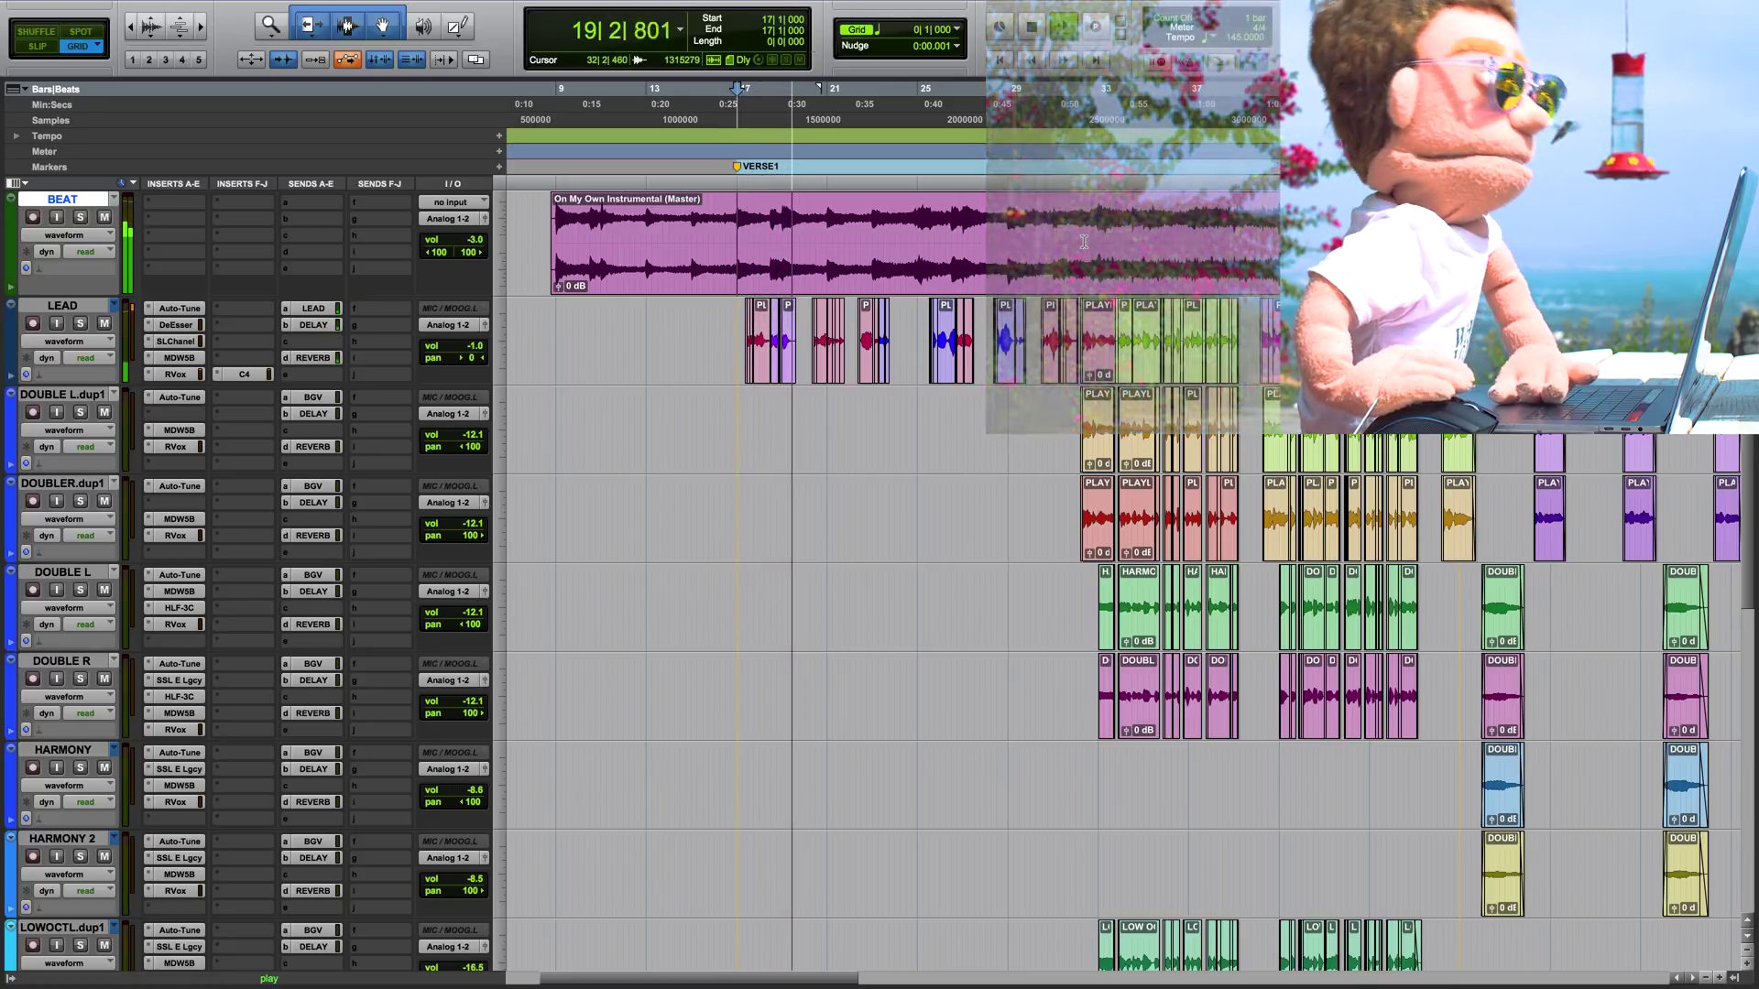
# Audition the beat from bar 32, then again from bar 40
pyautogui.press('space')
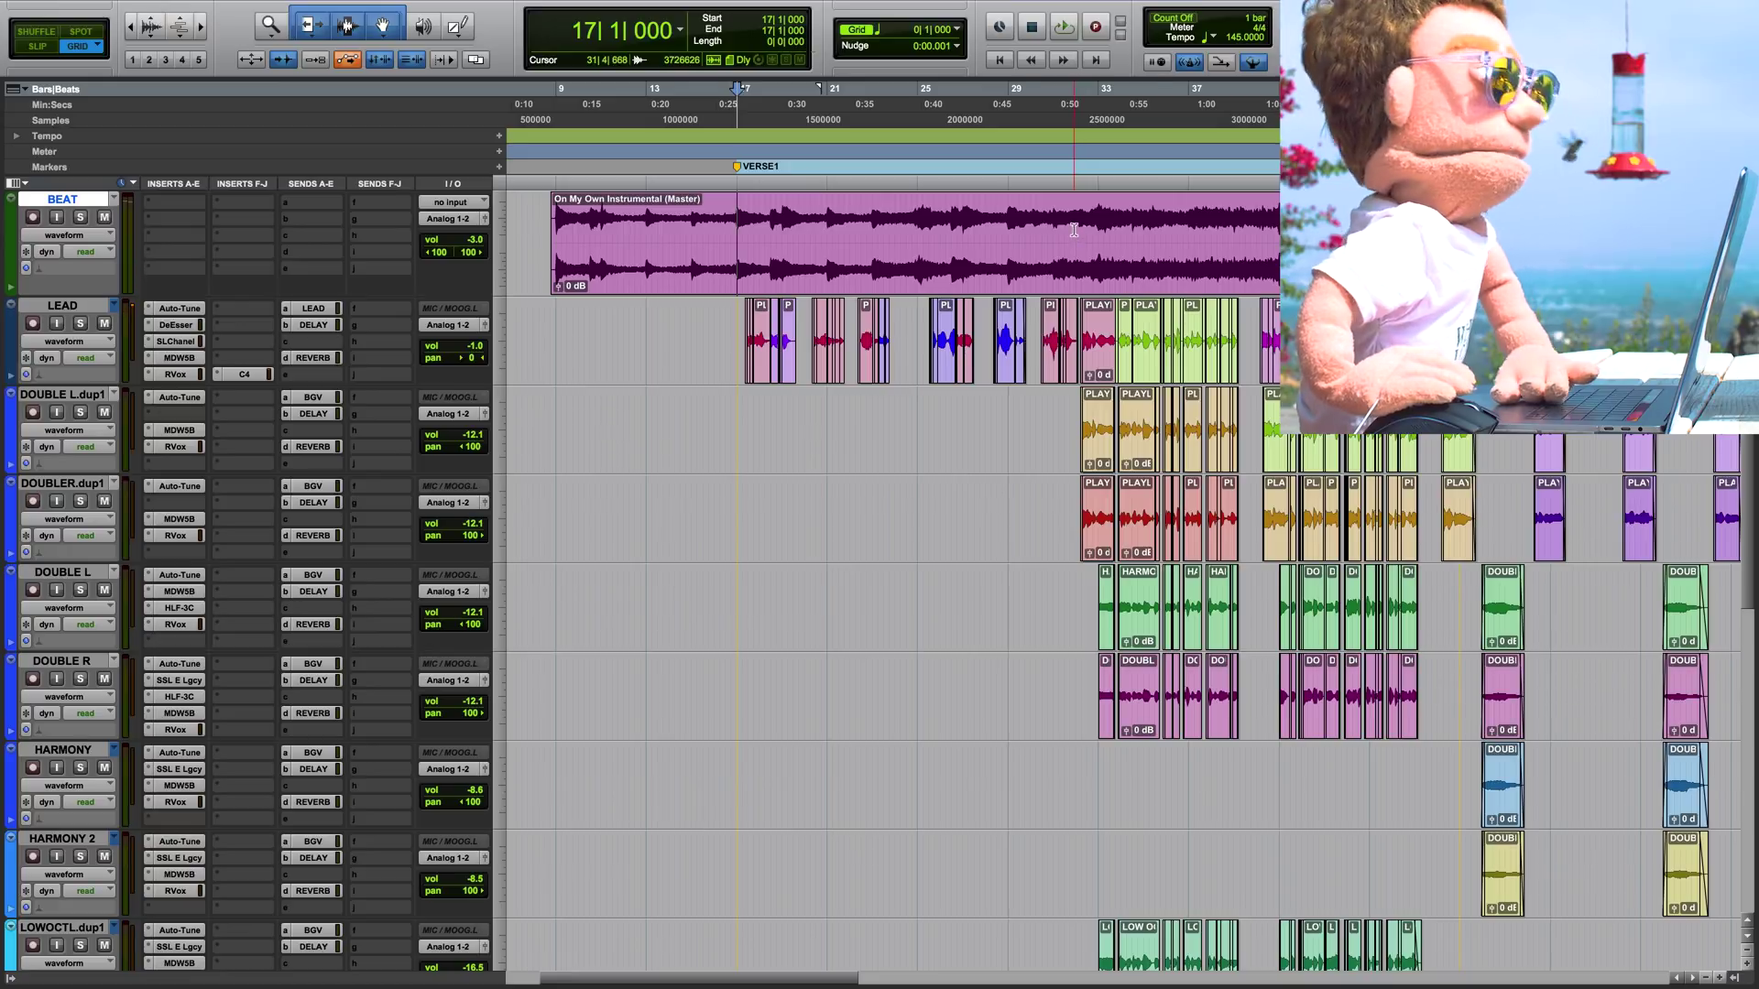
pyautogui.press('space')
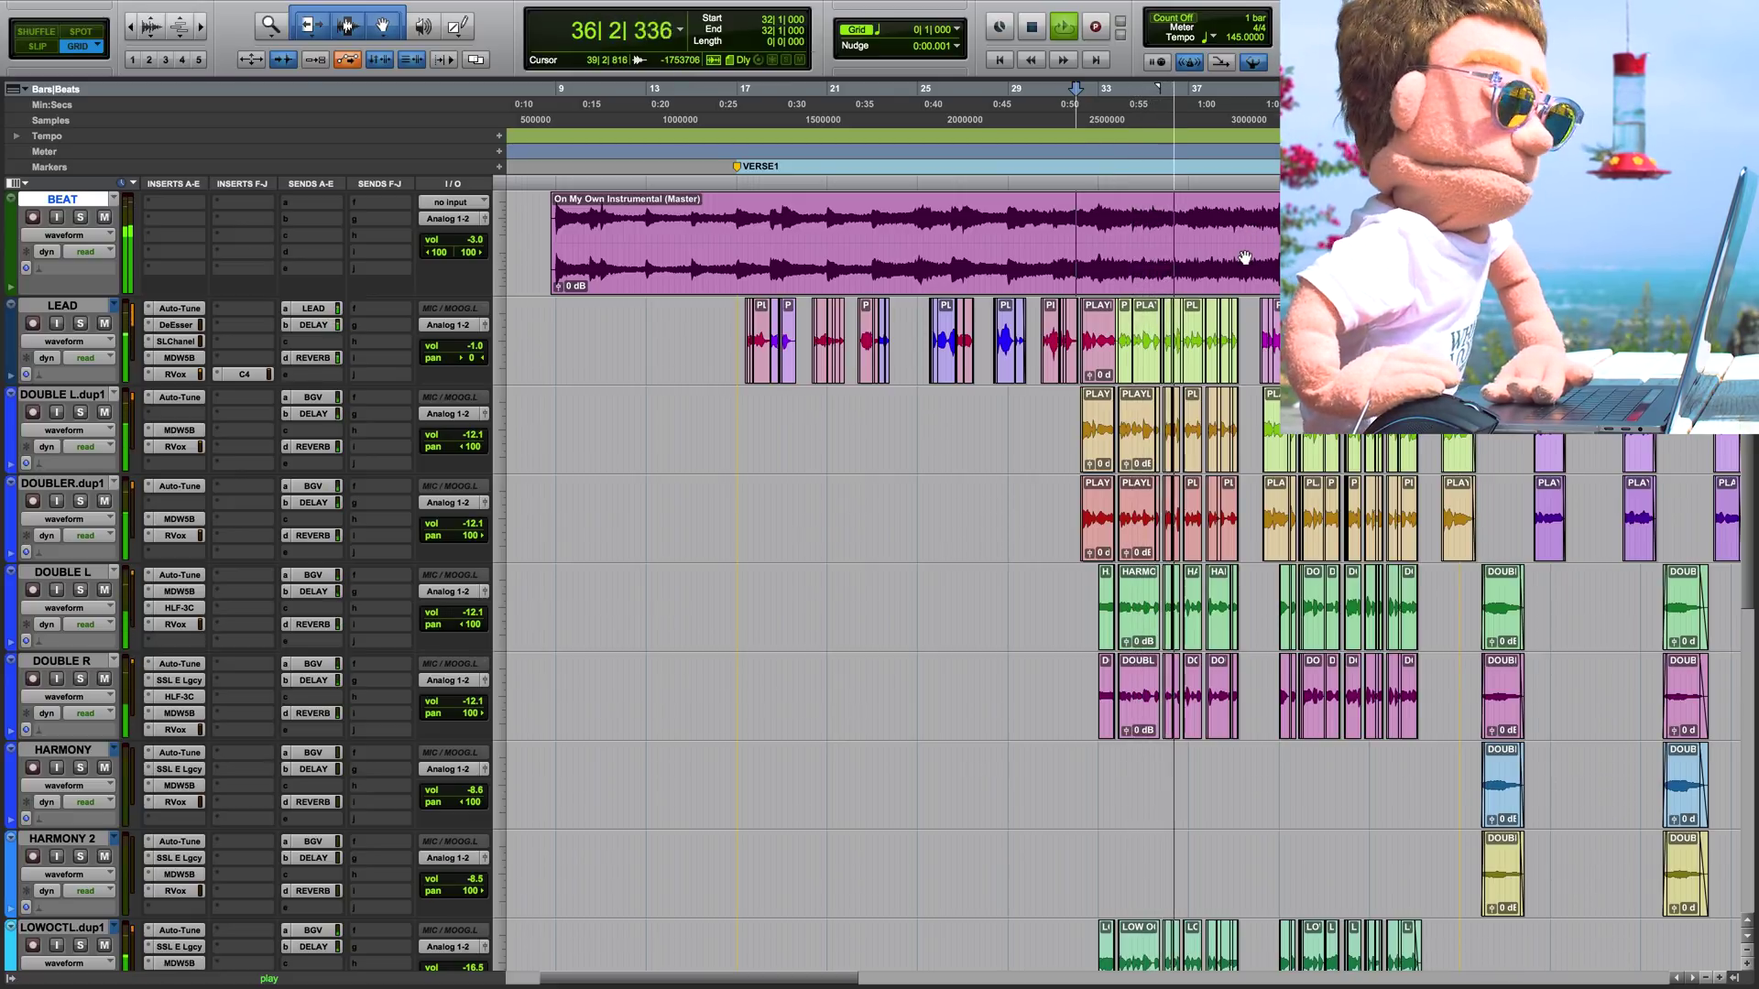
pyautogui.press('space')
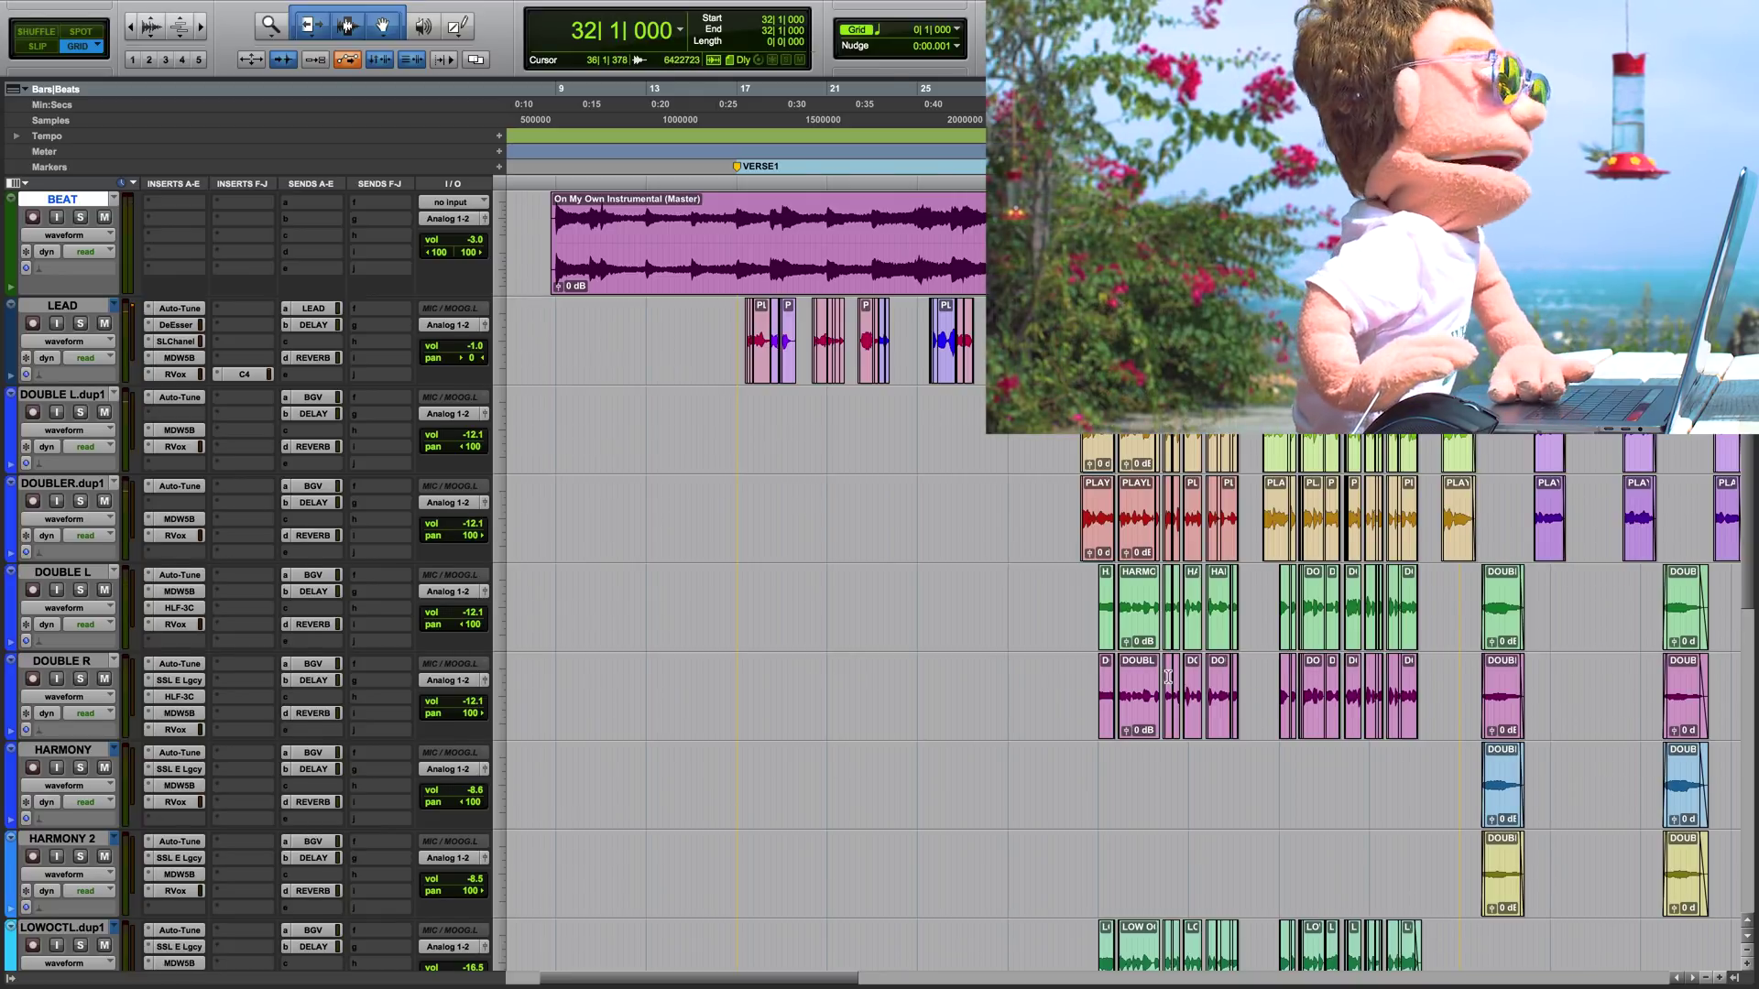
pyautogui.scroll(5, 1168, 676)
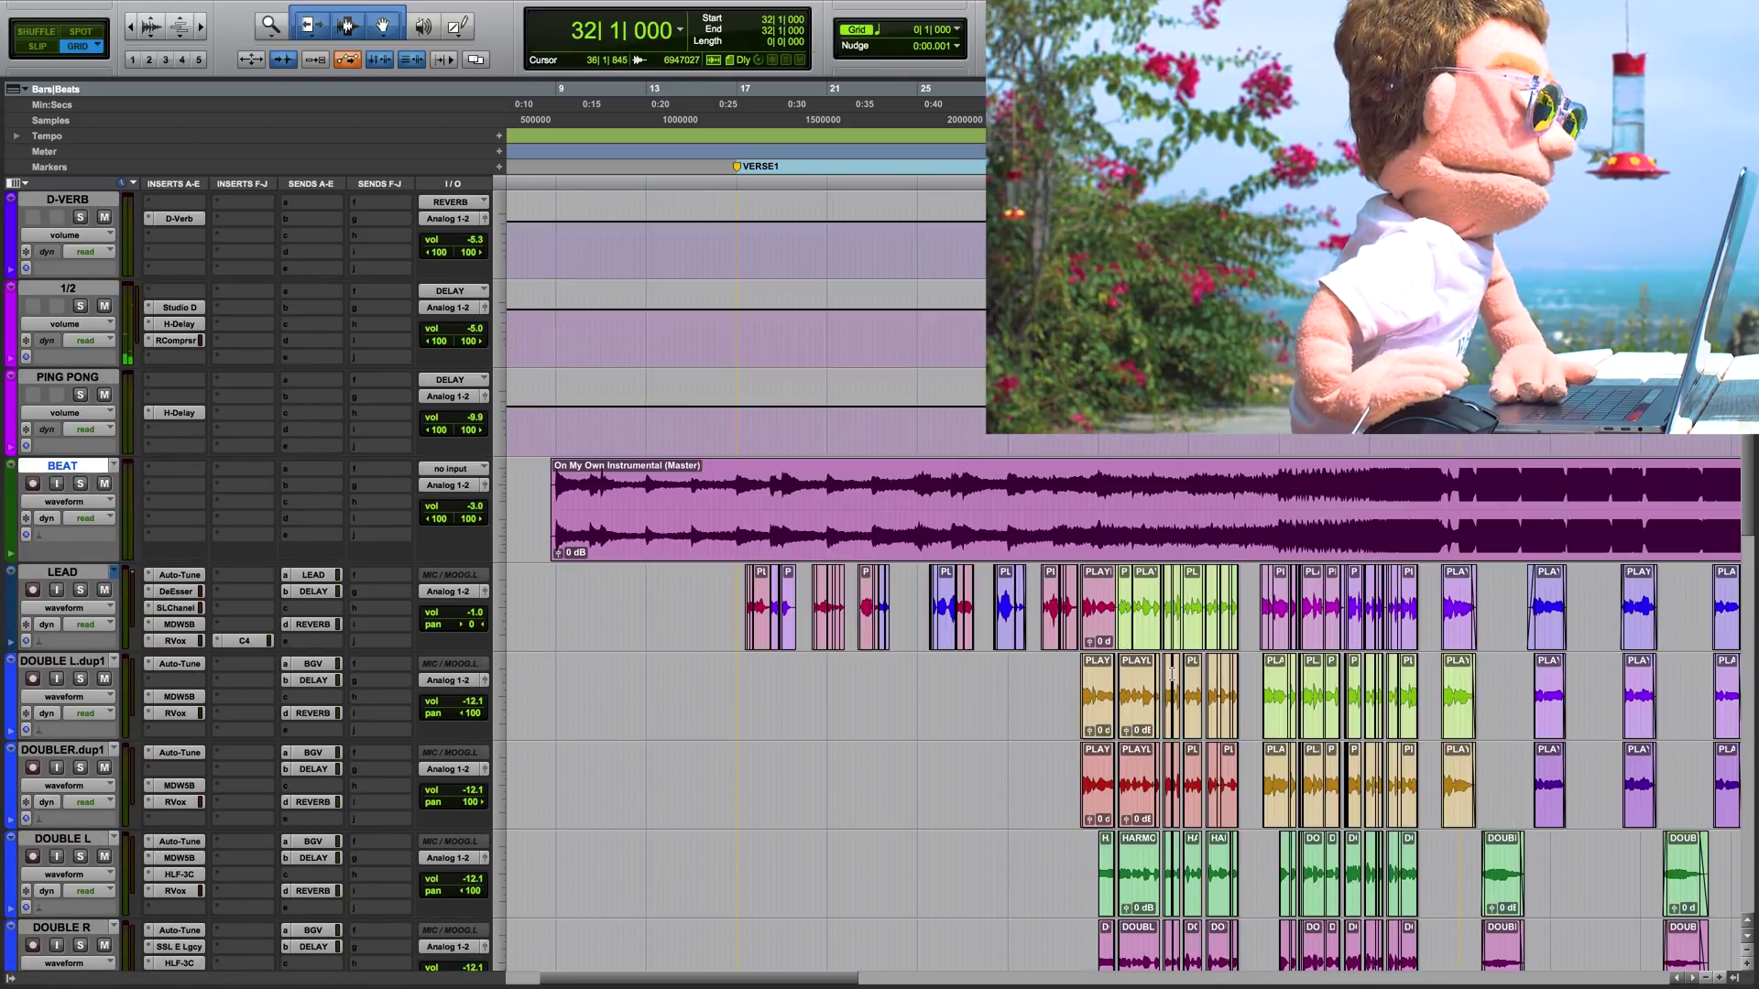
pyautogui.scroll(3, 1171, 675)
pyautogui.scroll(-3, 1171, 675)
pyautogui.hscroll(3, 1272, 560)
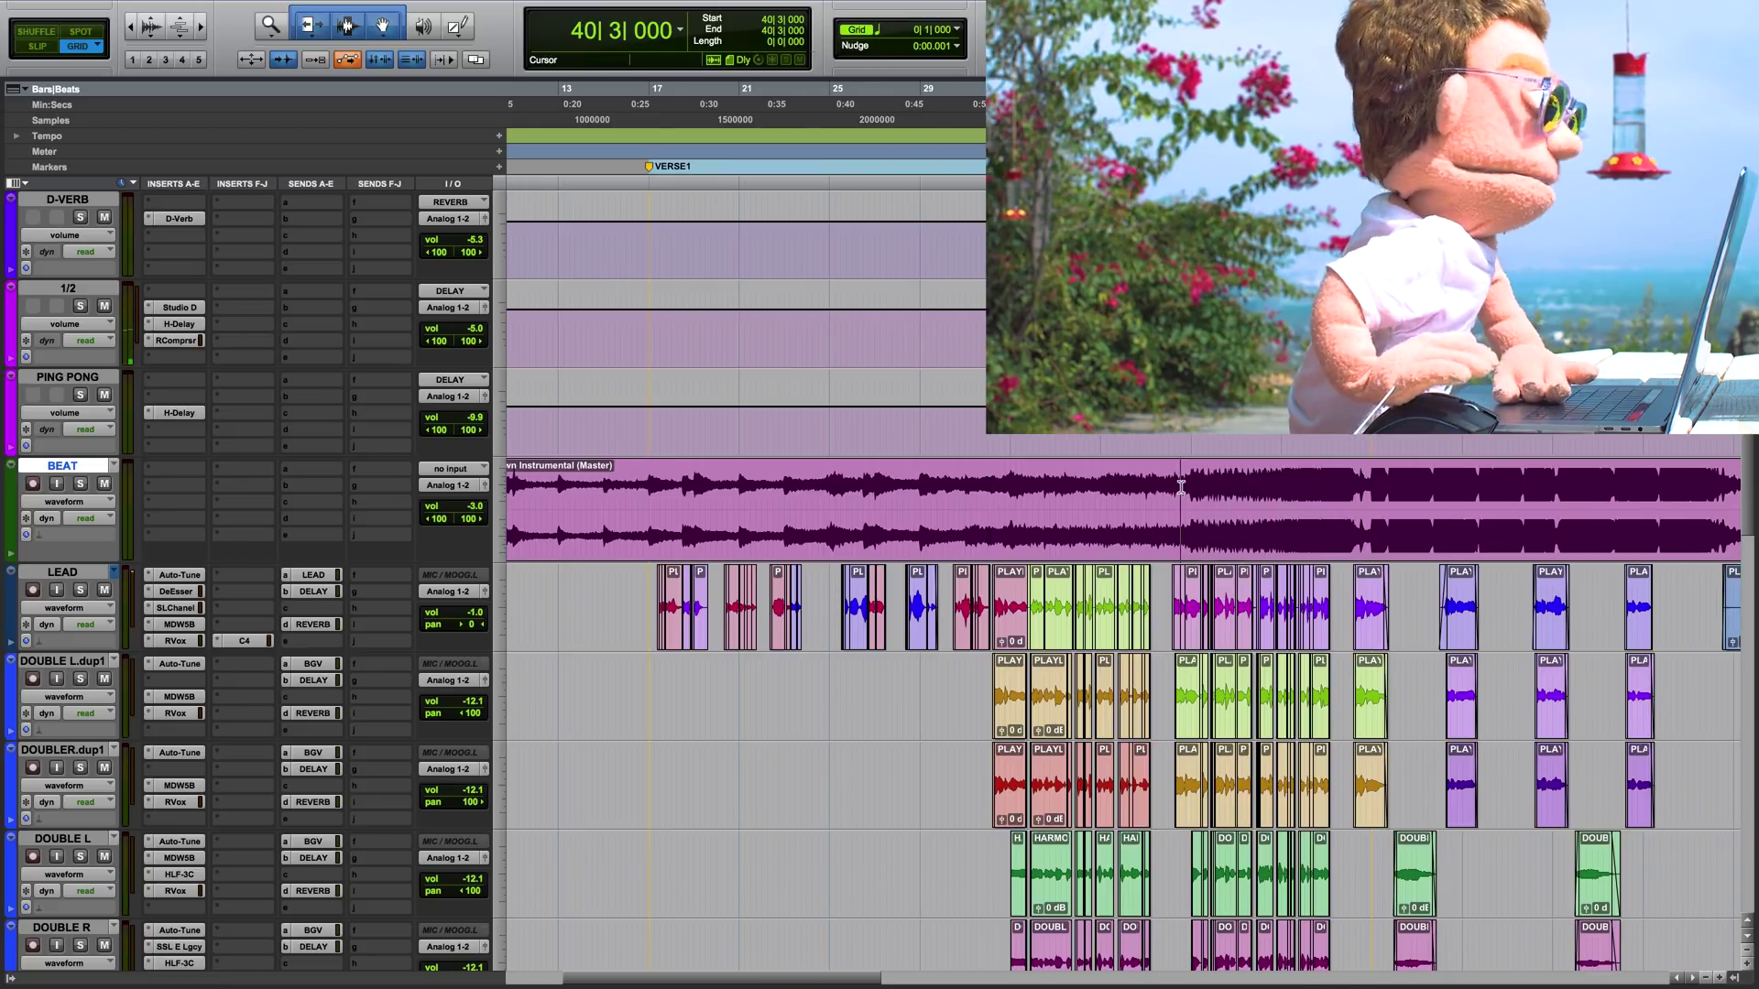
pyautogui.press('space')
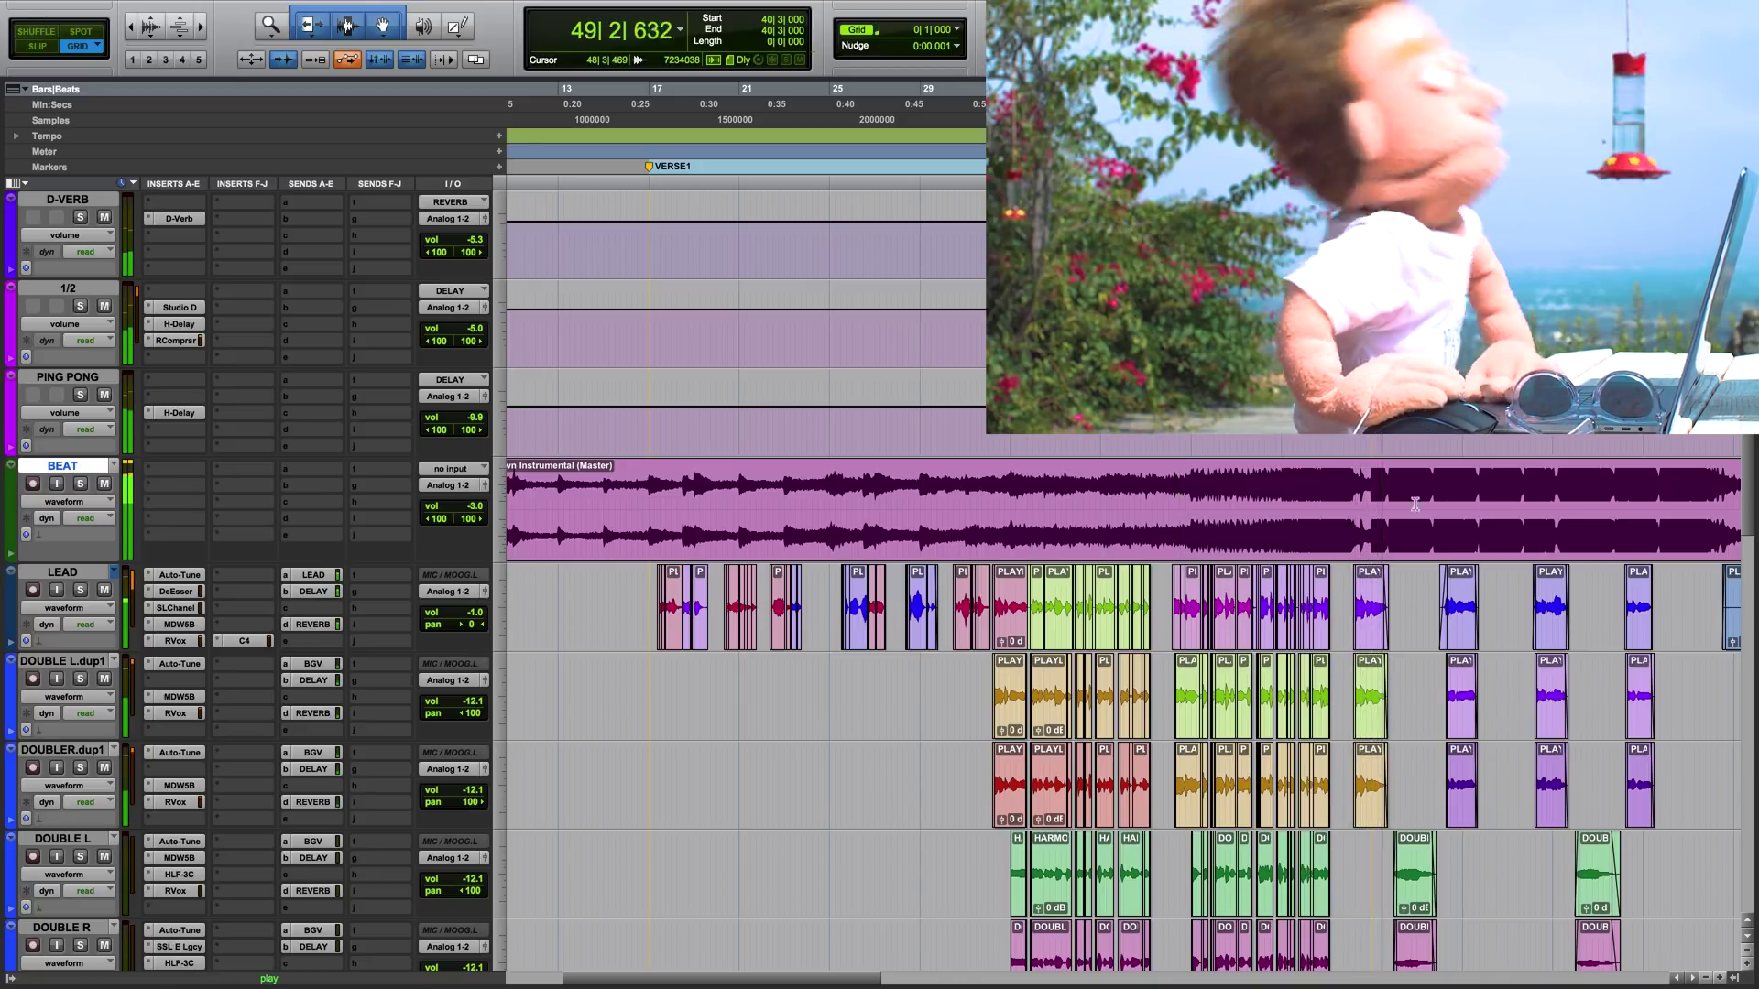
pyautogui.press('space')
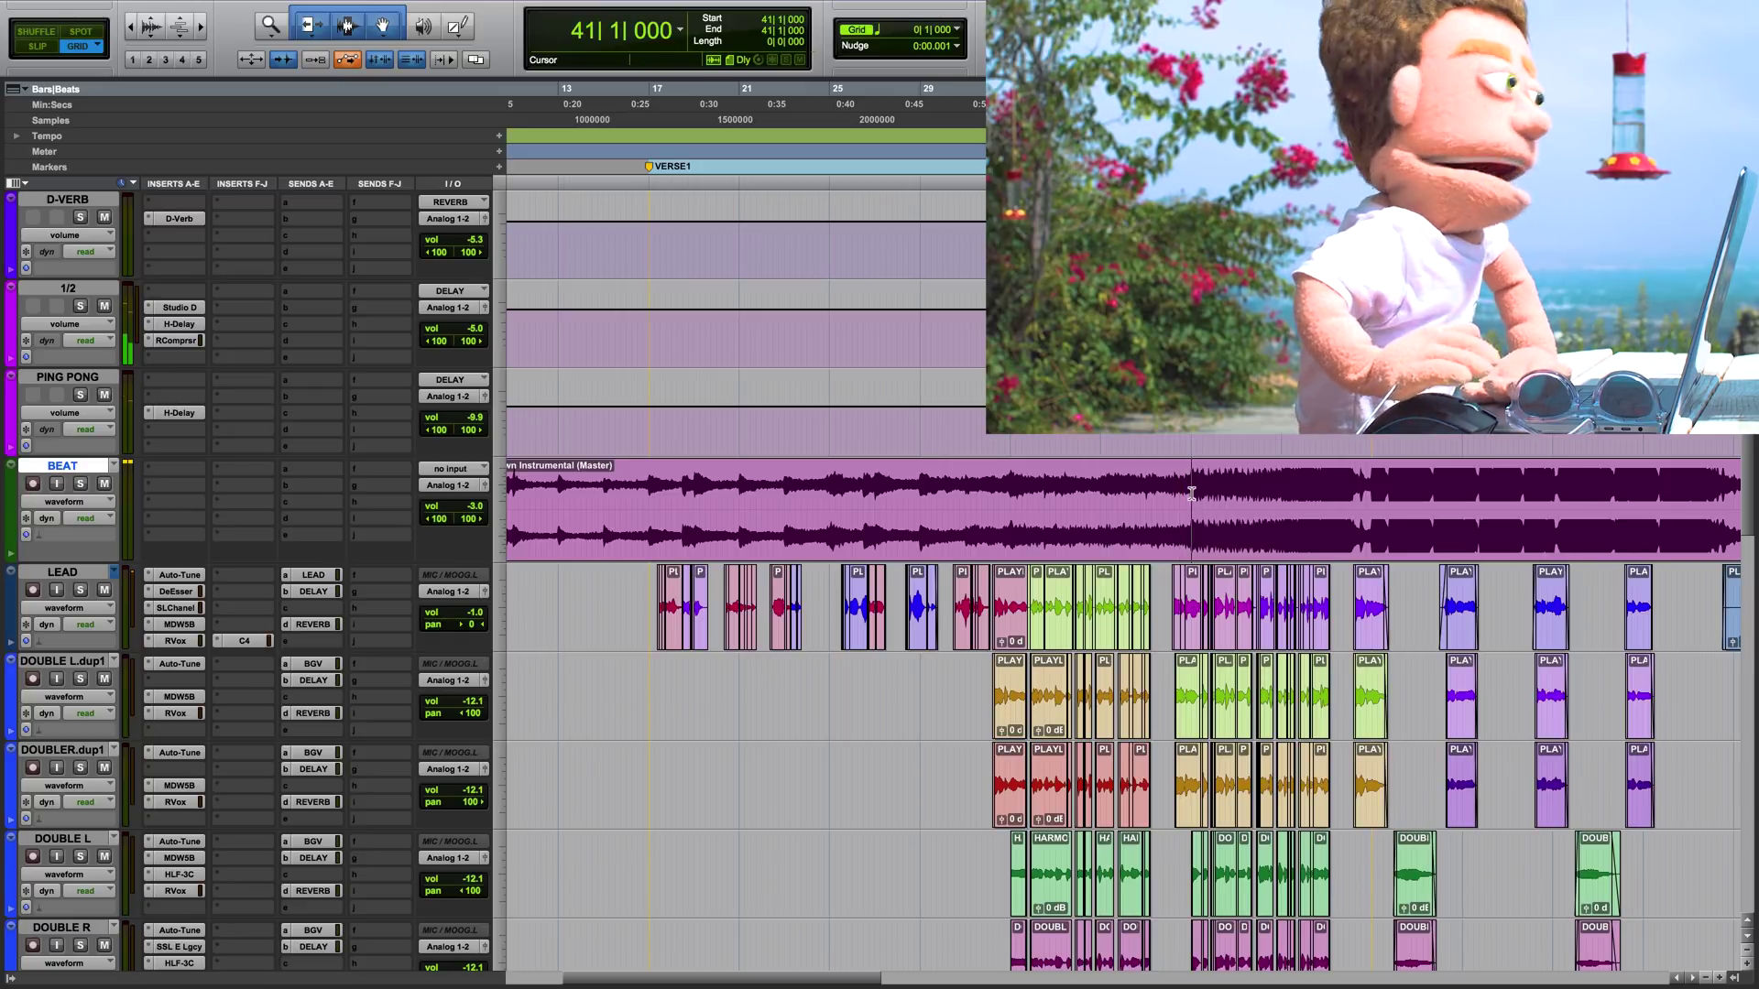
# Select bars 41–50 on BEAT and lower the middle section's clip gain to -2.0 dB
pyautogui.moveTo(1191, 495); pyautogui.dragTo(1405, 497)
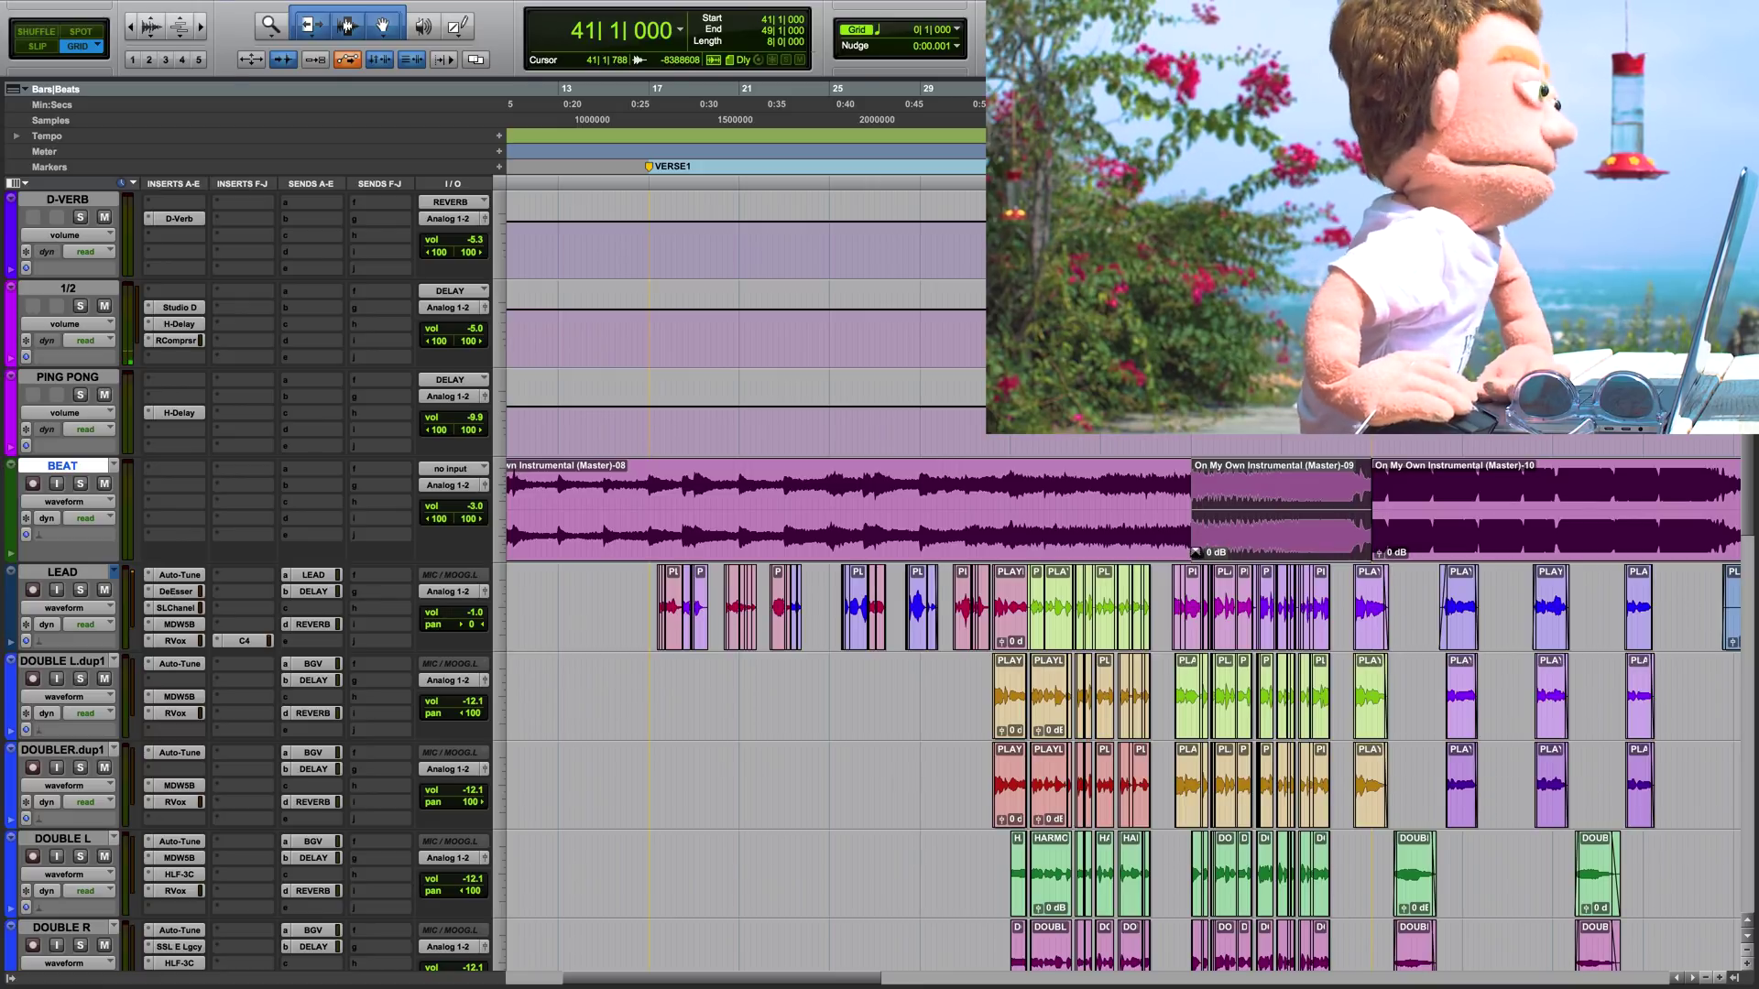
pyautogui.click(1196, 554)
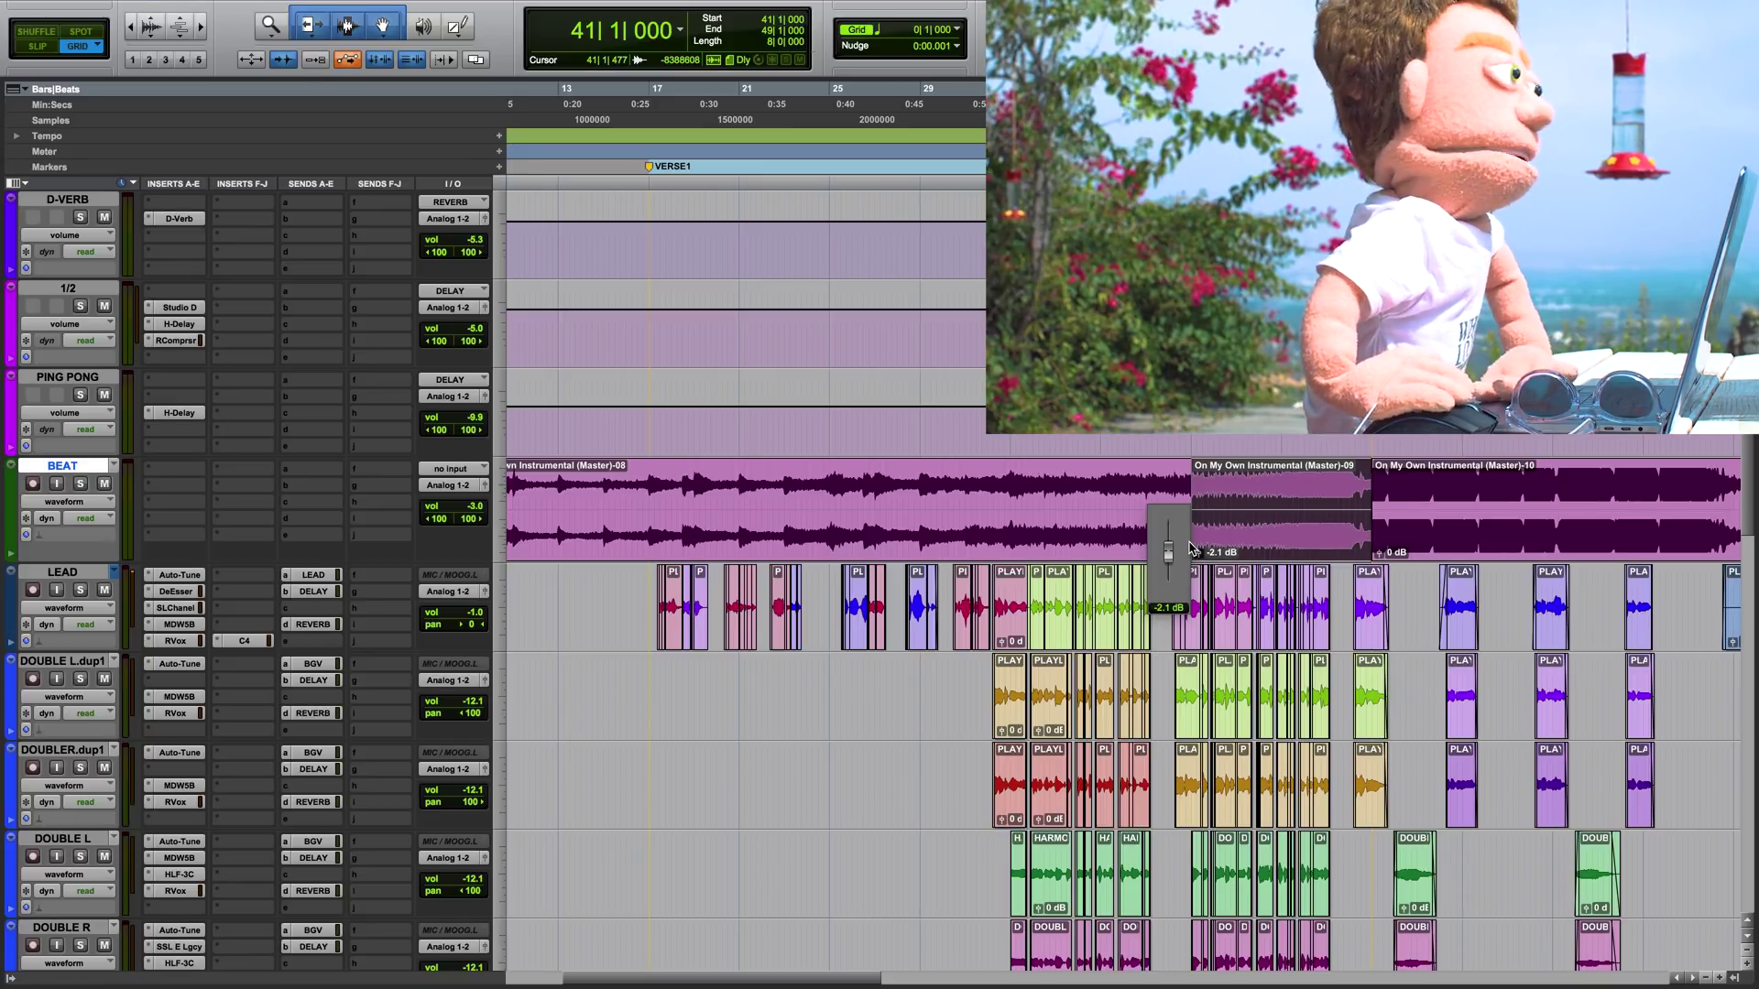
pyautogui.moveTo(1190, 548); pyautogui.dragTo(1190, 547)
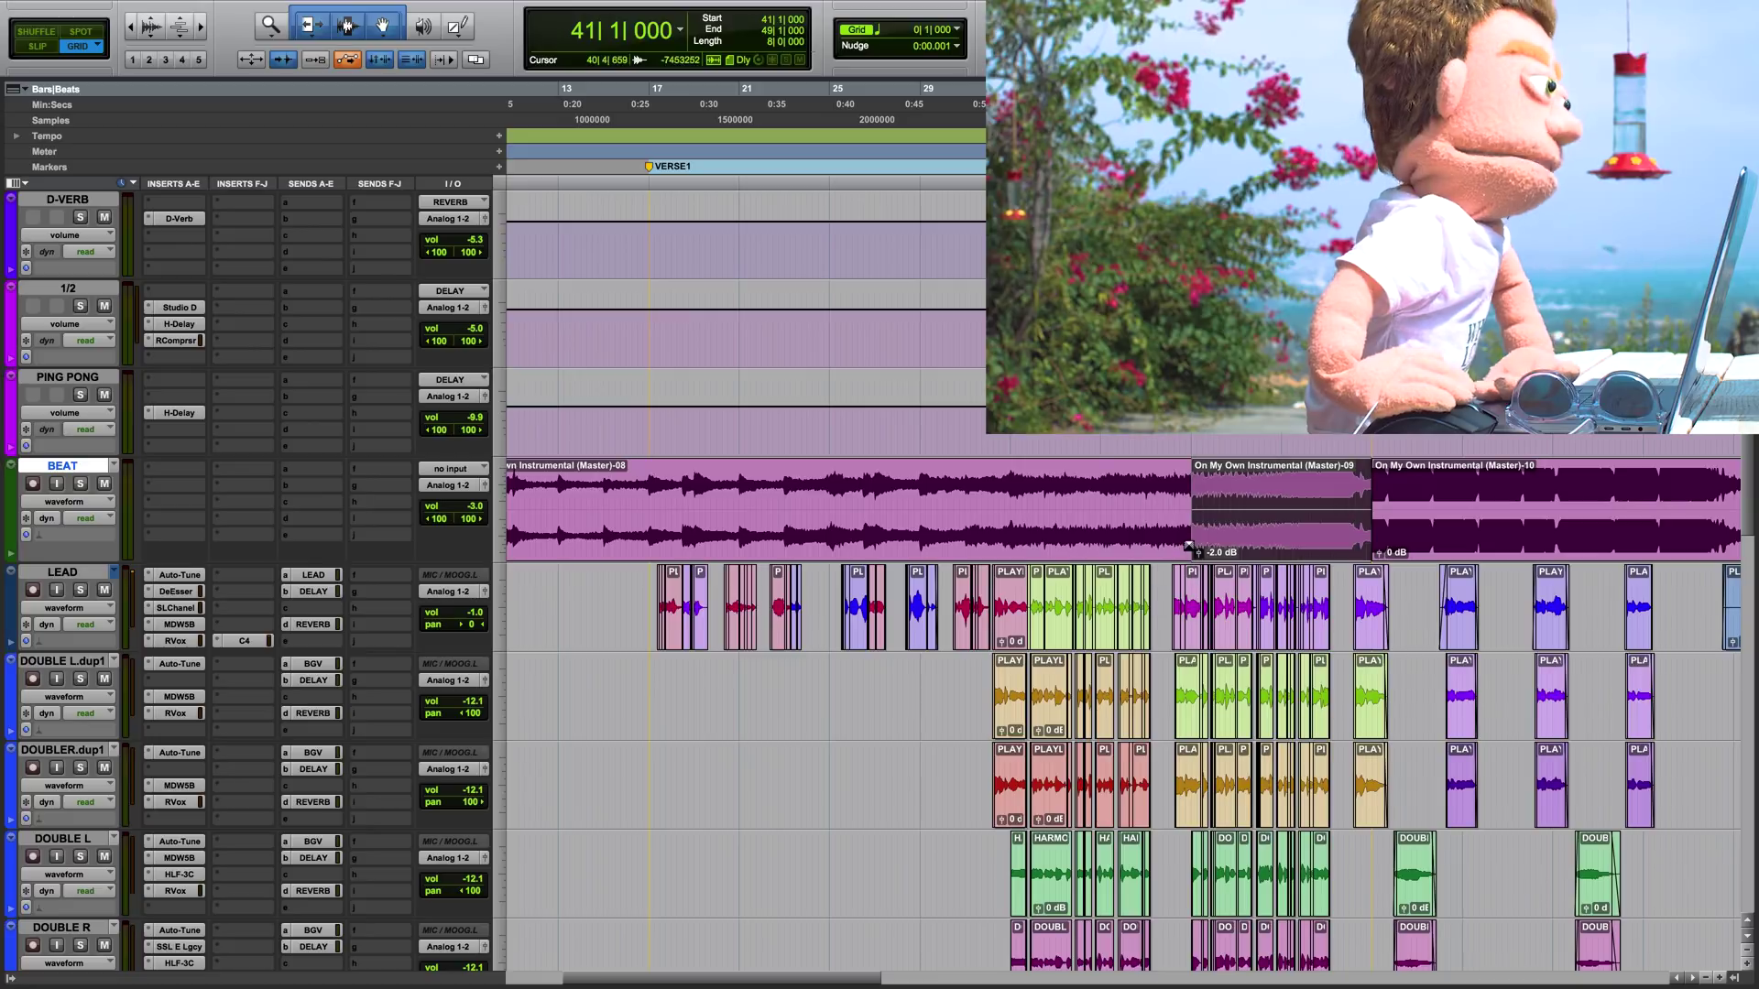
pyautogui.click(1166, 501)
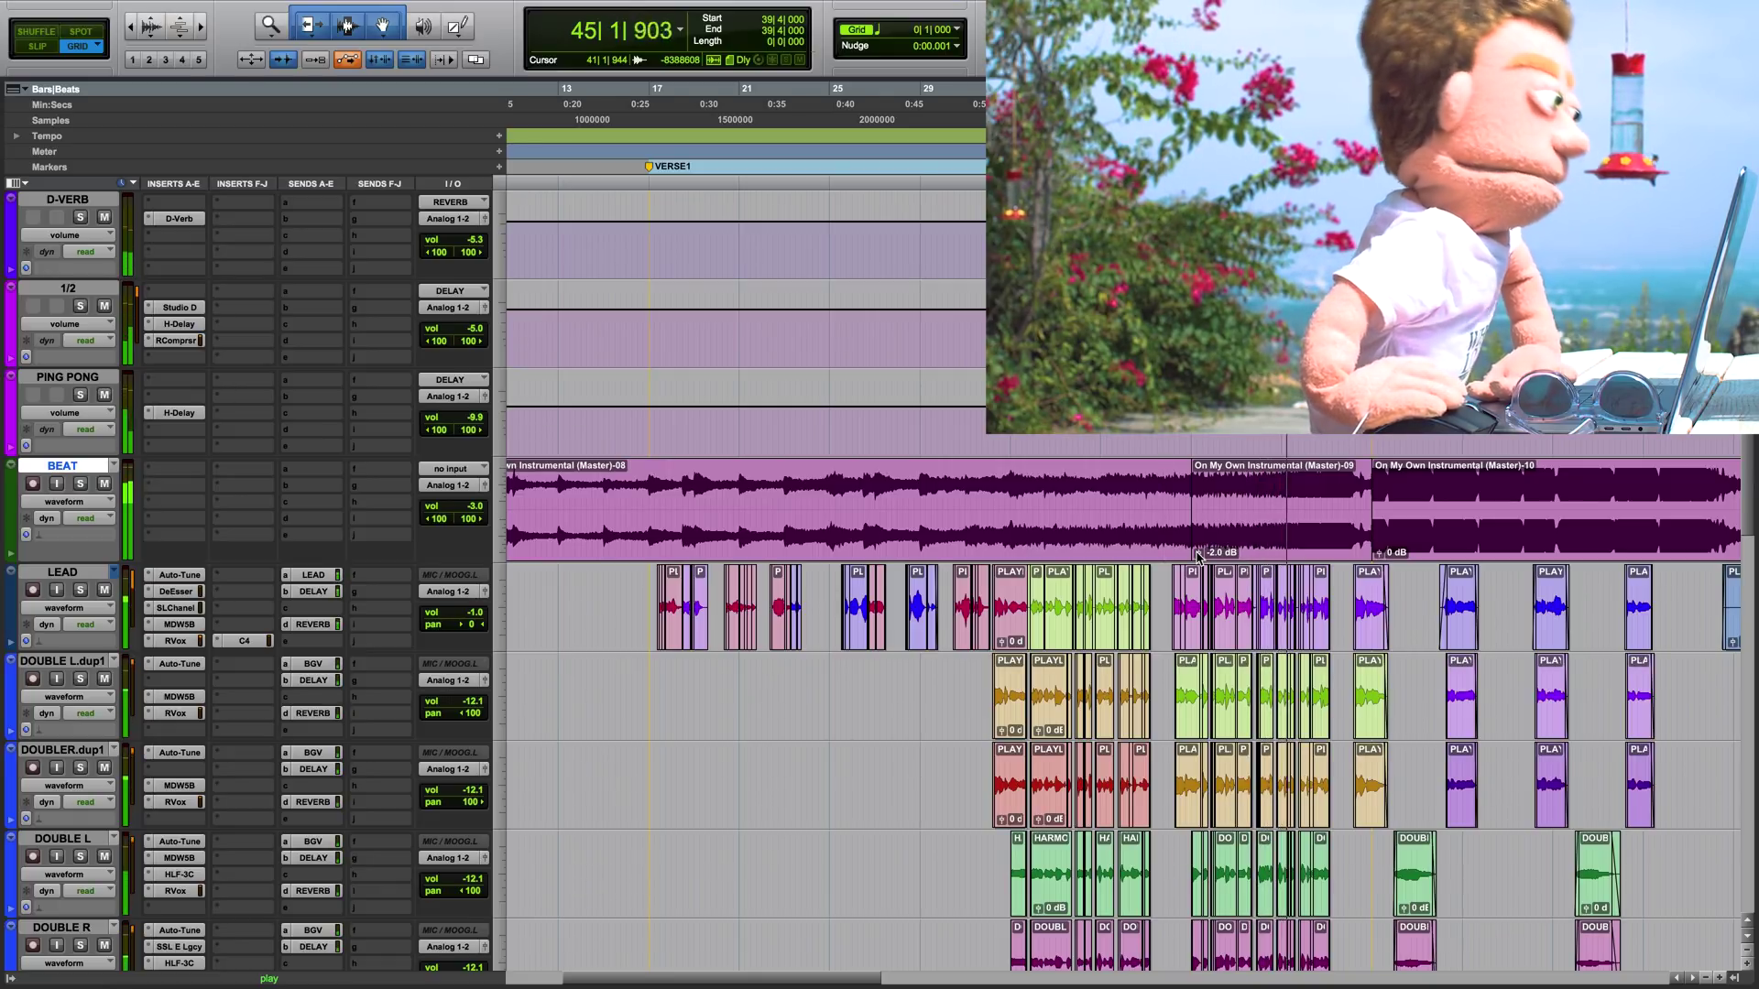
# Set the short section's clip gain at bar 45 to -1.0 dB
pyautogui.click(1287, 534)
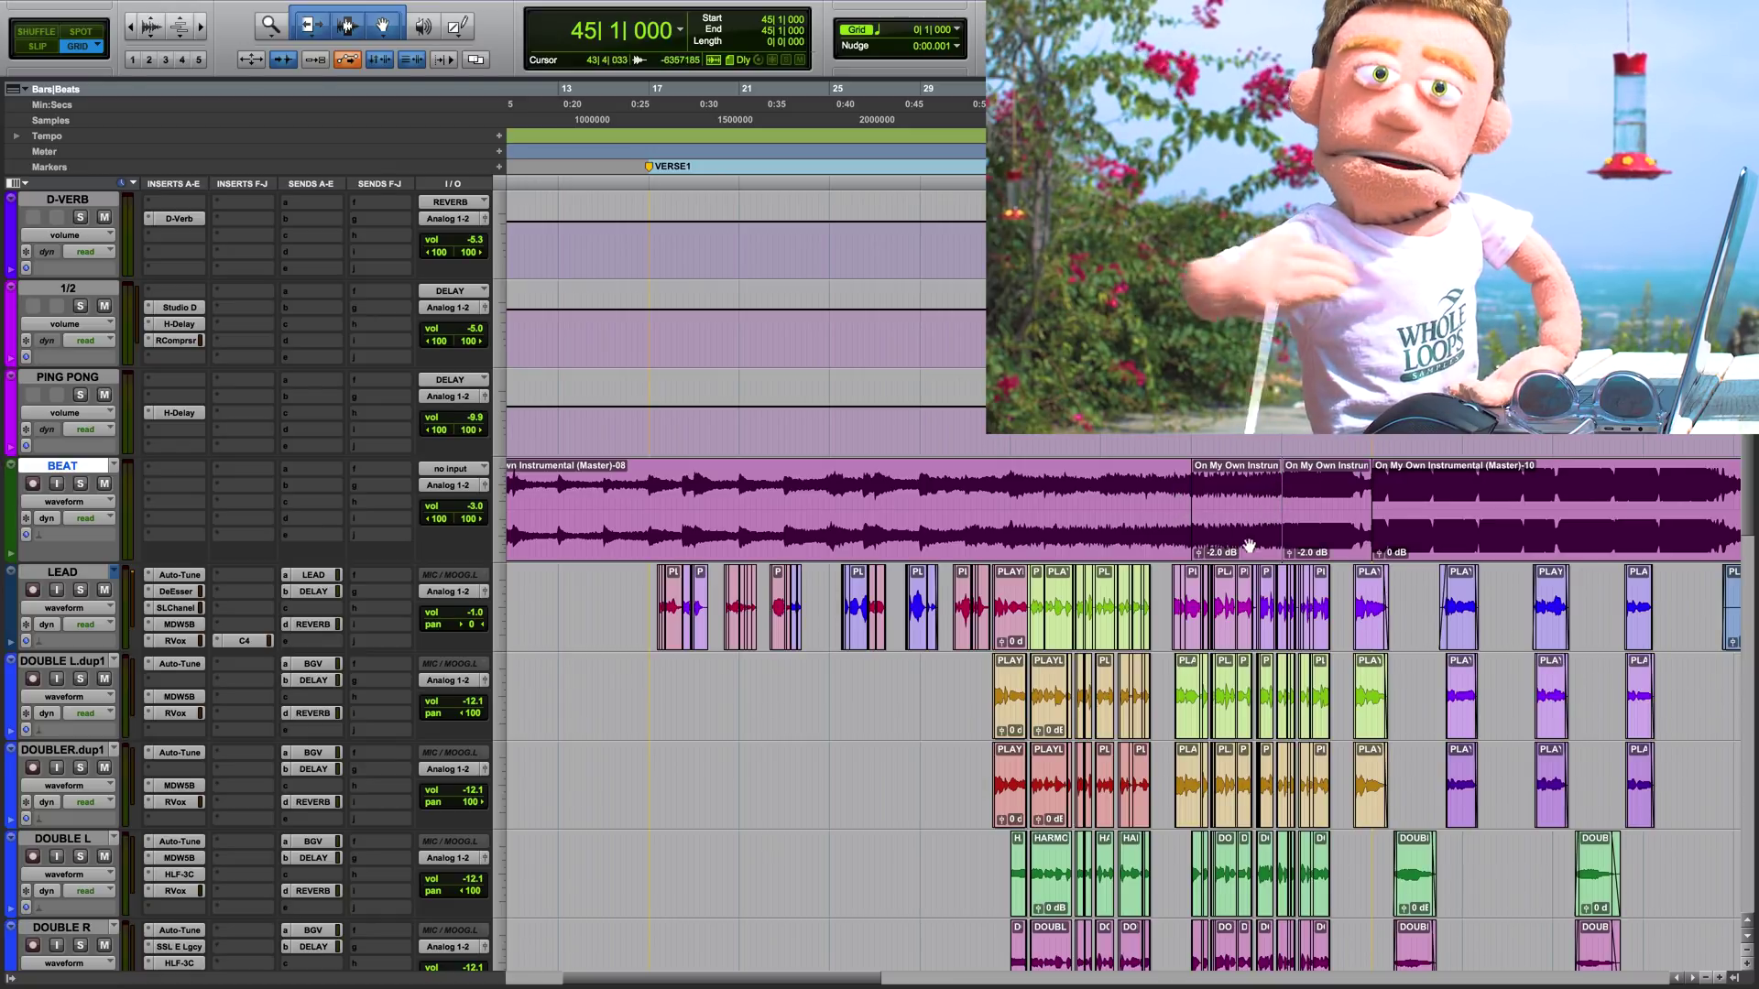
pyautogui.moveTo(1198, 555); pyautogui.dragTo(1198, 554)
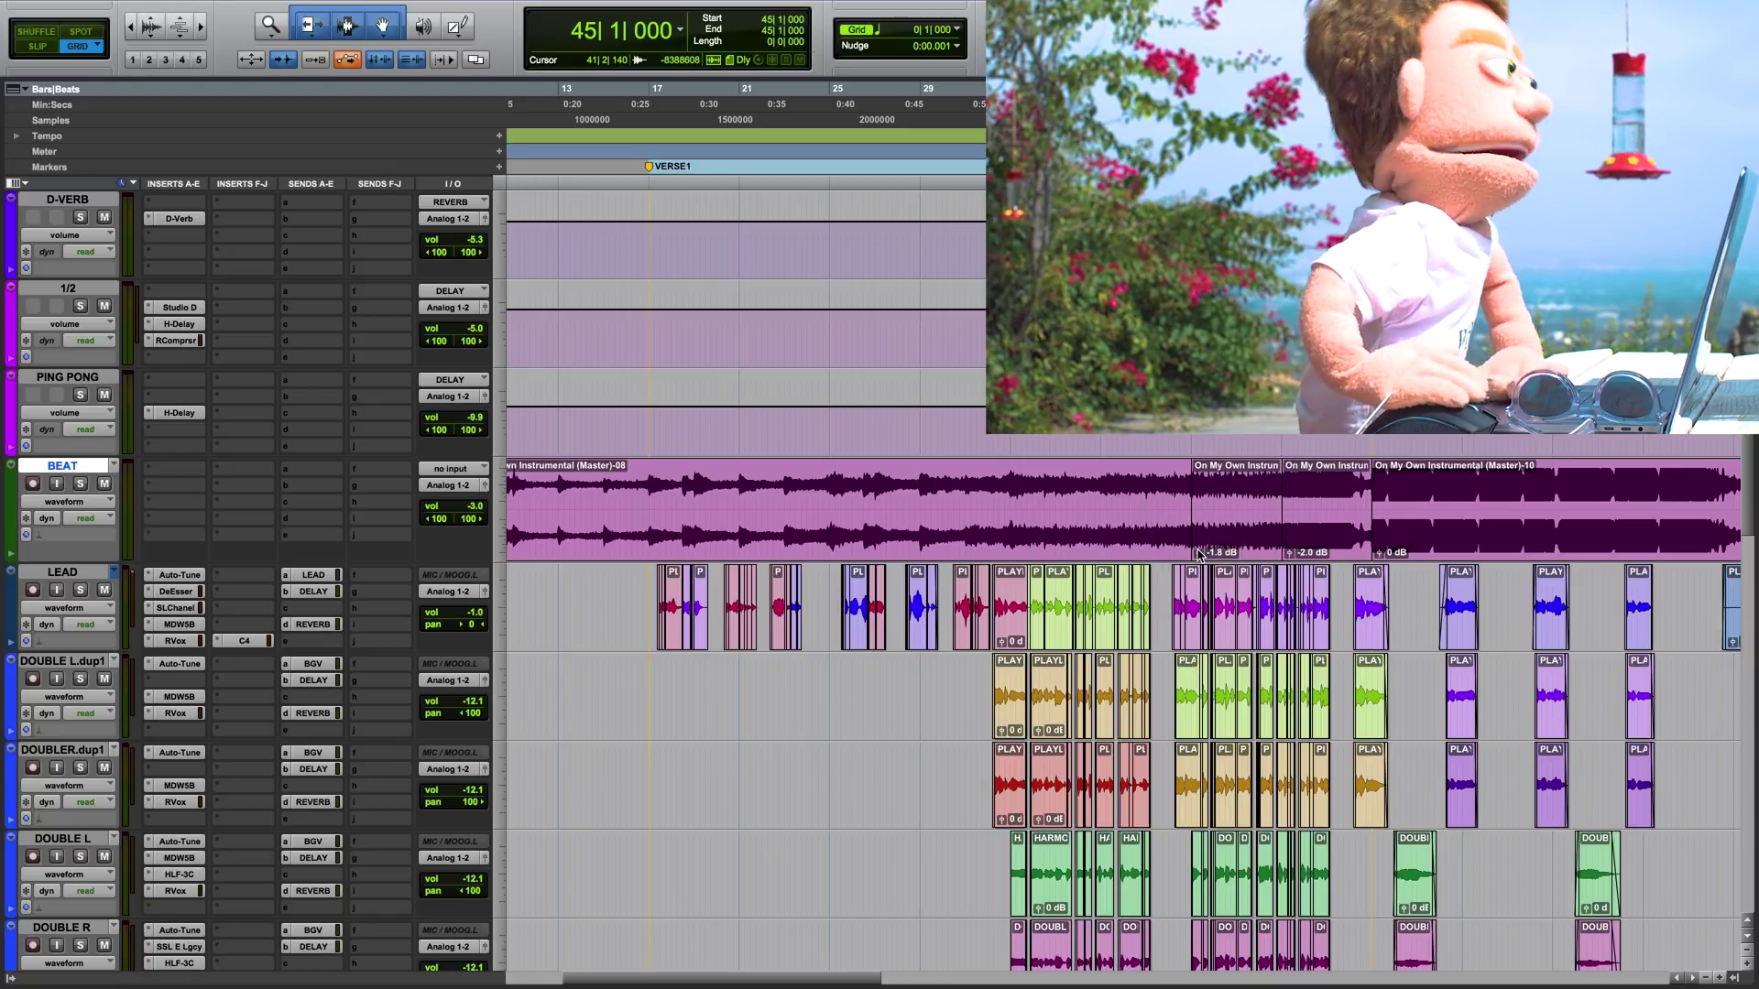
pyautogui.click(1198, 554)
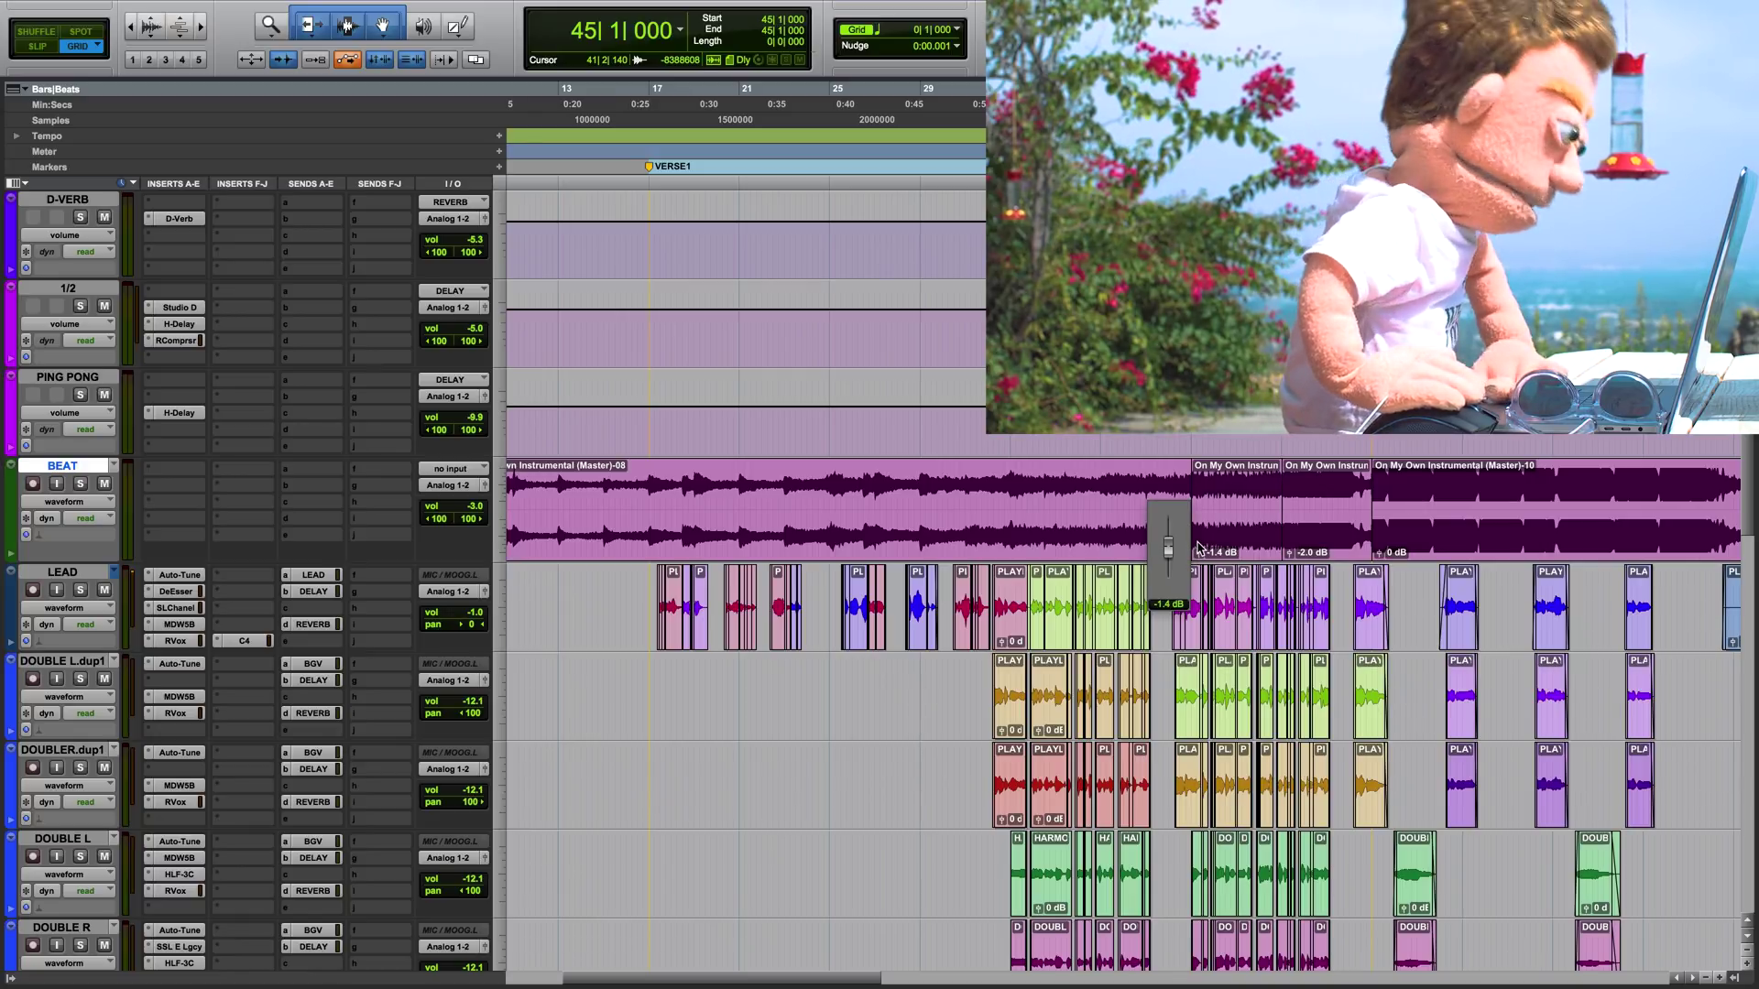
pyautogui.moveTo(1197, 541); pyautogui.dragTo(1199, 537)
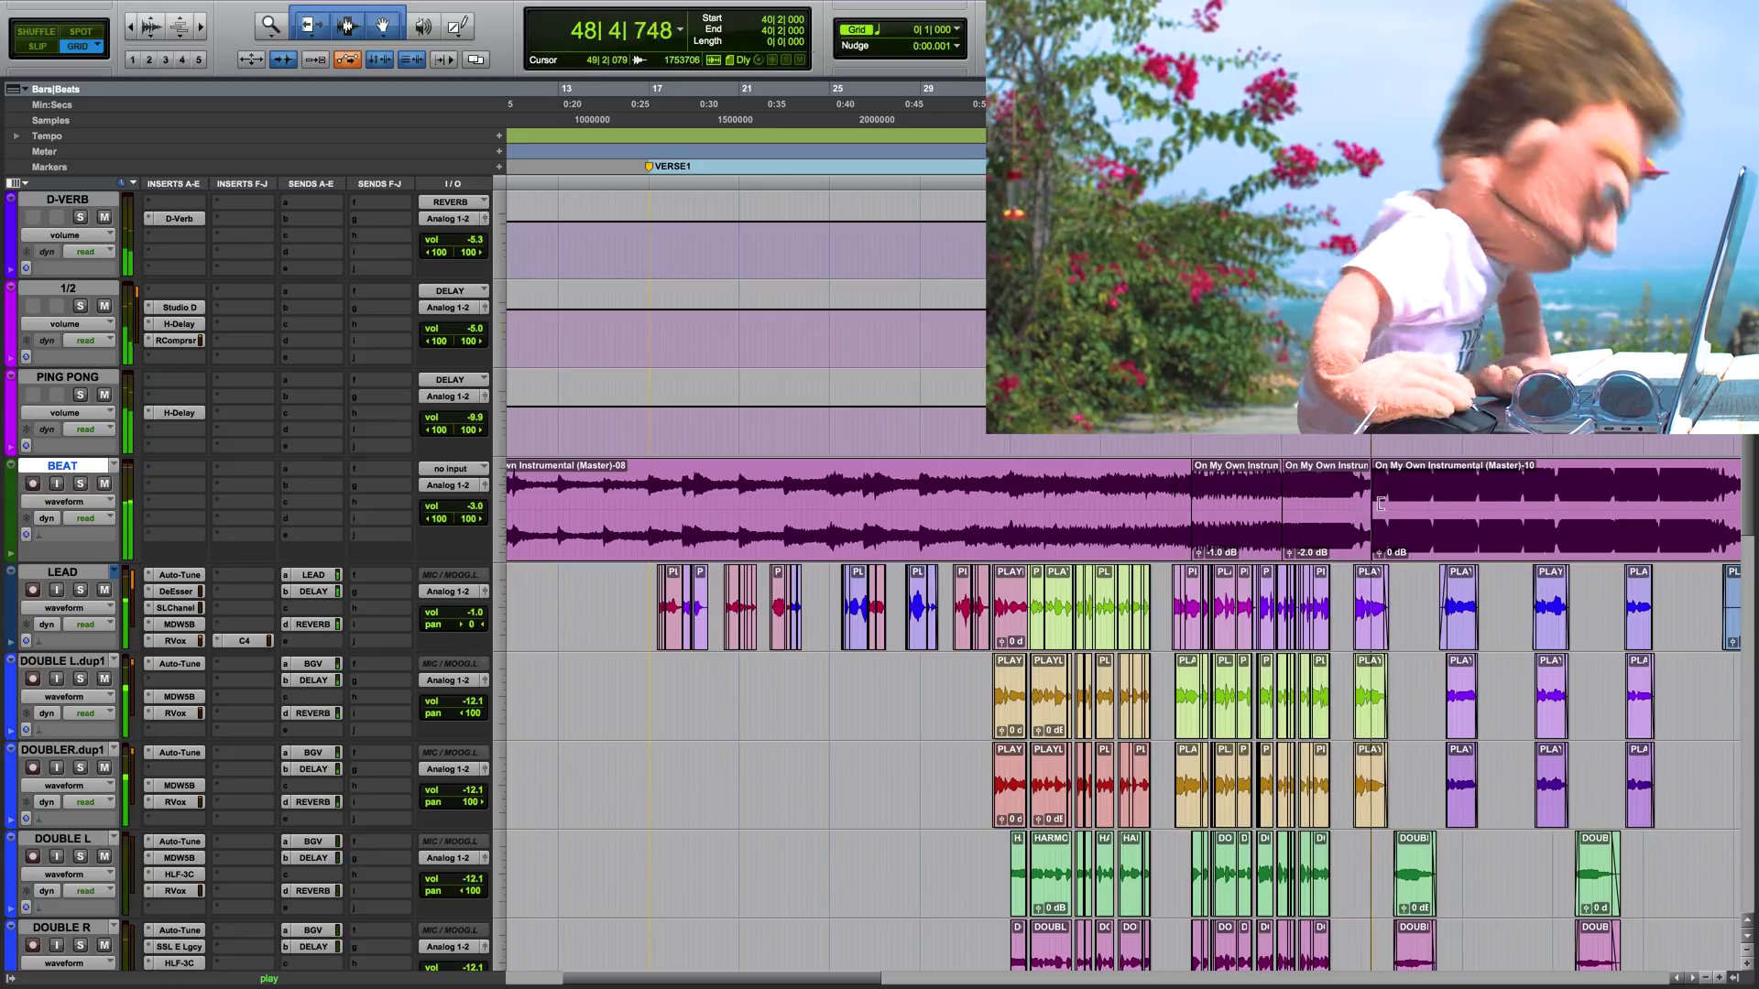
# Select the final '-10' beat clip and play back from 46|4
pyautogui.click(1374, 497)
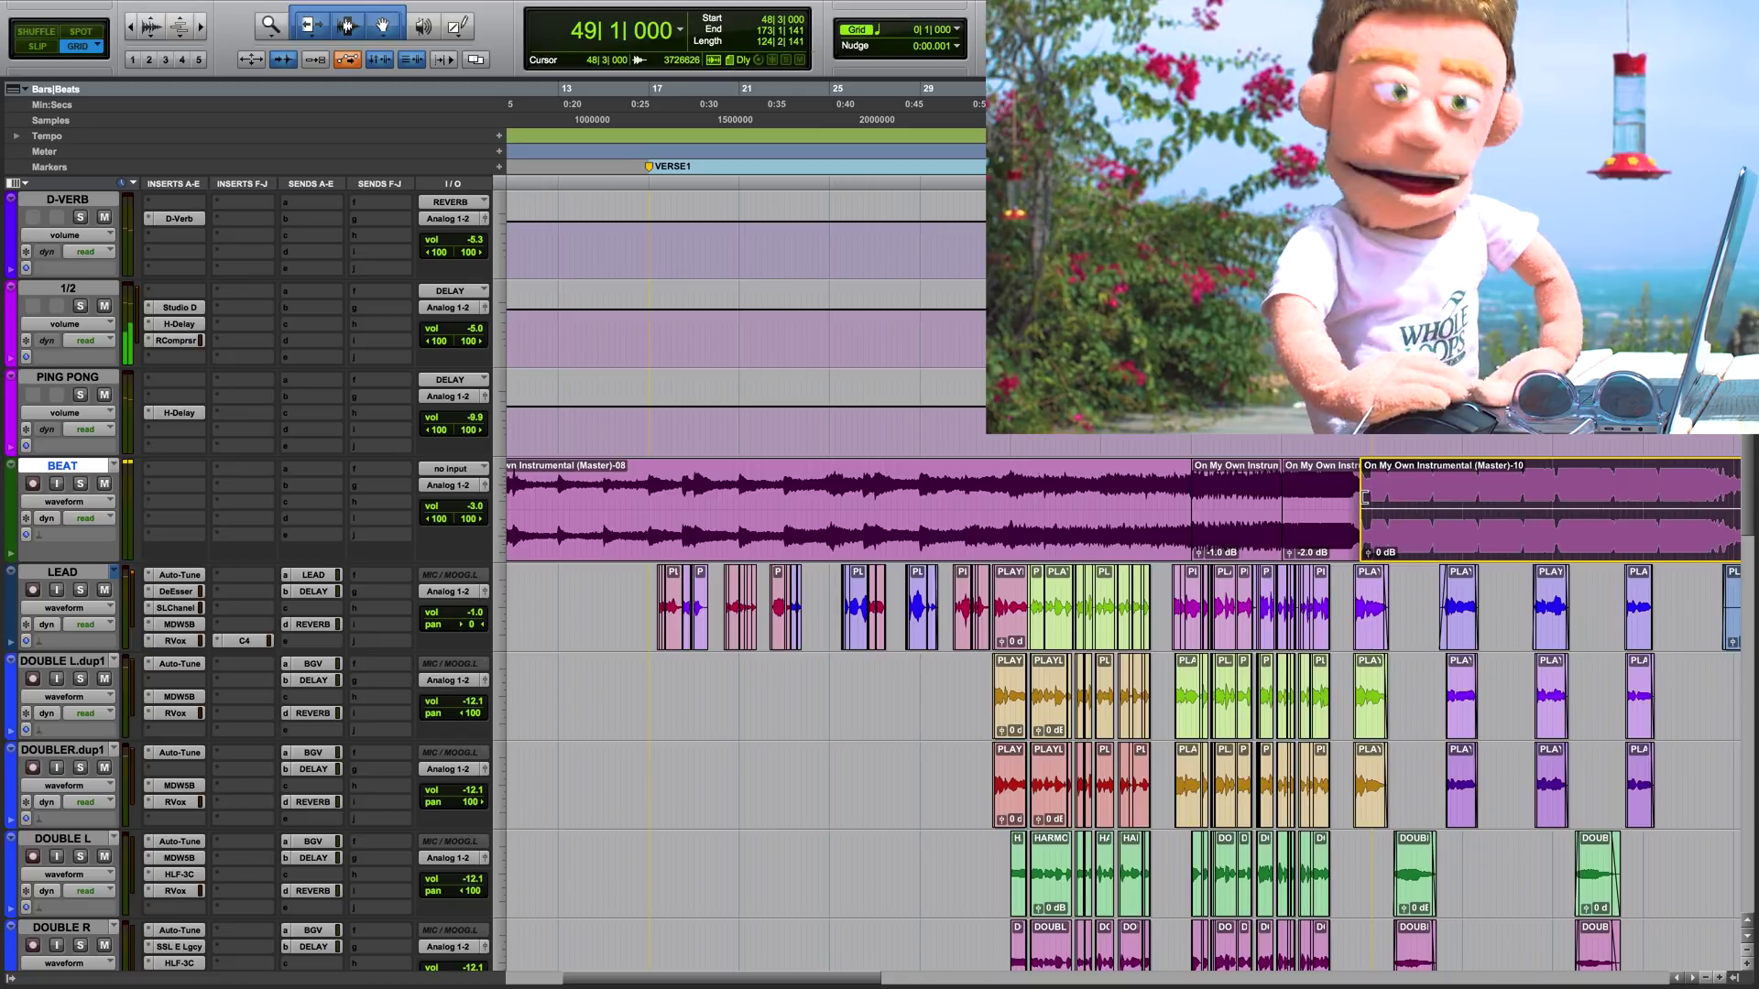
pyautogui.click(1365, 490)
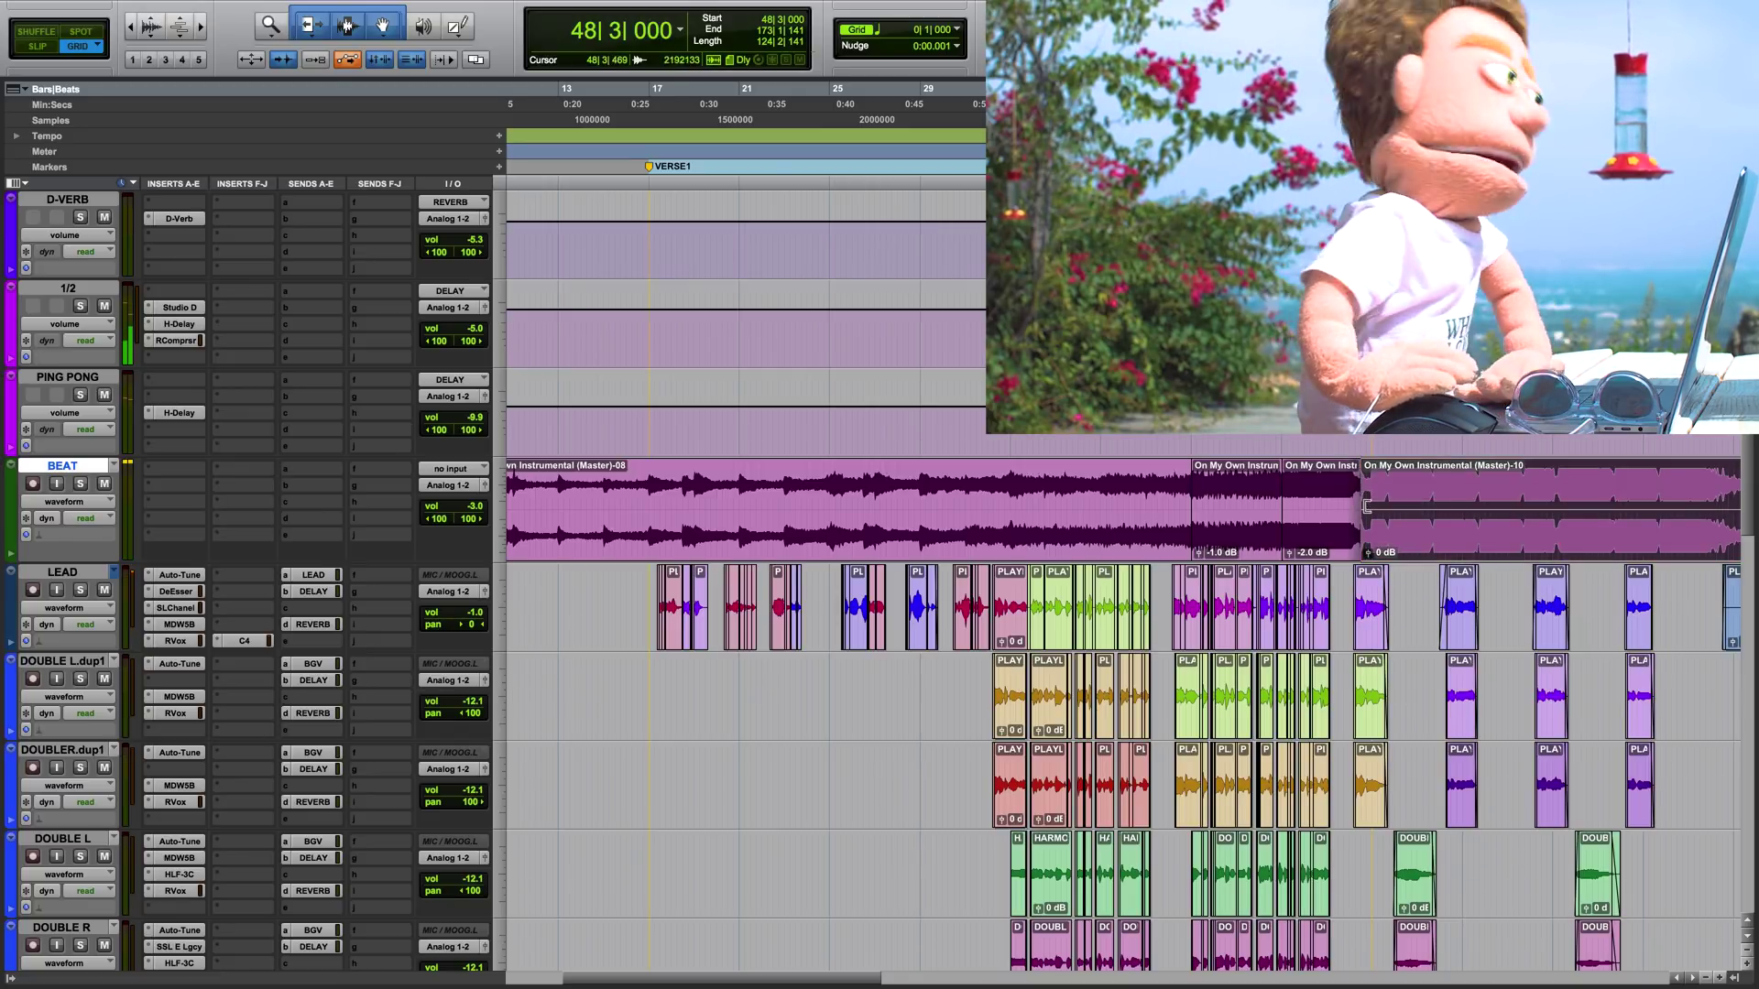
pyautogui.click(1323, 489)
pyautogui.press('space')
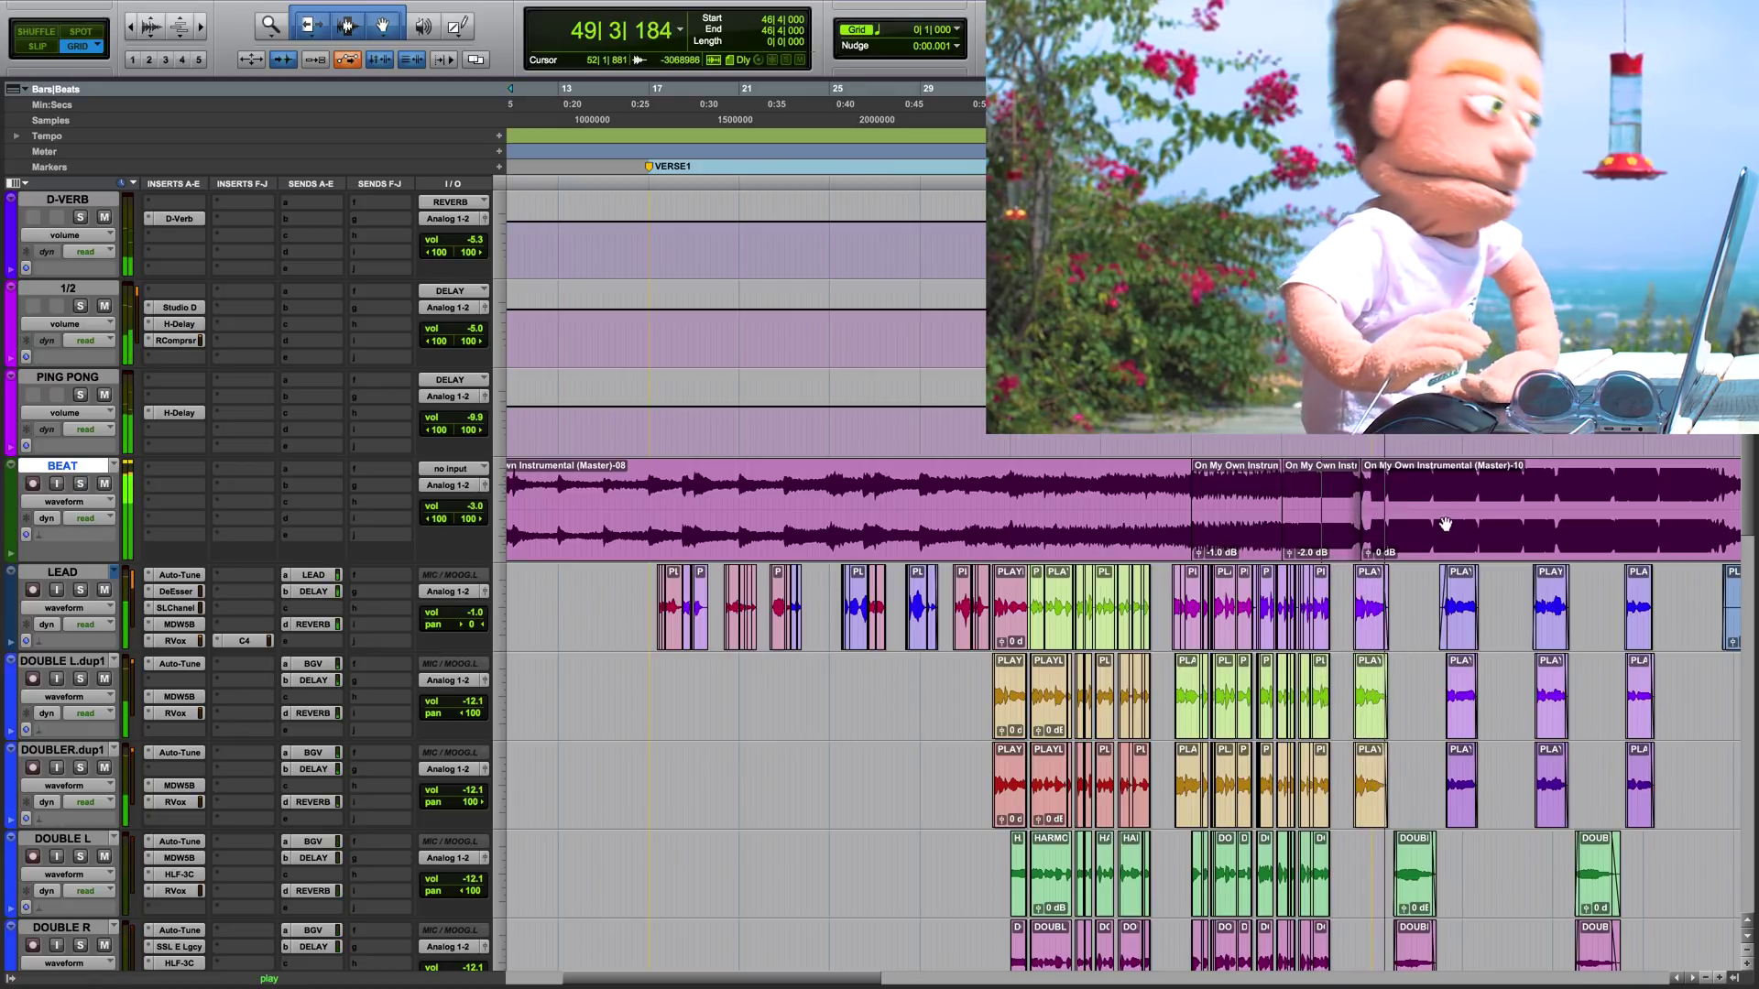
# Stop playback and insert an F6 EQ on the BEAT track
pyautogui.press('space')
pyautogui.hscroll(15, 1425, 500)
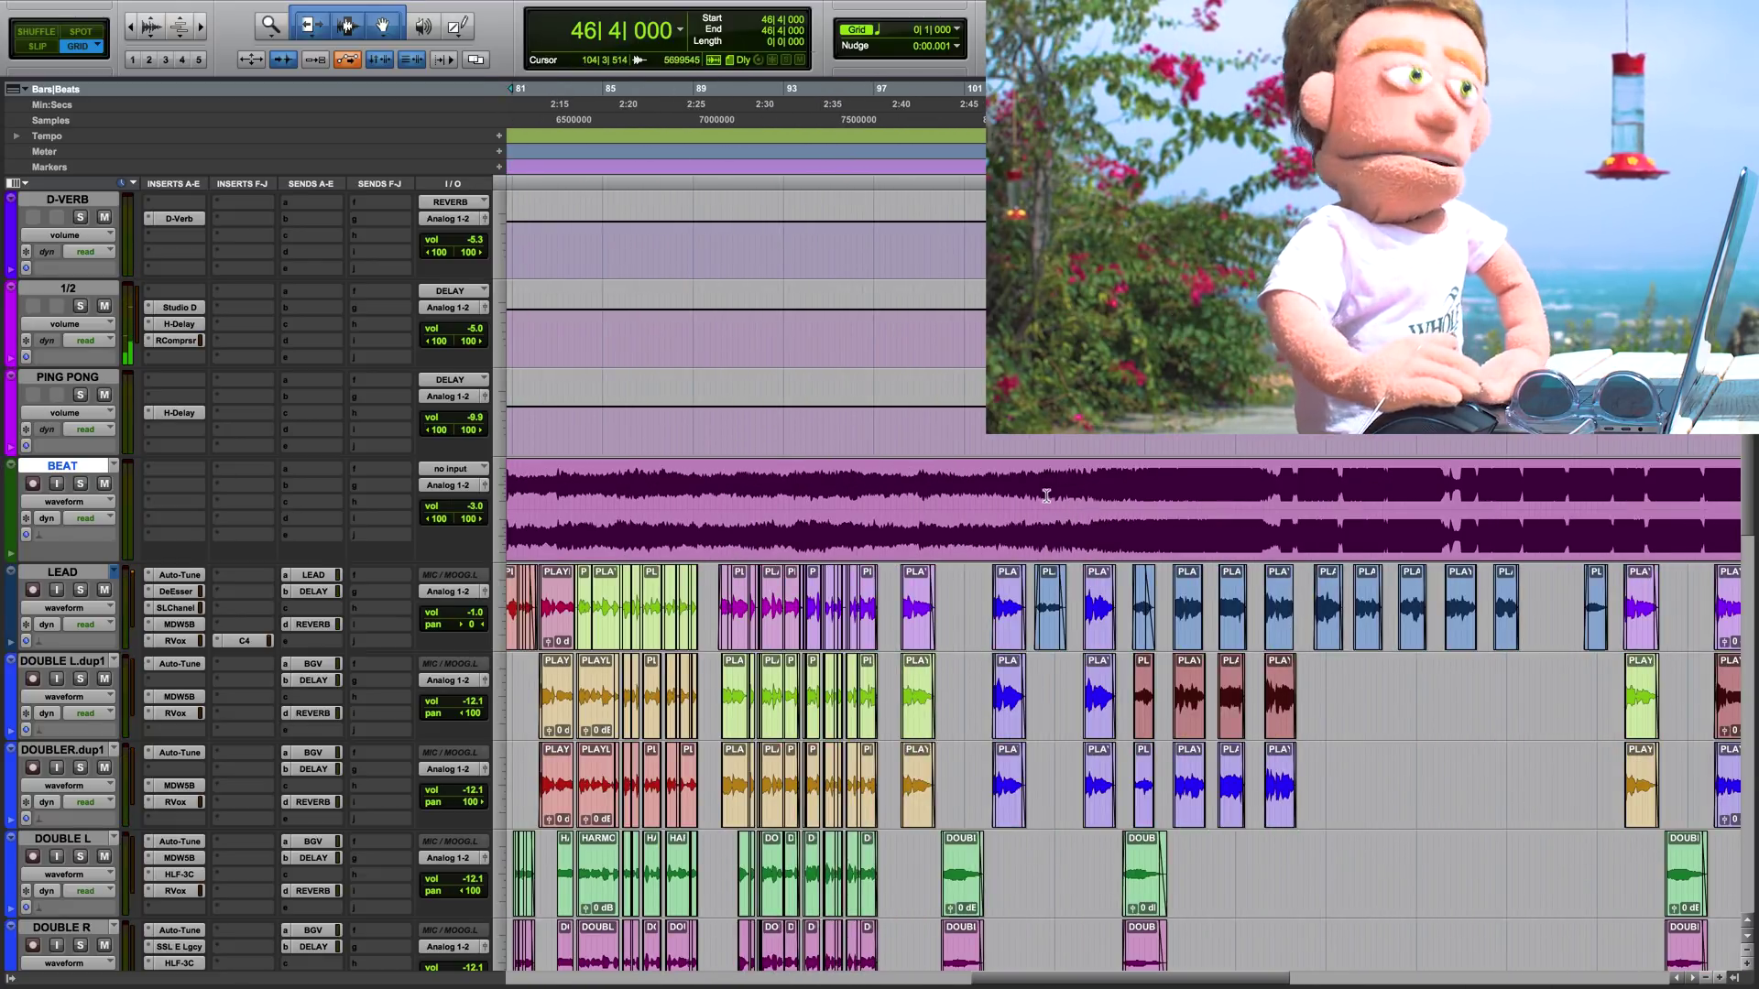
pyautogui.hscroll(-15, 1046, 496)
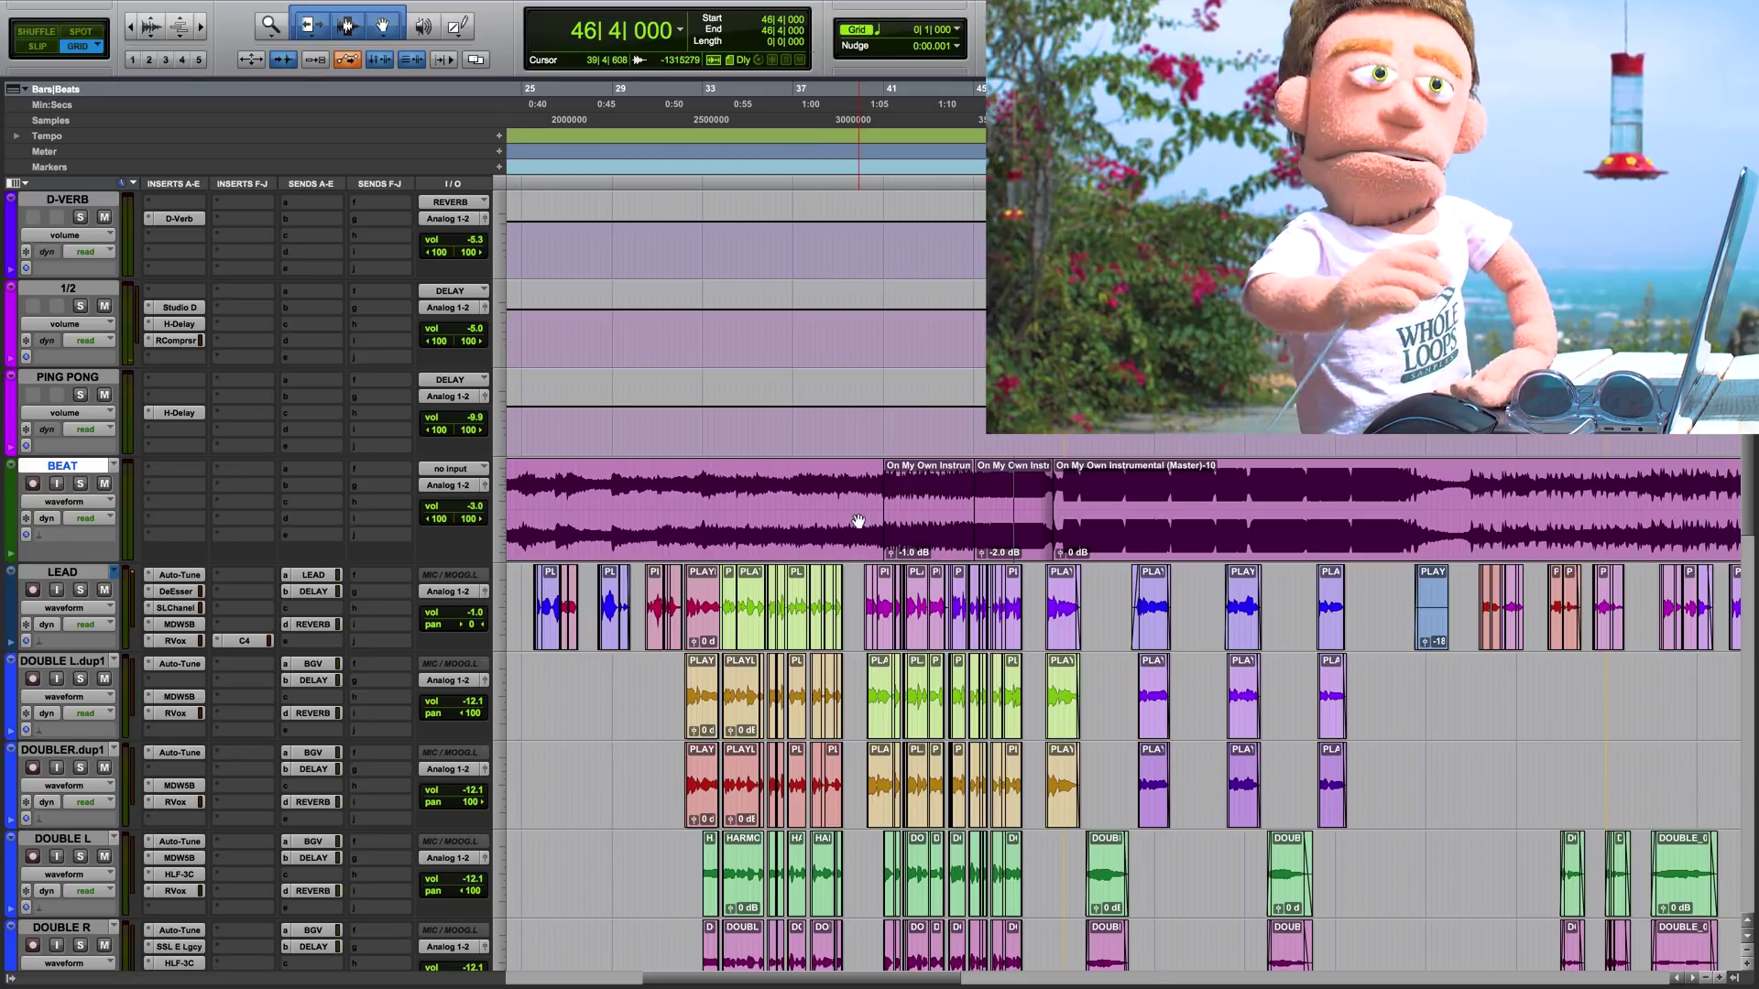
pyautogui.click(160, 469)
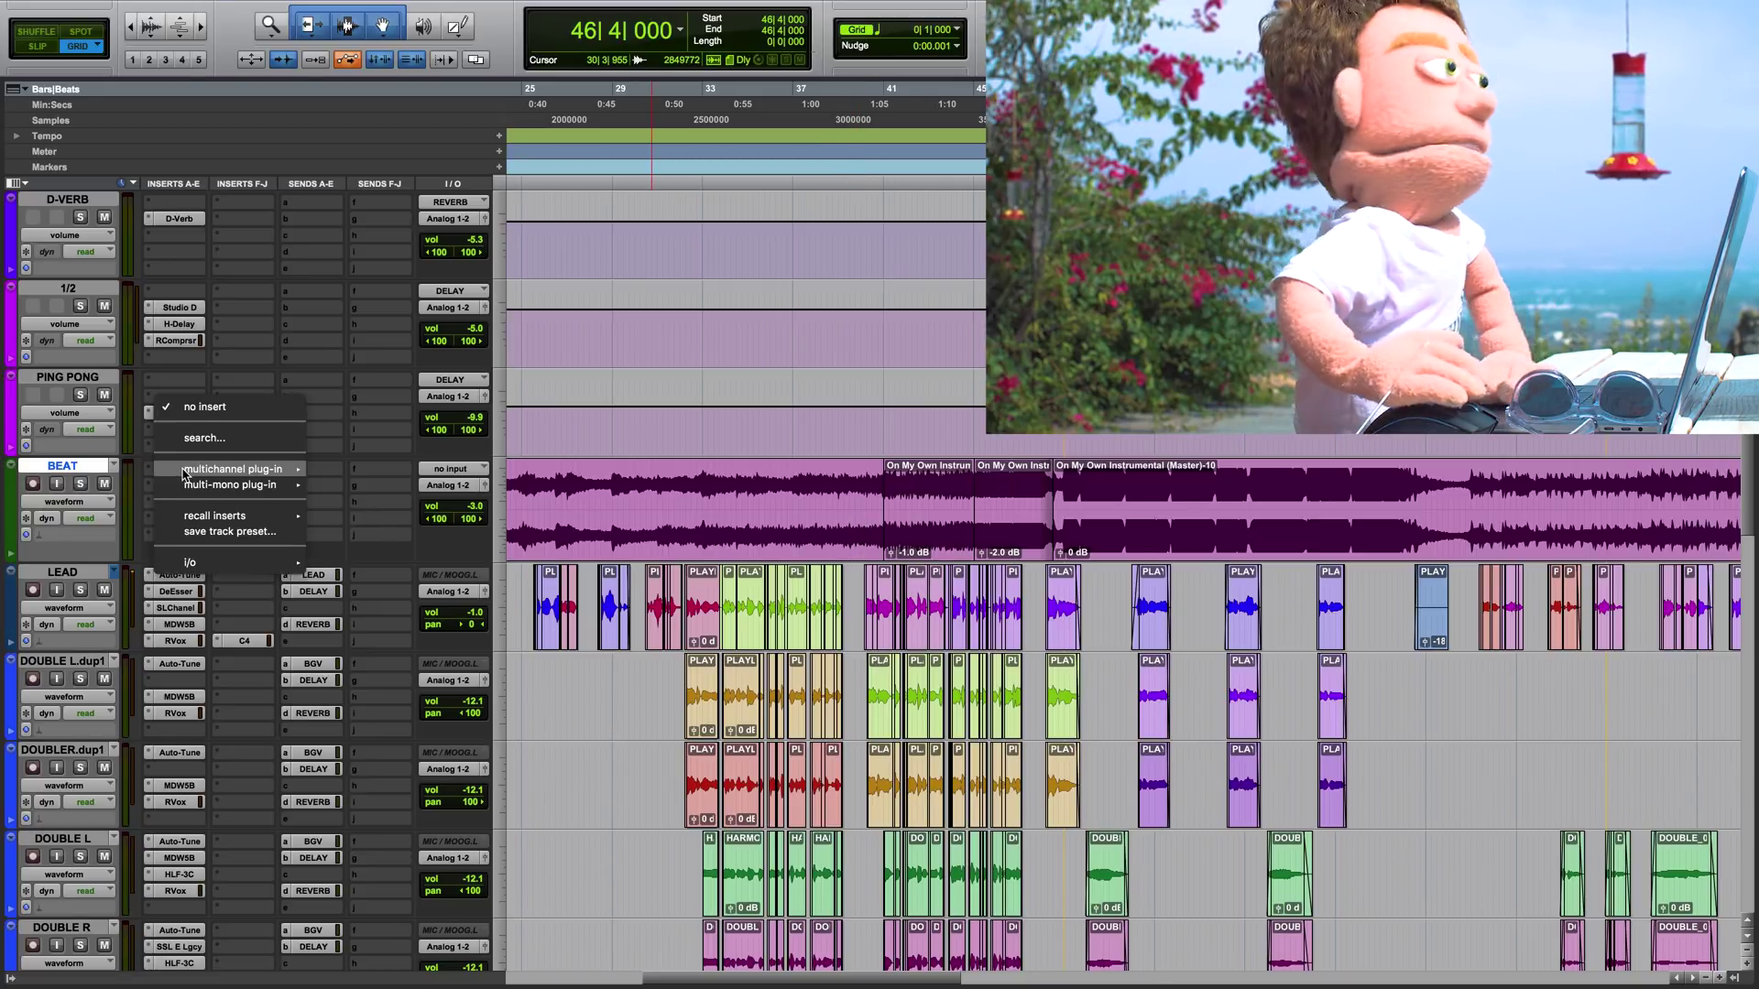
pyautogui.moveTo(238, 471)
pyautogui.moveTo(349, 473)
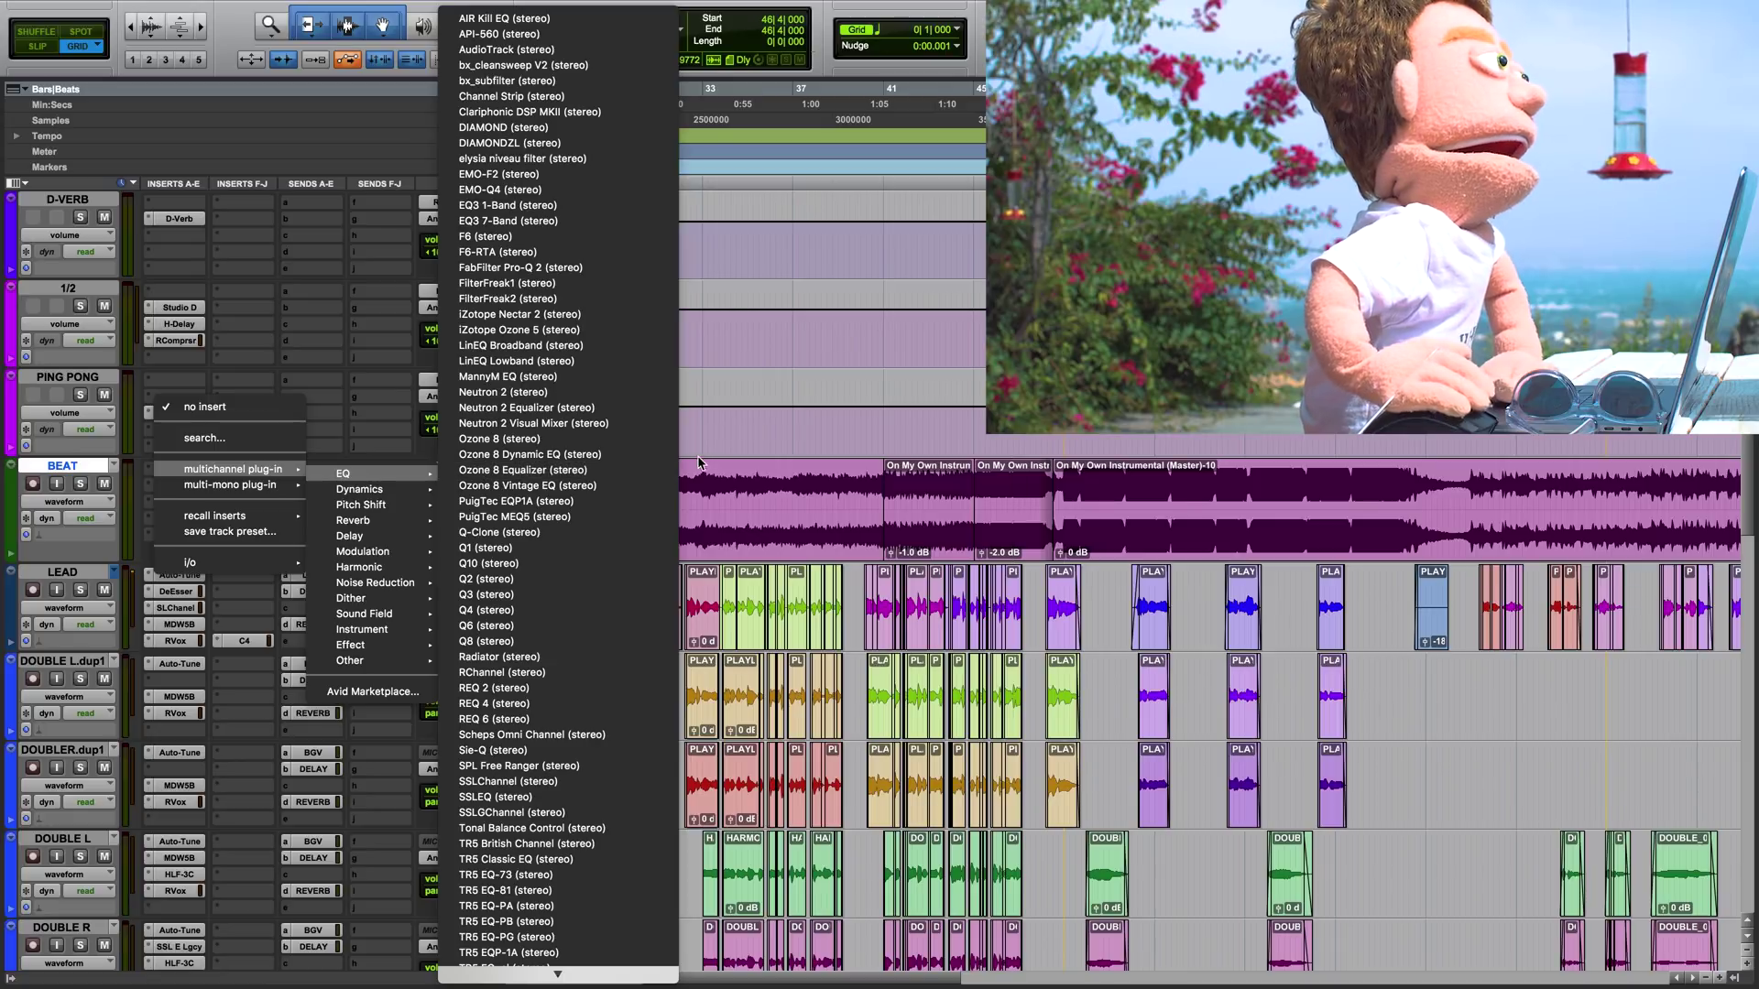
pyautogui.click(591, 240)
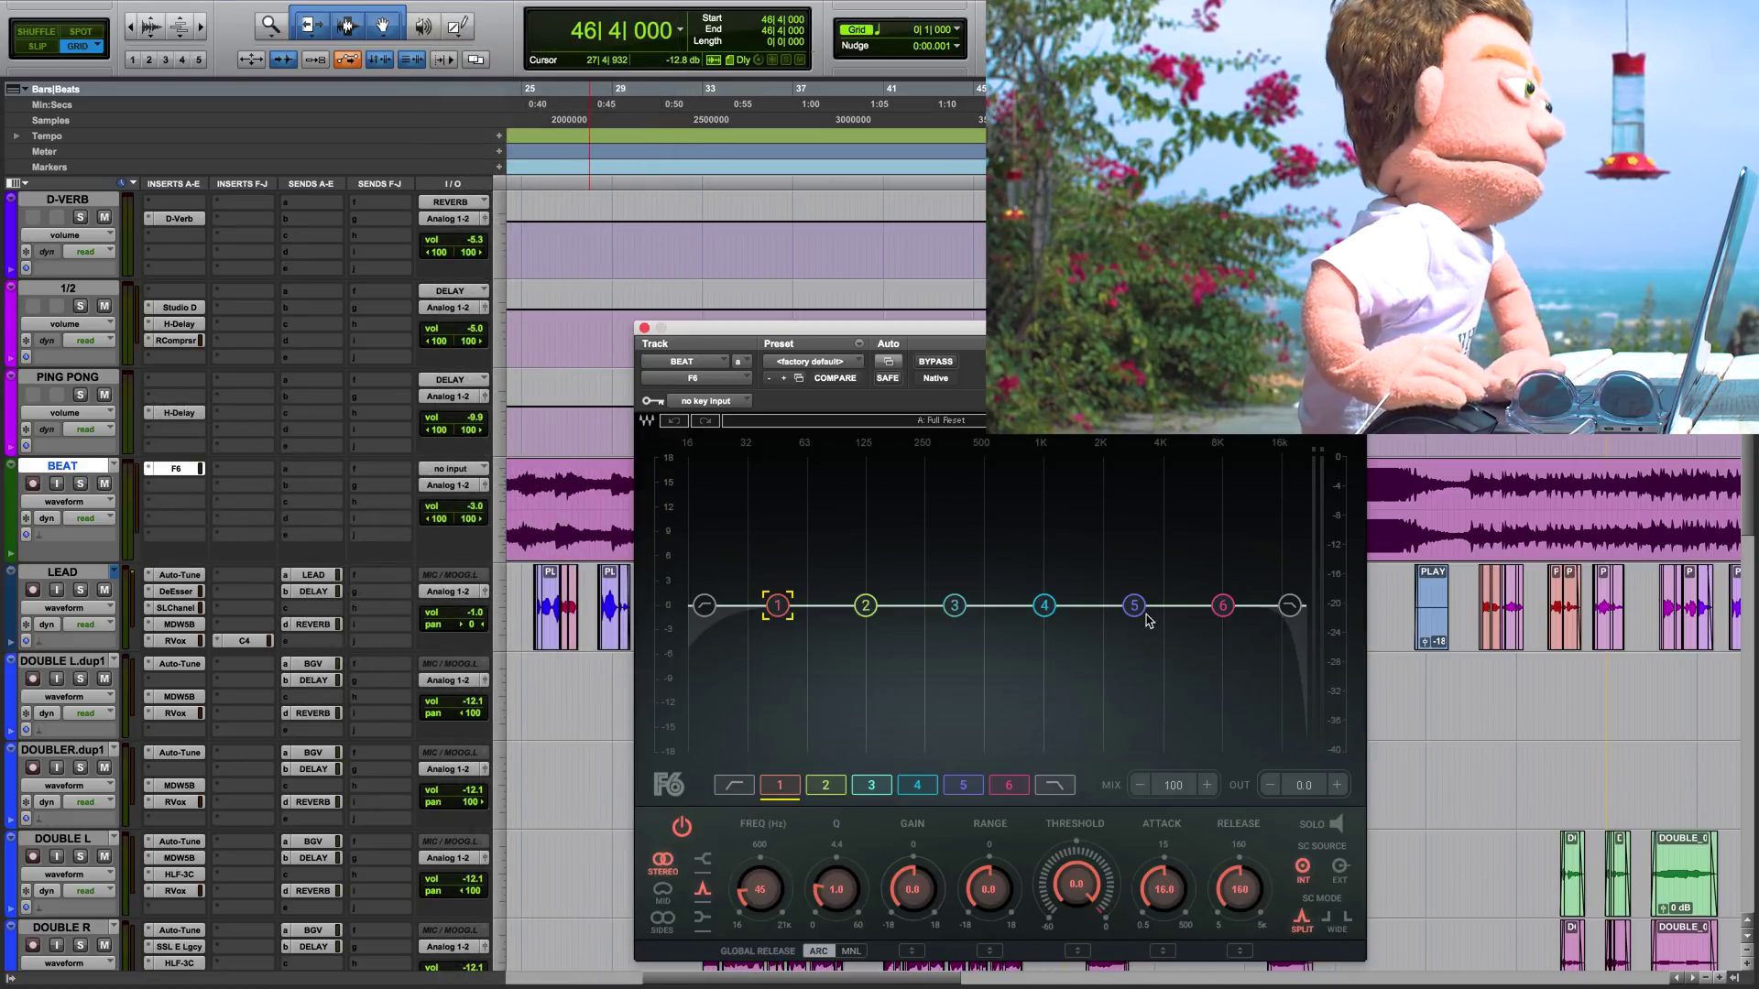
# Disable F6 bands 4, 3, 2 and 1, select band 6, then show LEAD's plug-ins
pyautogui.click(1045, 605)
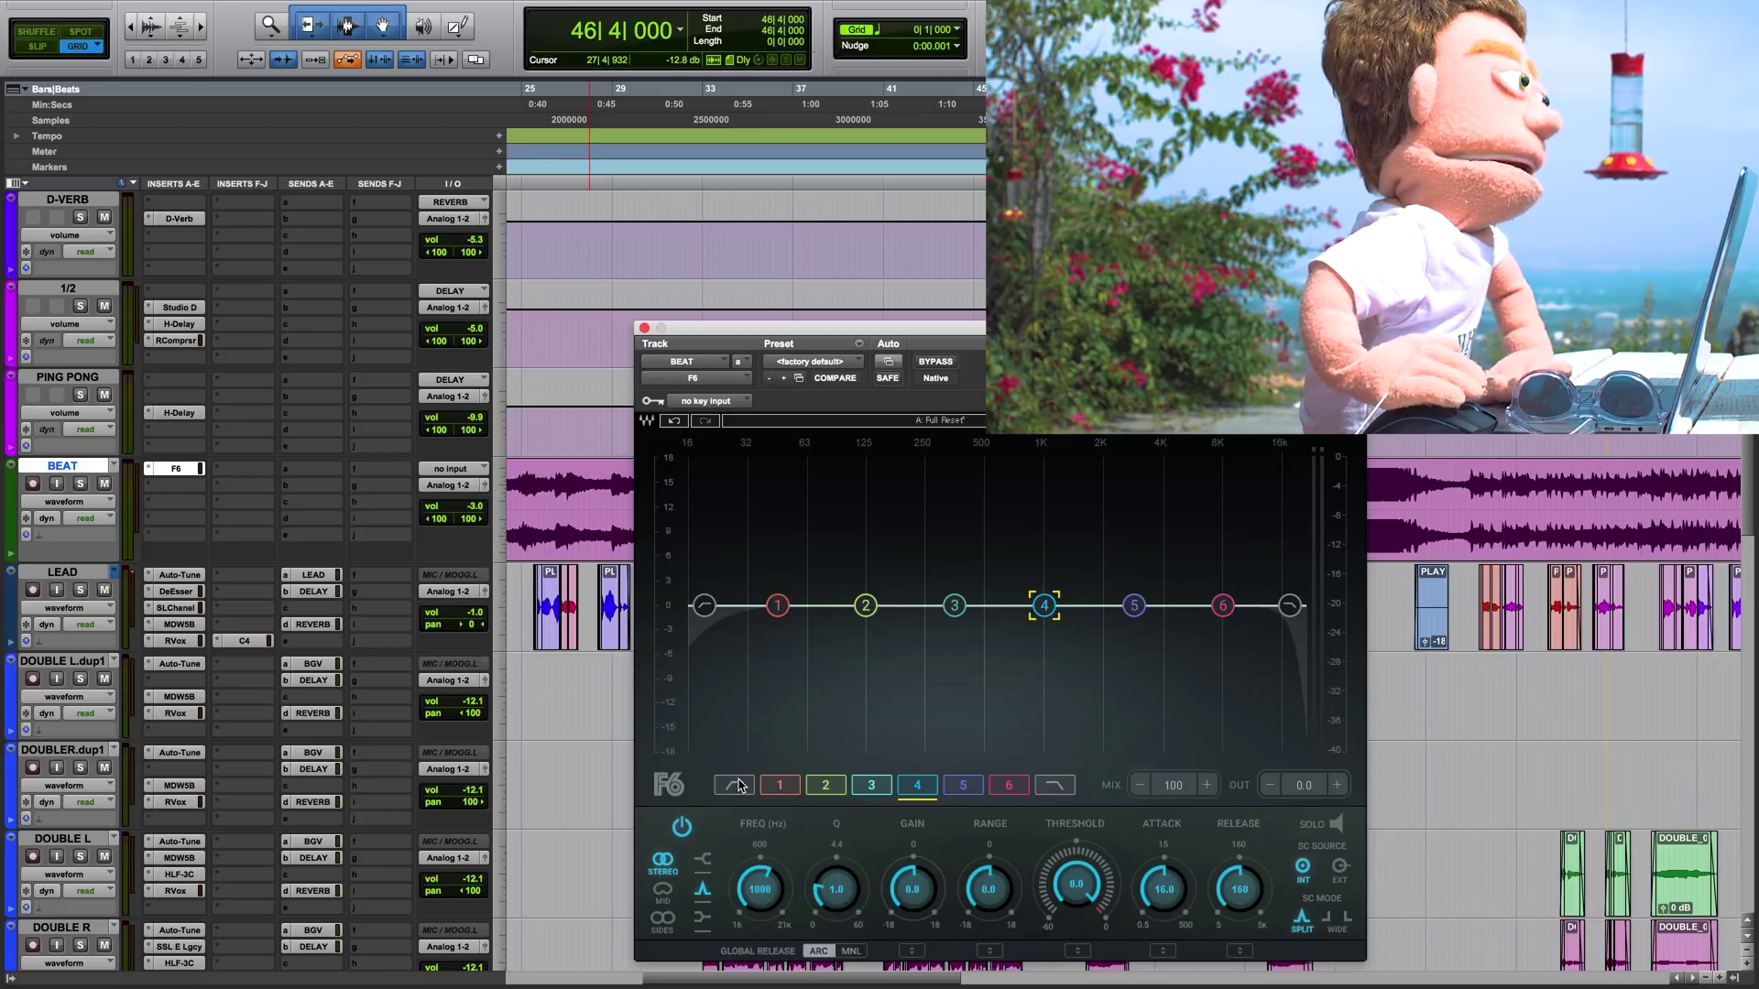
pyautogui.click(685, 826)
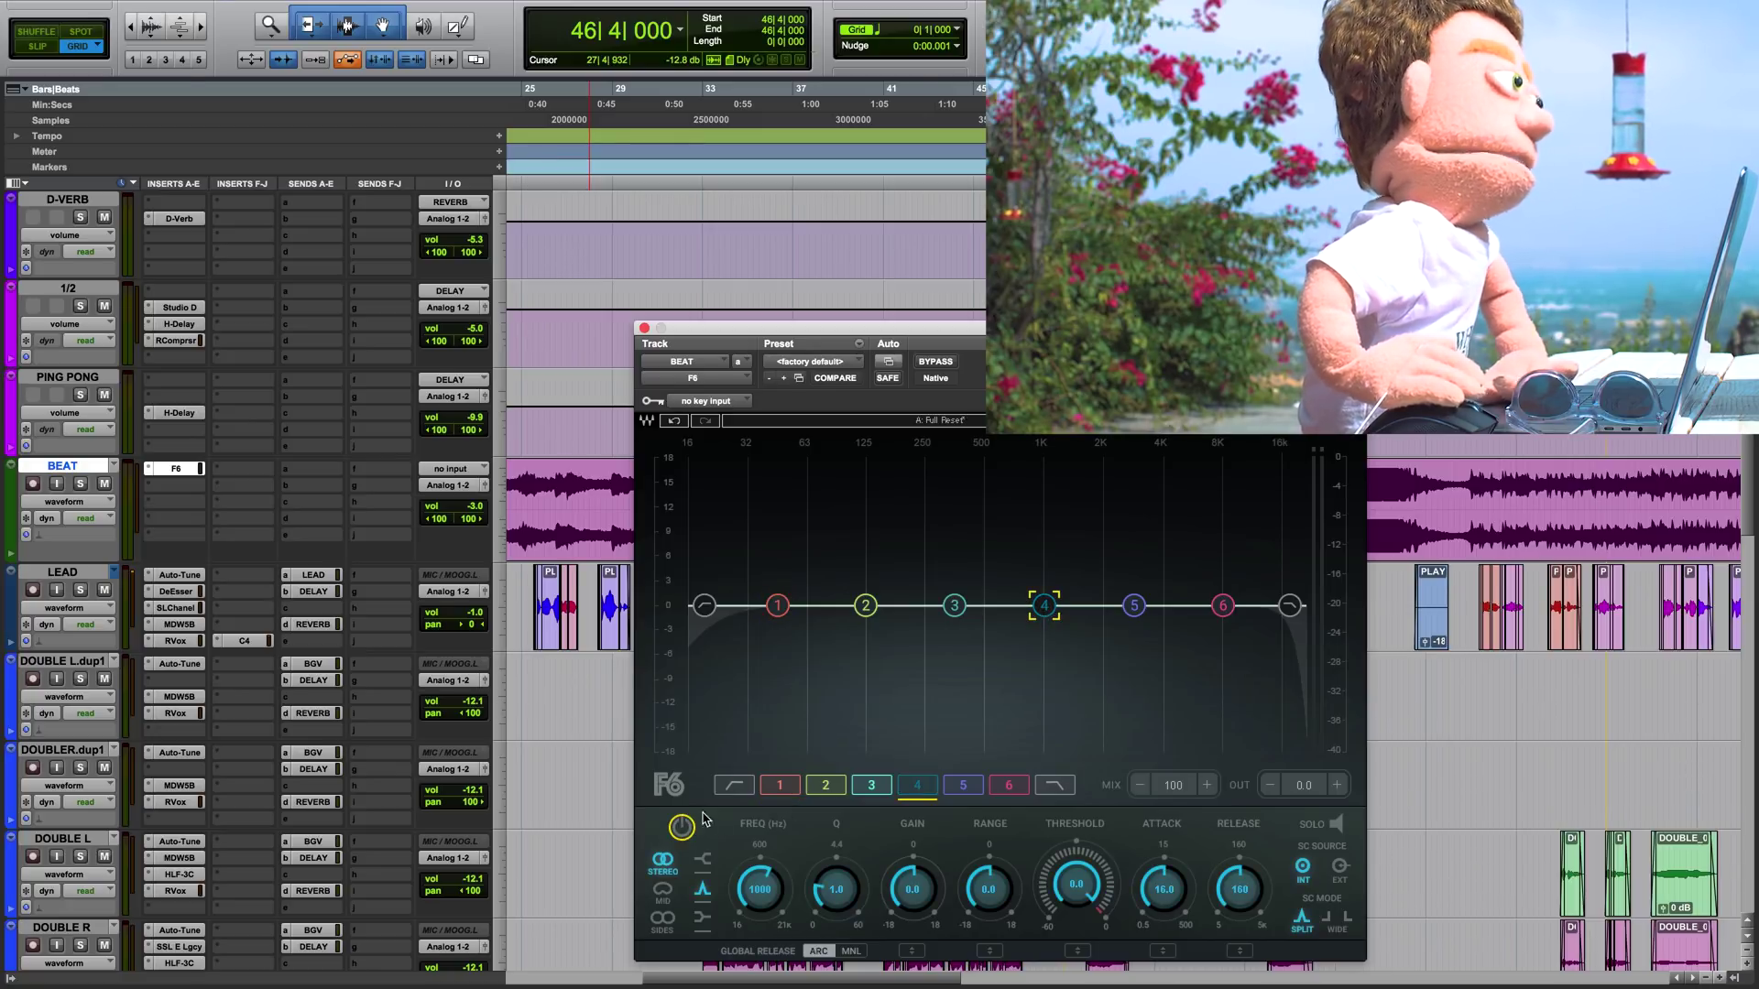
pyautogui.click(954, 607)
pyautogui.click(682, 827)
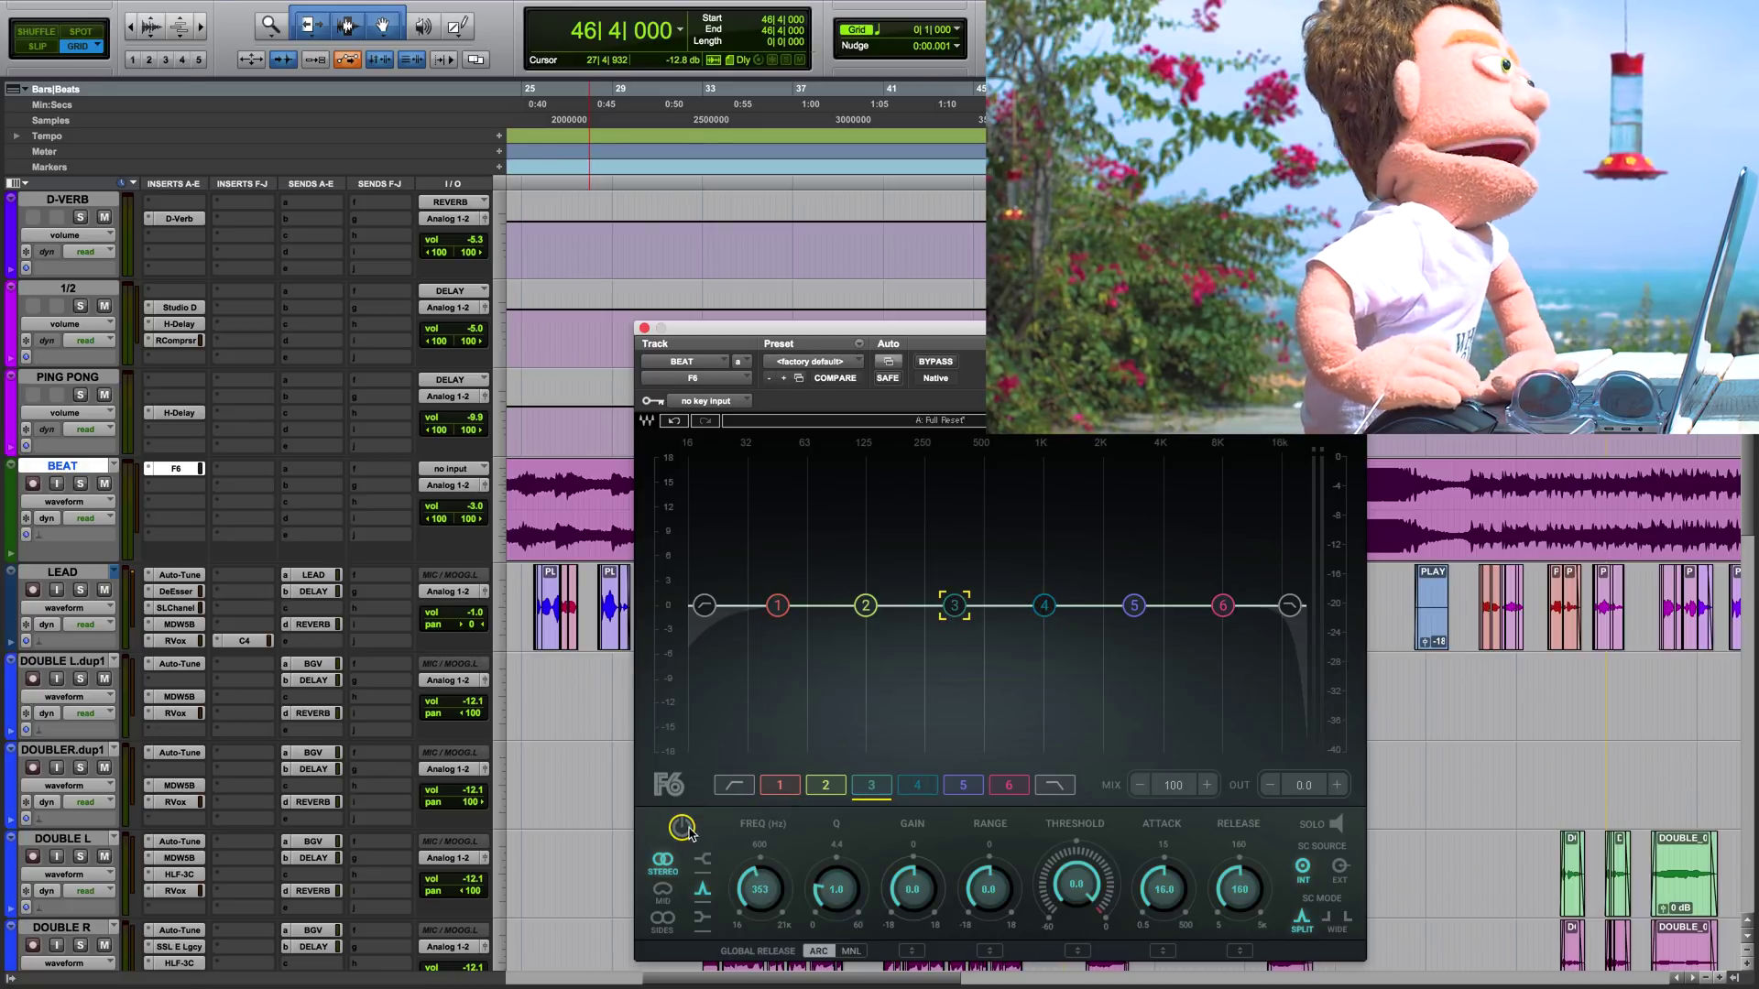
pyautogui.click(865, 605)
pyautogui.click(681, 828)
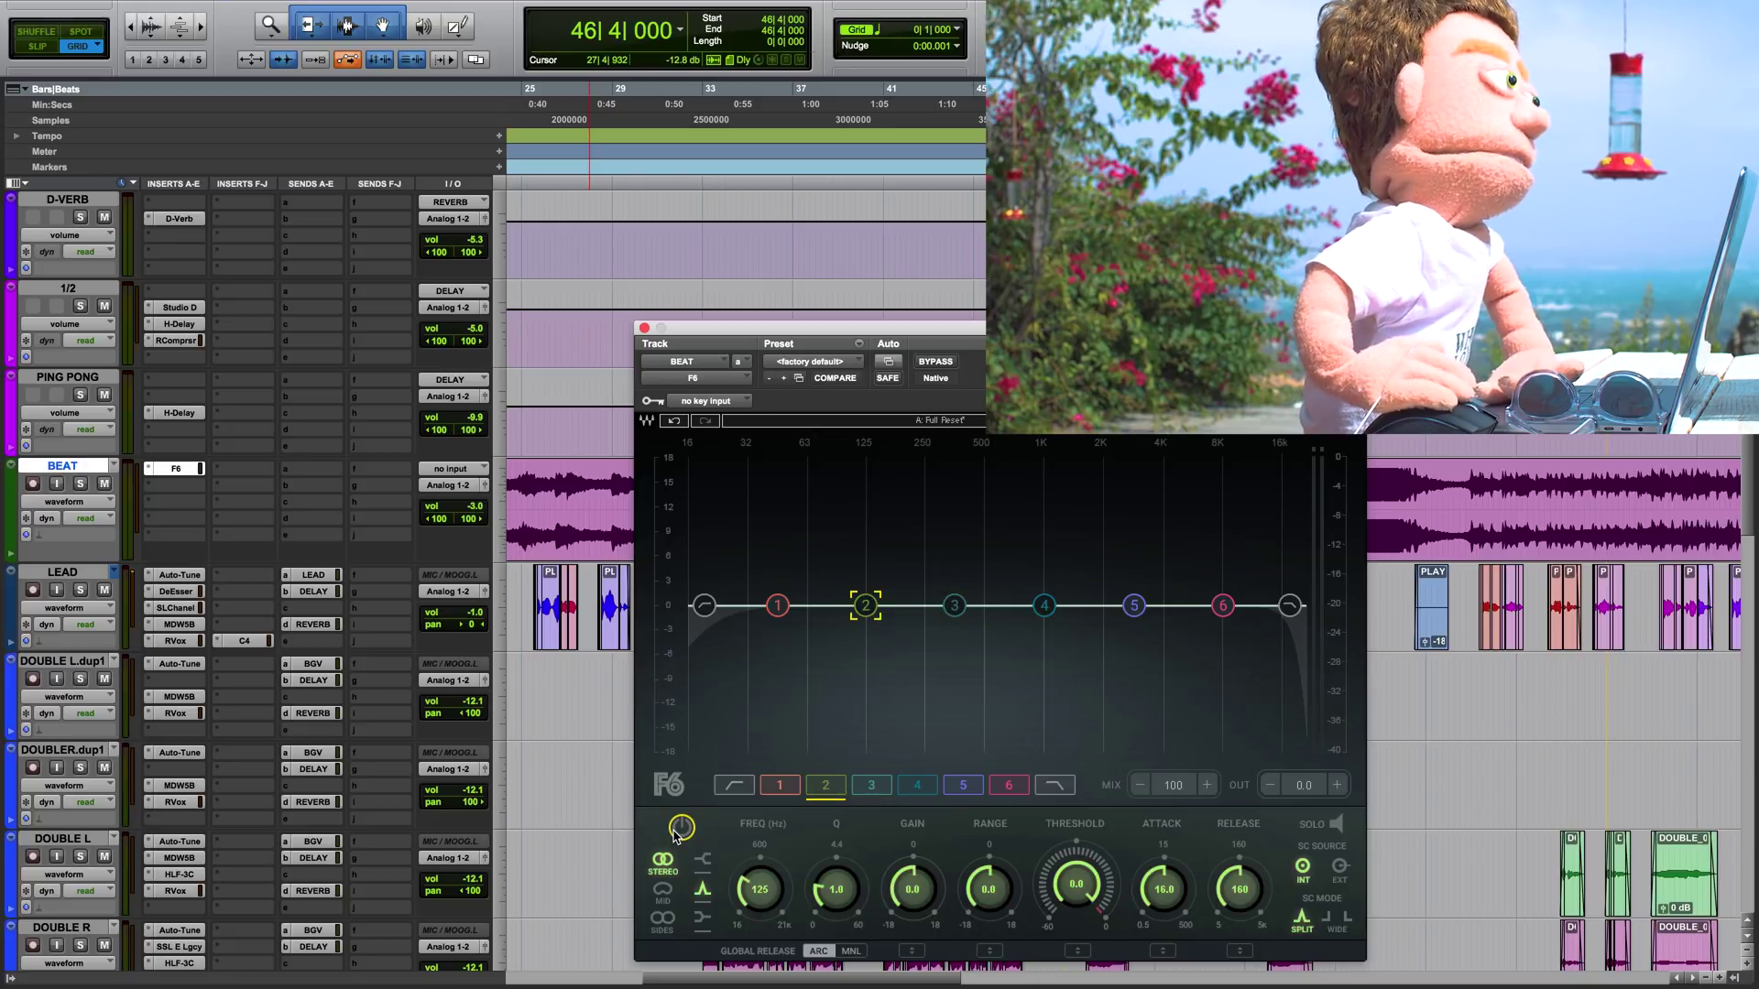
pyautogui.click(774, 611)
pyautogui.click(682, 824)
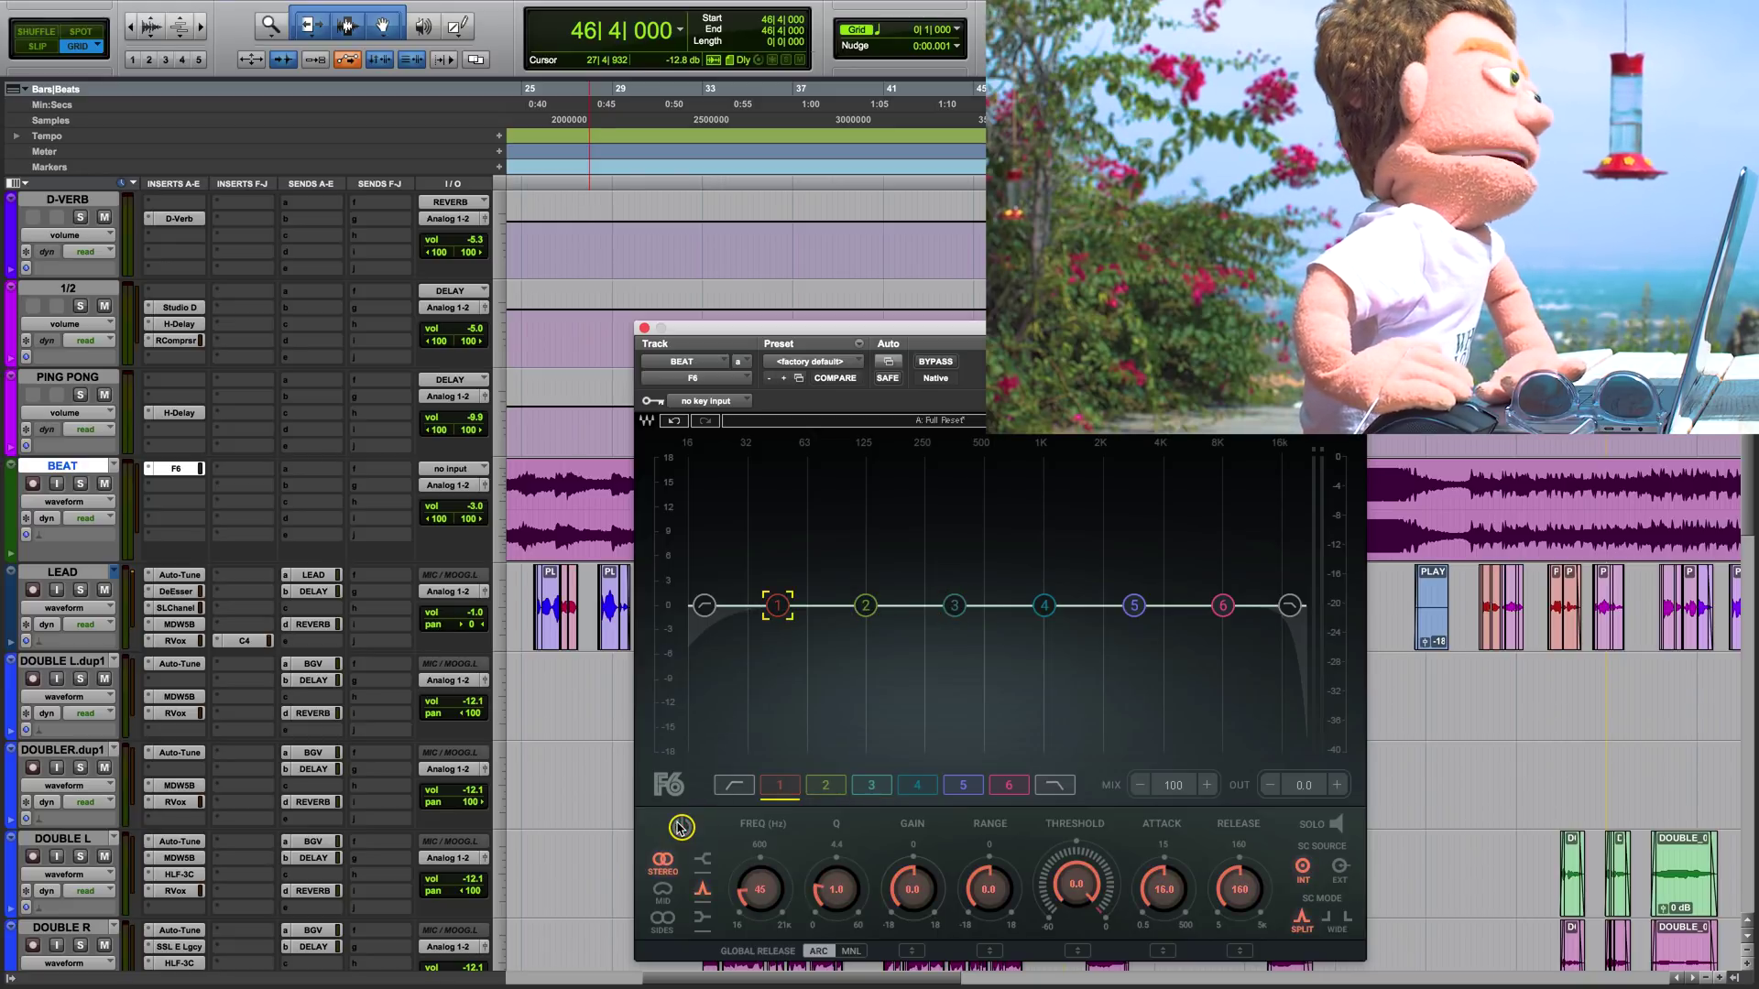
pyautogui.click(1223, 606)
pyautogui.click(642, 623)
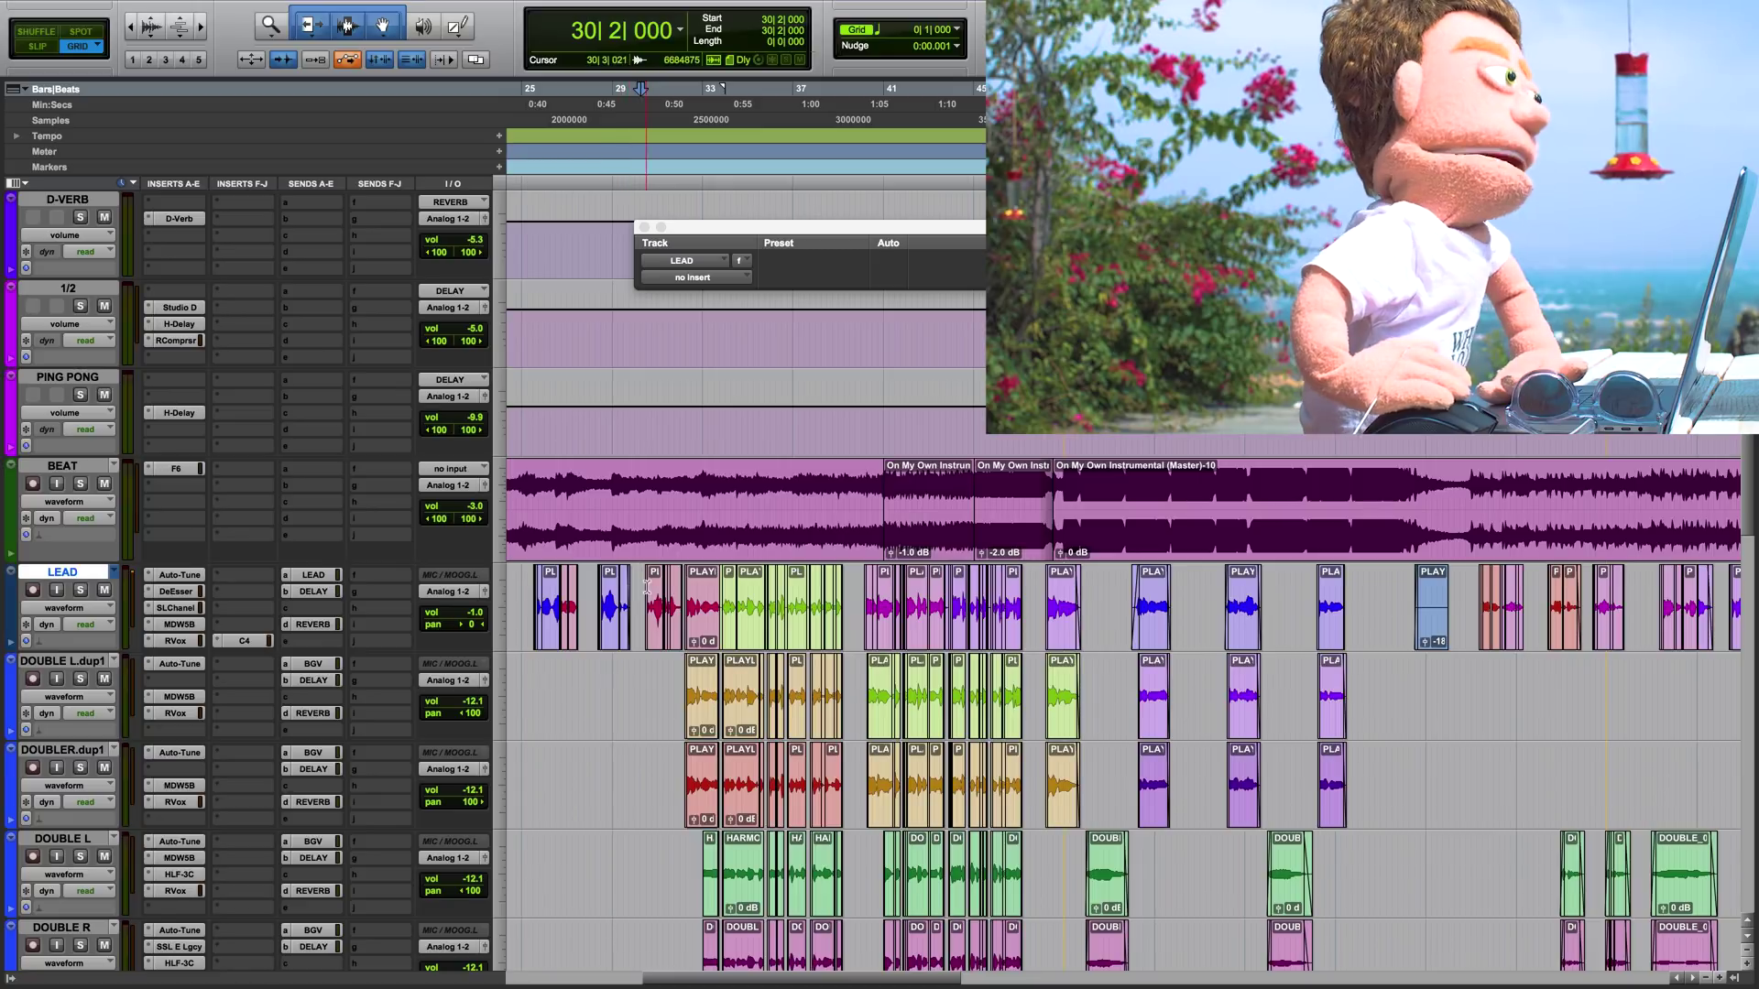
# Solo LEAD and MDWEQ5 band 4, sweep it to about 4.45 kHz during playback, then close the EQ
pyautogui.click(179, 624)
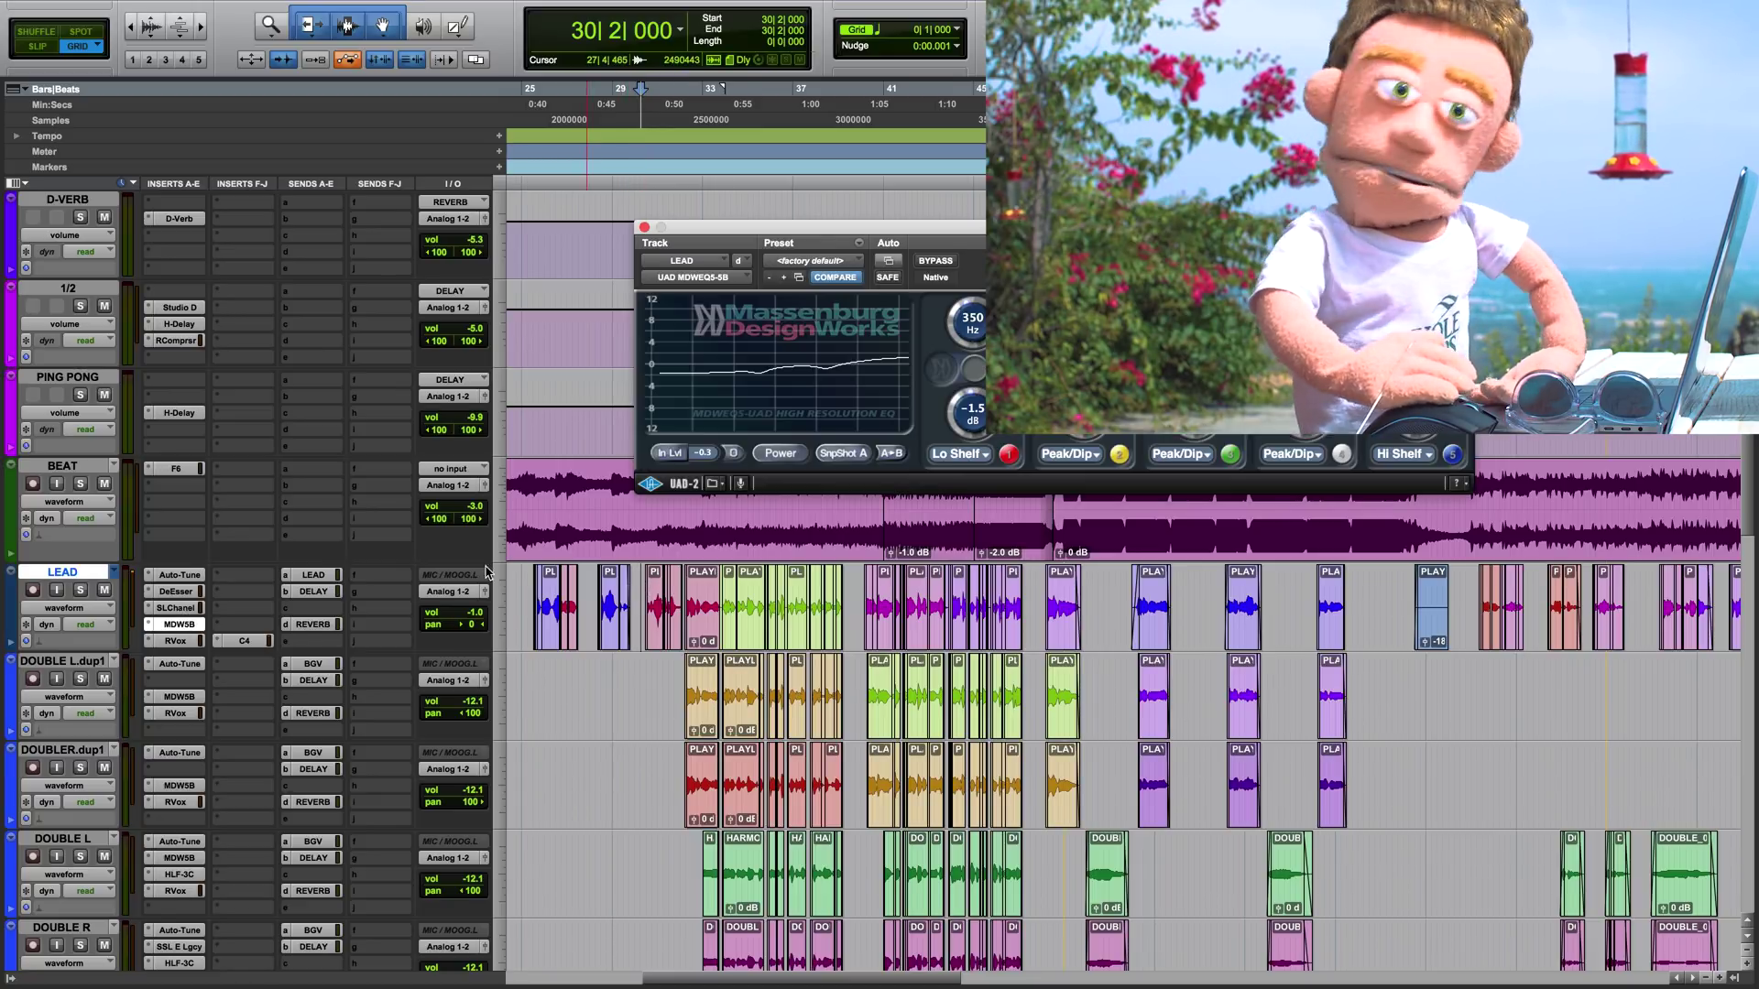
pyautogui.click(1340, 454)
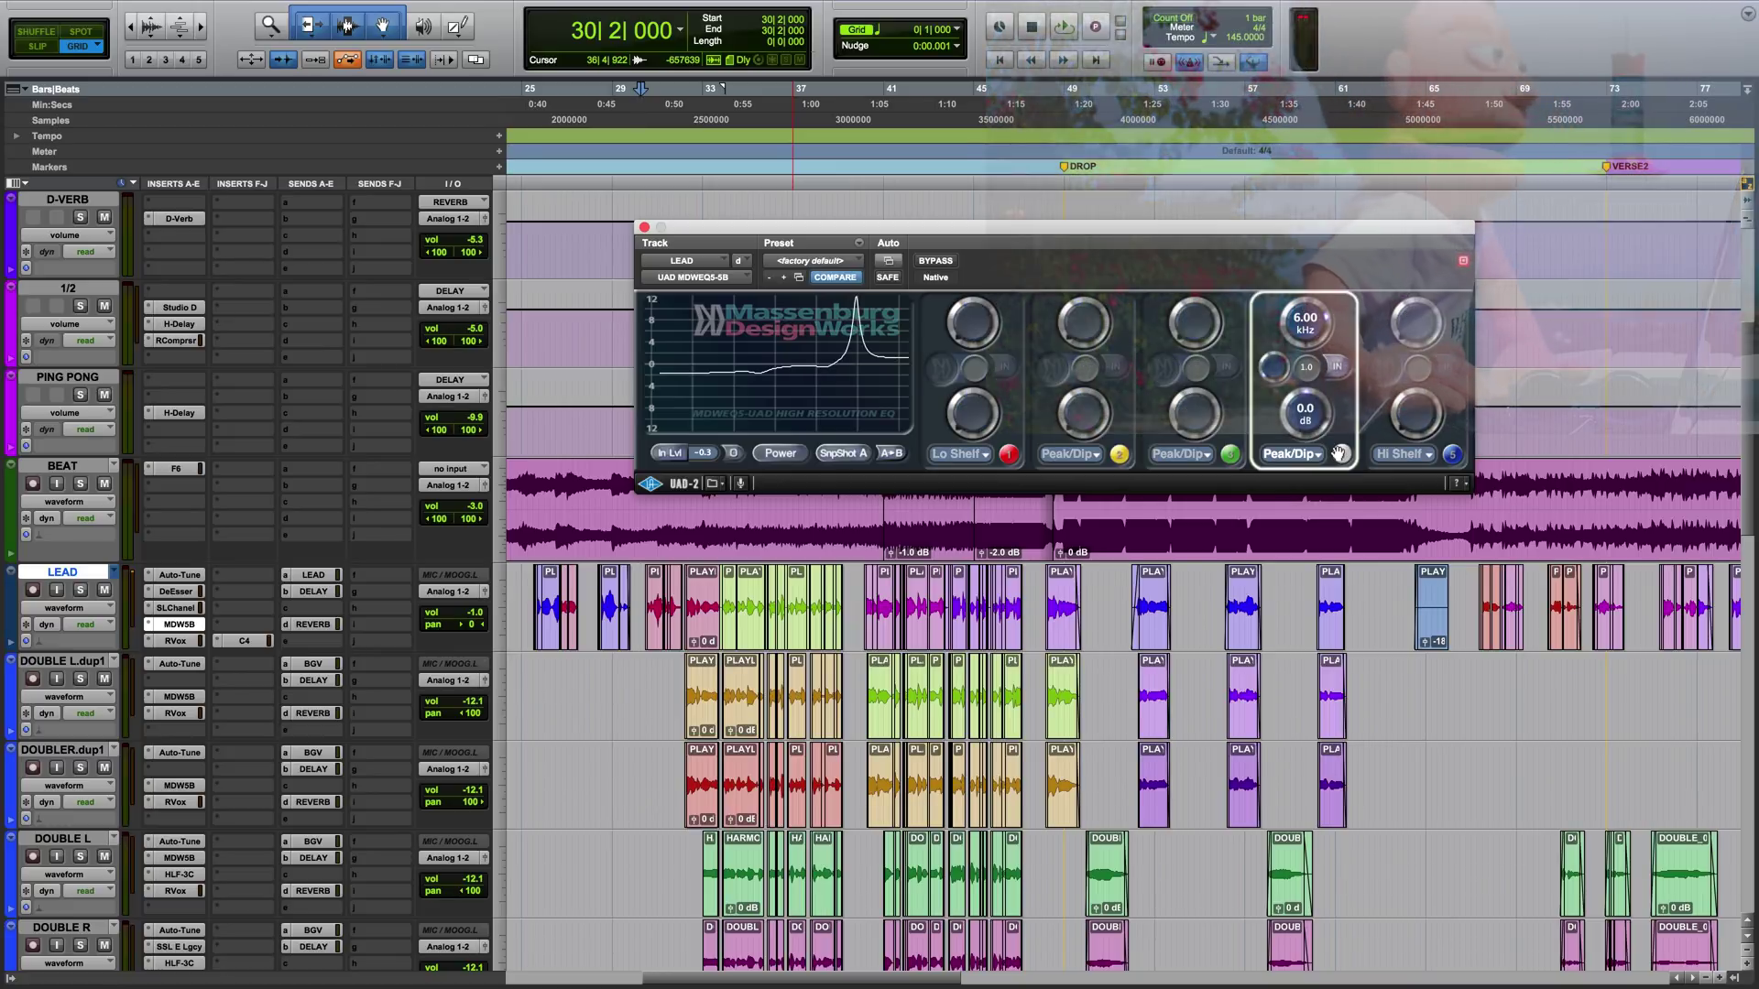
pyautogui.press('space')
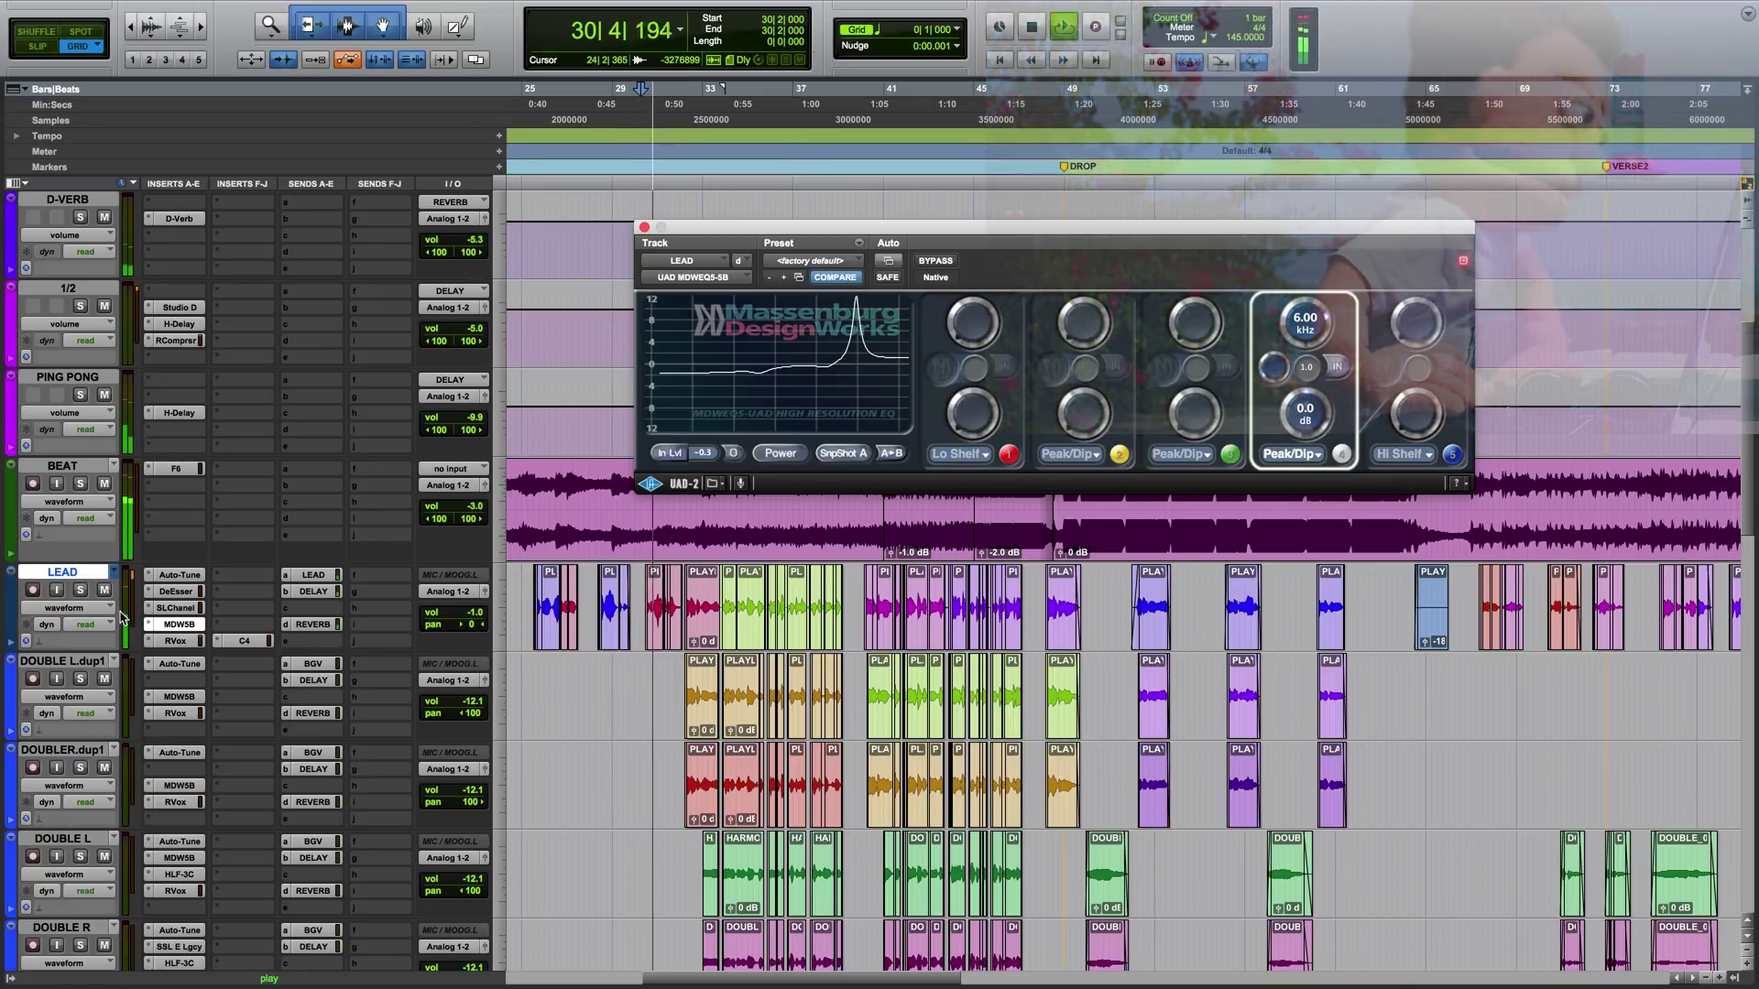
pyautogui.click(80, 591)
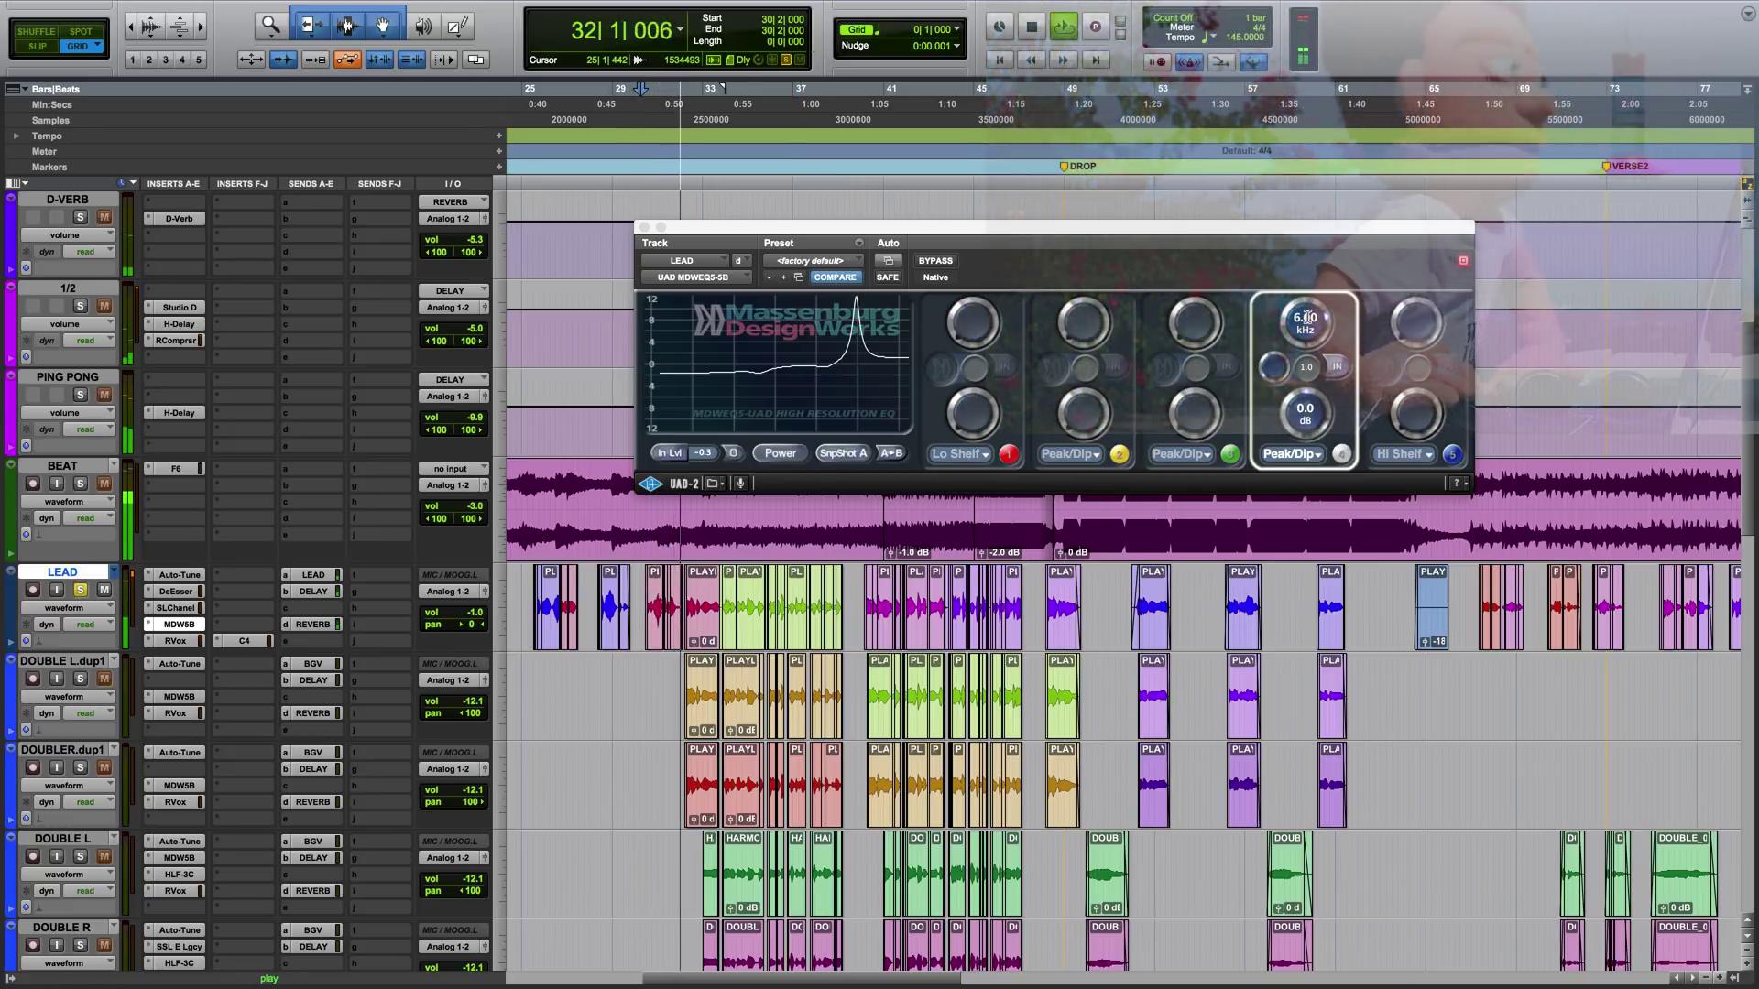
pyautogui.moveTo(1305, 322); pyautogui.dragTo(1304, 351)
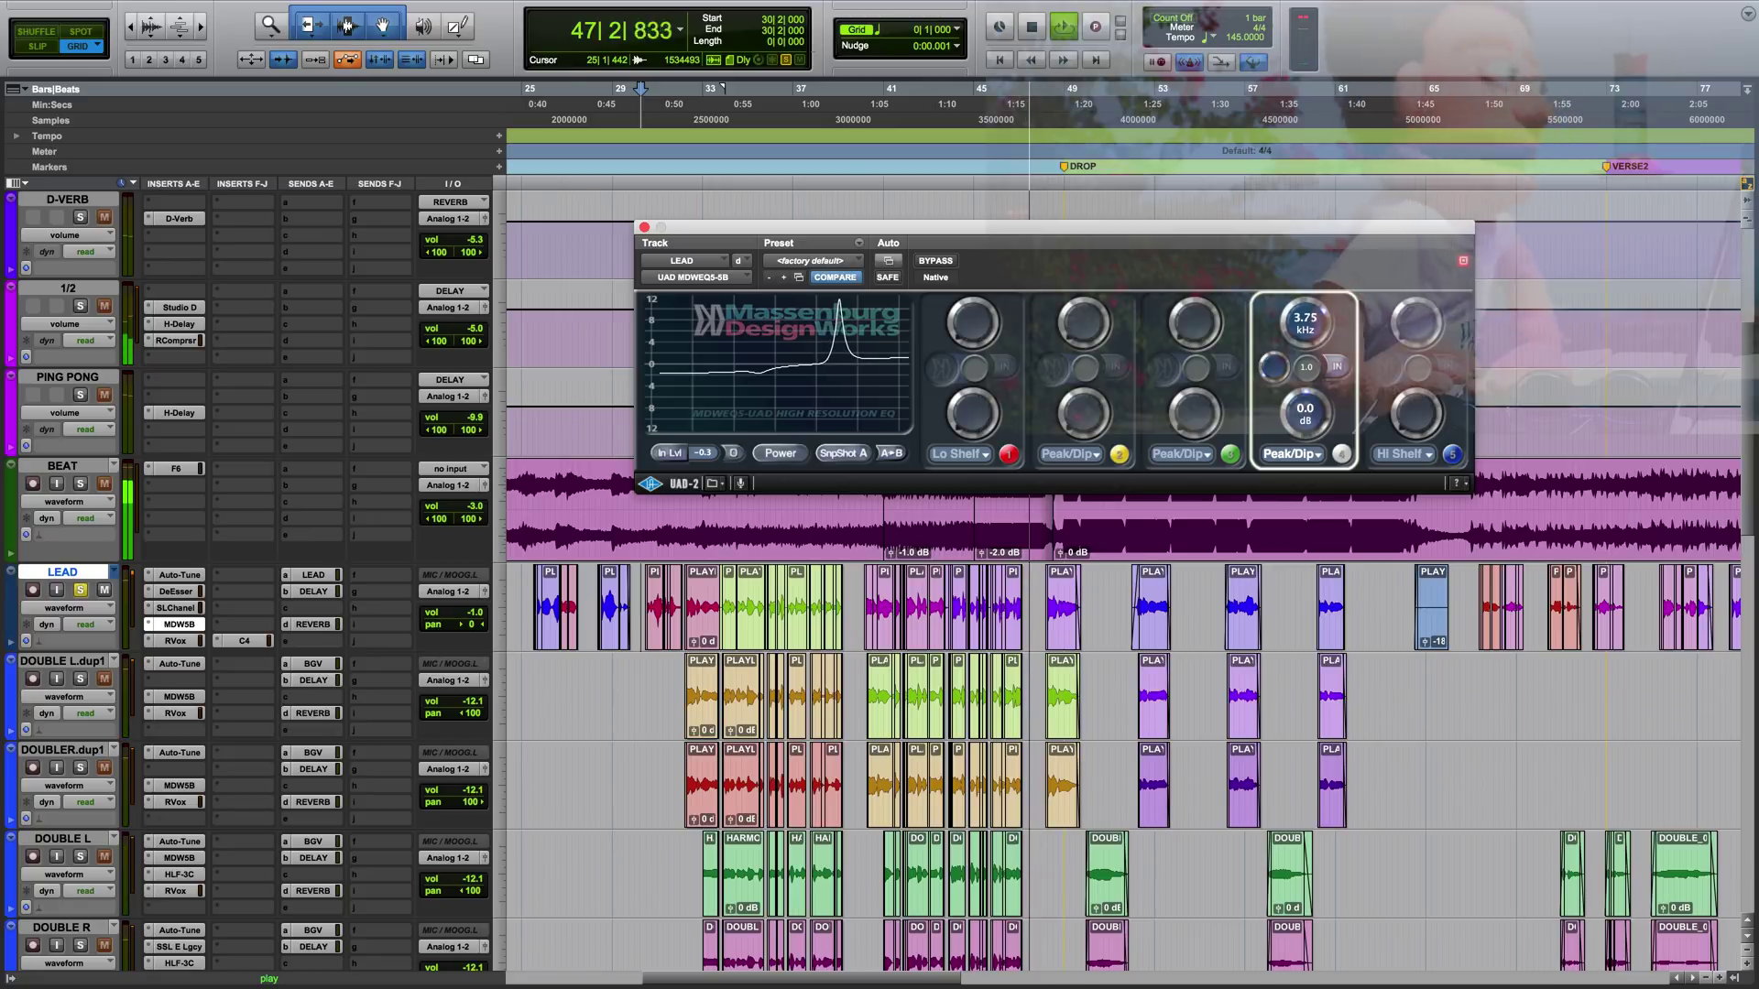
pyautogui.moveTo(1305, 351); pyautogui.dragTo(1305, 355)
pyautogui.click(1343, 454)
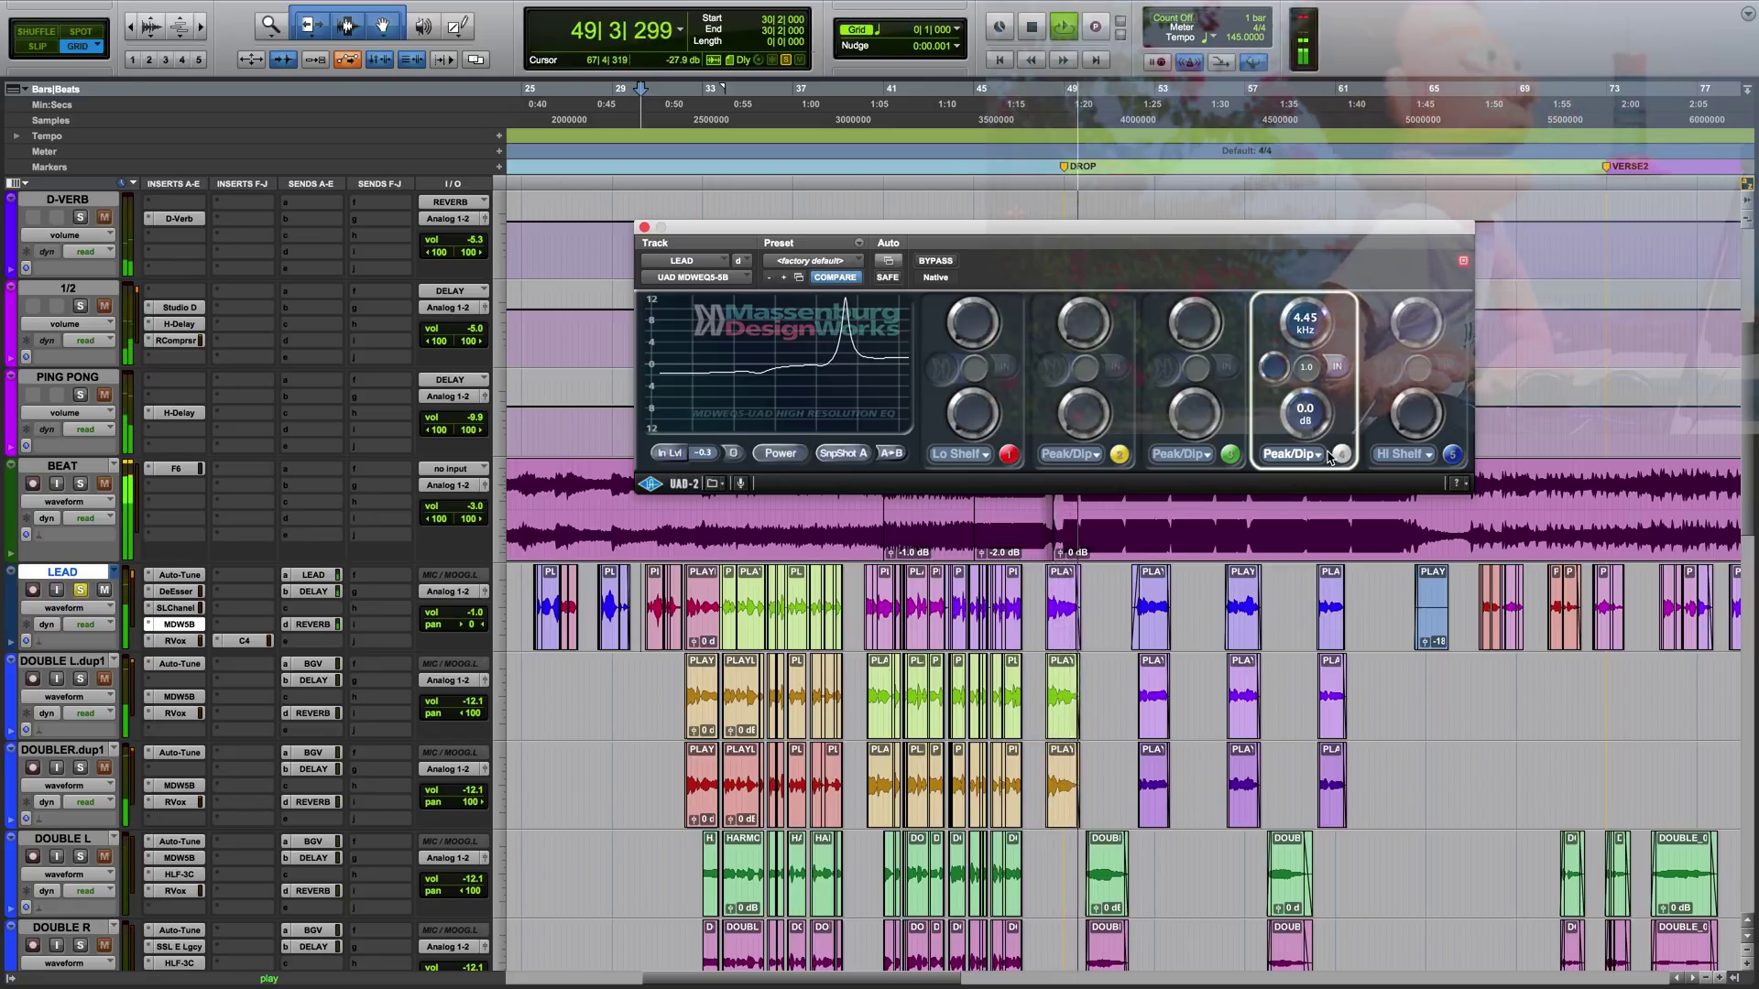
pyautogui.press('space')
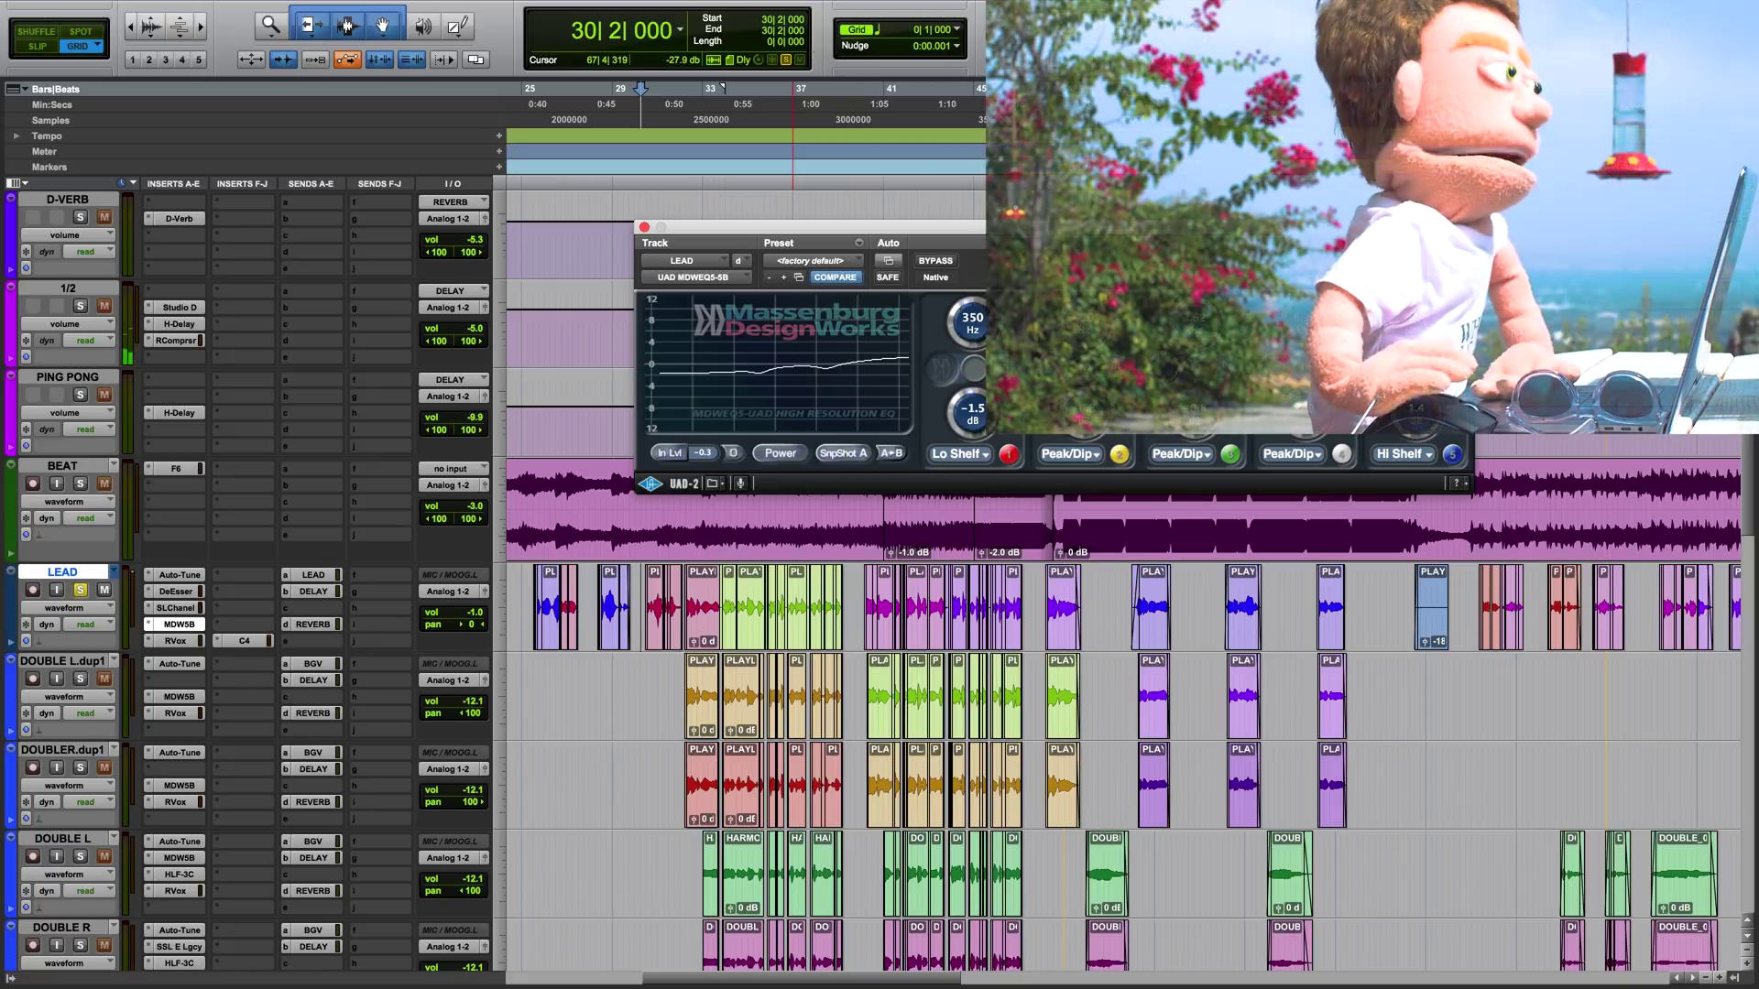
pyautogui.click(644, 227)
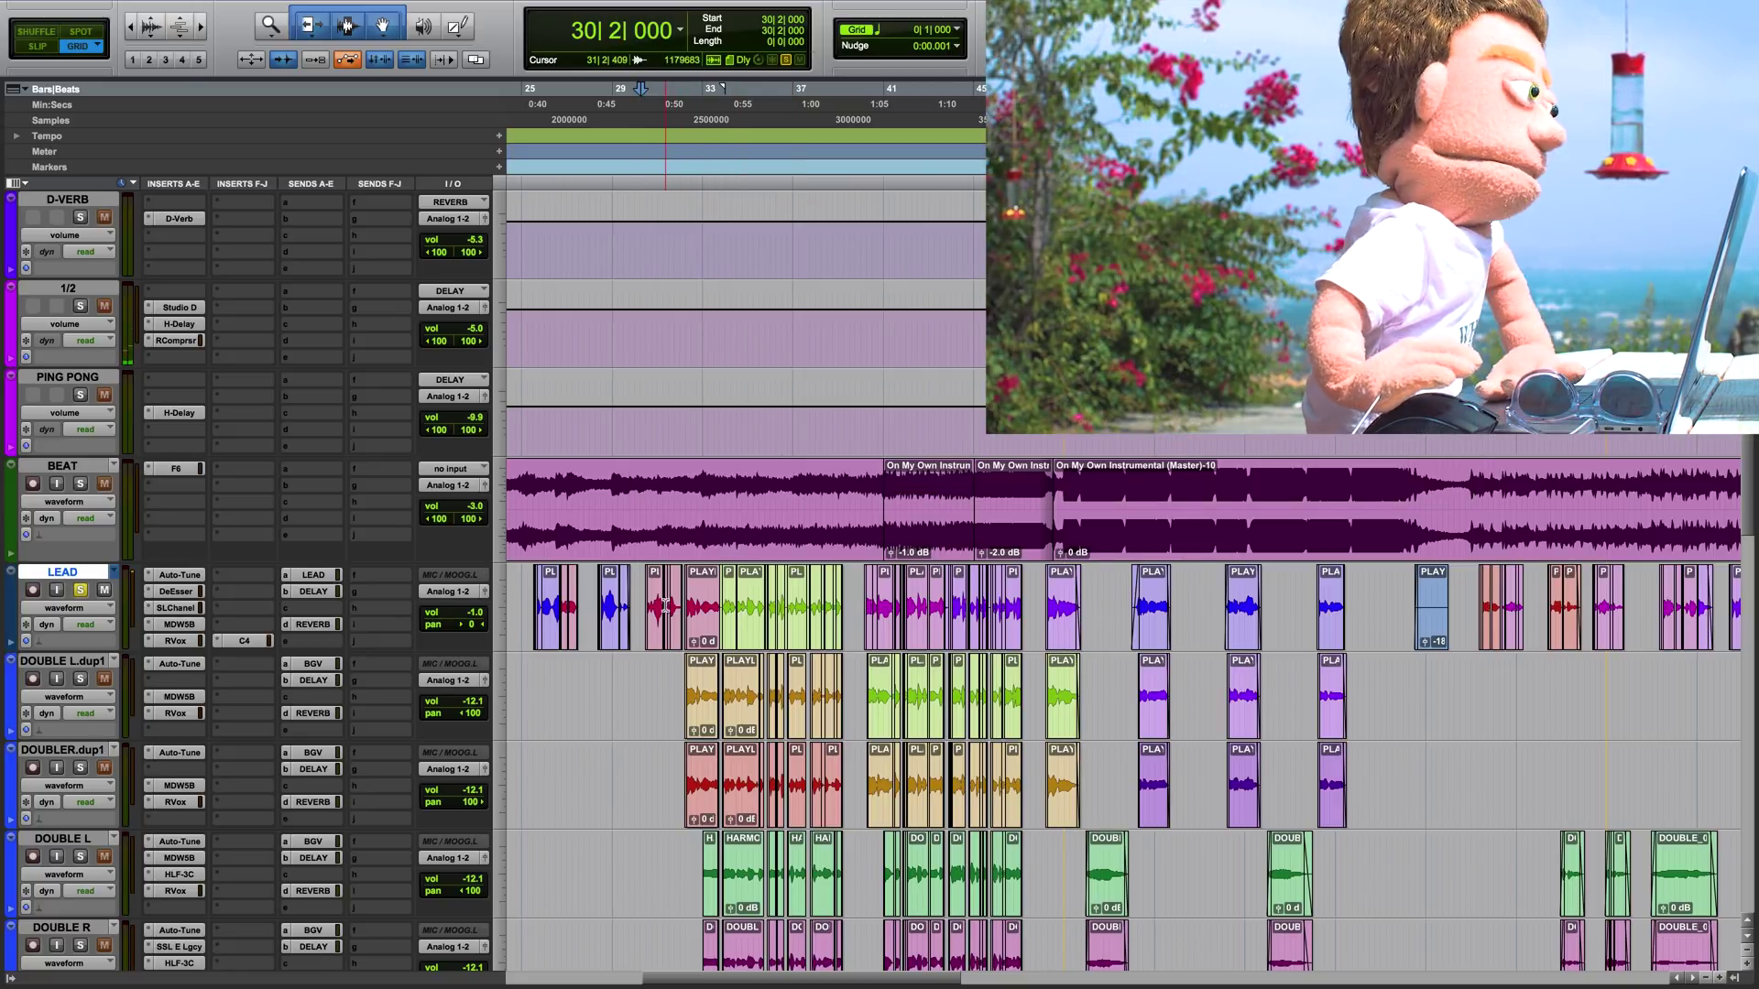
# Set the BEAT F6's sidechain key input to the LEAD bus
pyautogui.click(179, 469)
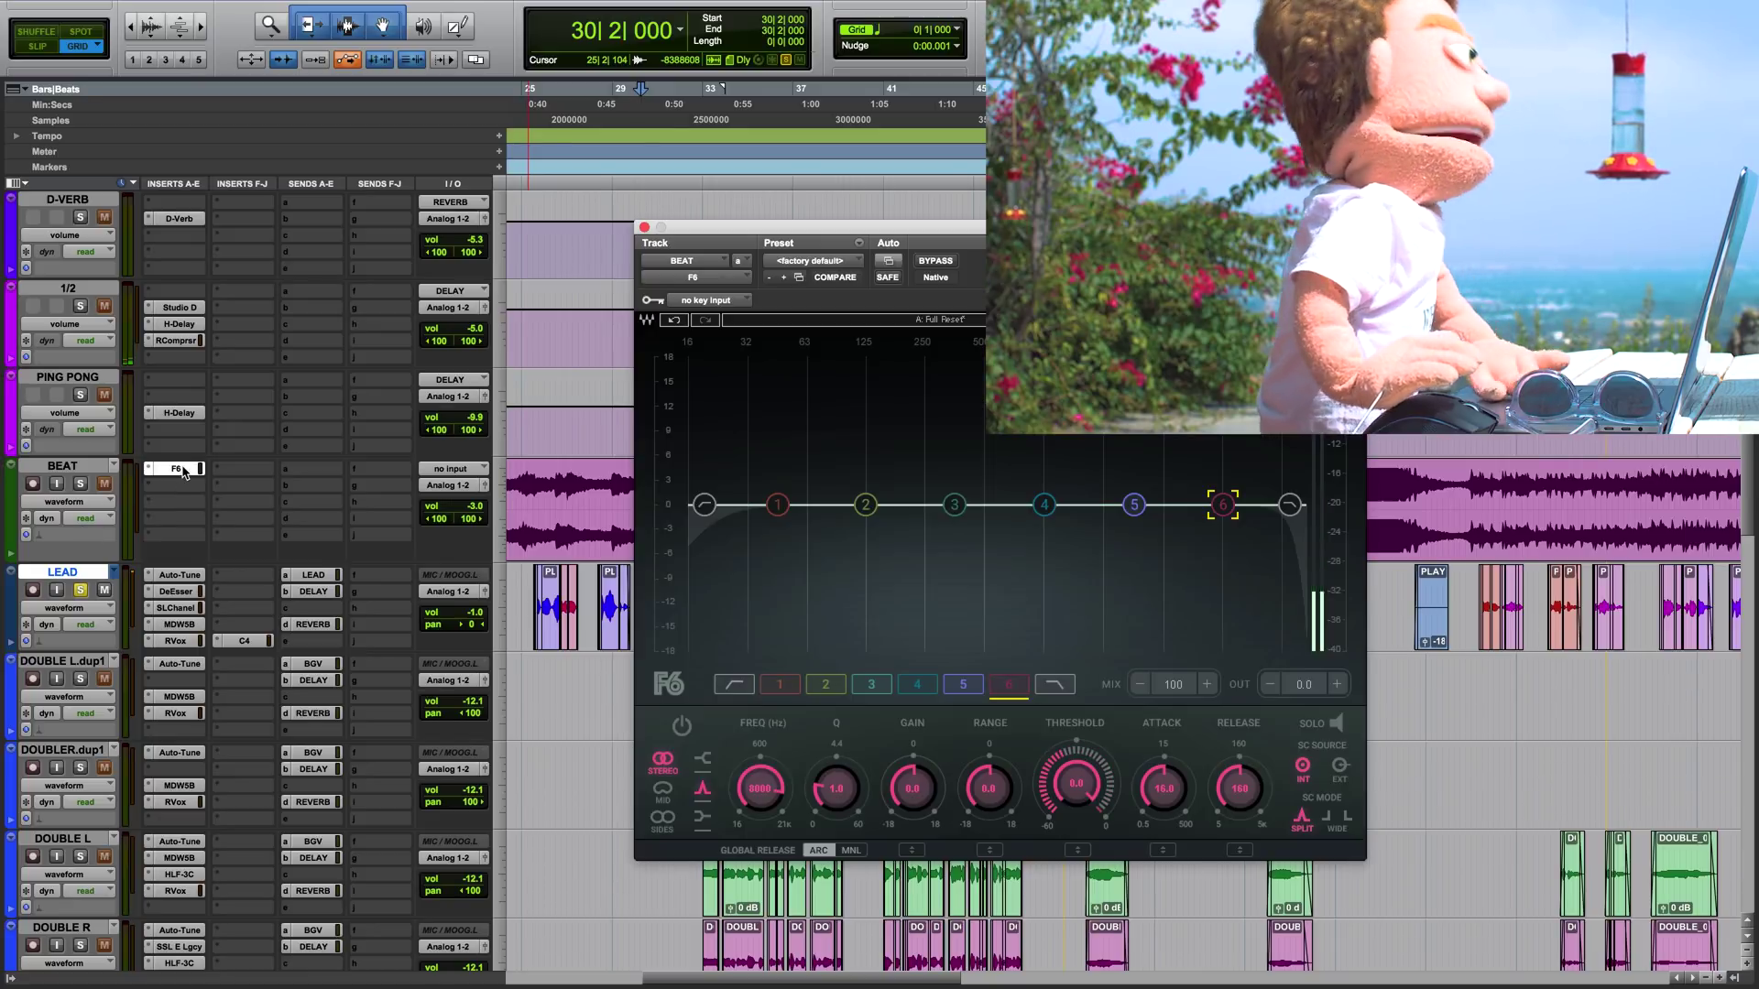
pyautogui.click(709, 300)
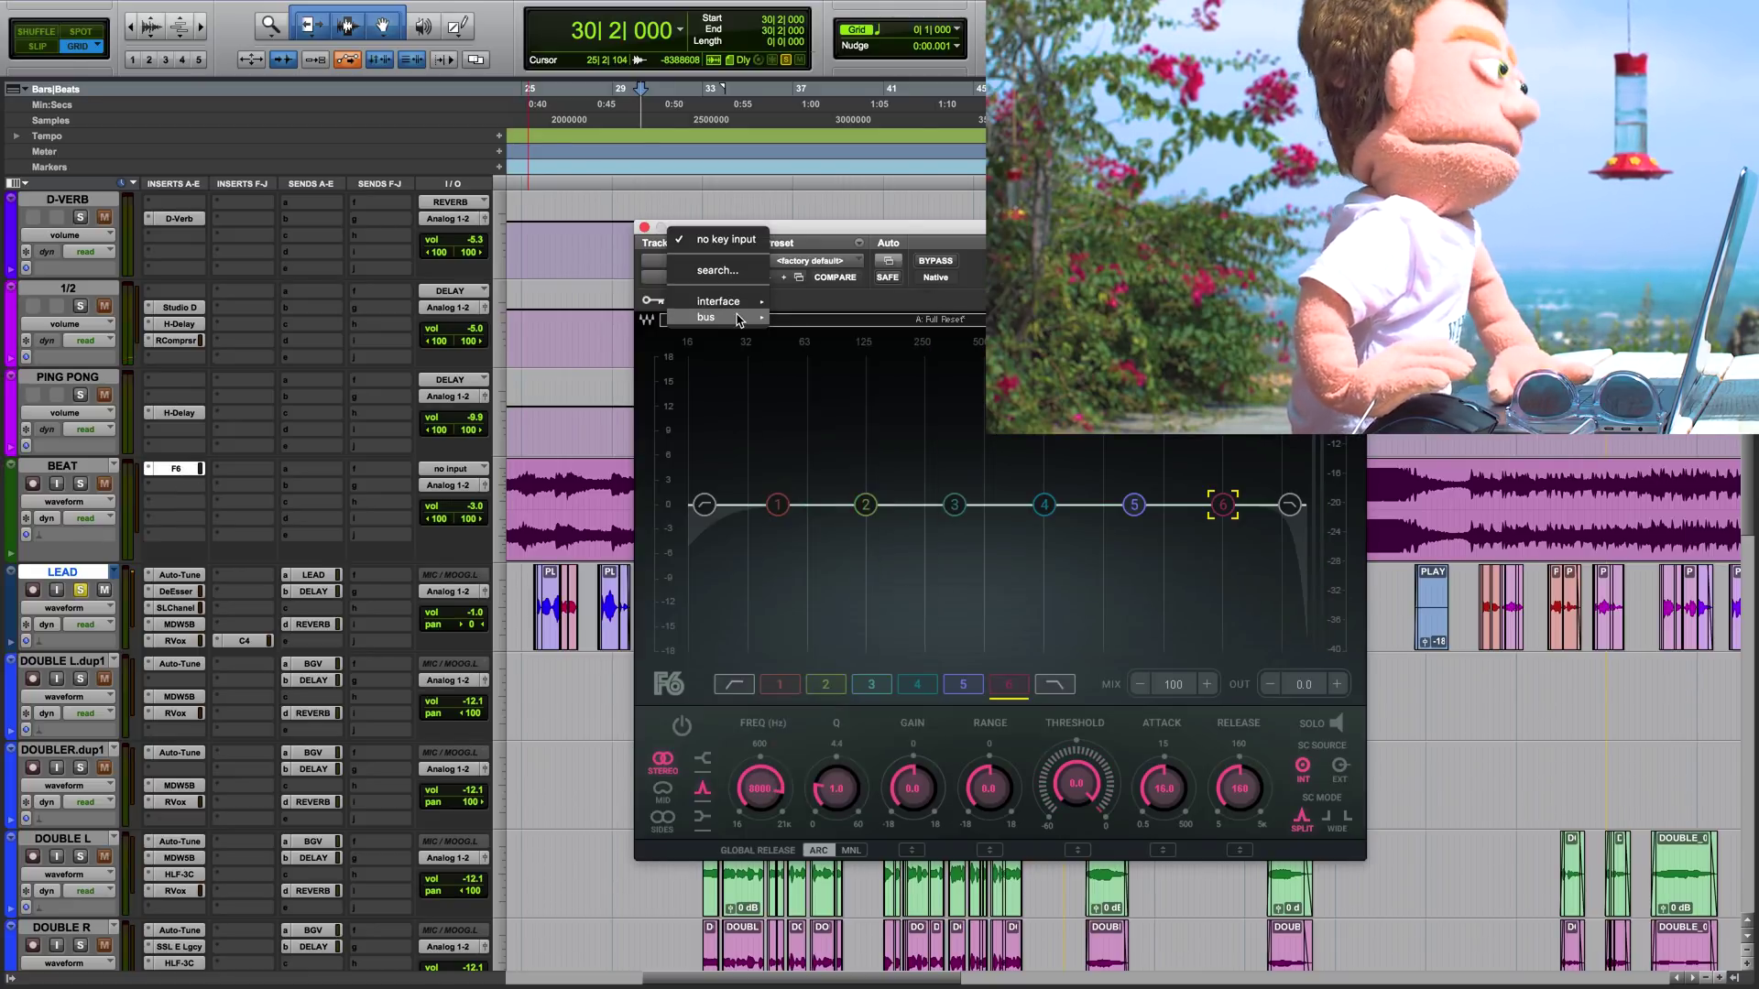
pyautogui.moveTo(724, 317)
pyautogui.moveTo(829, 321)
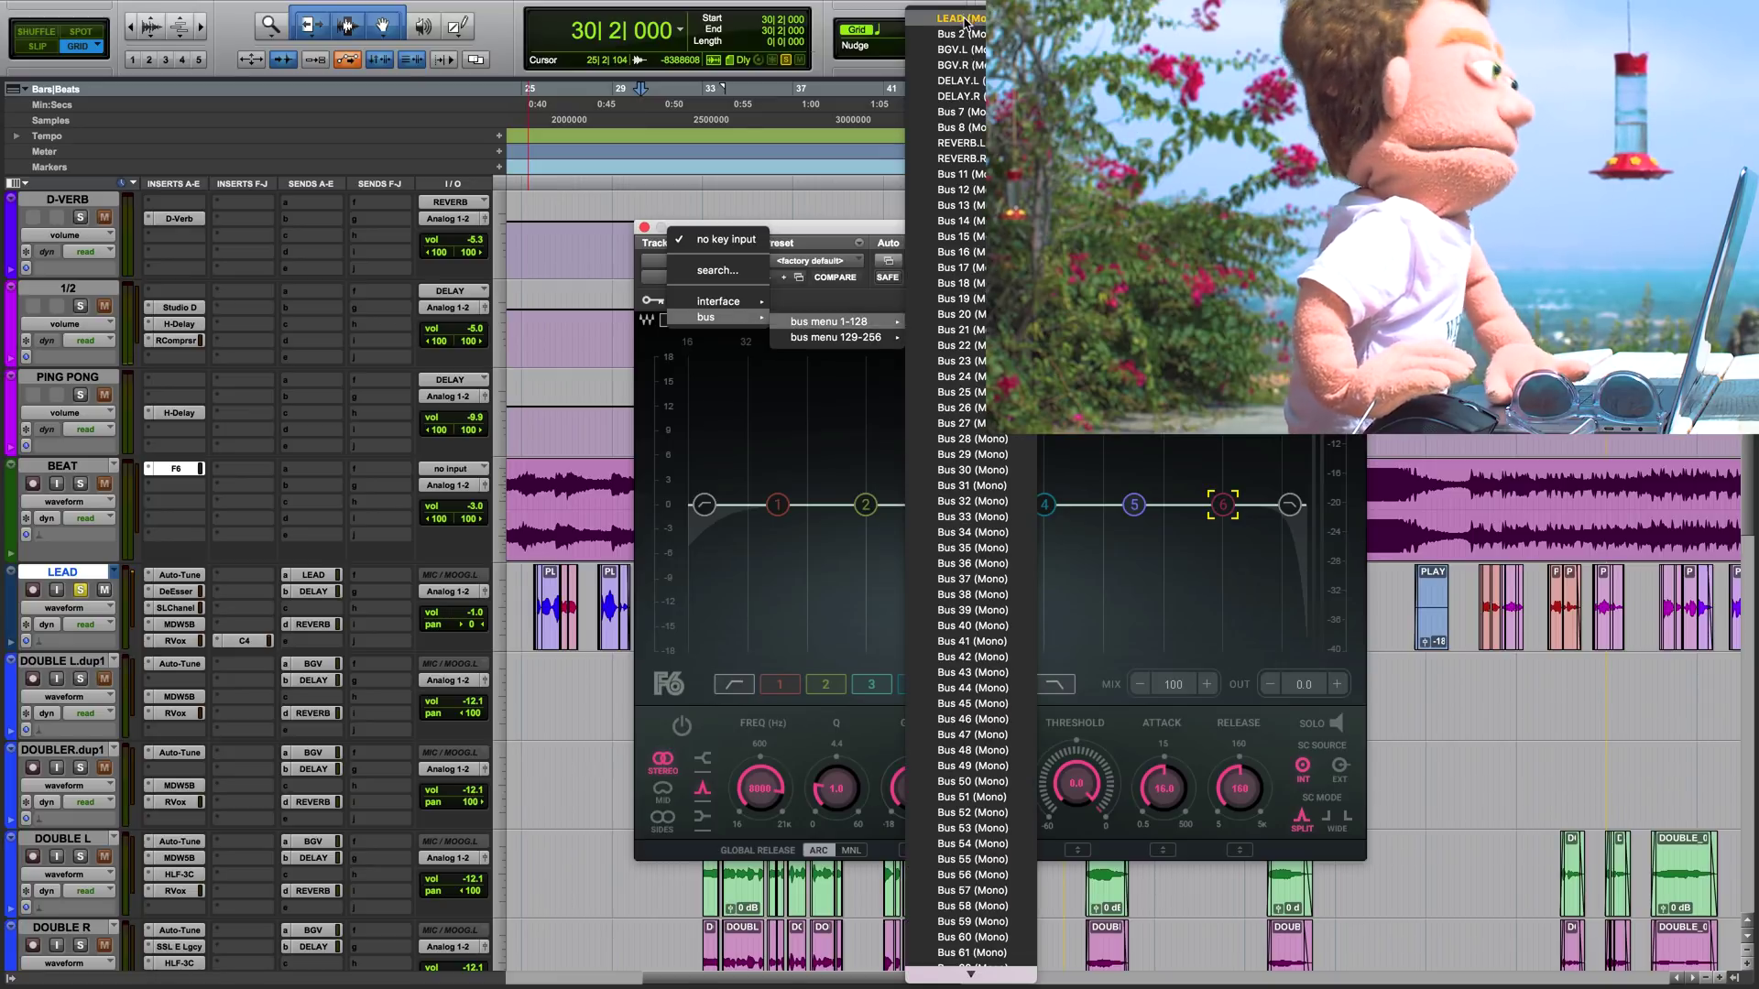
pyautogui.click(898, 135)
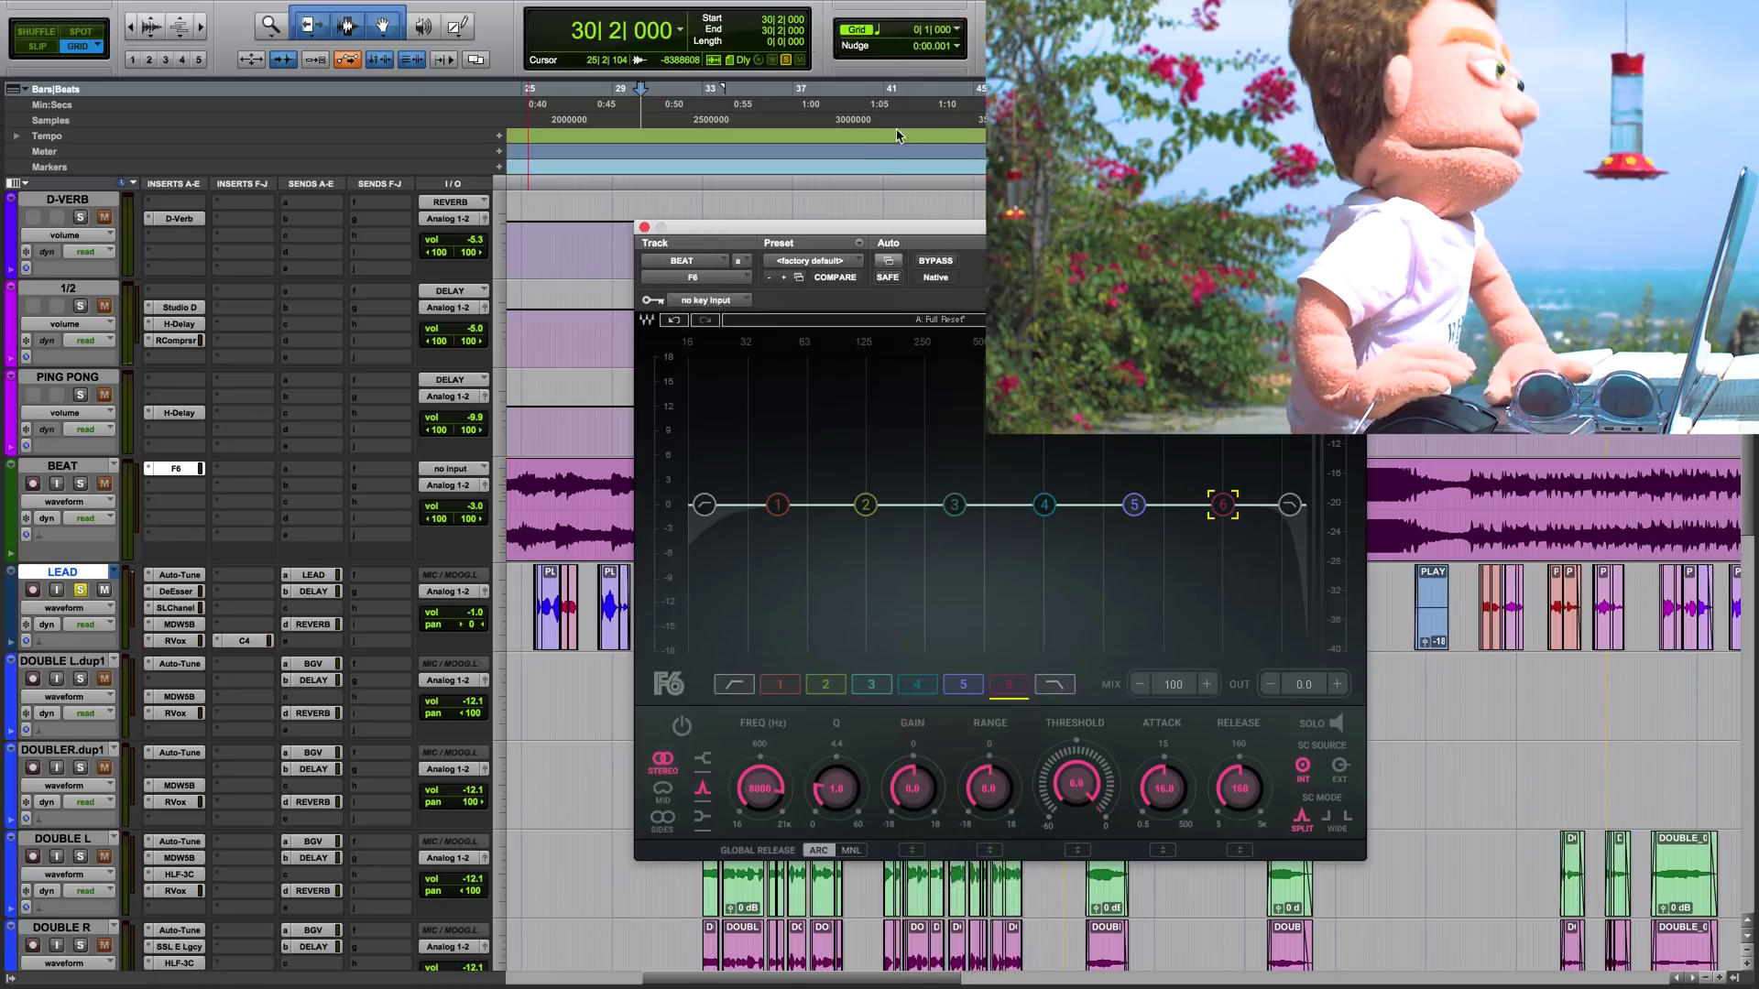
# Set the start to 27|4|000, check LEAD's send a level, and select the whole BEAT clip
pyautogui.click(583, 595)
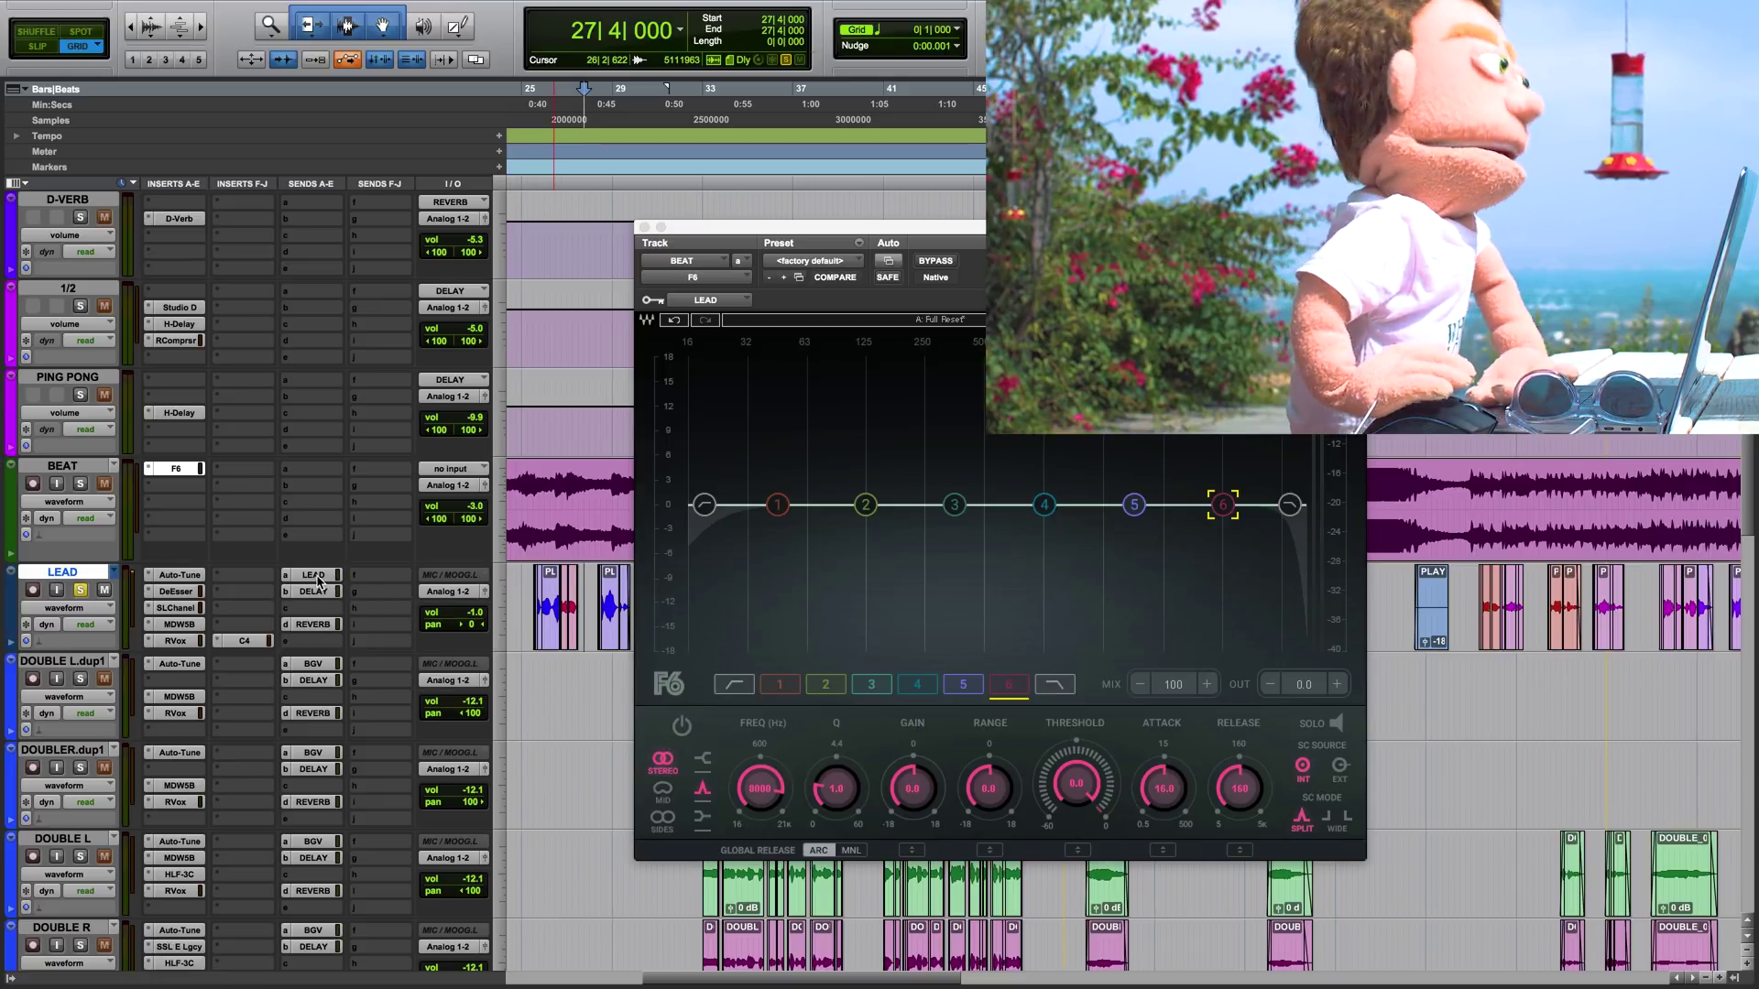
pyautogui.click(314, 575)
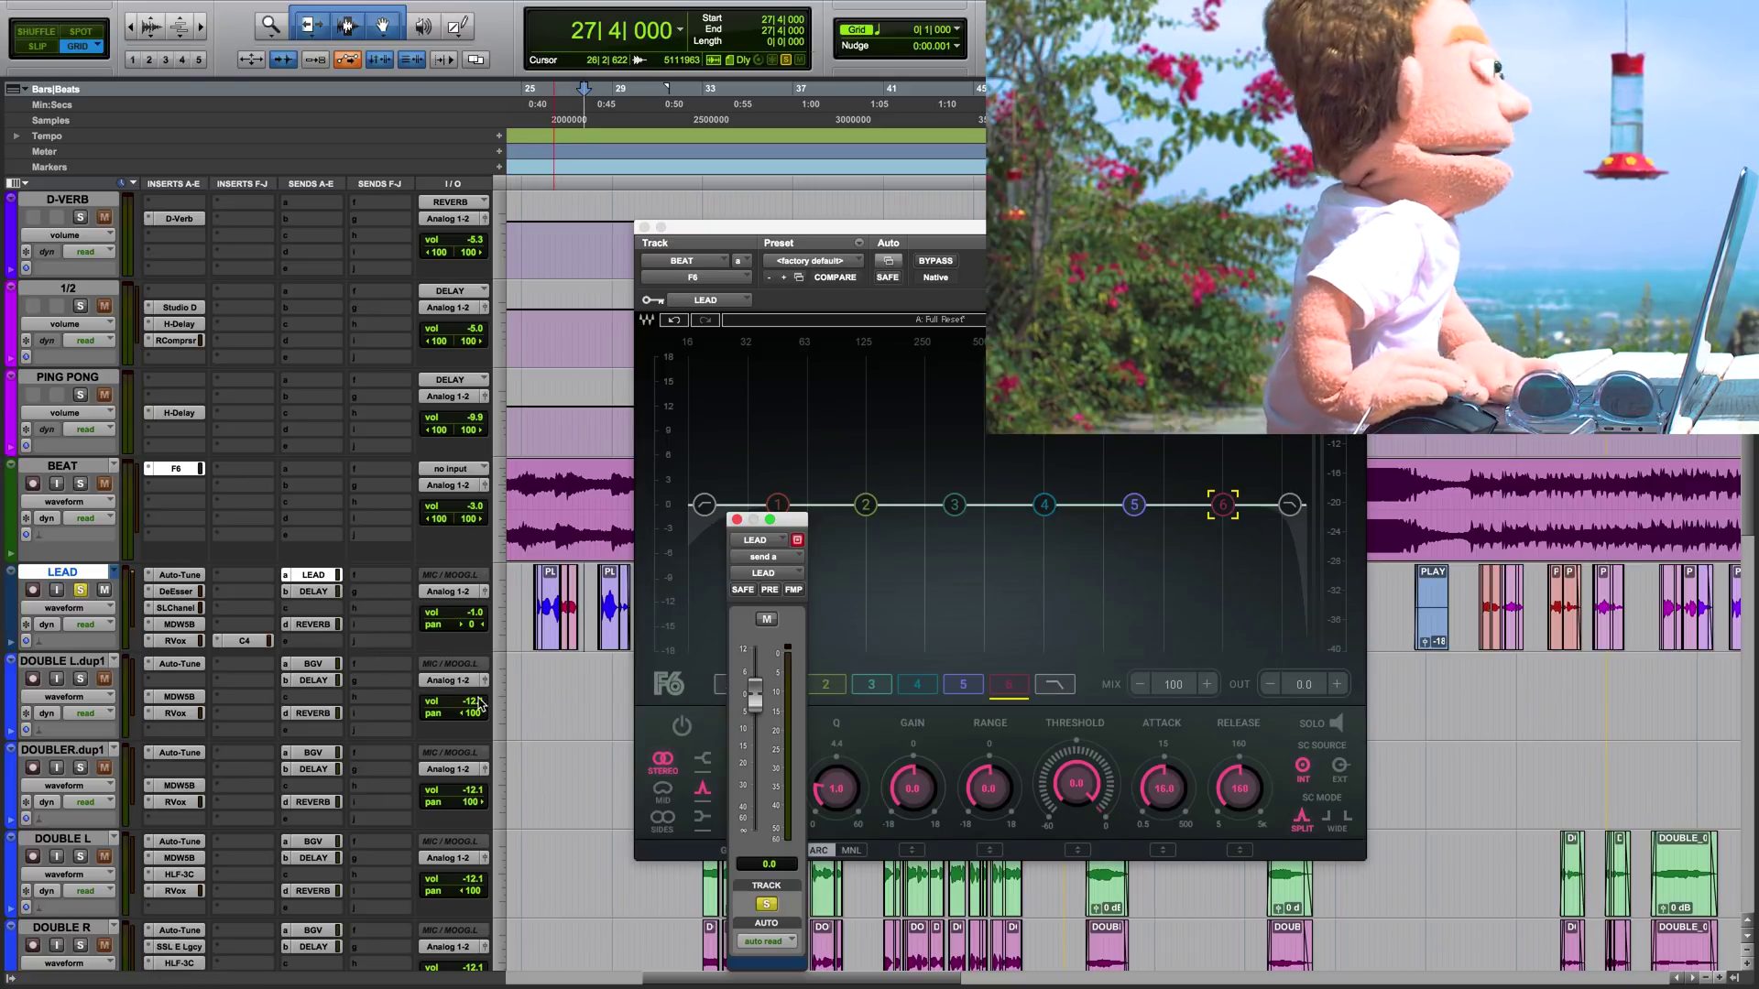
pyautogui.scroll(5, 154, 605)
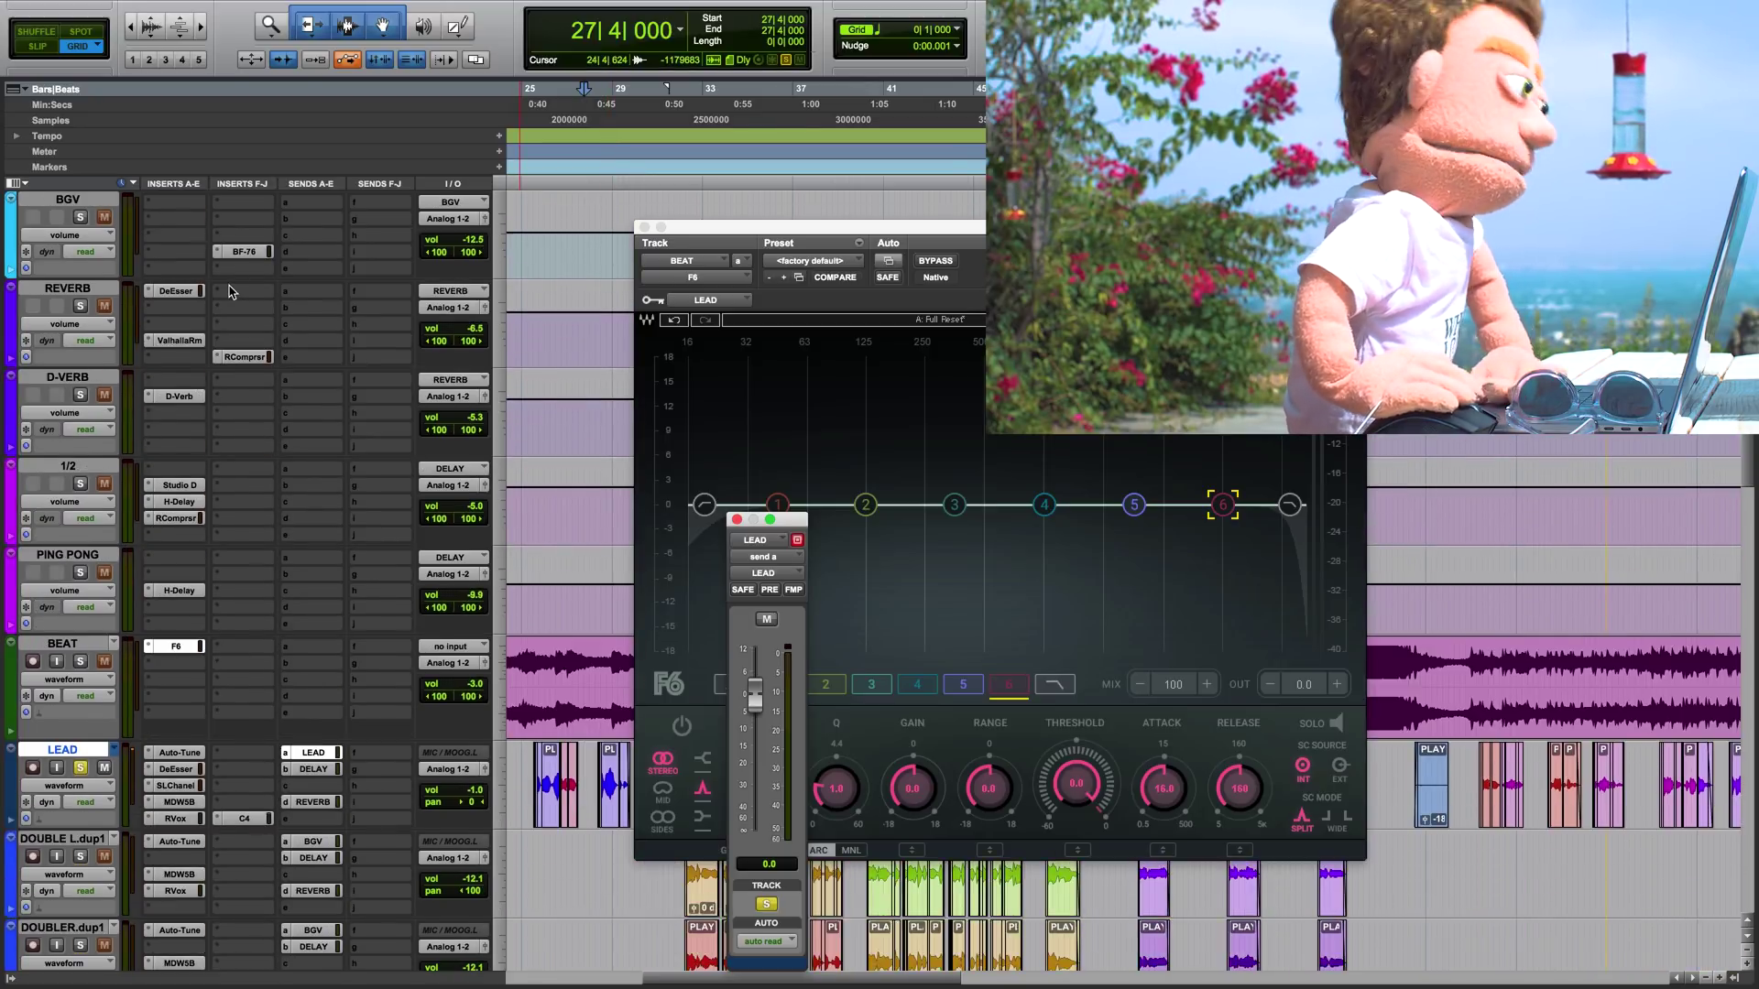
pyautogui.scroll(-5, 461, 276)
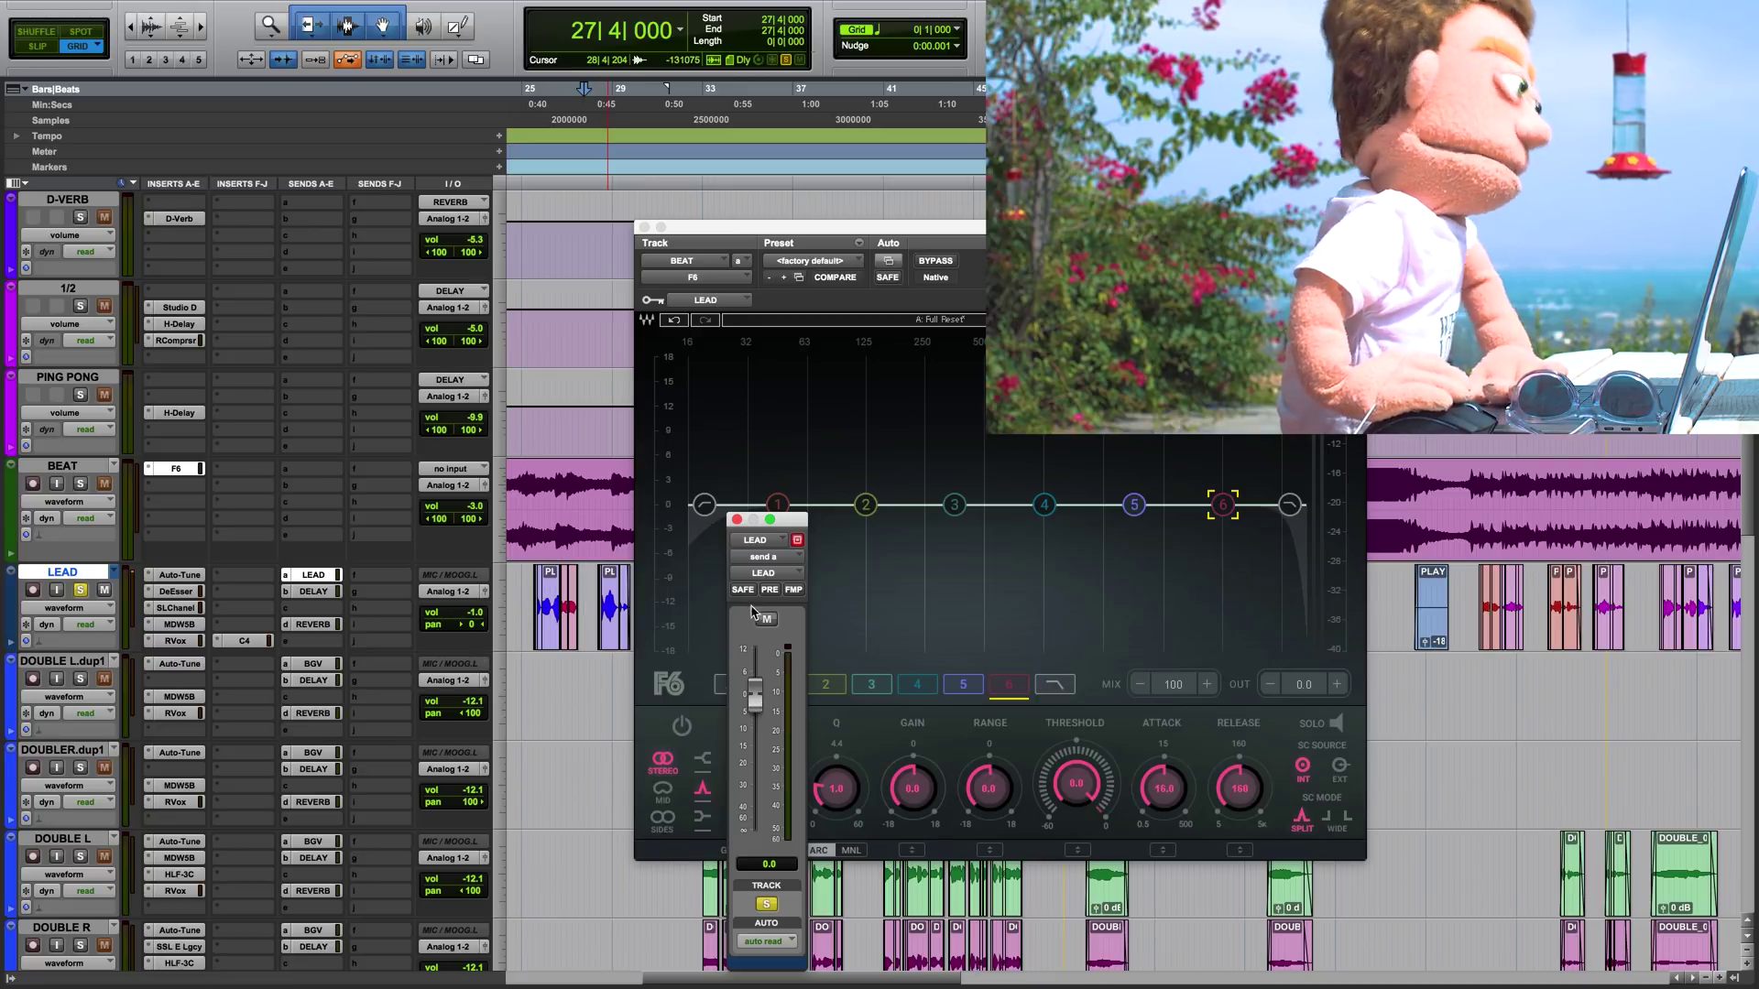
pyautogui.click(739, 520)
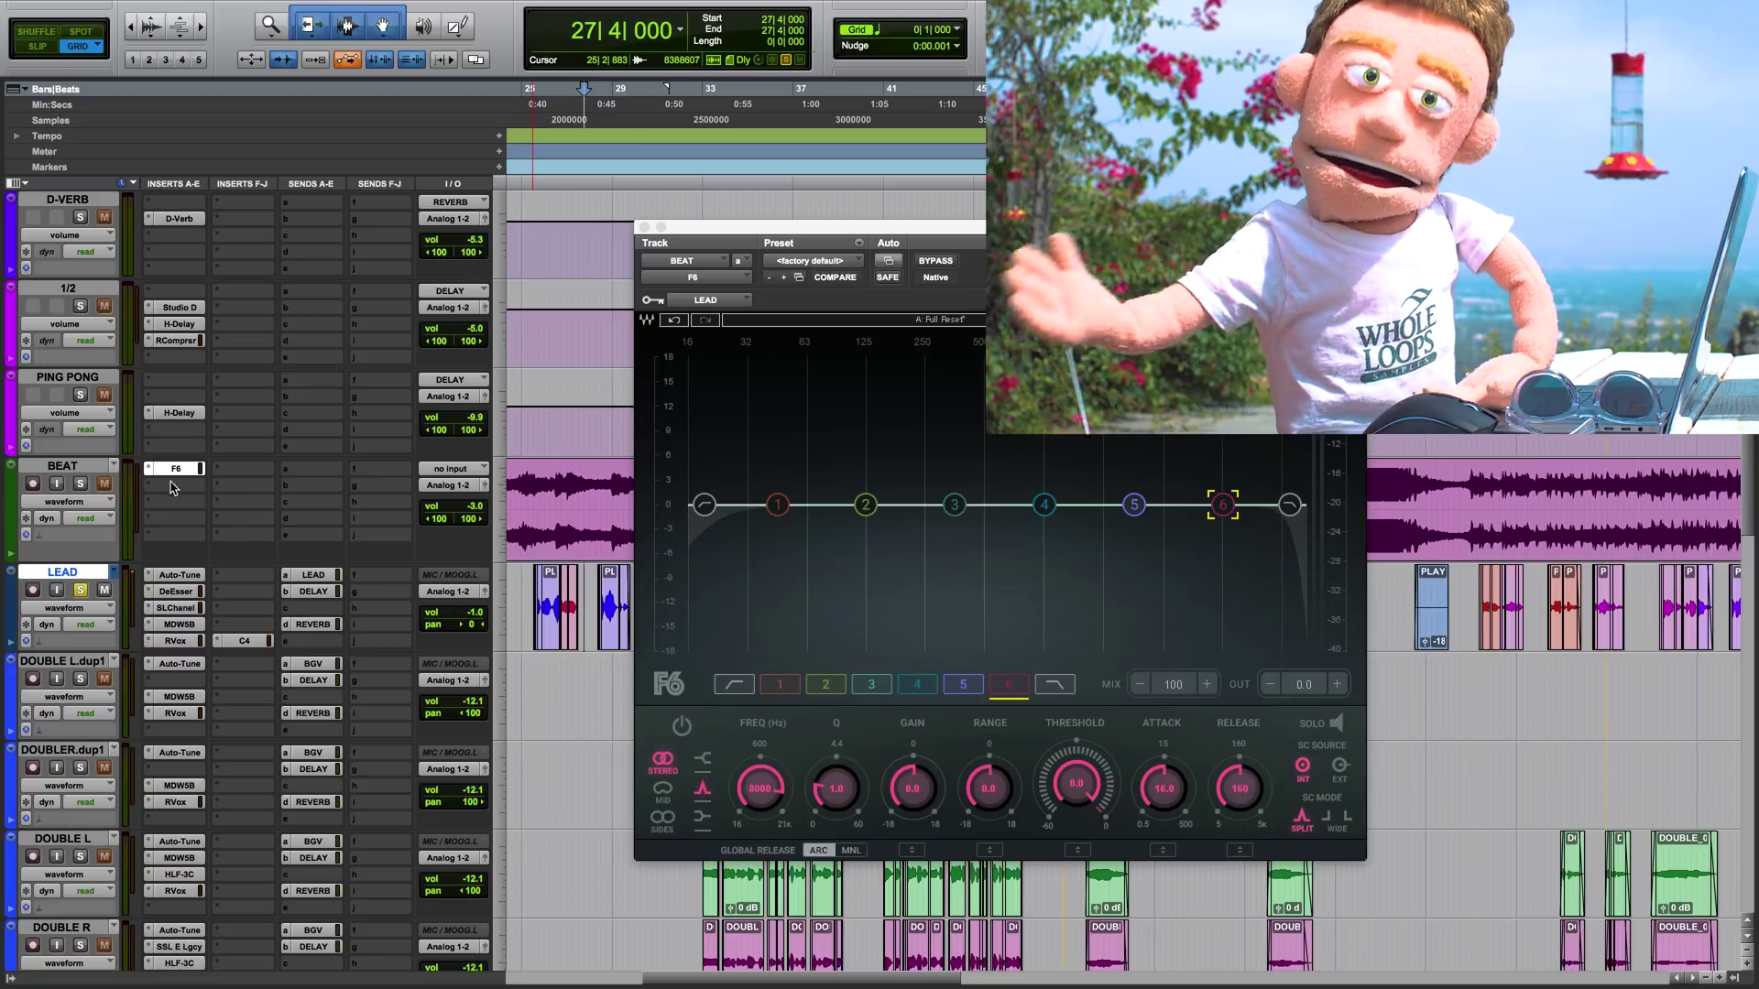
pyautogui.doubleClick(557, 506)
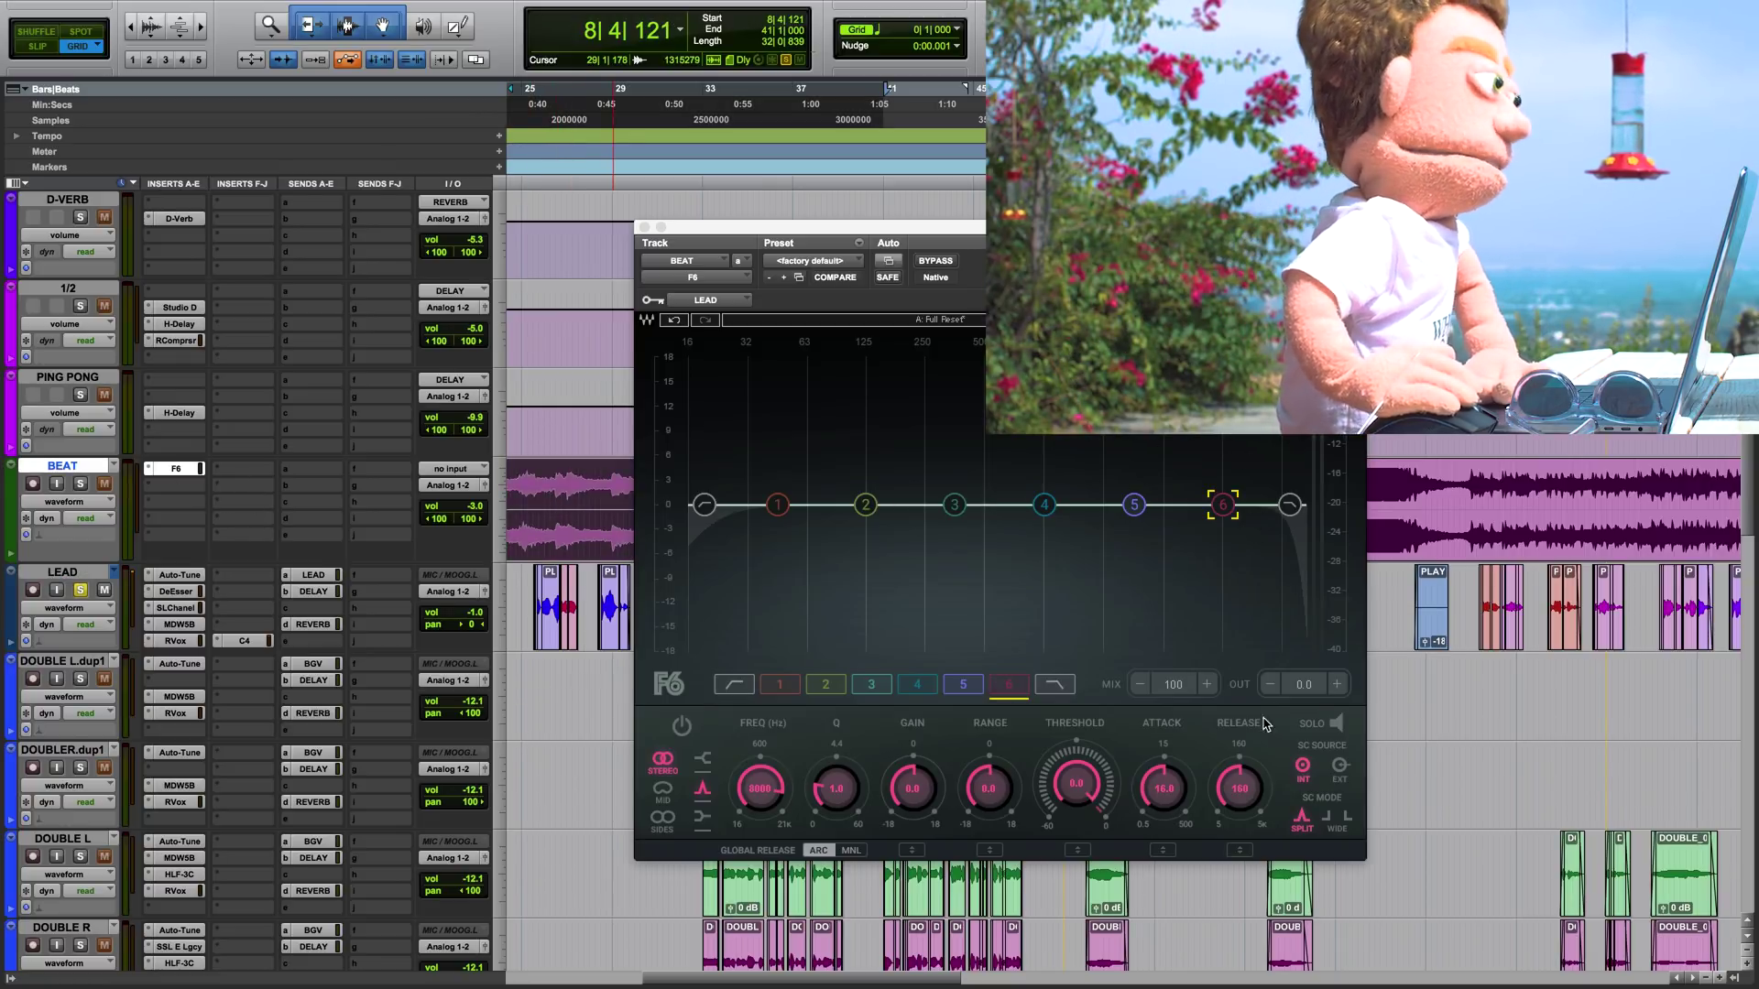
# Set SC SOURCE to EXT and tune band 5's frequency to about 2767 Hz
pyautogui.click(1339, 768)
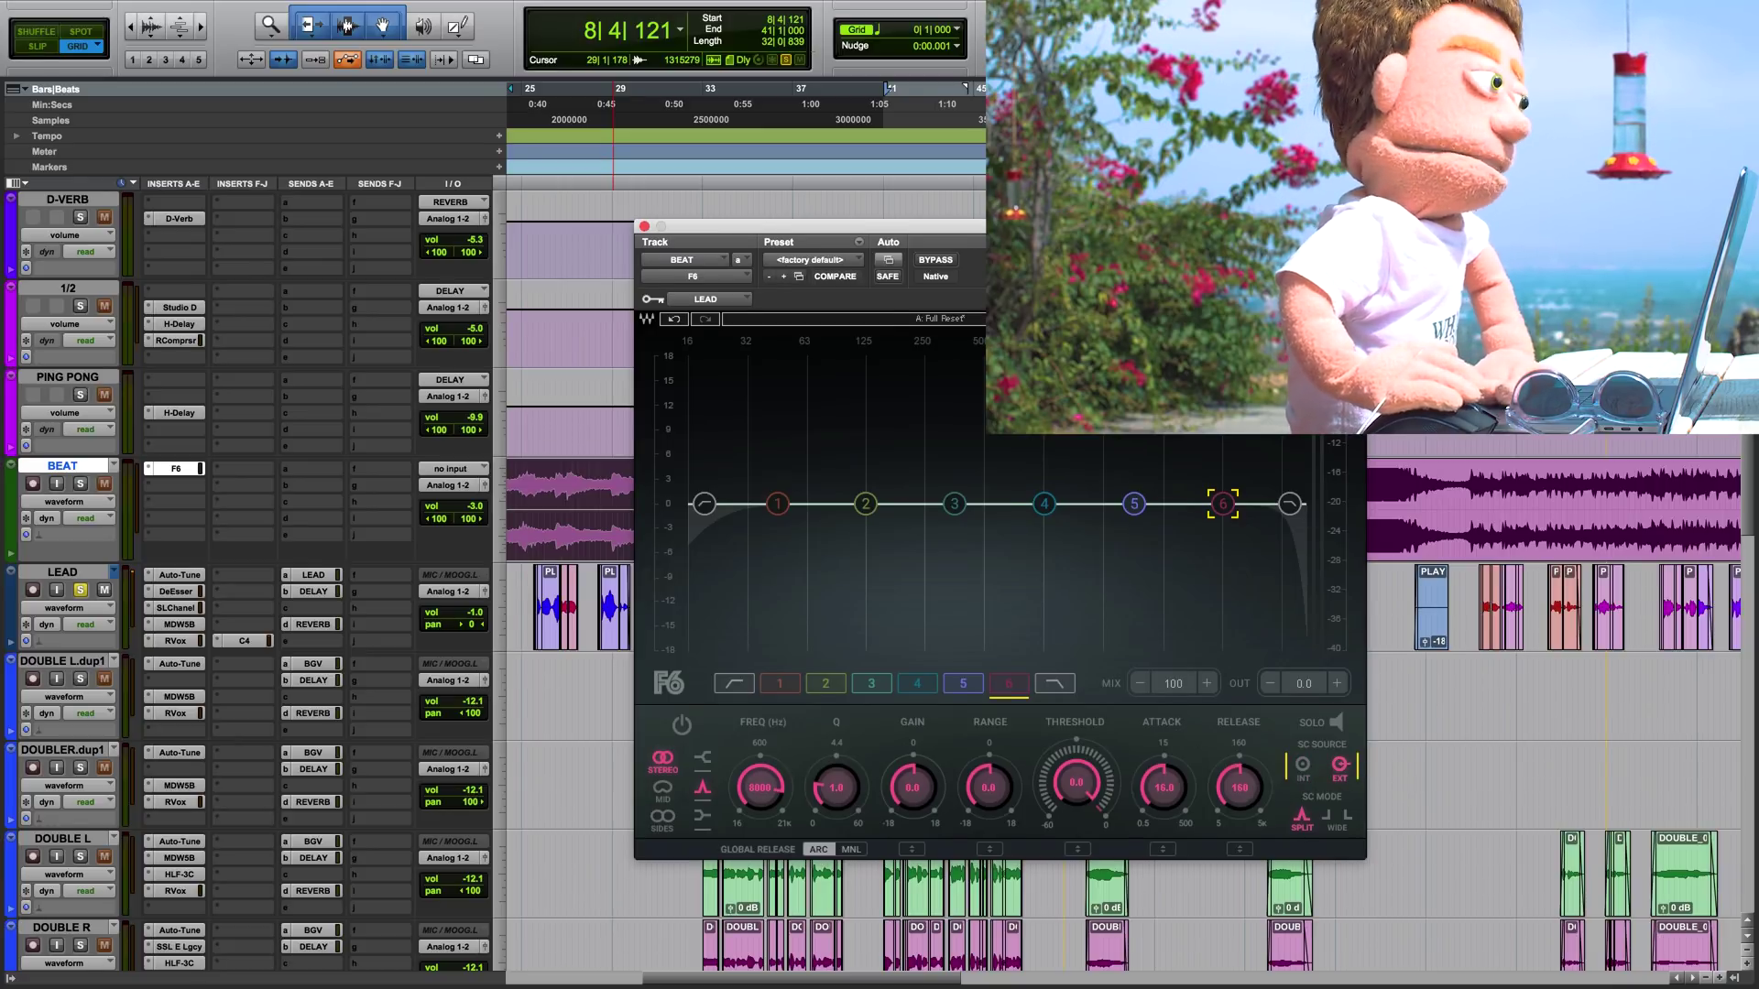
pyautogui.moveTo(732, 227); pyautogui.dragTo(750, 228)
pyautogui.click(1152, 507)
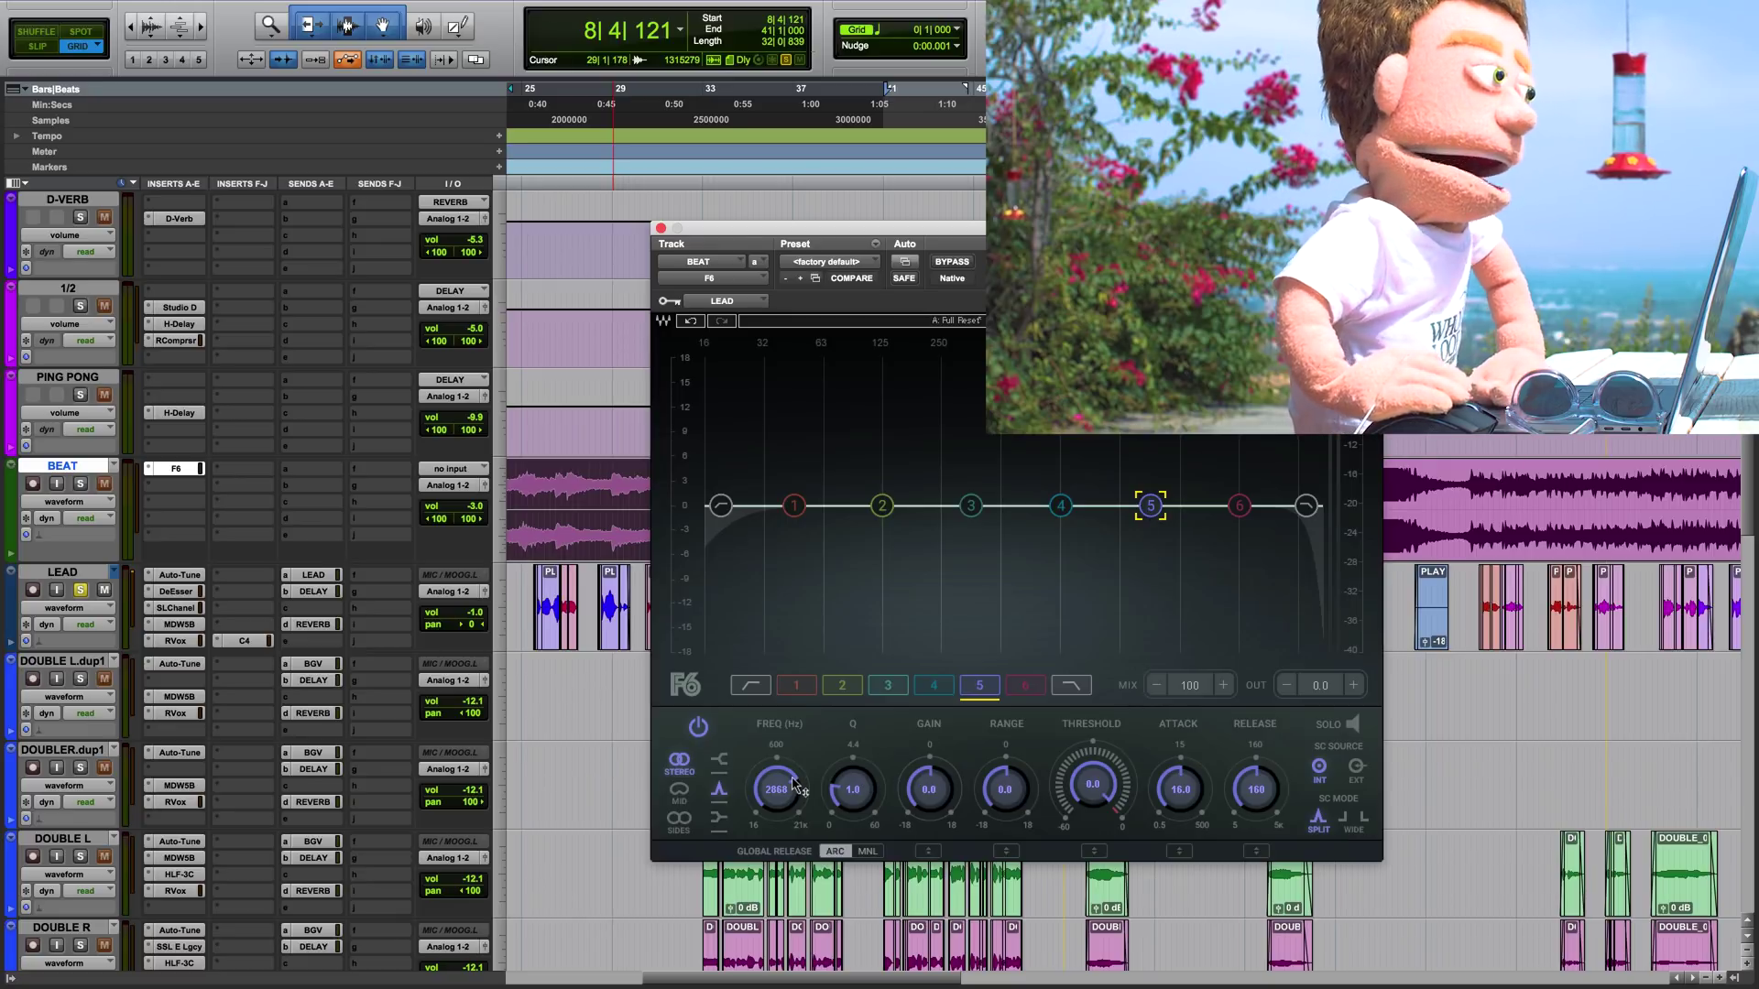
pyautogui.moveTo(793, 785); pyautogui.dragTo(794, 788)
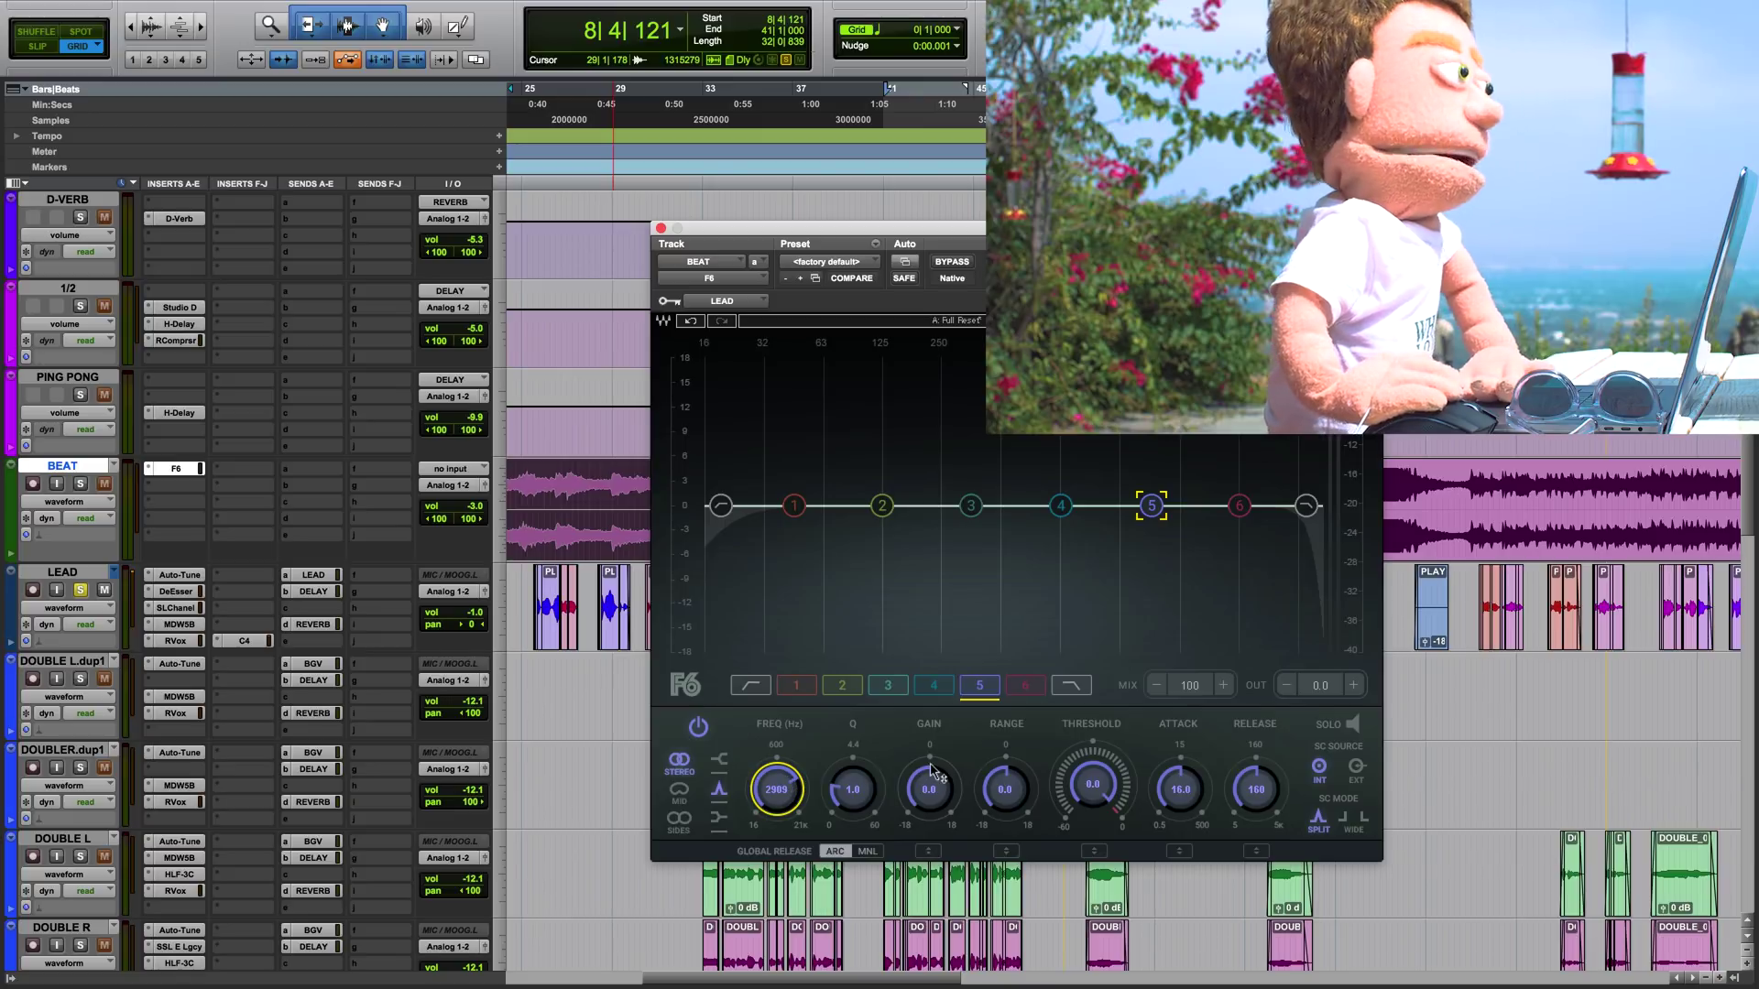
pyautogui.moveTo(767, 794); pyautogui.dragTo(768, 799)
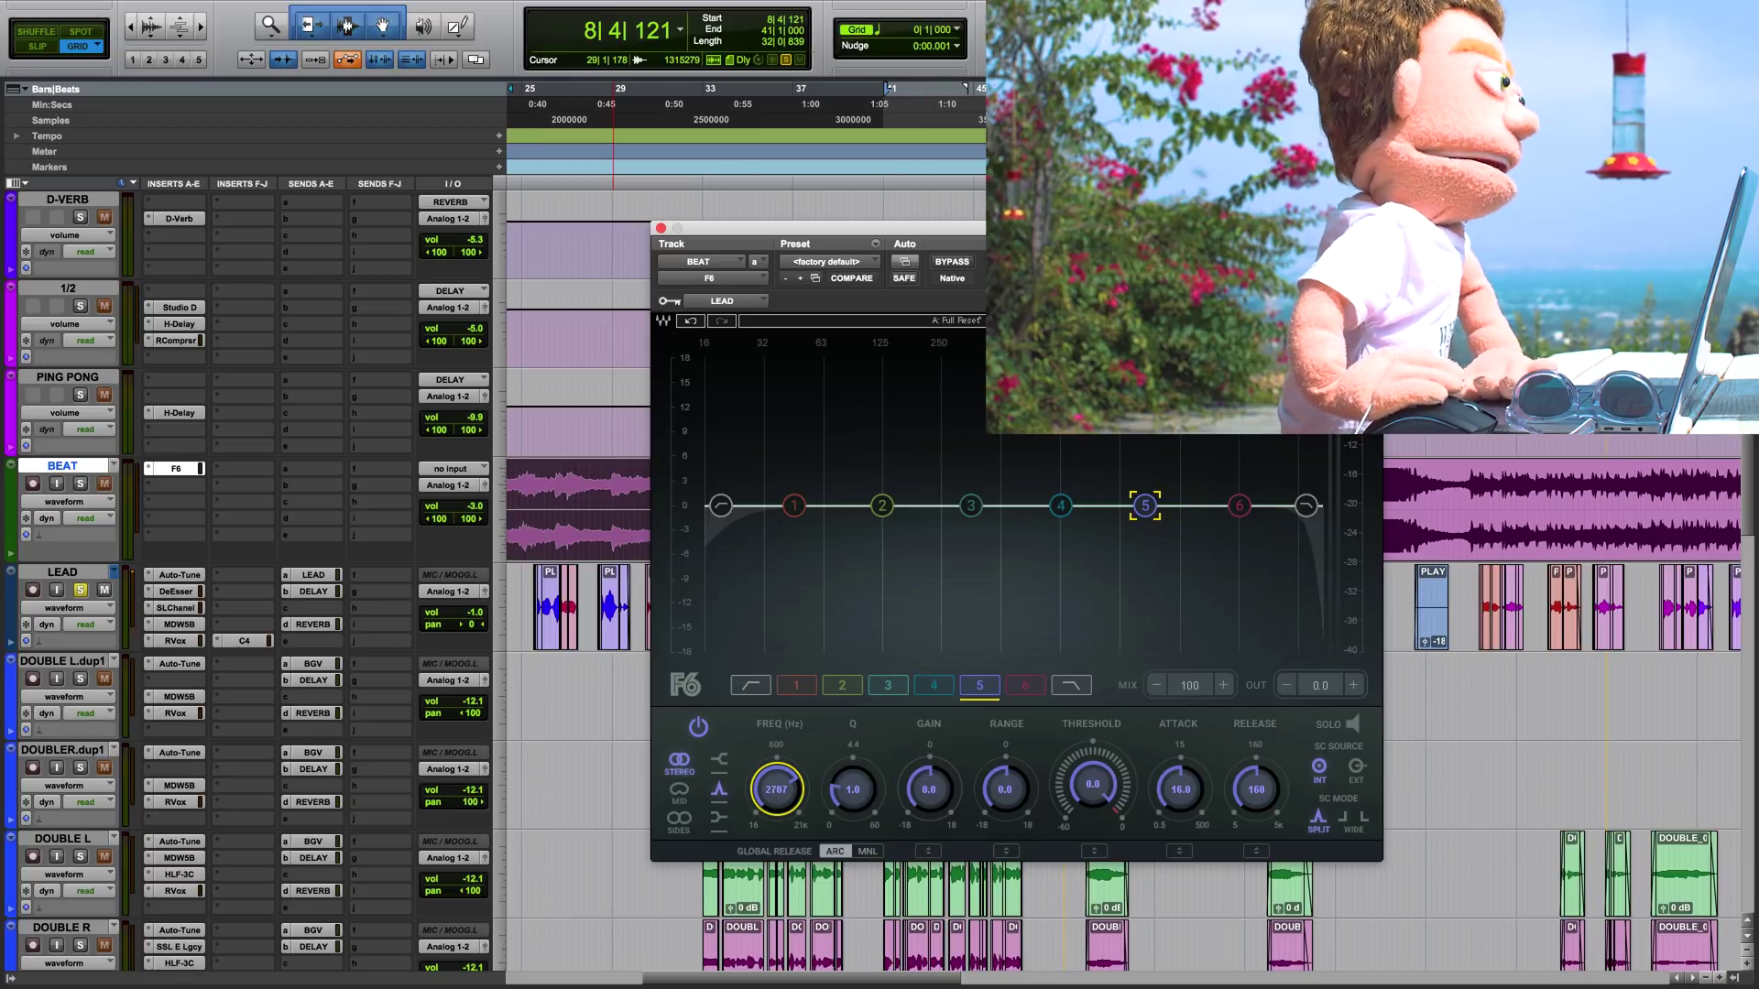
pyautogui.moveTo(944, 229); pyautogui.dragTo(1369, 293)
# Playing from 41|4, lower band 5's threshold to about -15.3 dB, unsolo LEAD, and adjust its range
pyautogui.click(899, 490)
pyautogui.press('space')
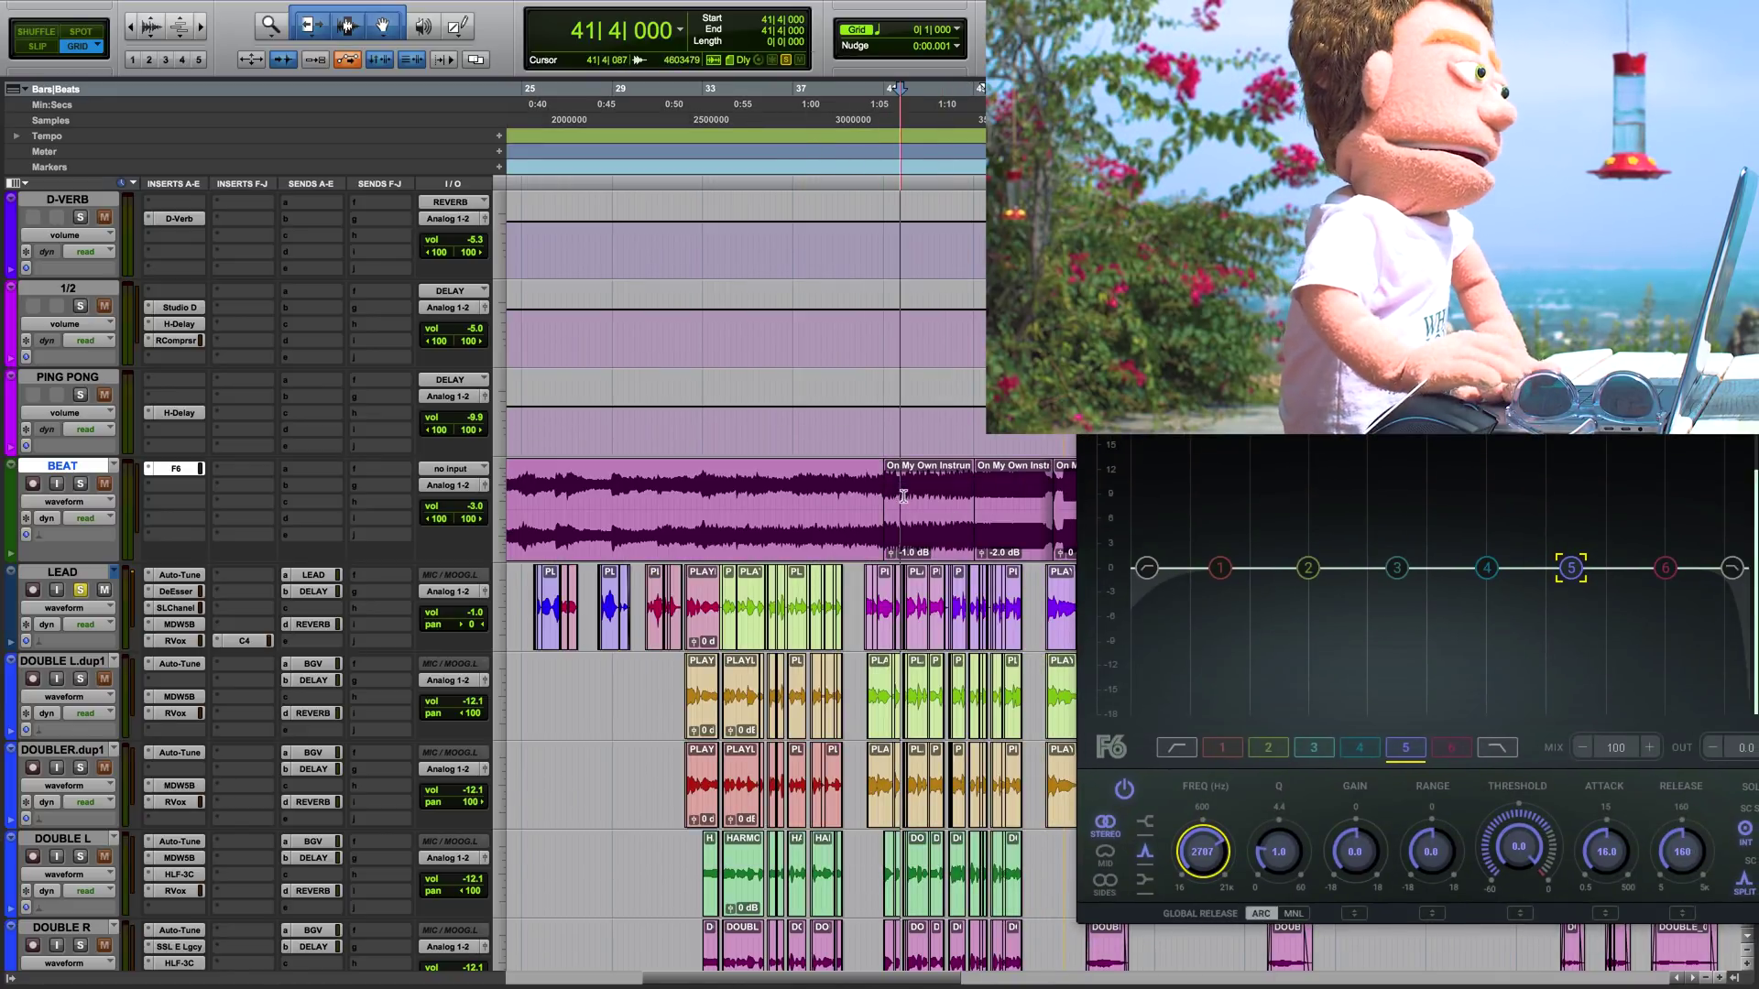
pyautogui.moveTo(1518, 848); pyautogui.dragTo(1518, 884)
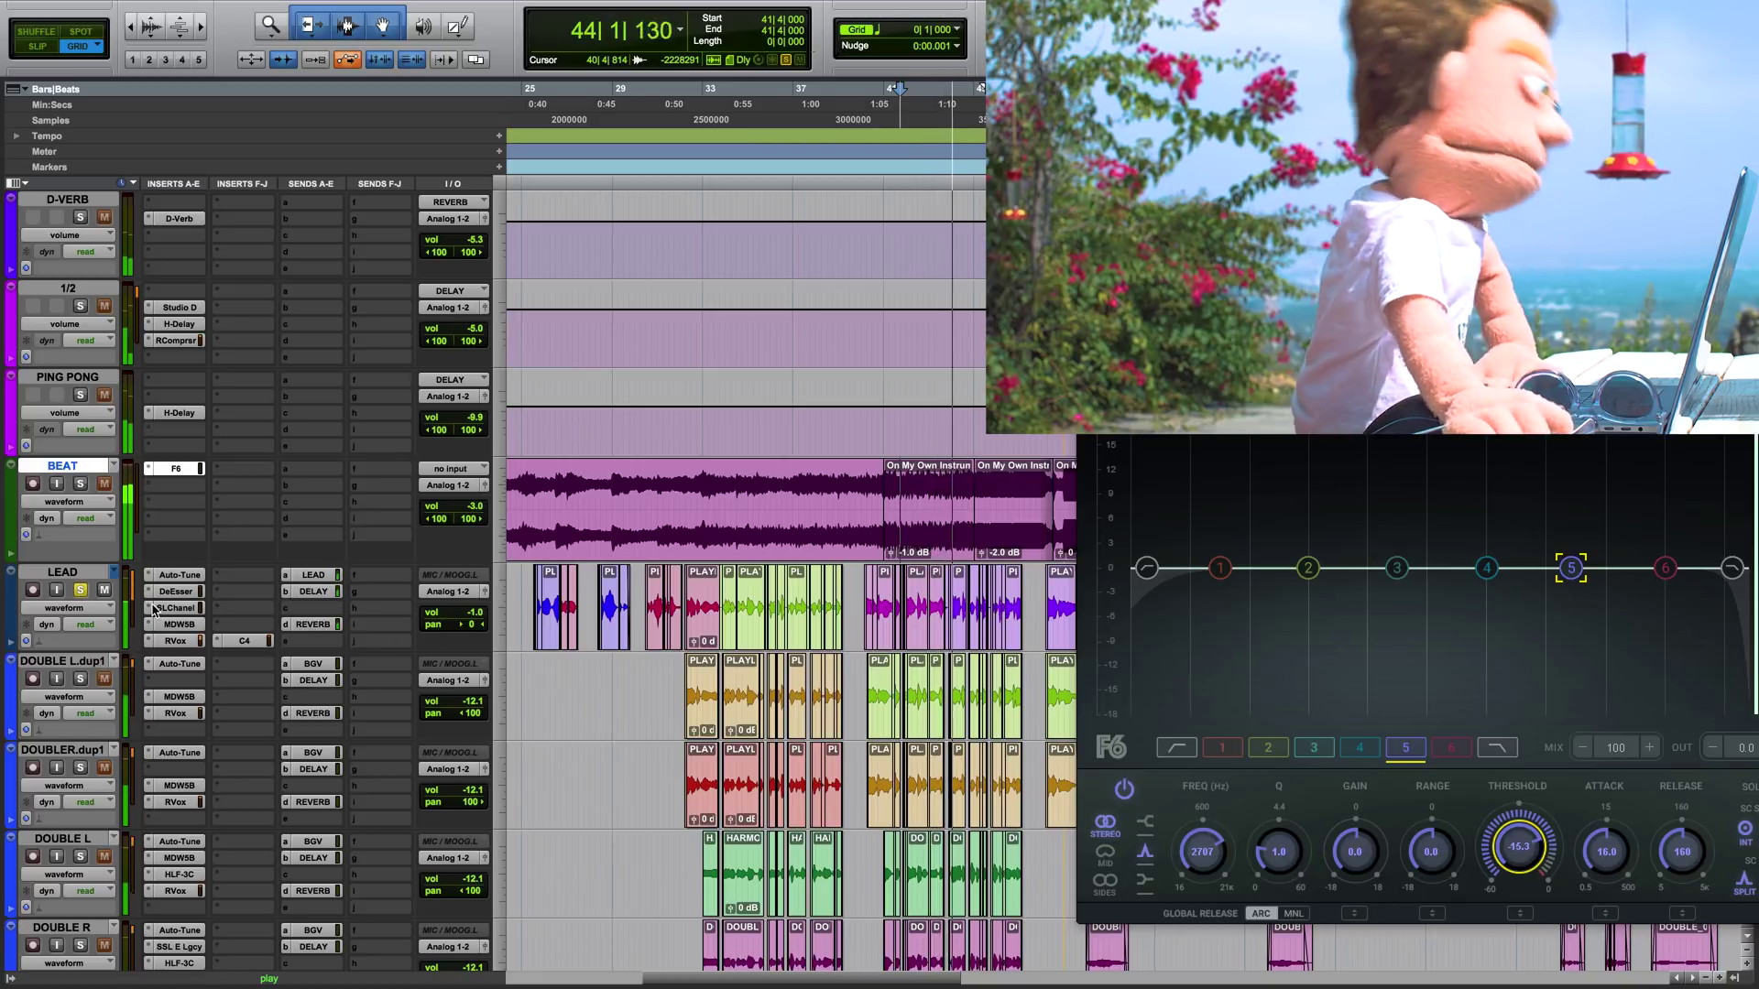
pyautogui.click(81, 590)
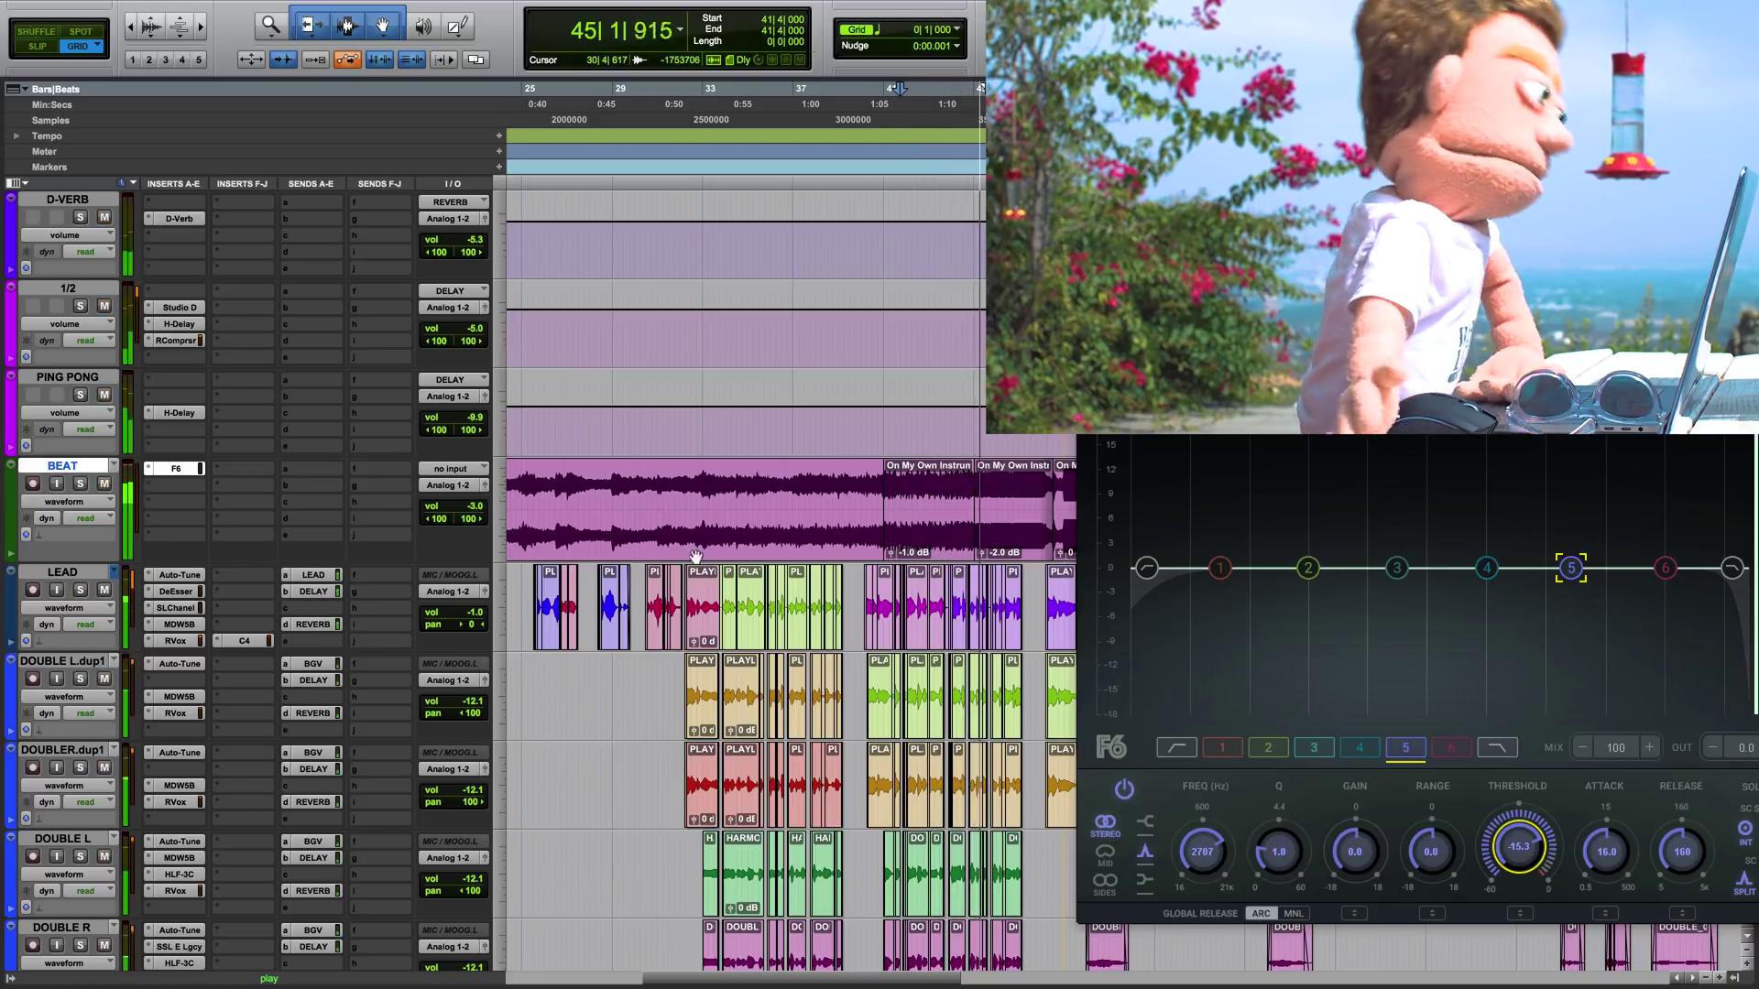
pyautogui.press('space')
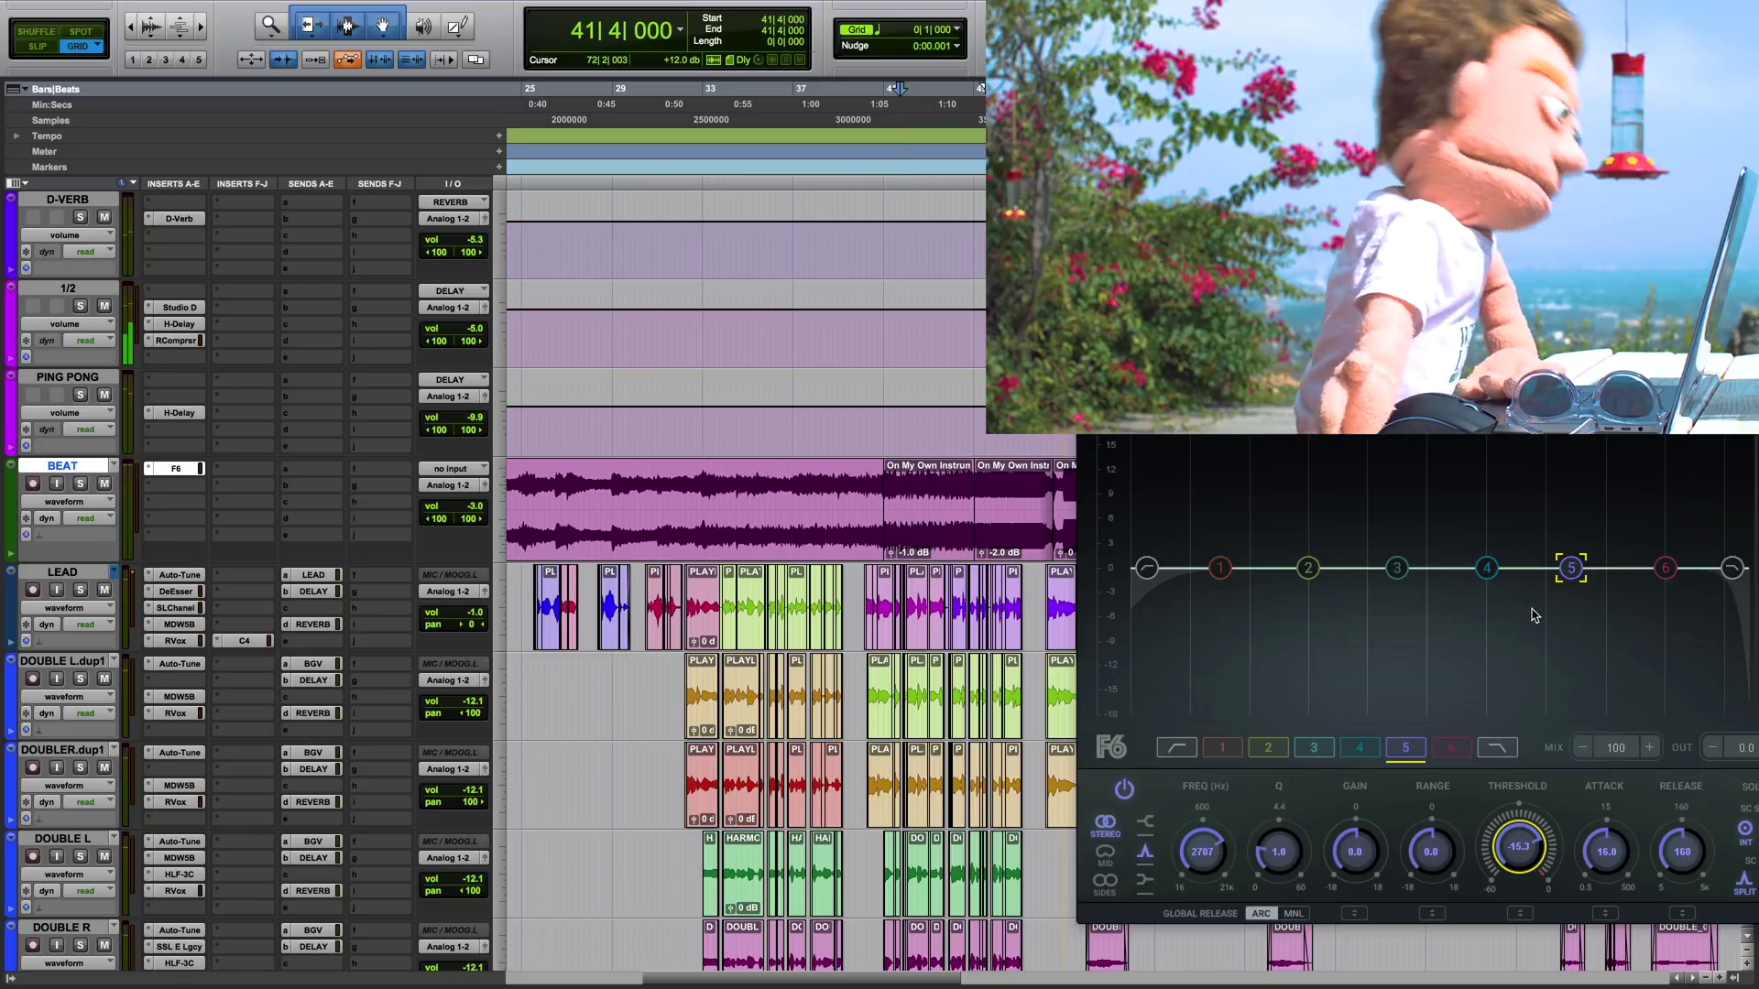
pyautogui.moveTo(1431, 851); pyautogui.dragTo(1431, 894)
# Re-enable the BEAT F6 and audition the band-5 dip before stopping
pyautogui.press('space')
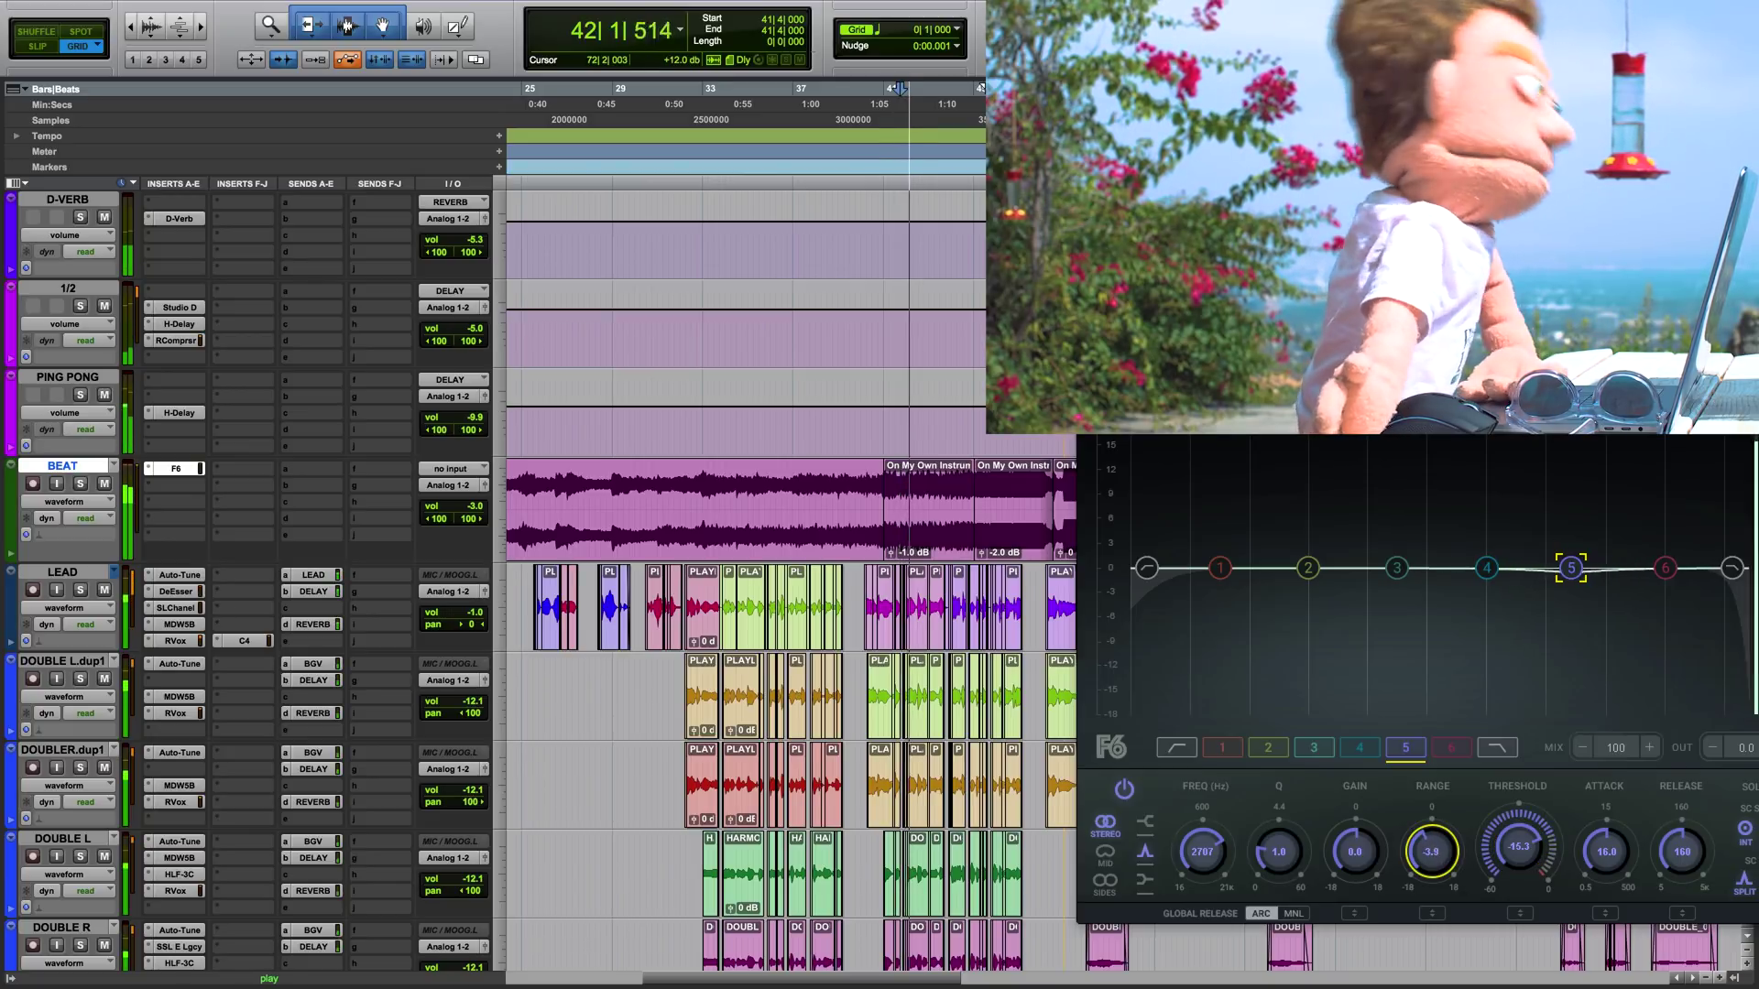
pyautogui.keyDown('super'); pyautogui.click(184, 472); pyautogui.keyUp('super')
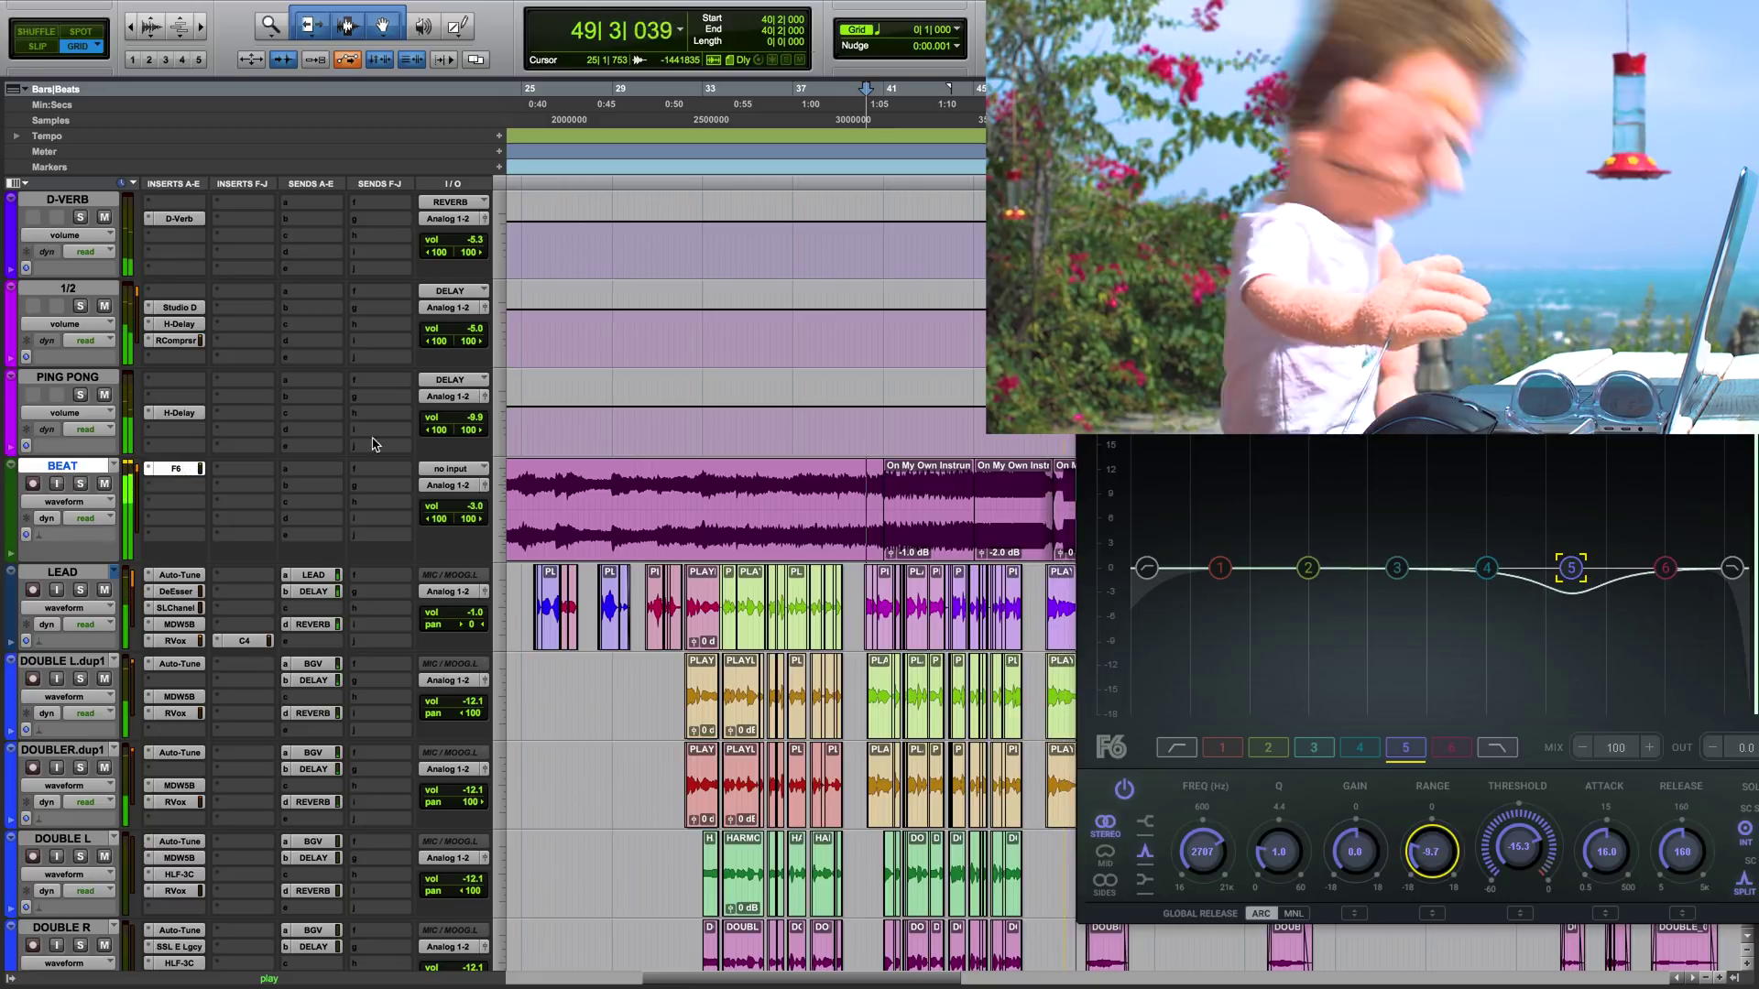
pyautogui.press('space')
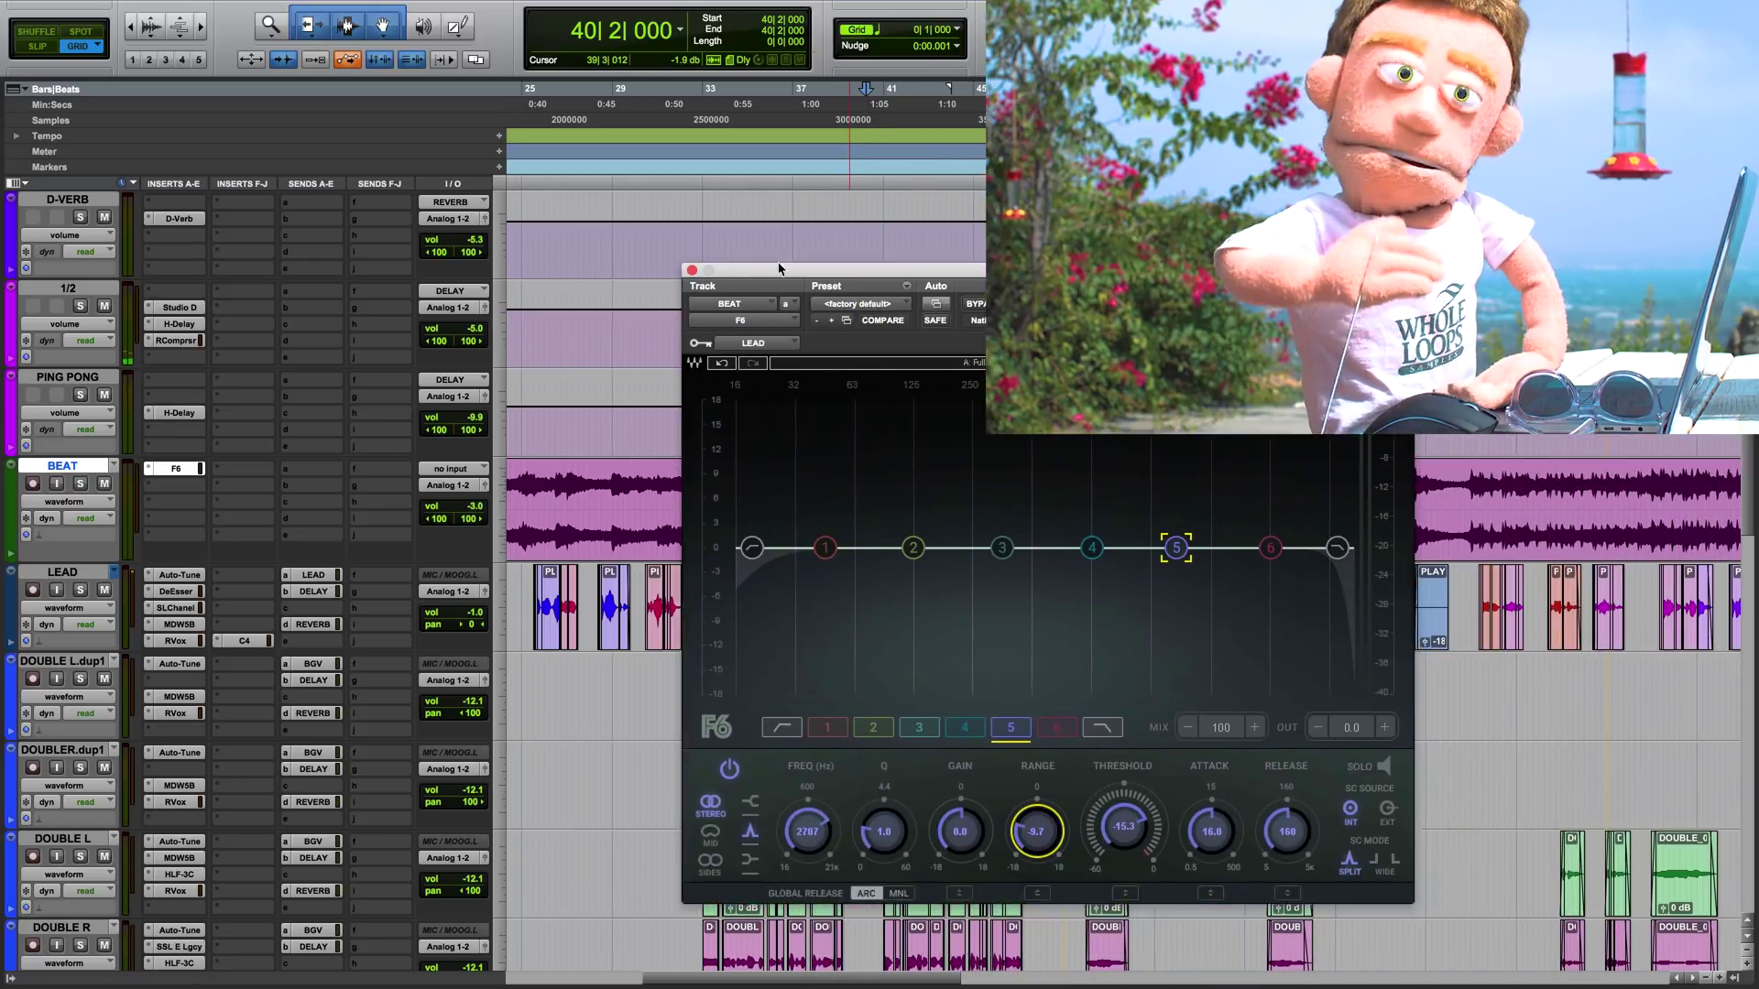
# Close the F6 window, play the beat from bar 17, then reopen the BEAT F6
pyautogui.moveTo(778, 268); pyautogui.dragTo(768, 458)
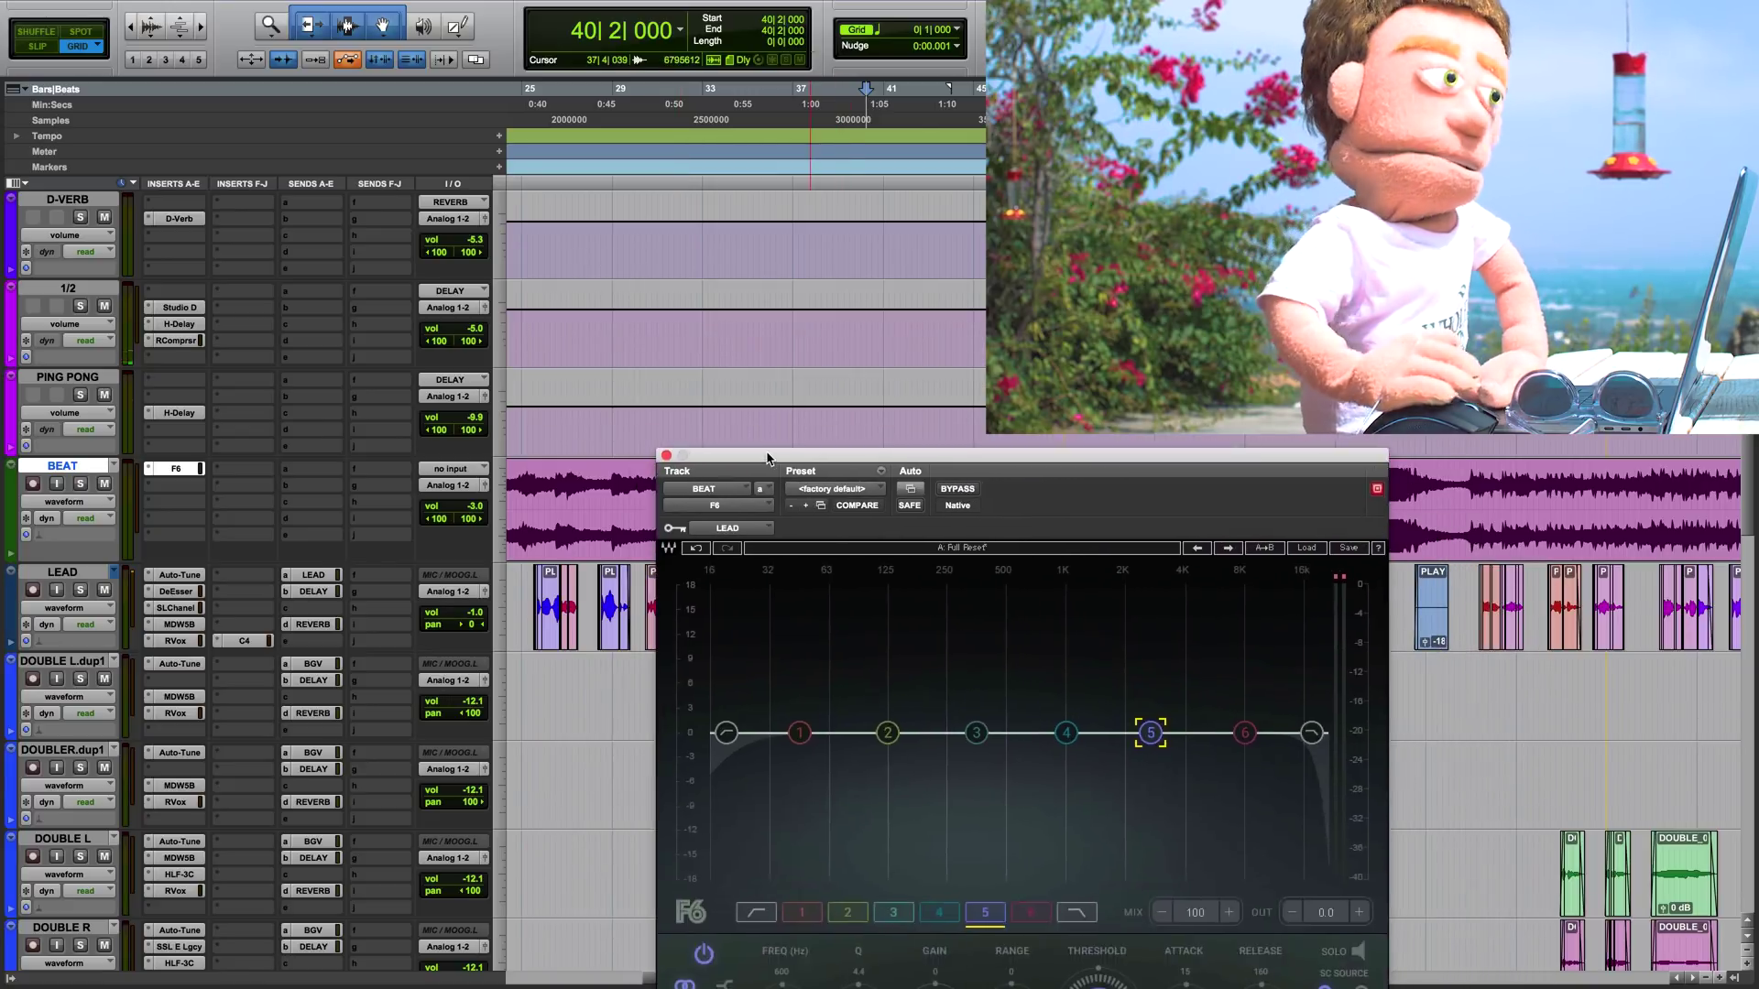
pyautogui.click(666, 456)
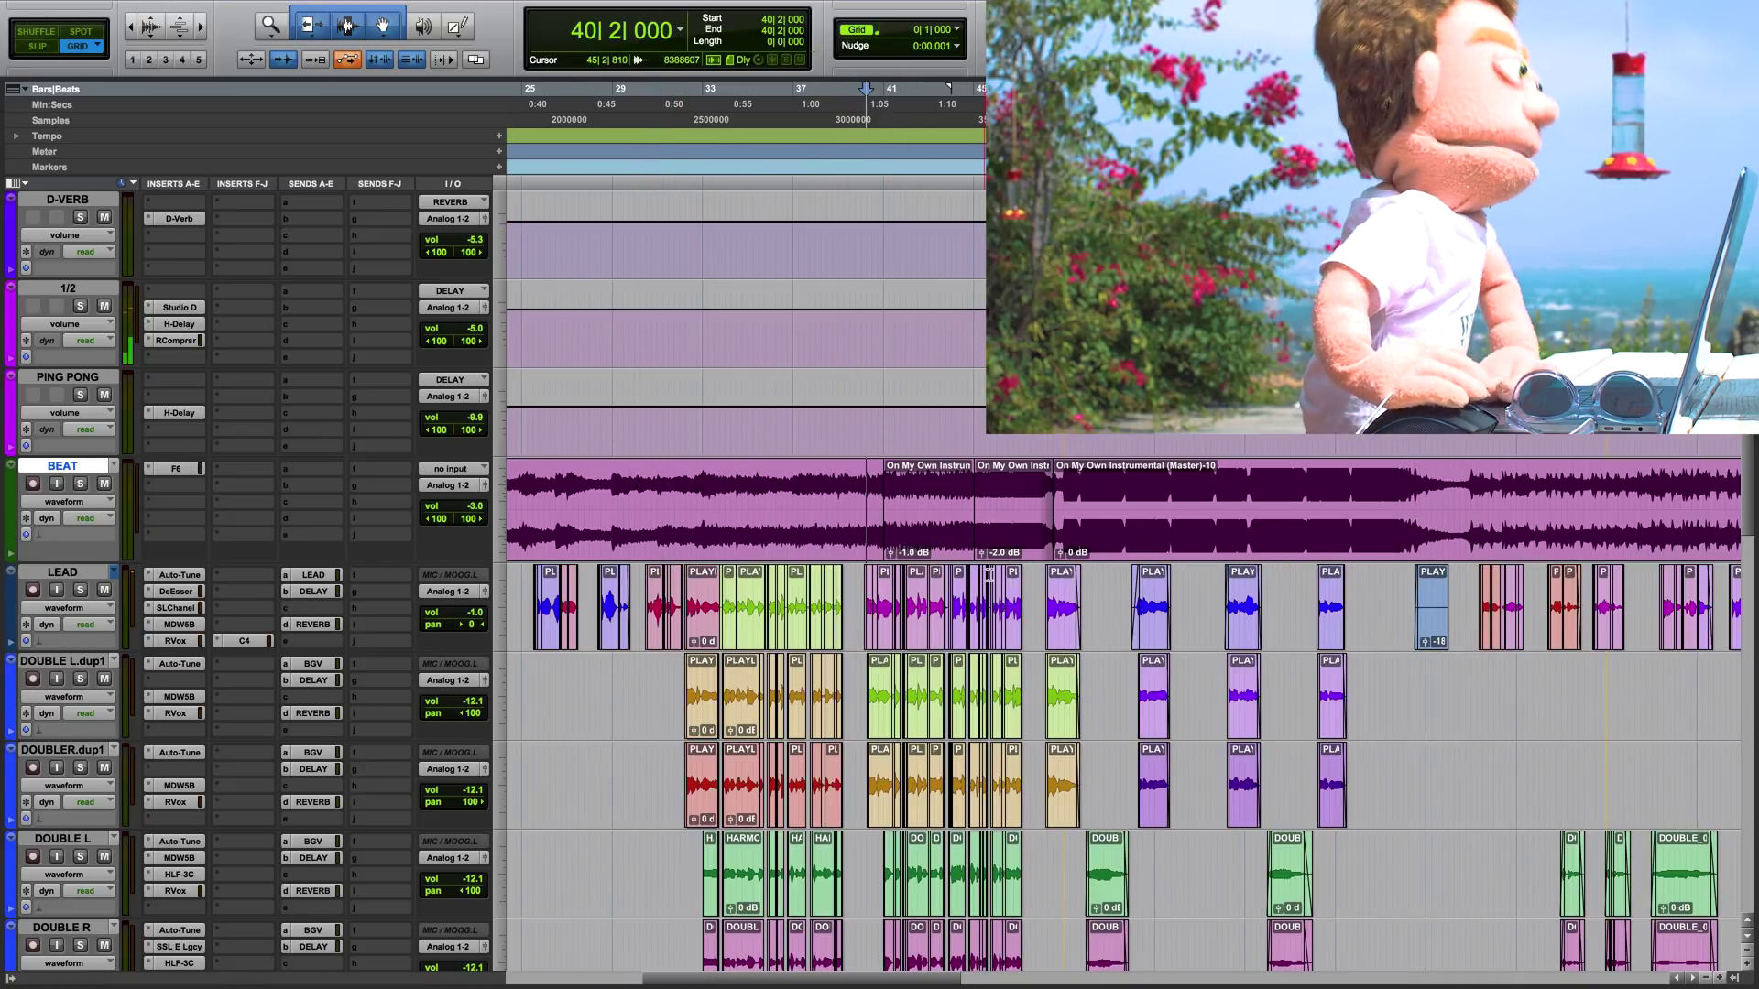
pyautogui.hscroll(-3, 989, 572)
pyautogui.hscroll(-15, 696, 640)
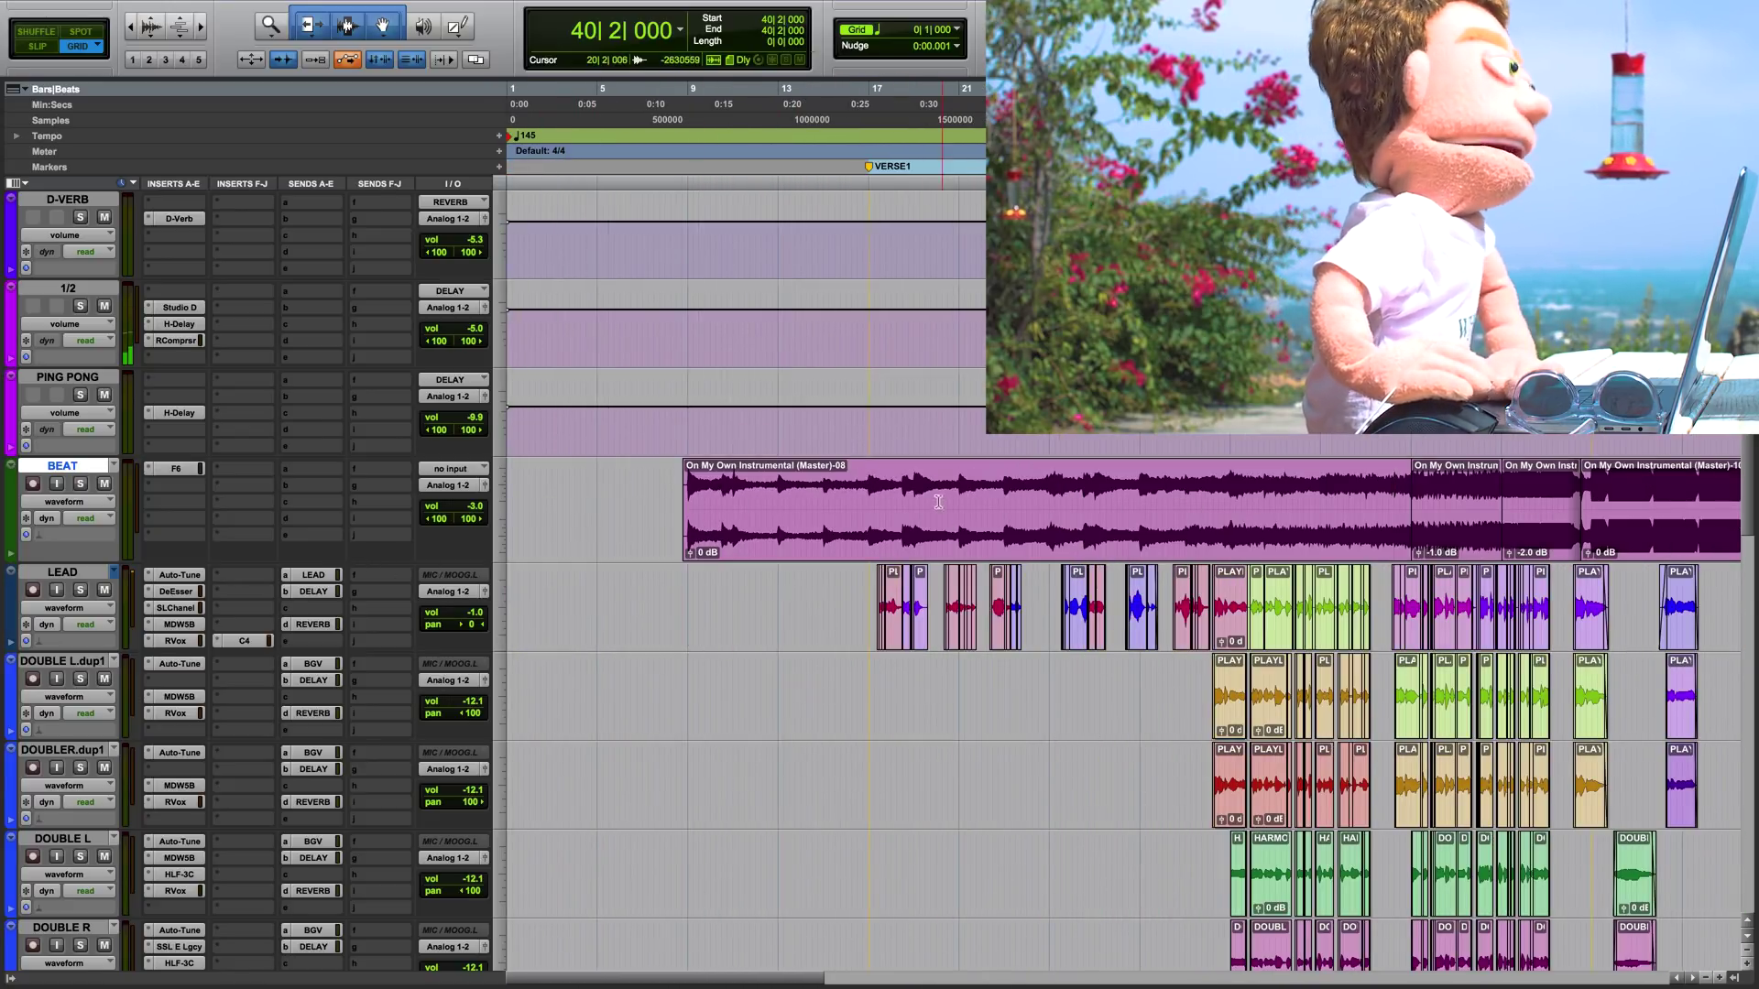
pyautogui.click(876, 498)
pyautogui.press('space')
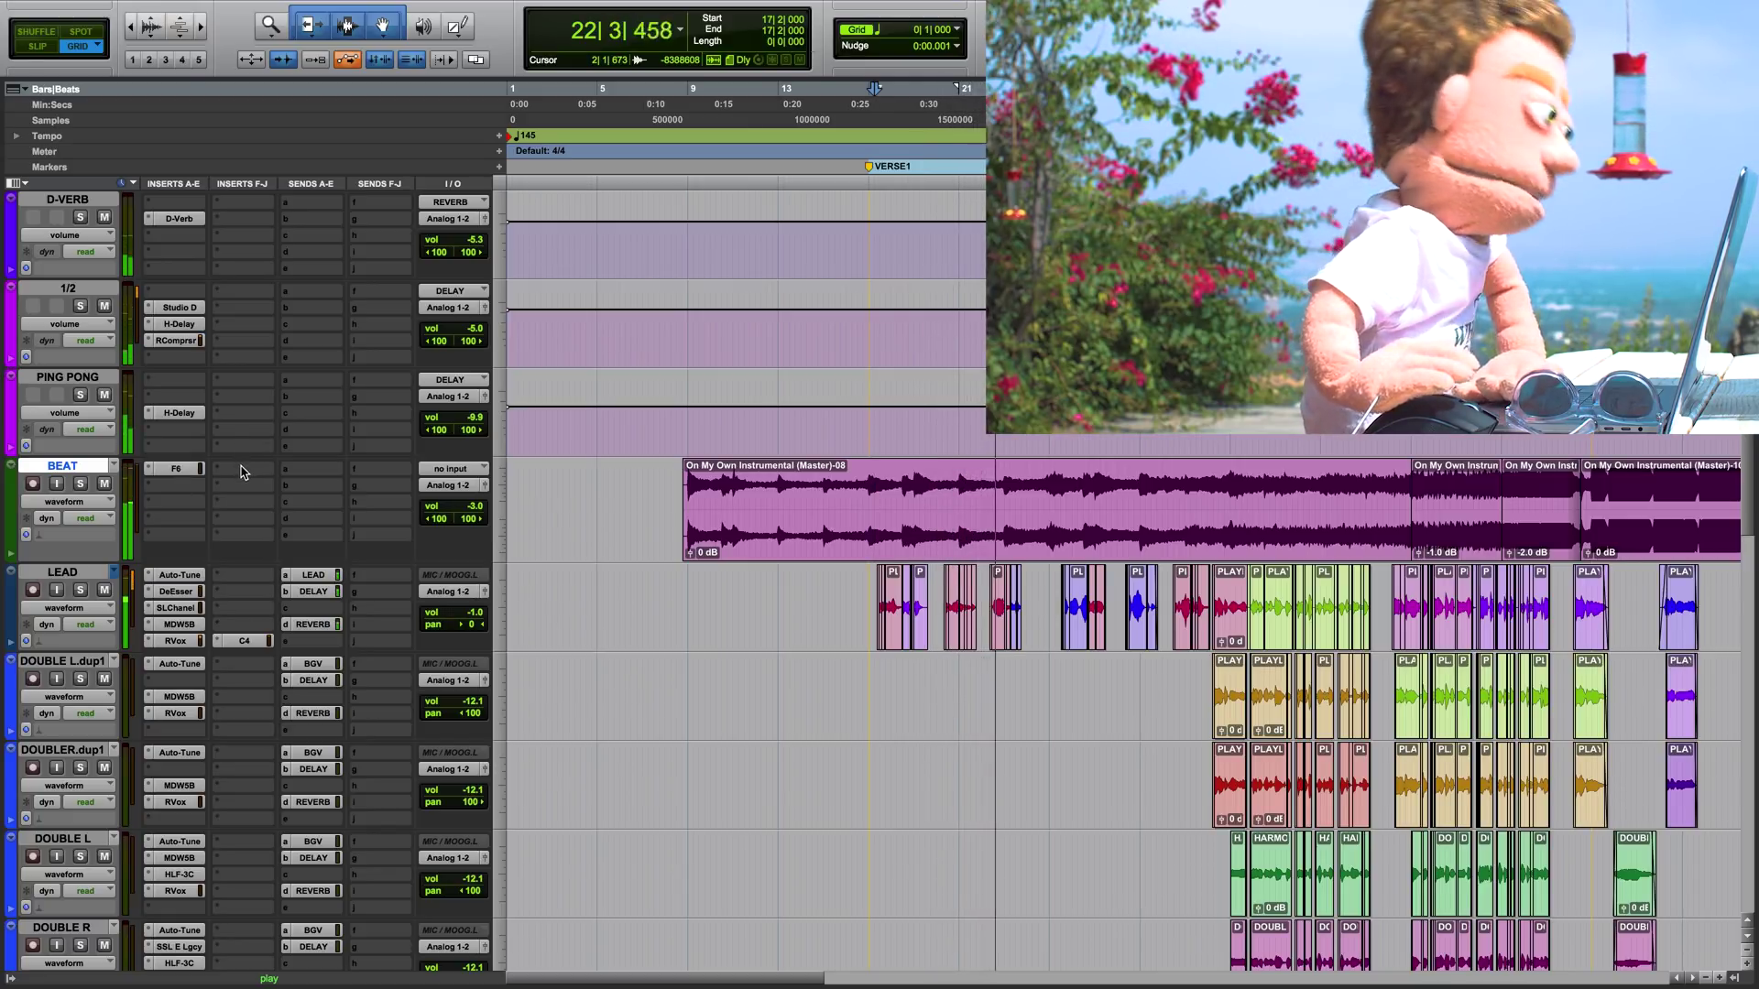
pyautogui.click(170, 471)
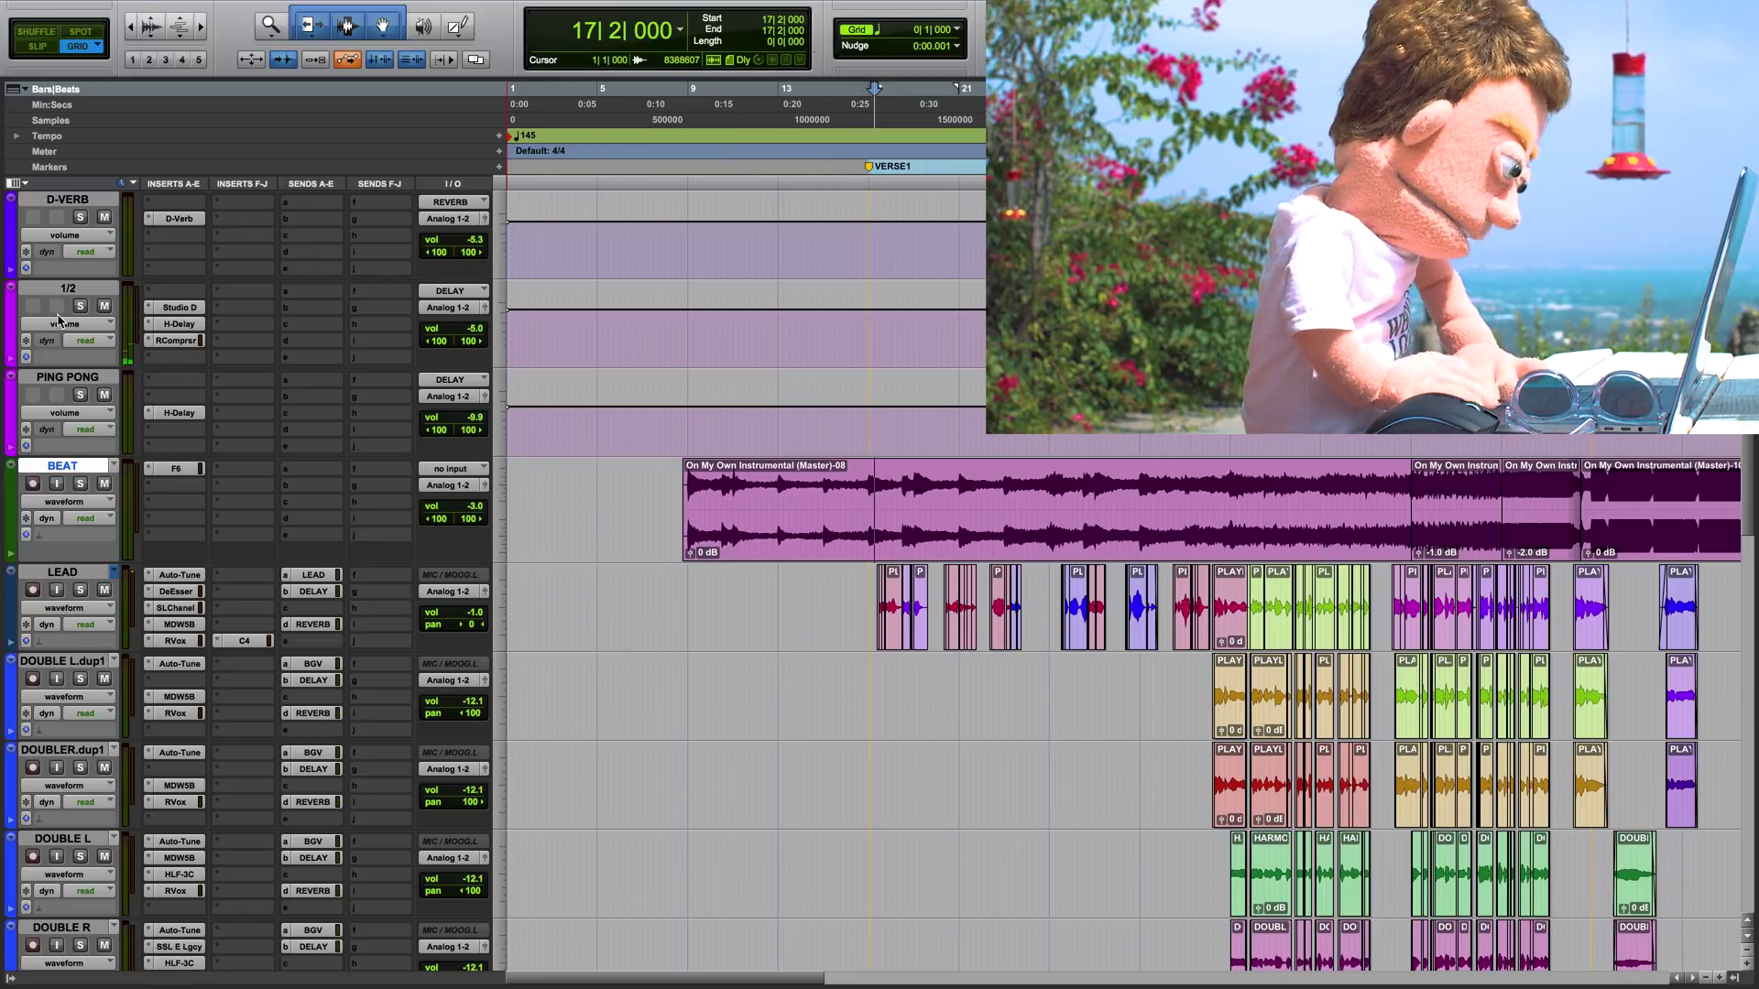
# Create a new stereo Aux Input track
pyautogui.hotkey('ctrl', 'shift', 'n')
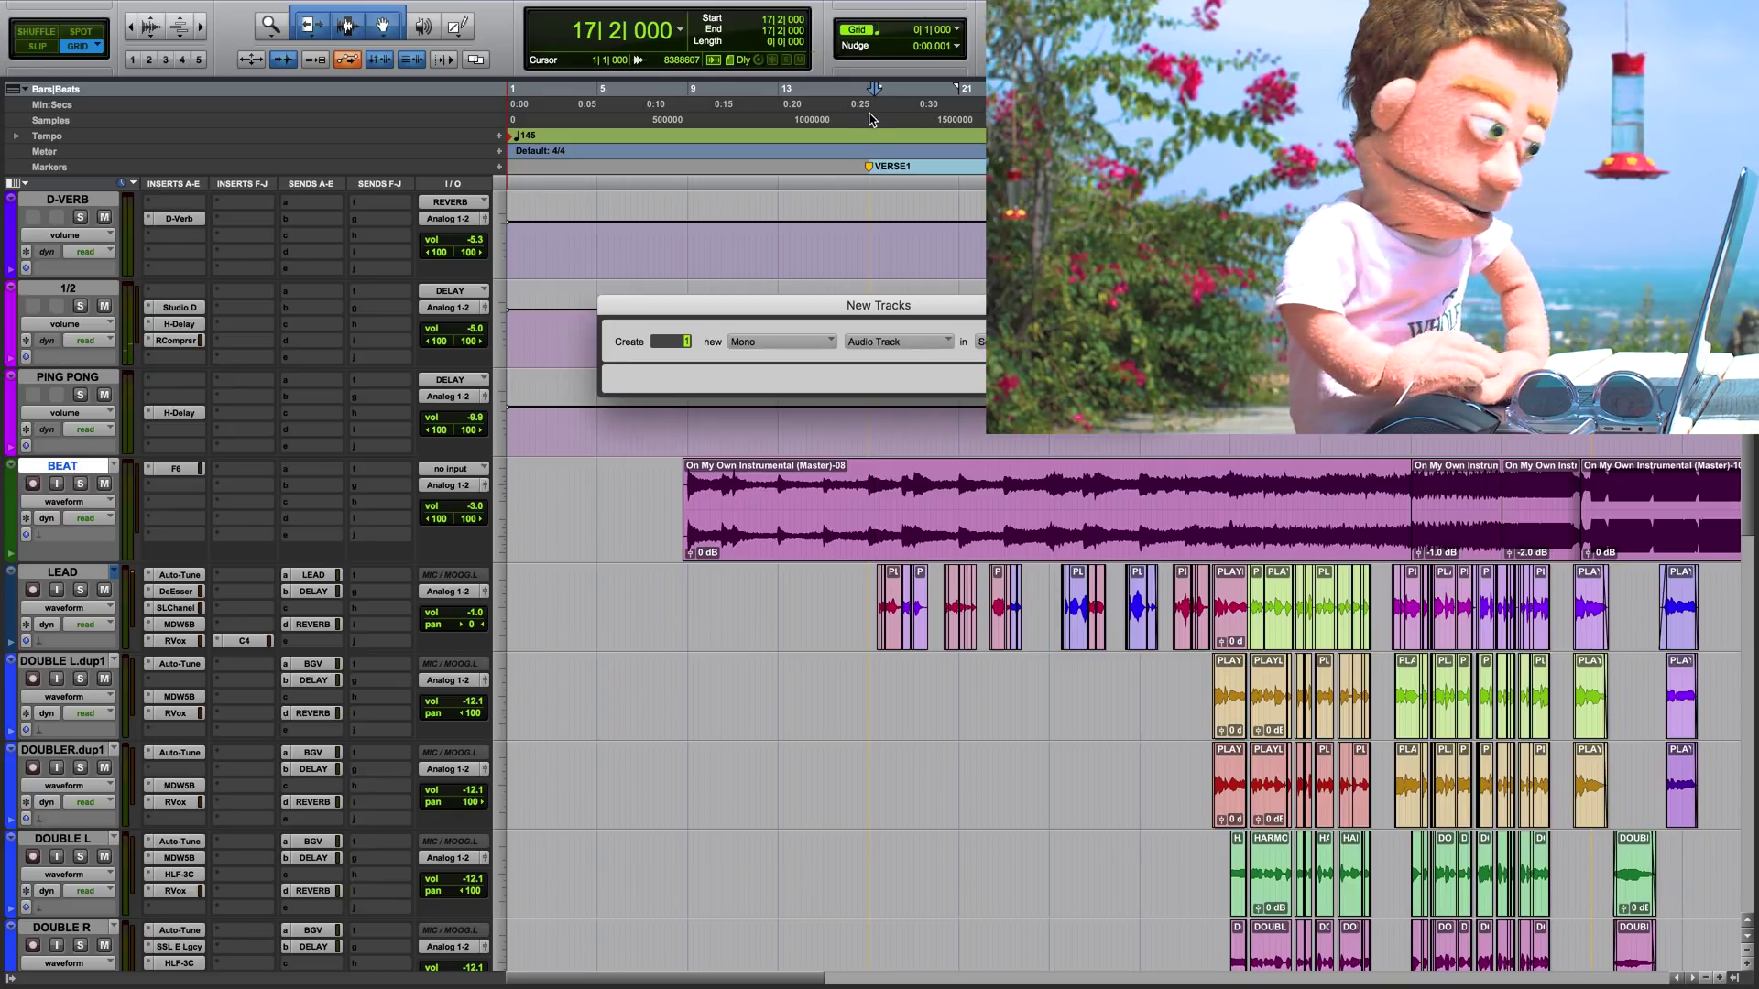
pyautogui.click(785, 343)
pyautogui.click(779, 359)
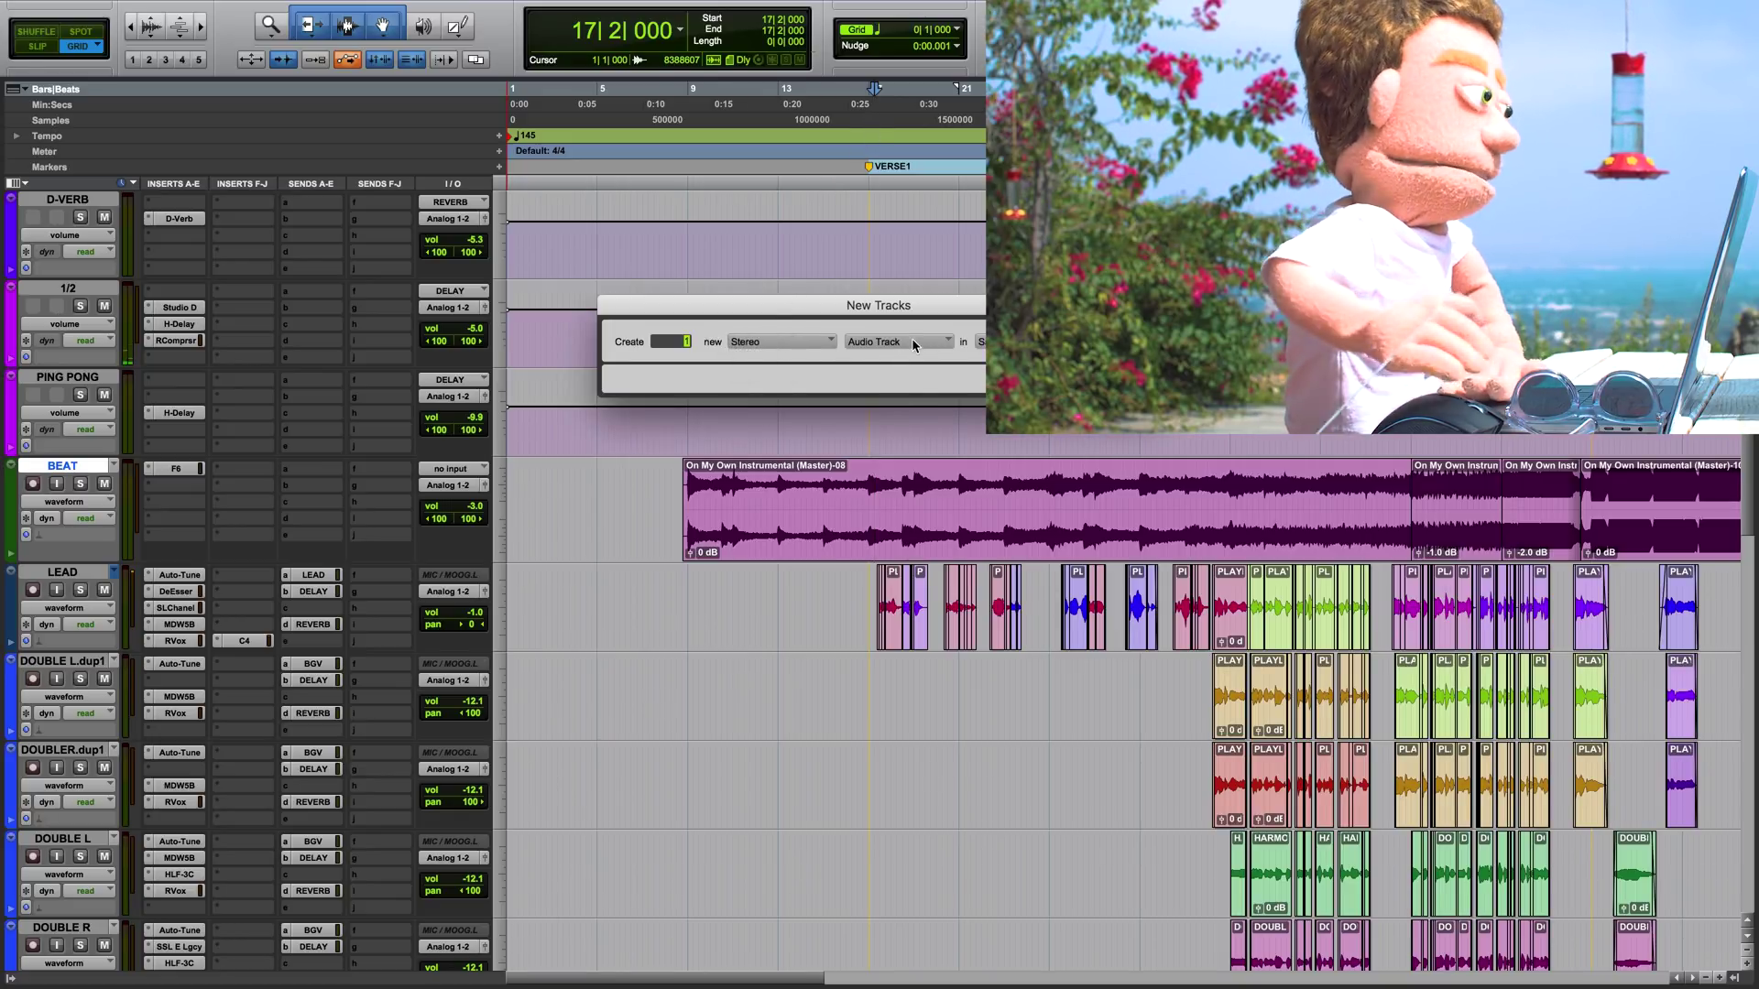
pyautogui.click(896, 344)
pyautogui.click(910, 364)
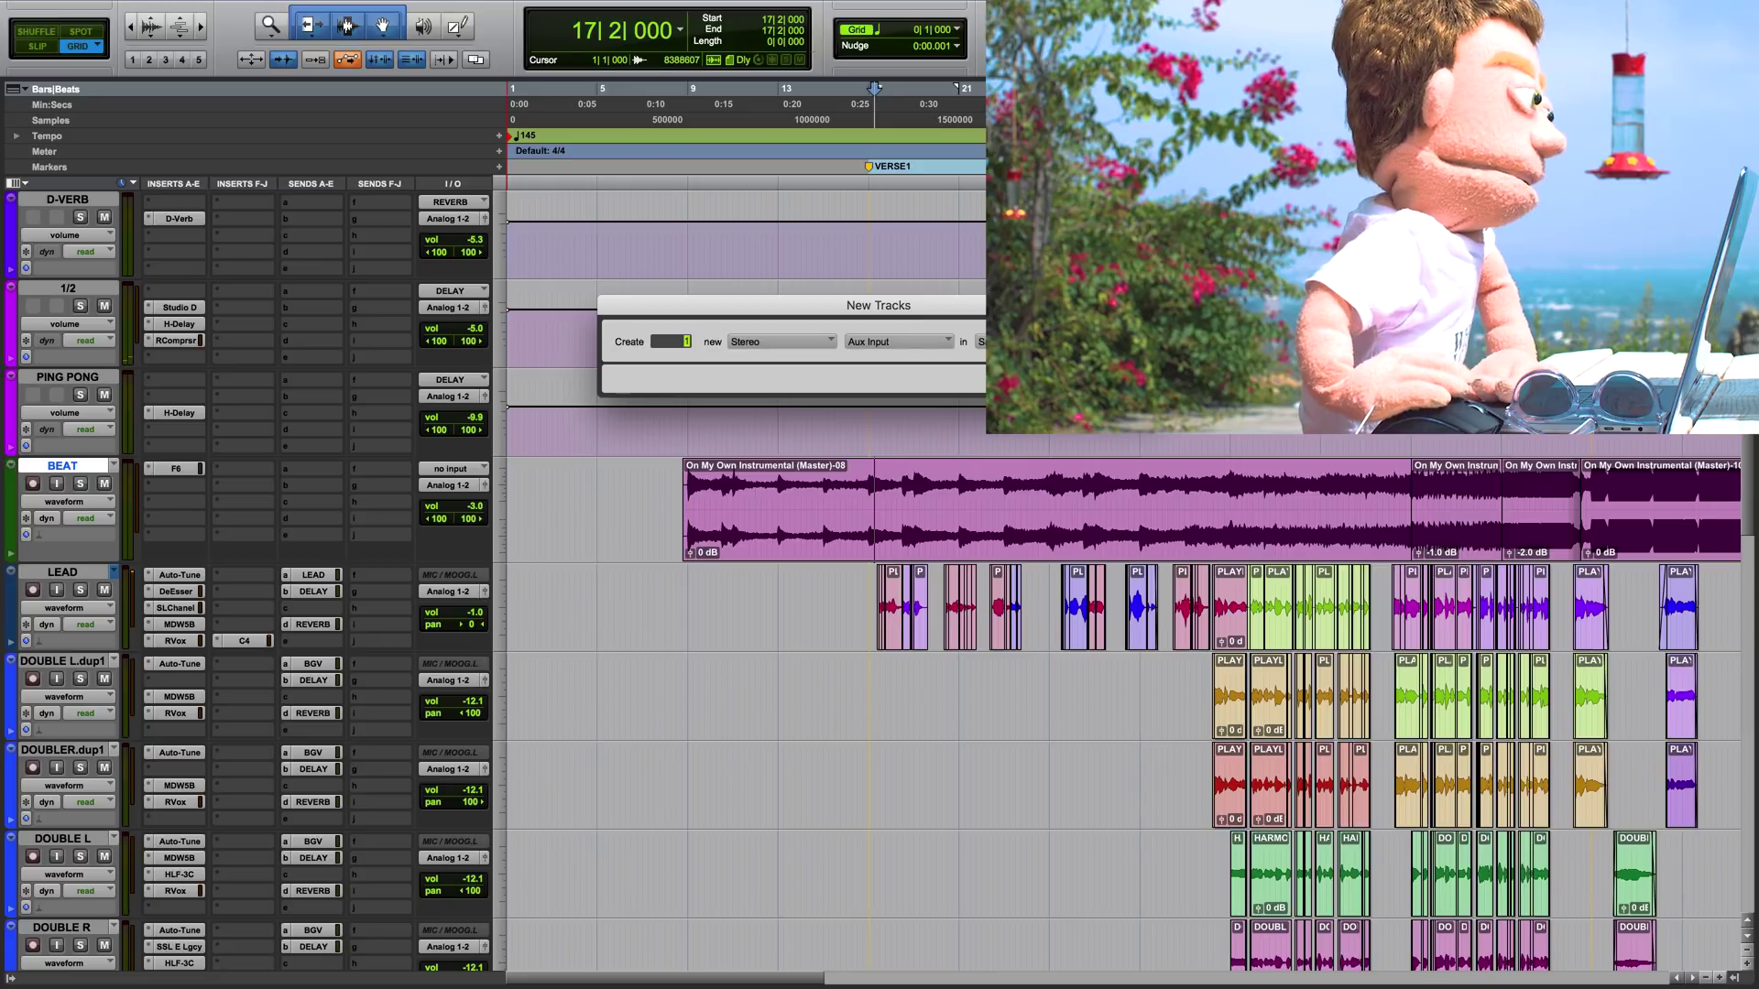
pyautogui.press('Return')
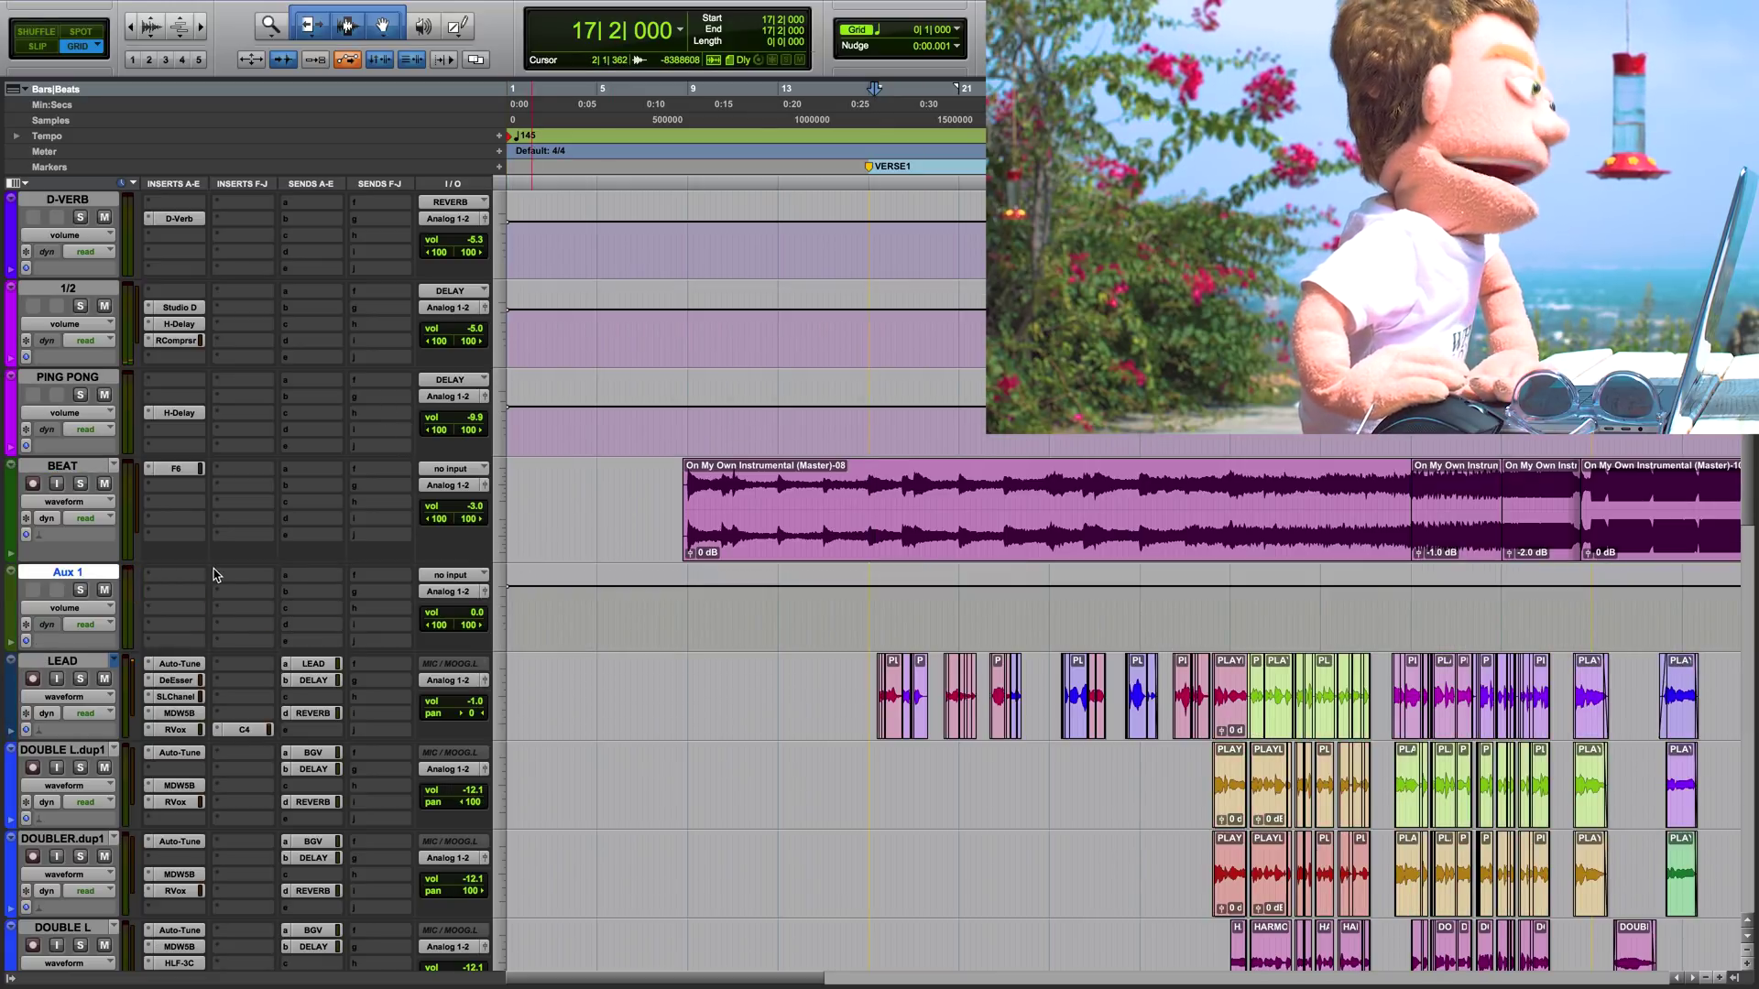
# Insert a Distressor on Aux 1 and set its ratio to NUKE
pyautogui.click(193, 578)
pyautogui.moveTo(233, 575)
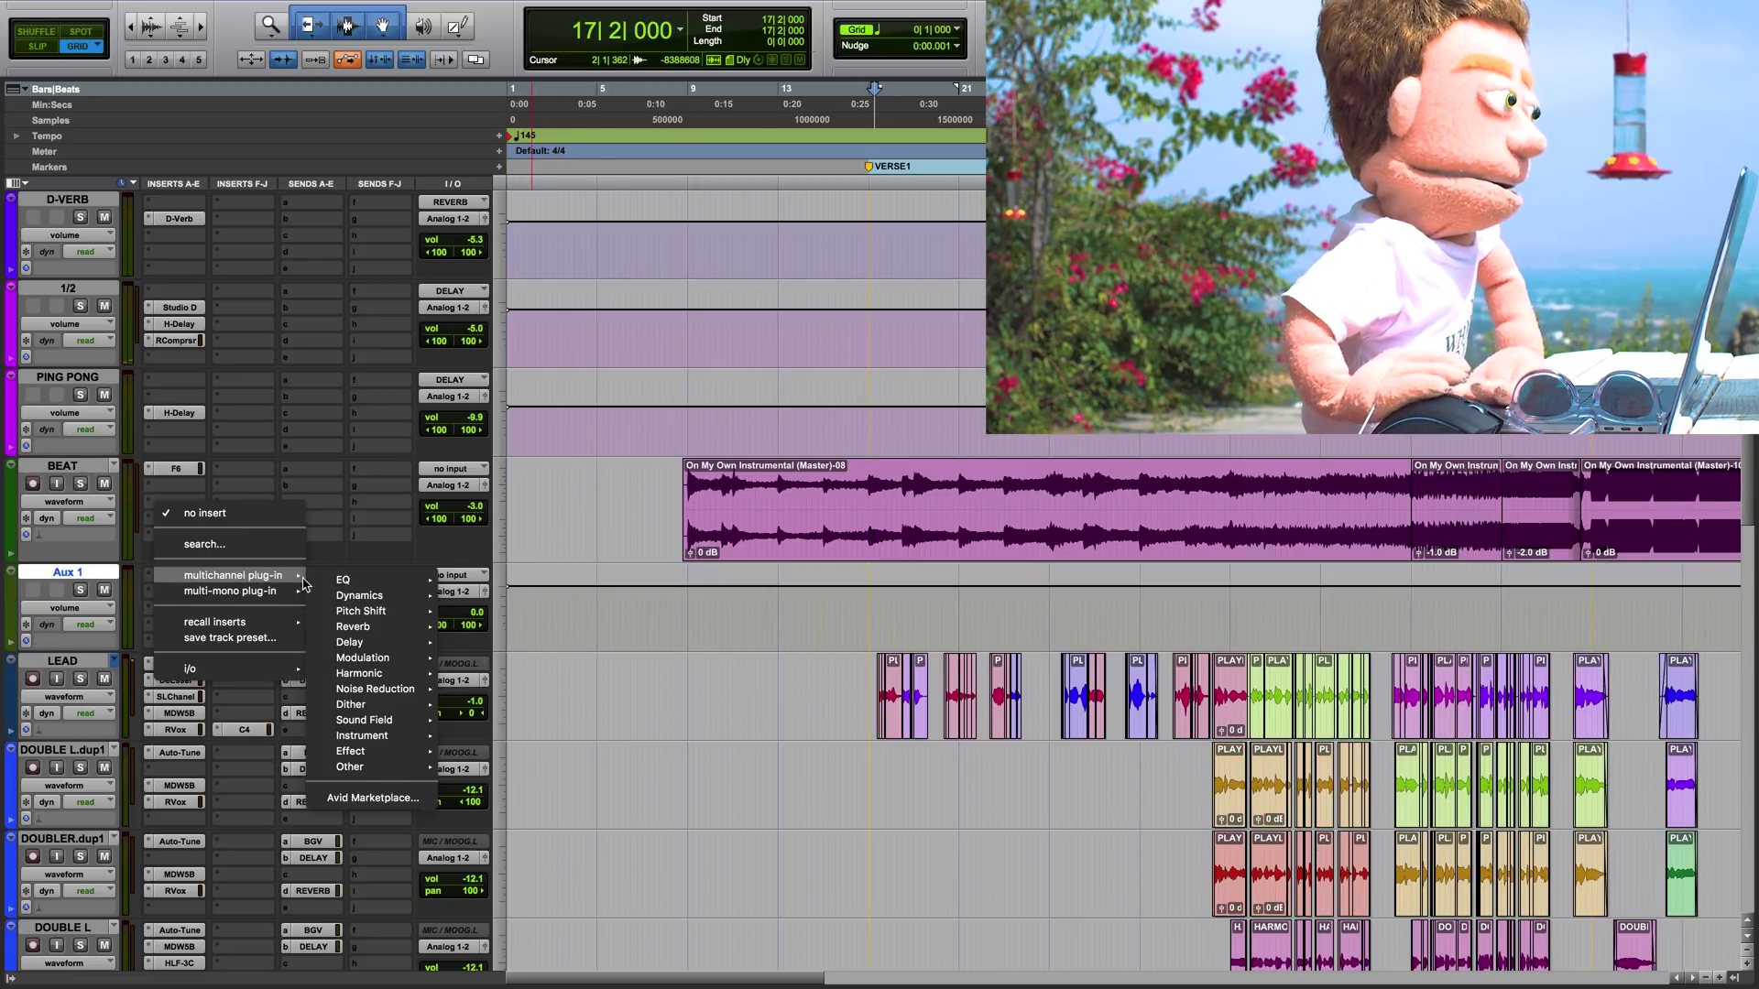
pyautogui.moveTo(366, 595)
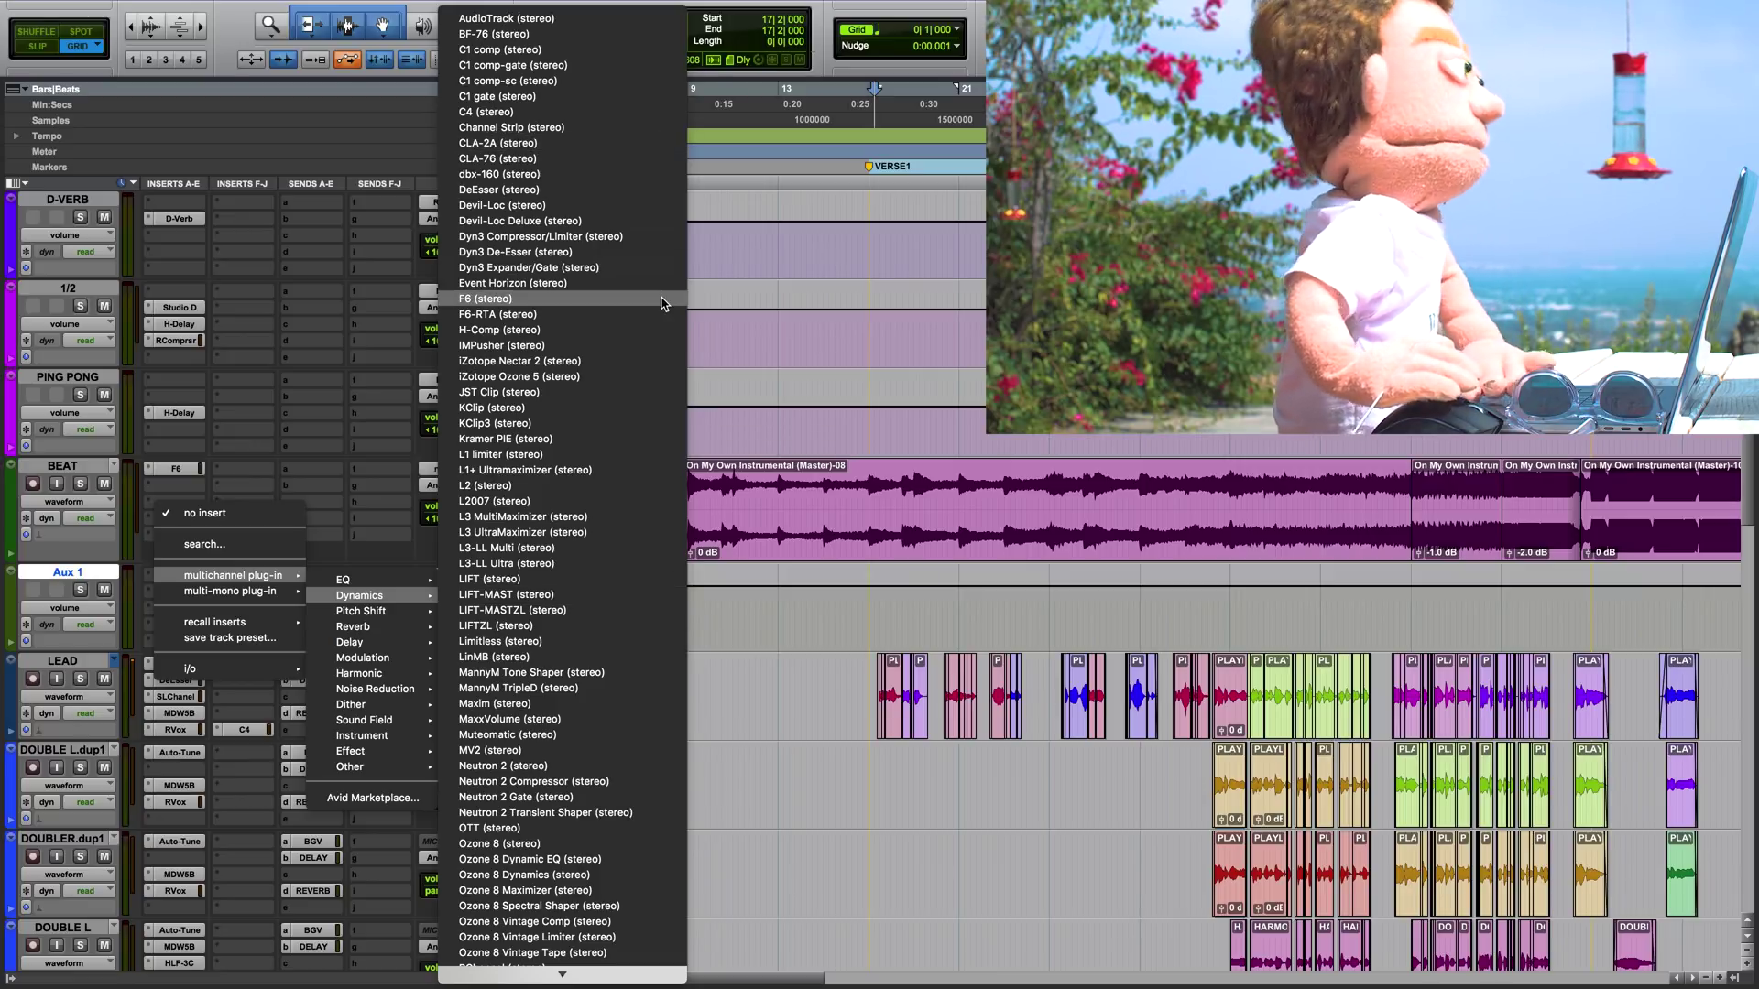
pyautogui.scroll(-5, 577, 657)
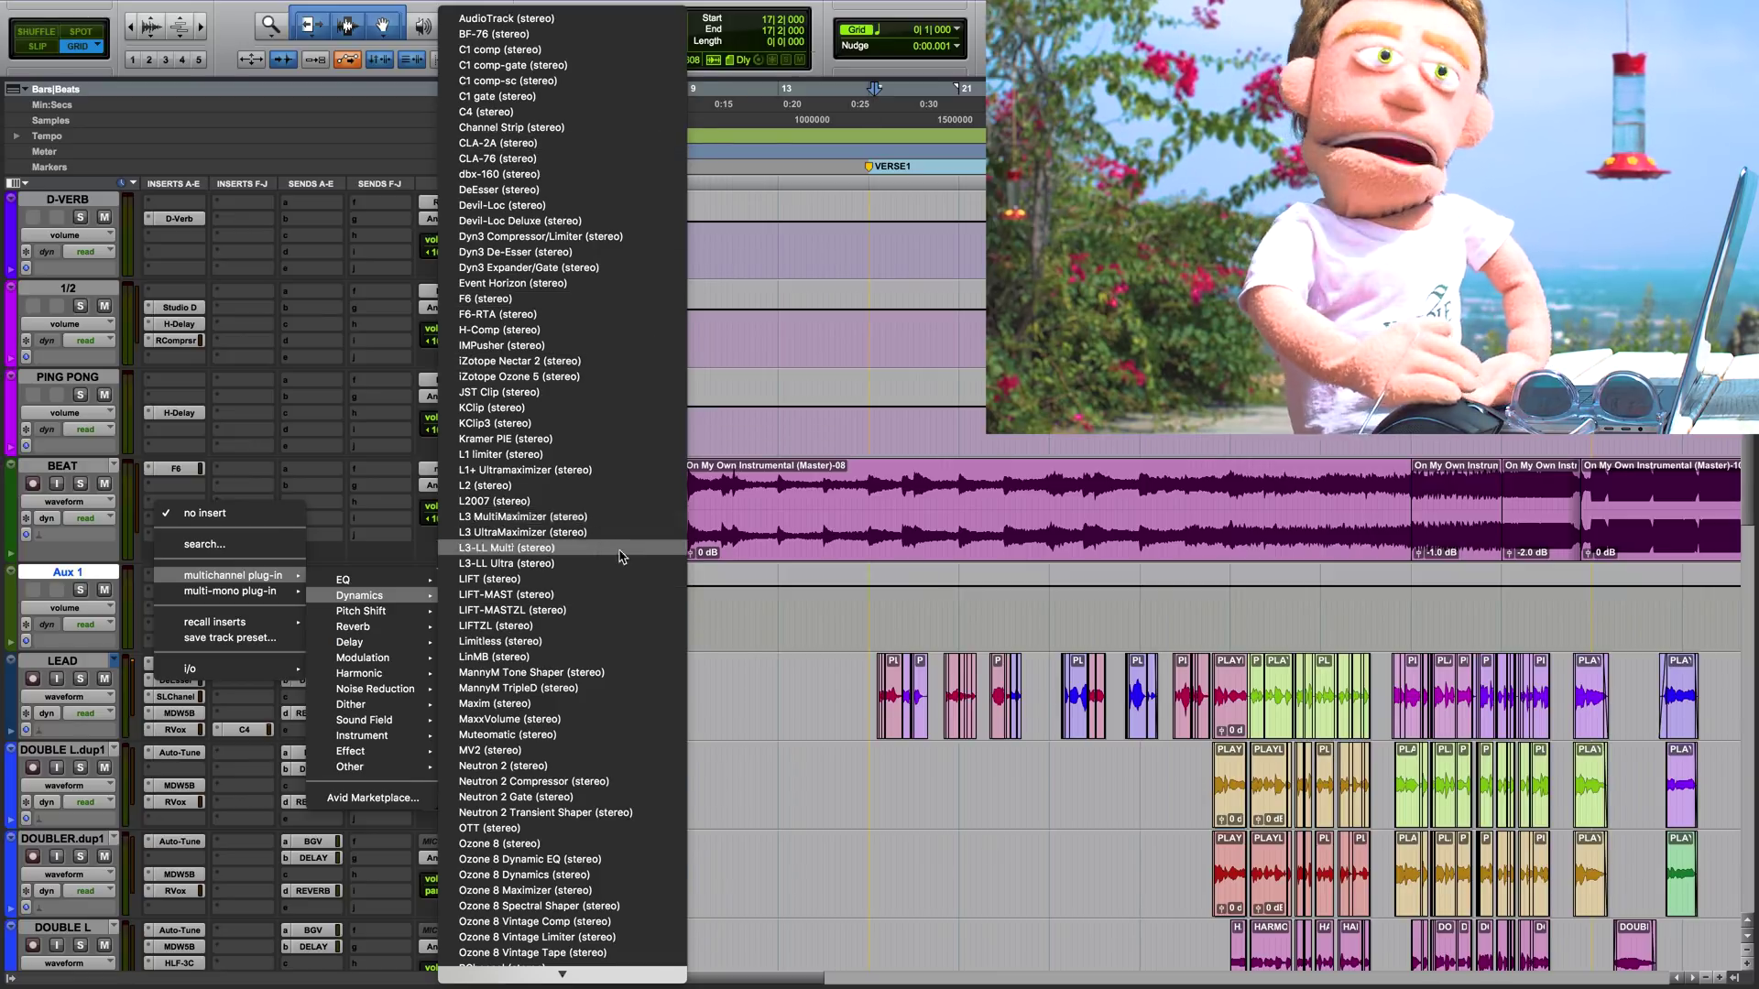
pyautogui.click(559, 550)
pyautogui.scroll(-10, 1548, 735)
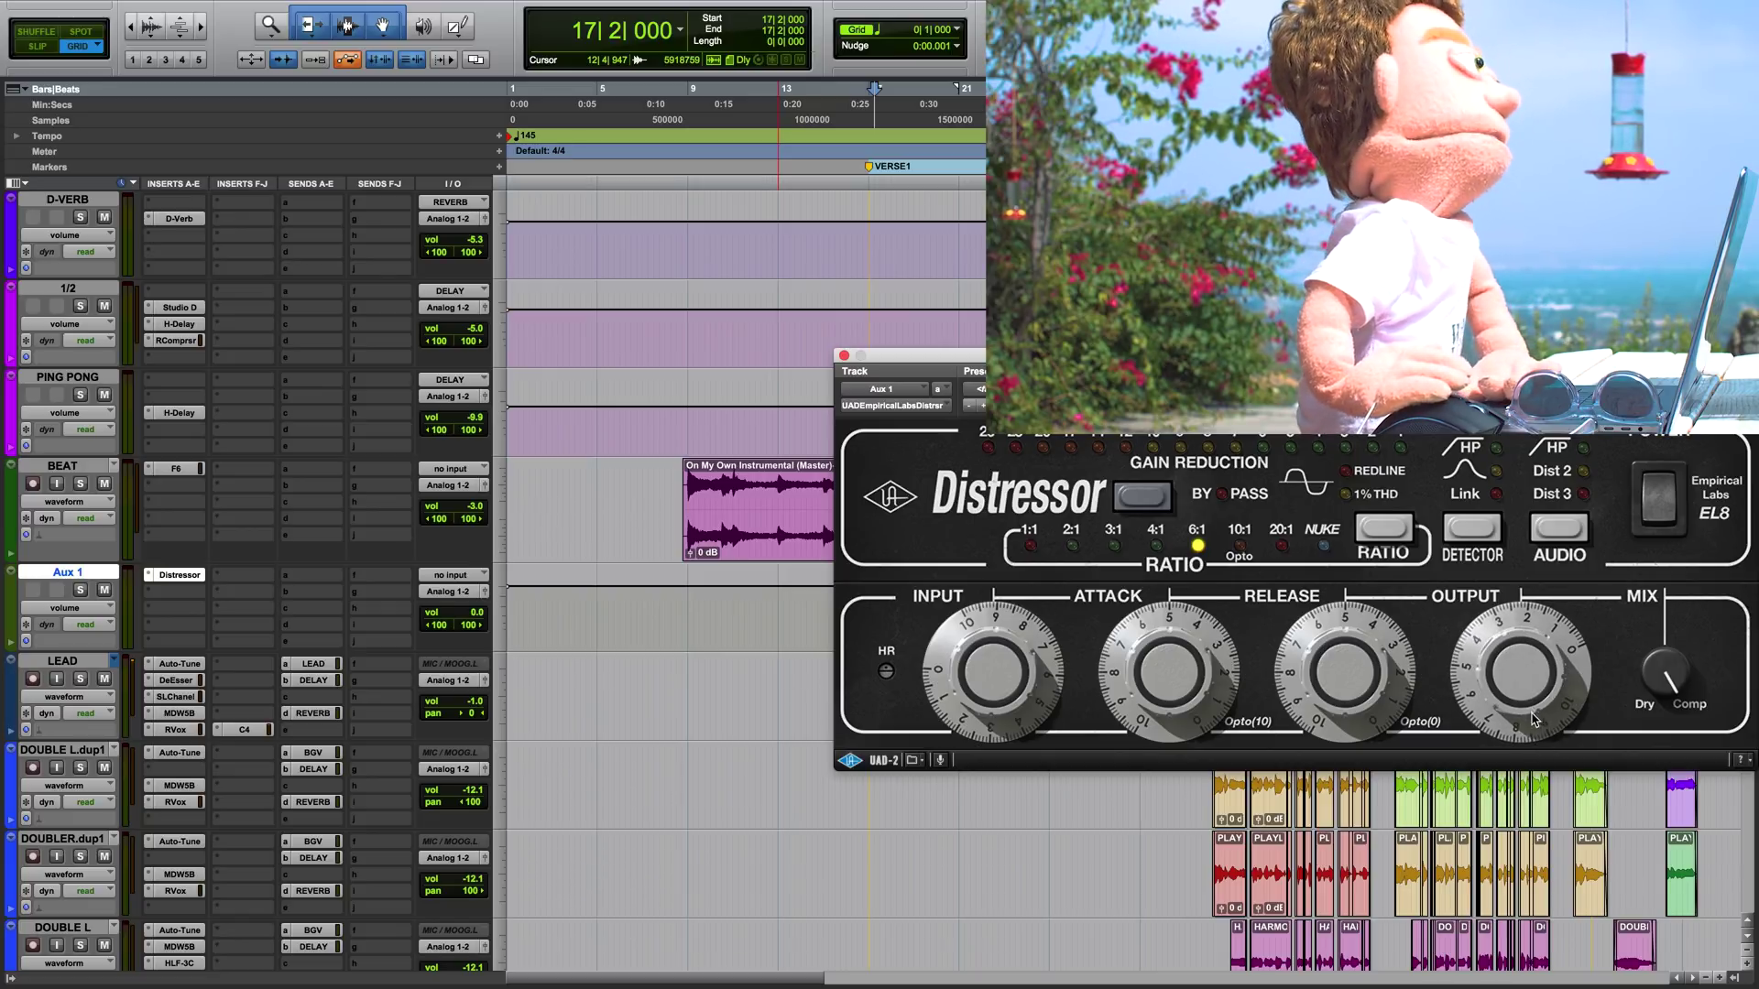
pyautogui.scroll(-5, 1533, 720)
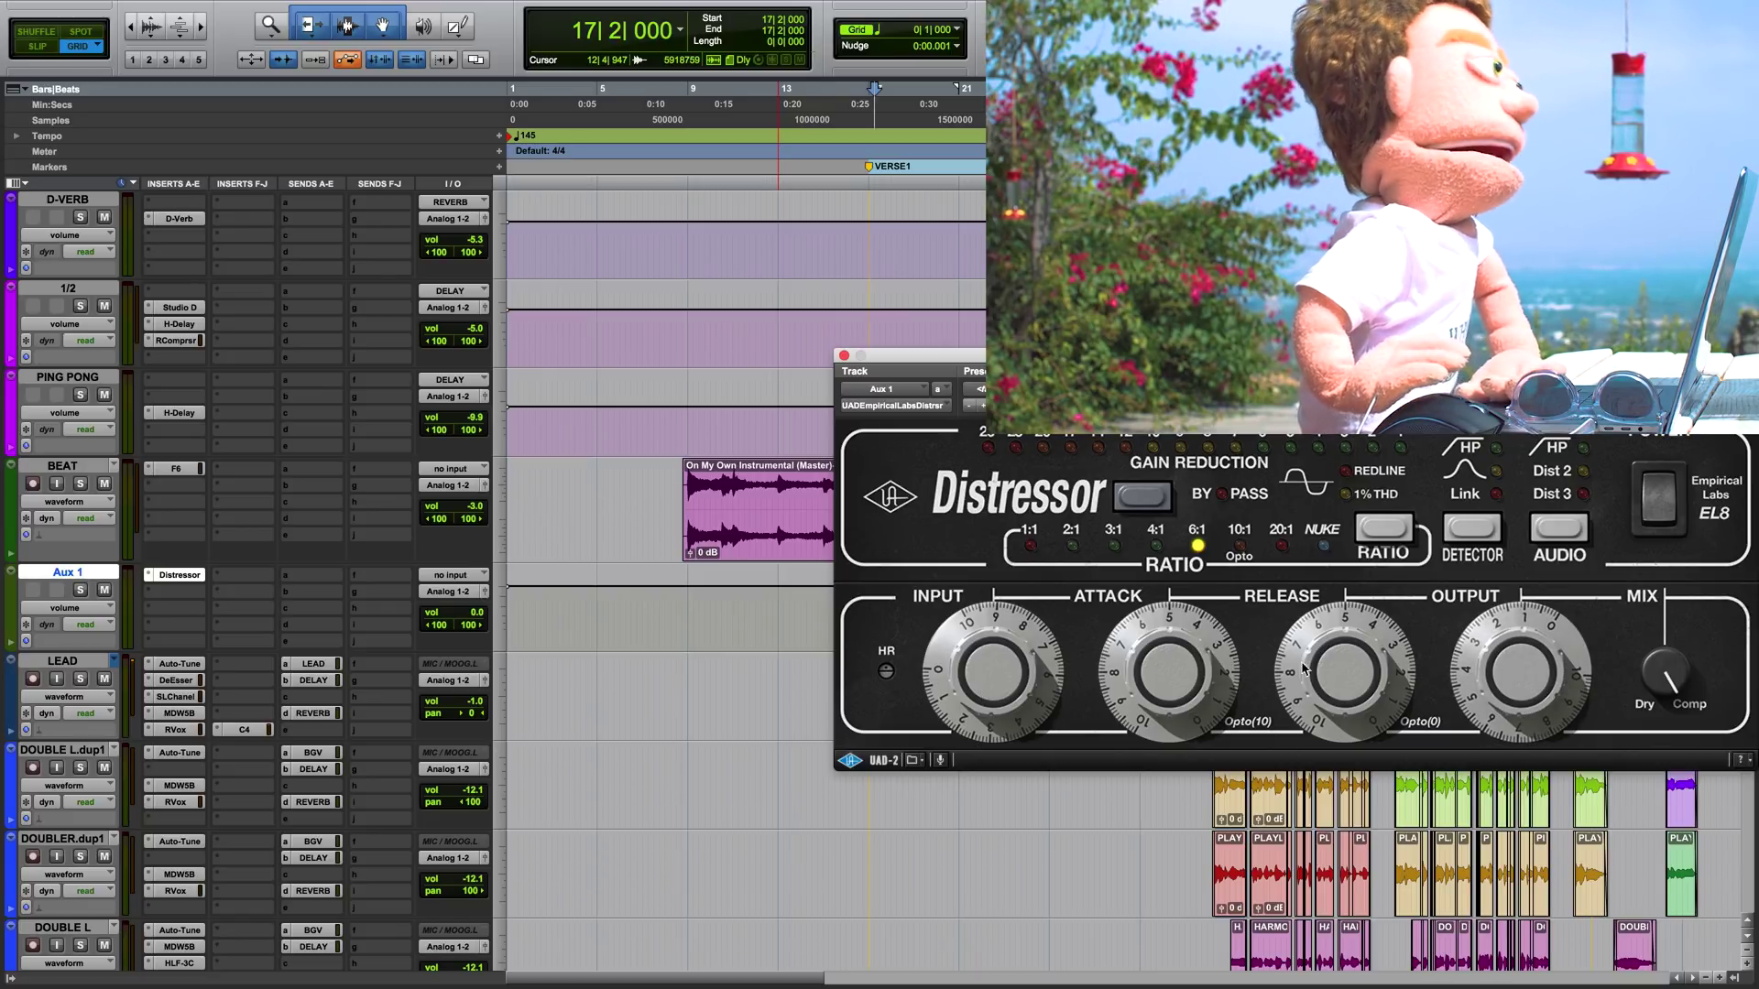
pyautogui.click(1325, 542)
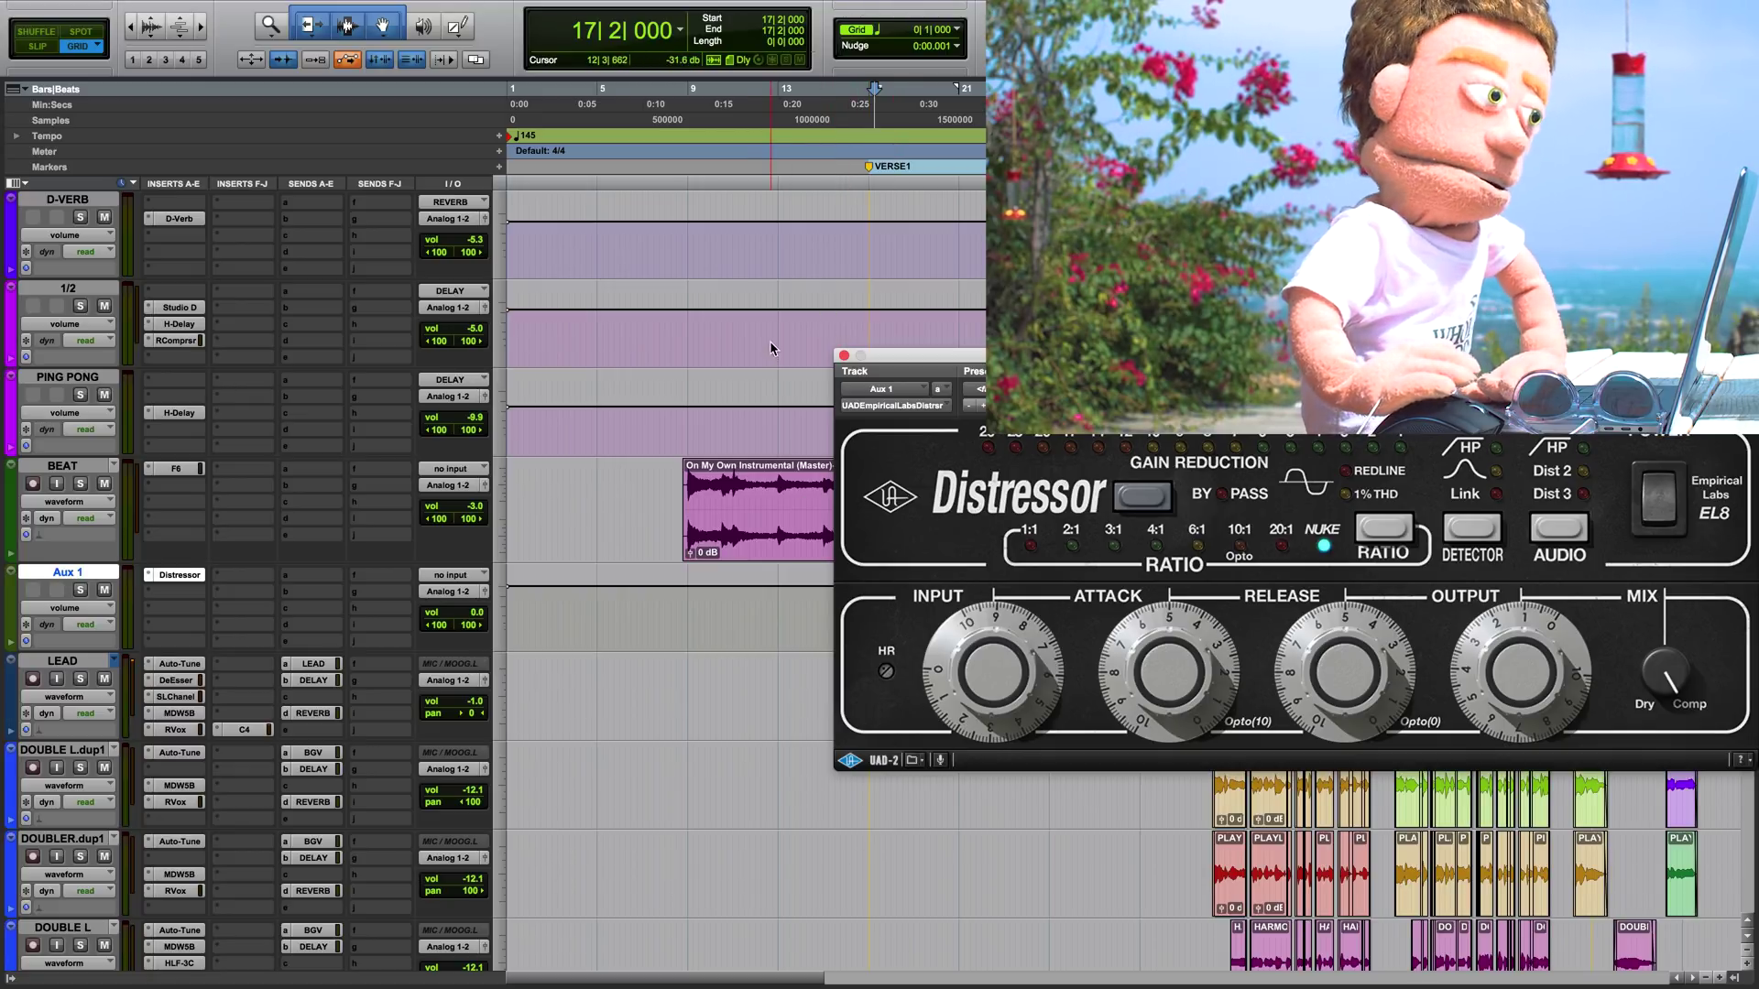
# Feed Aux 1 from Bus 7-8 and rename that bus GLUE
pyautogui.click(844, 355)
pyautogui.click(451, 575)
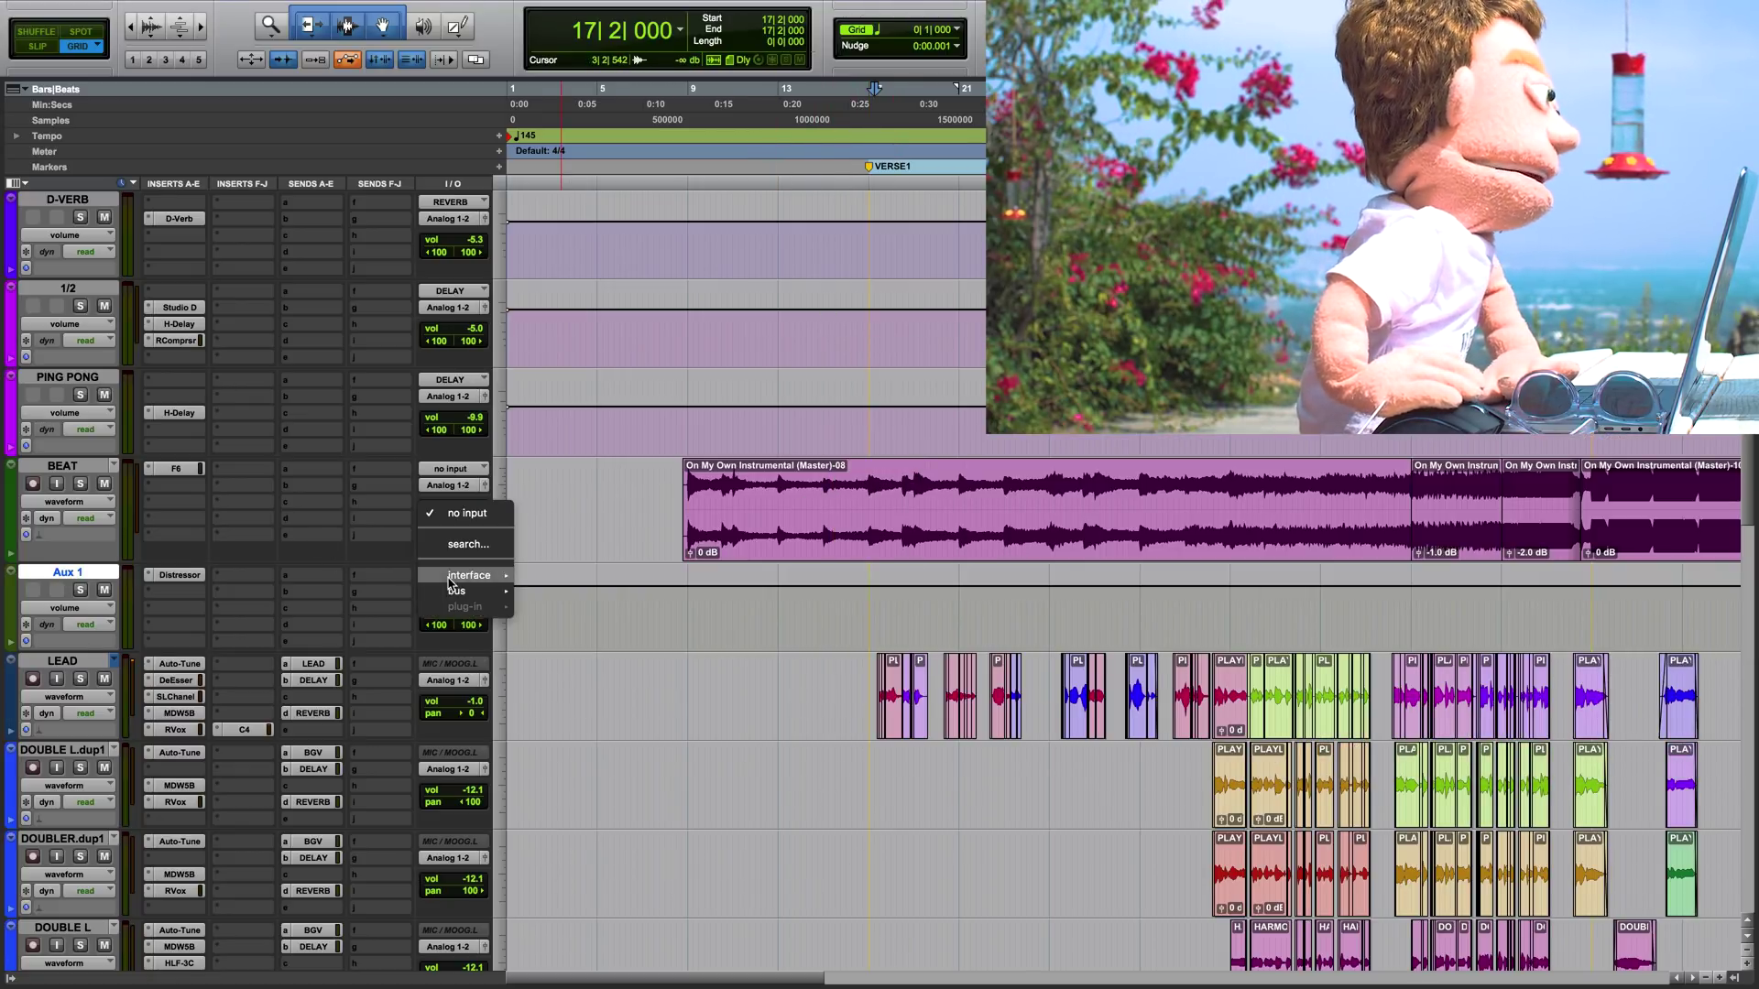
pyautogui.moveTo(488, 579)
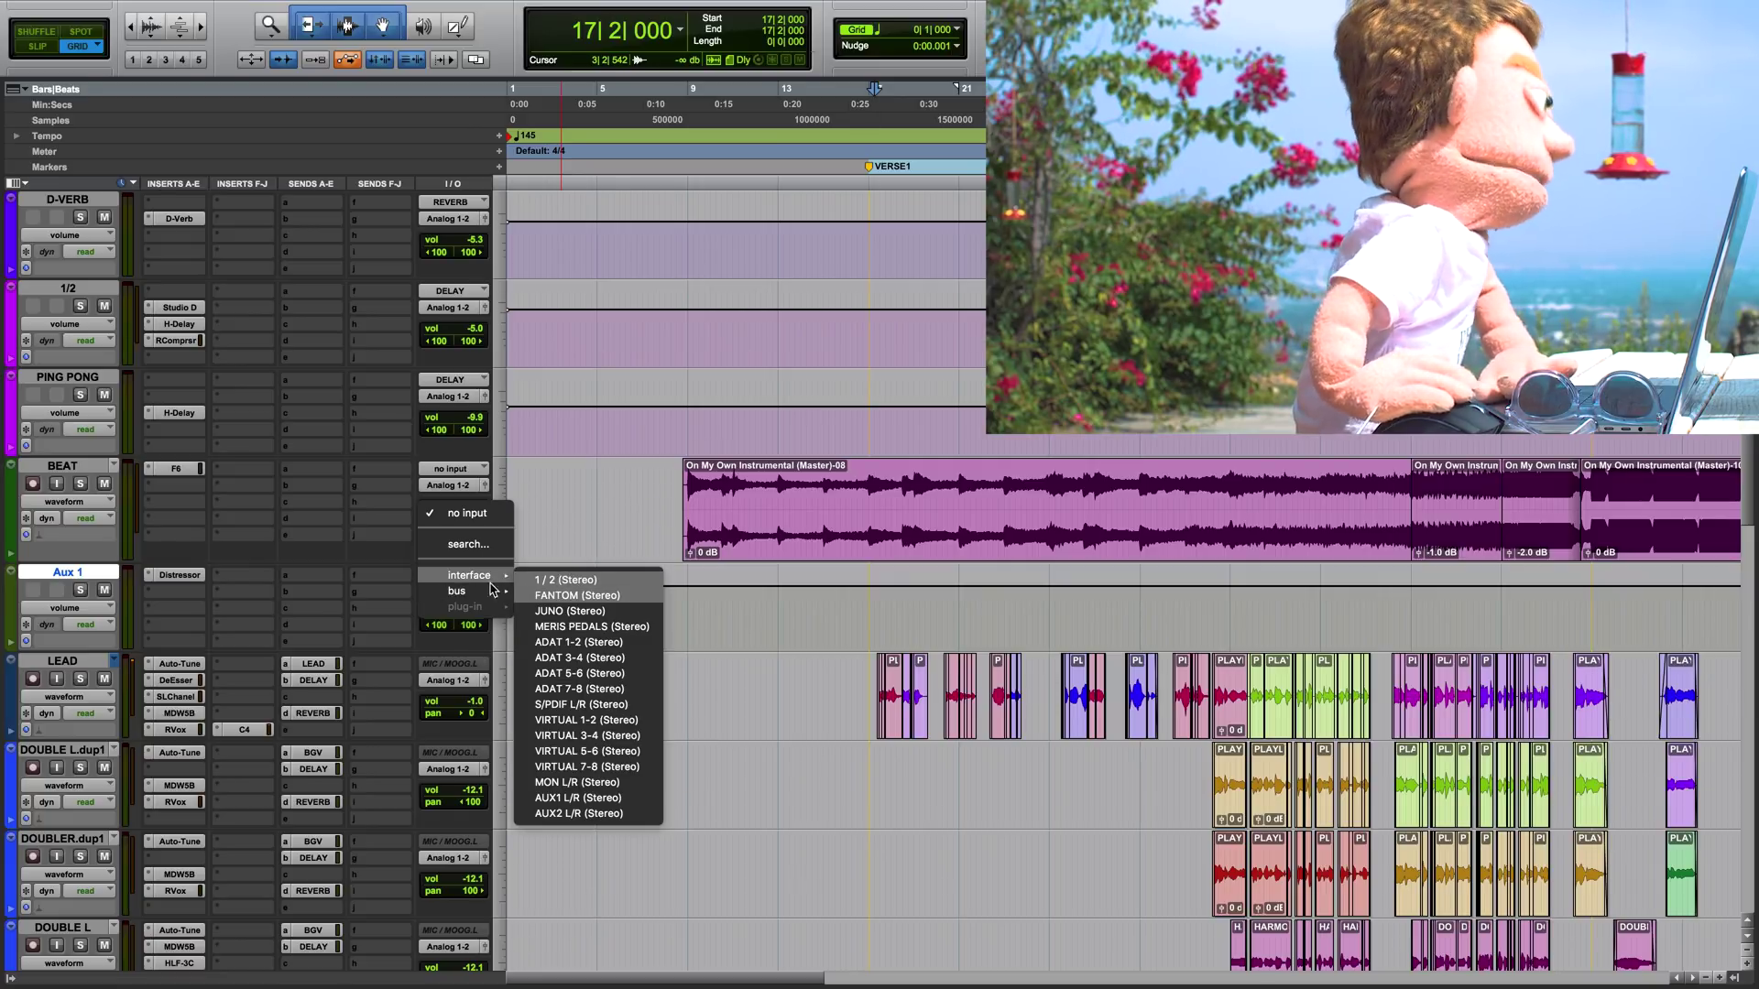
pyautogui.moveTo(586, 595)
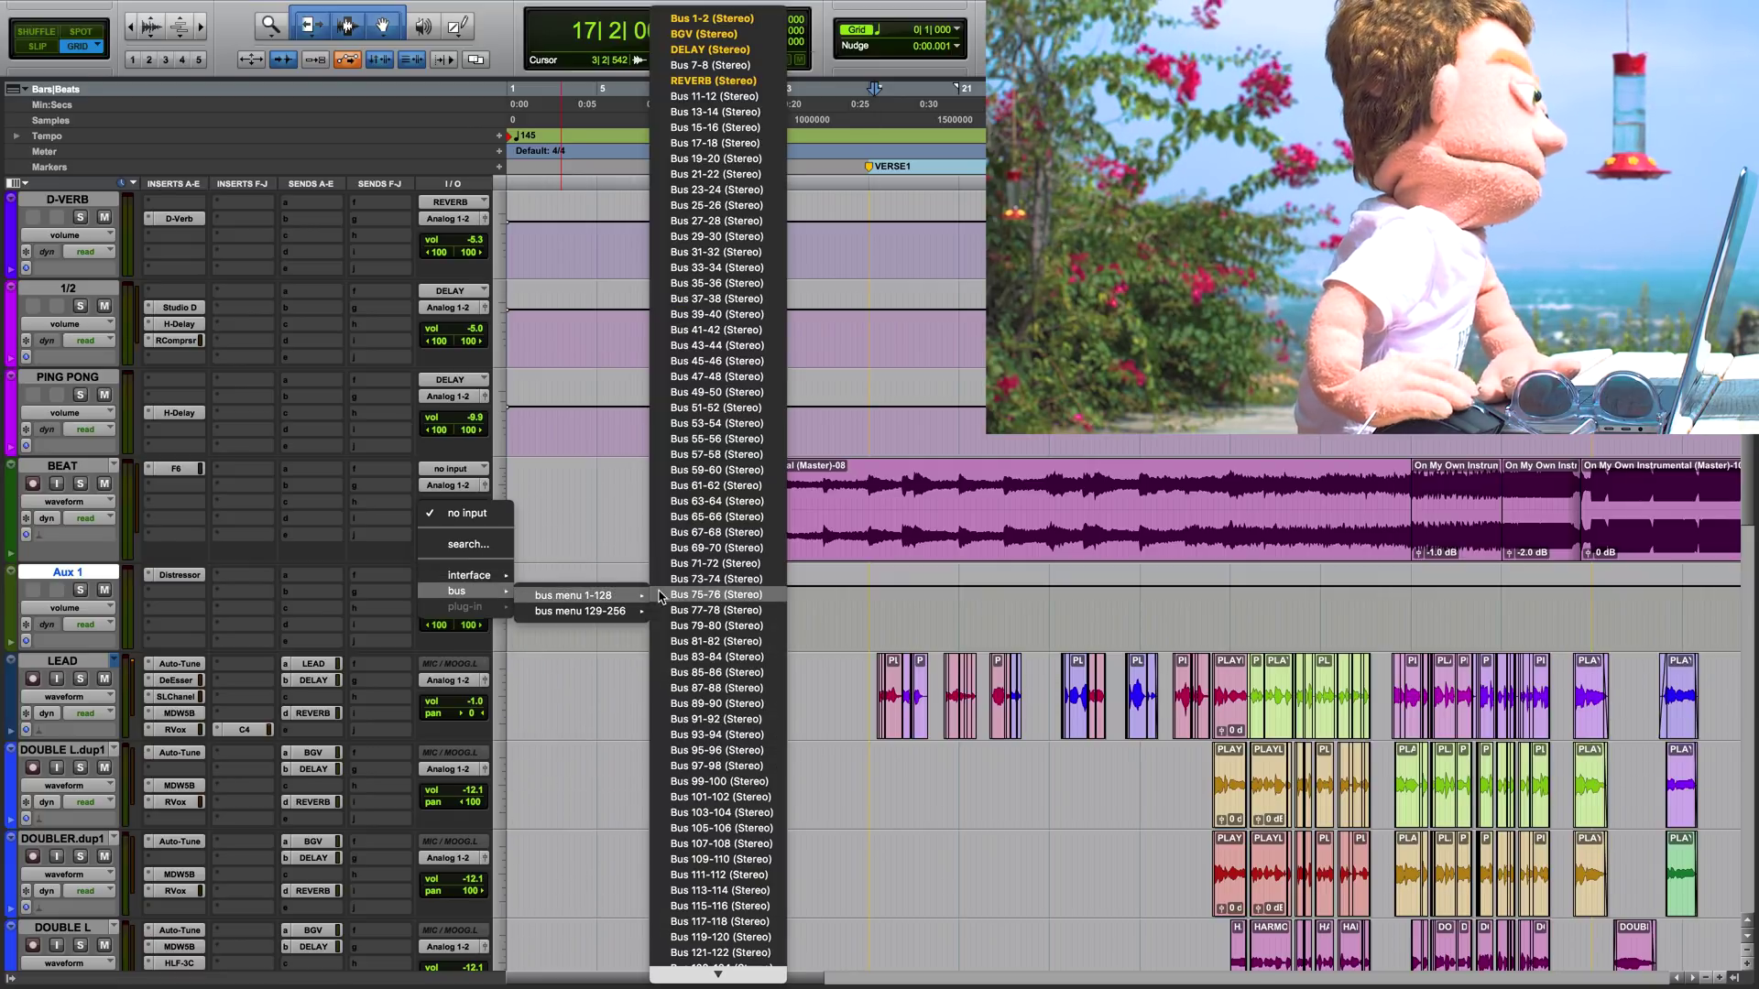
pyautogui.click(751, 66)
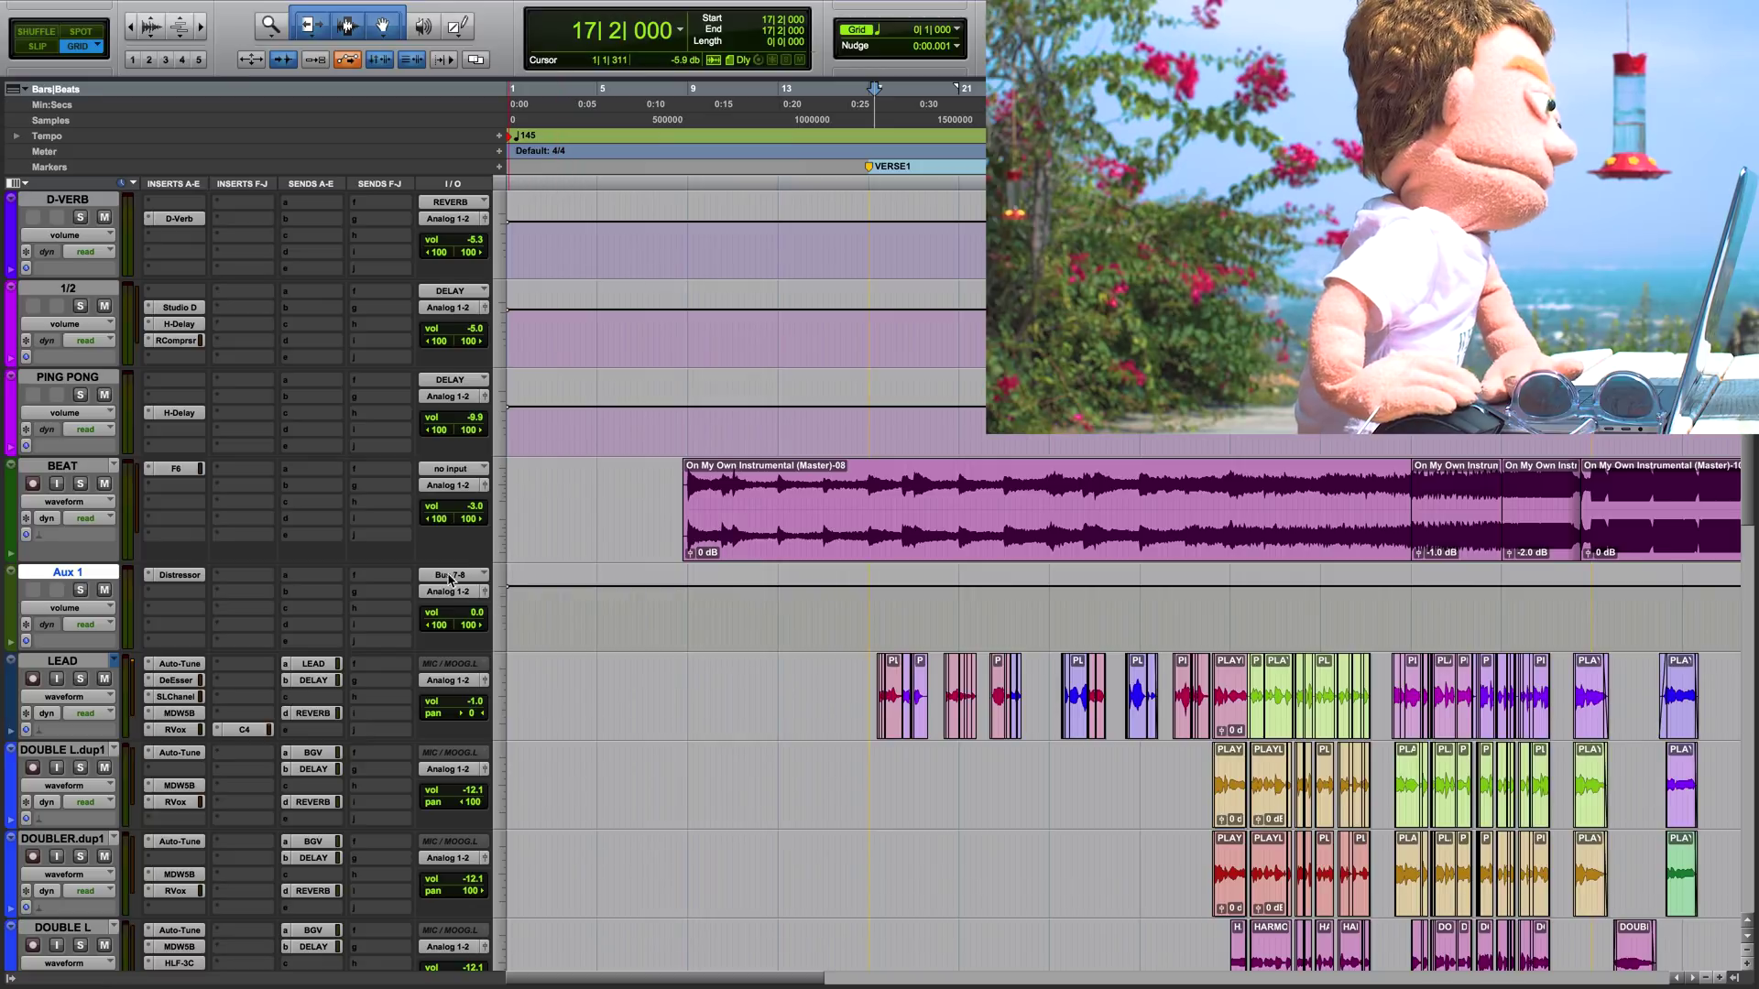
pyautogui.rightClick(449, 575)
pyautogui.click(467, 610)
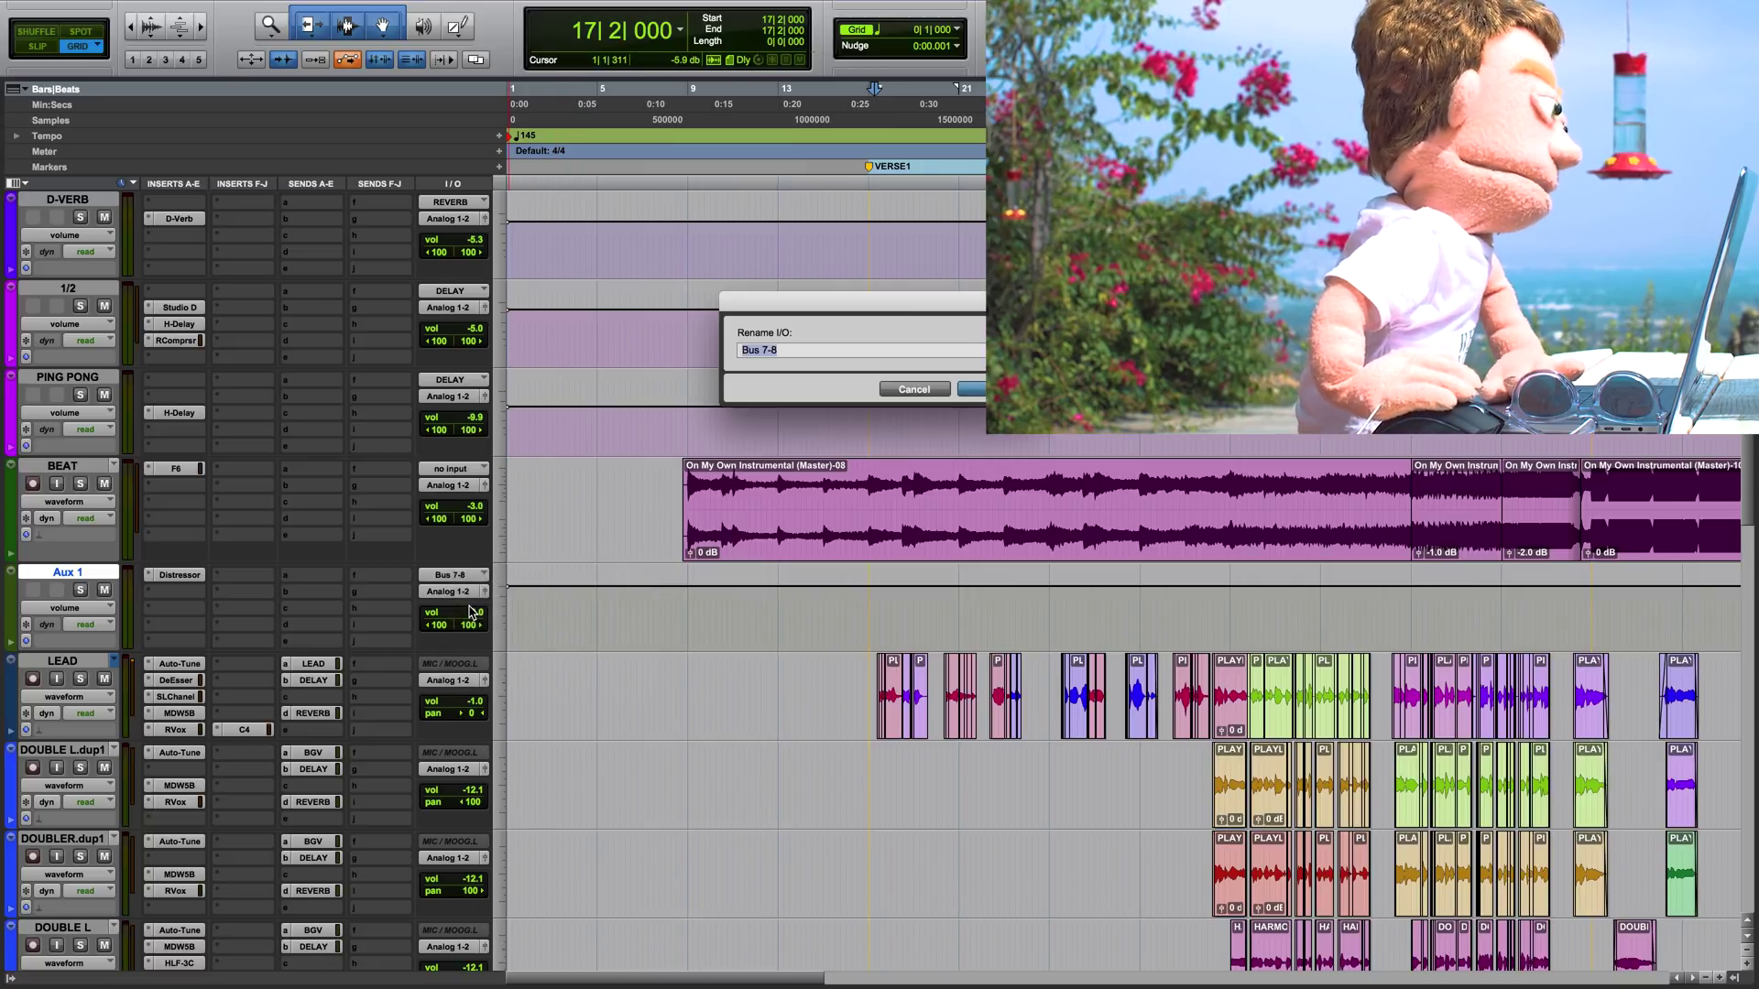
pyautogui.write('GLUE')
pyautogui.press('Return')
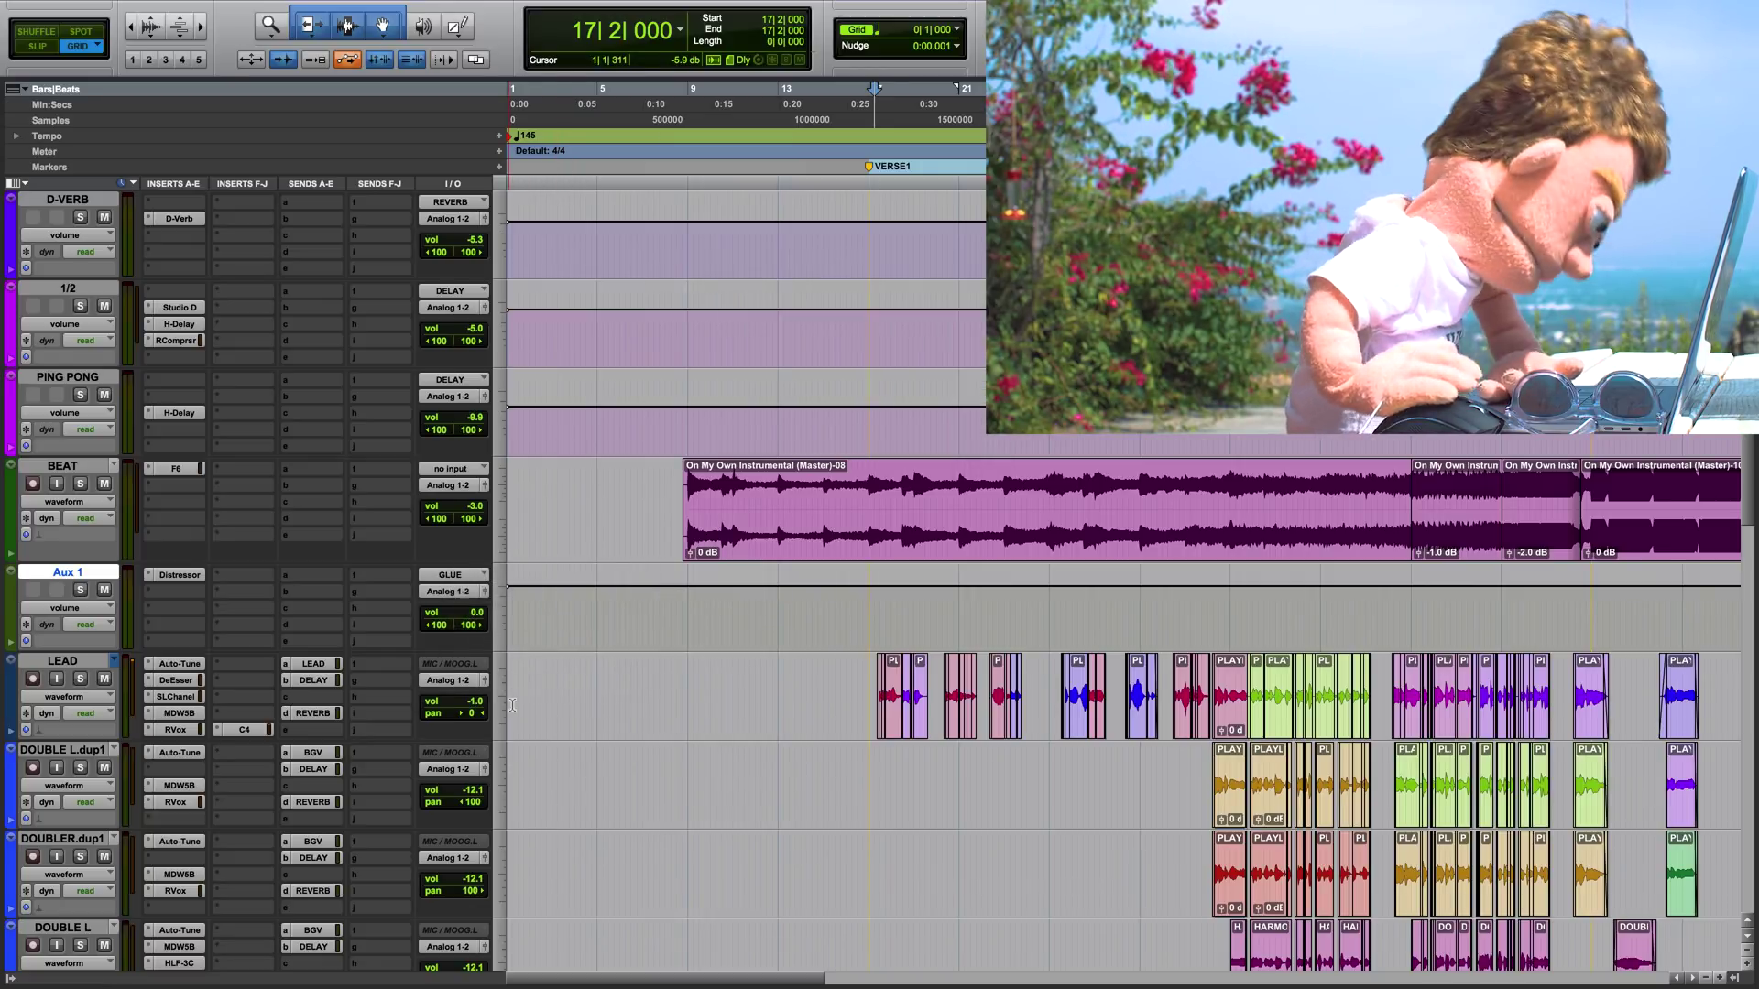
# Rename the Aux 1 track to DISTRESS
pyautogui.doubleClick(77, 572)
pyautogui.write('DISTRESS')
pyautogui.press('Return')
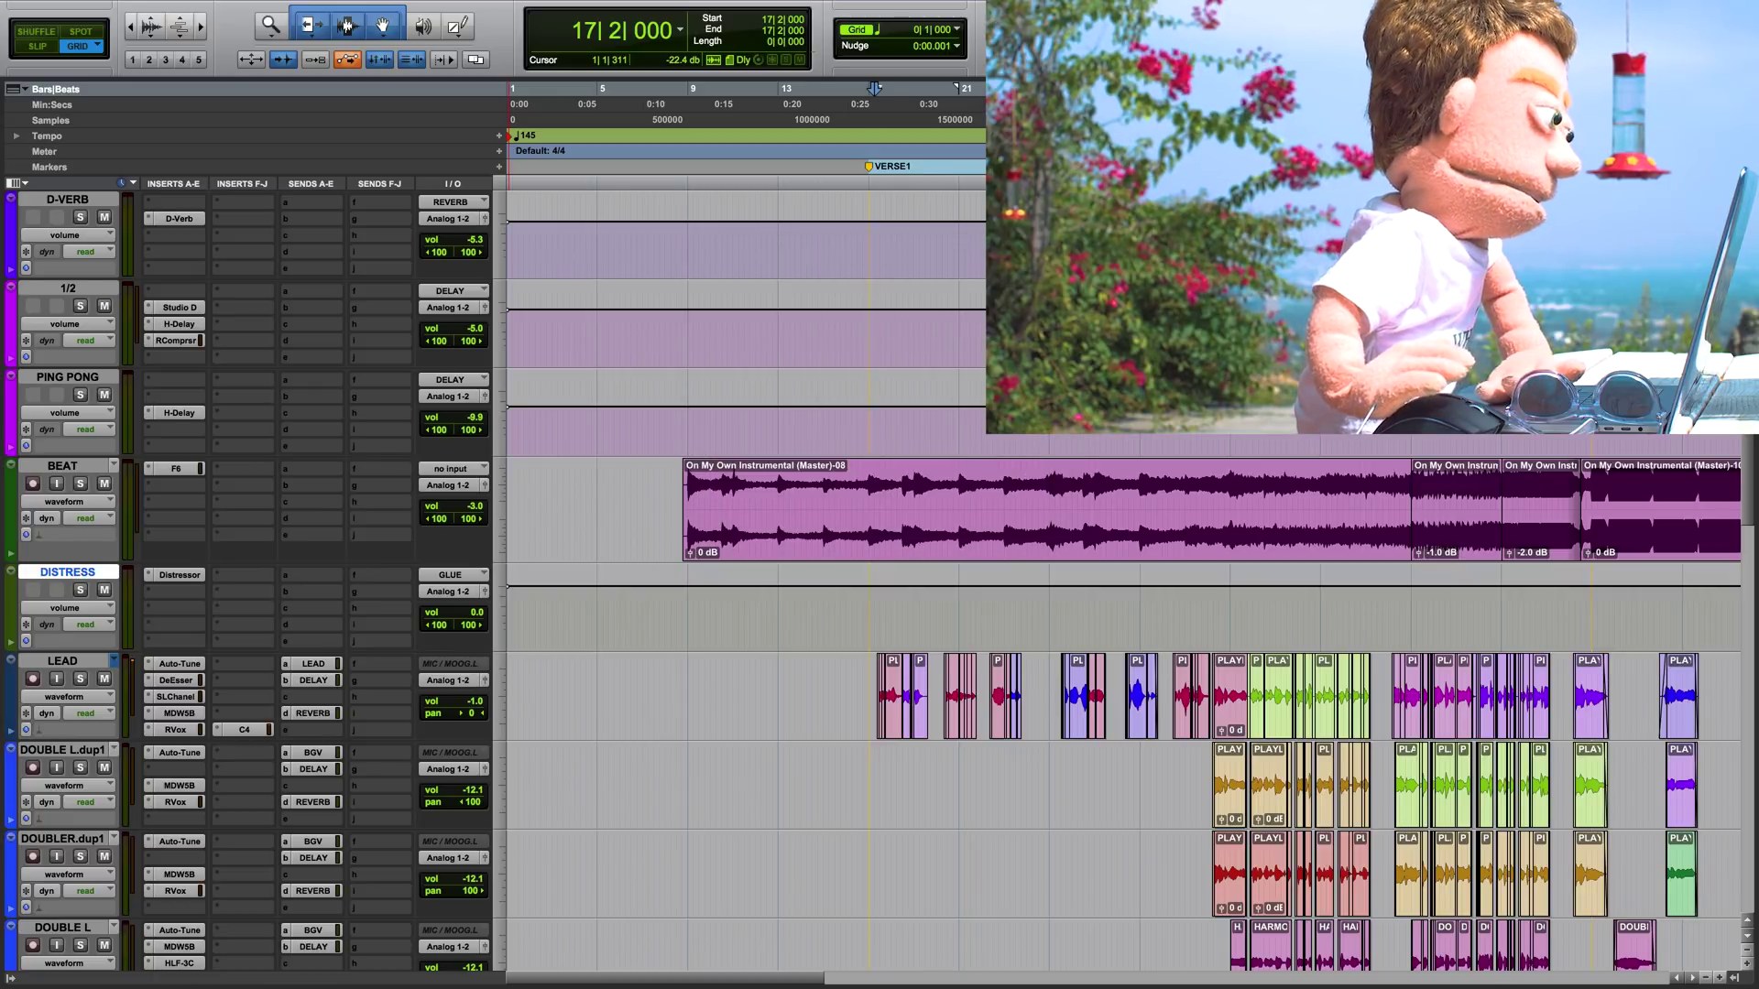
# Route the BEAT track's send b to the GLUE bus
pyautogui.scroll(-5, 201, 721)
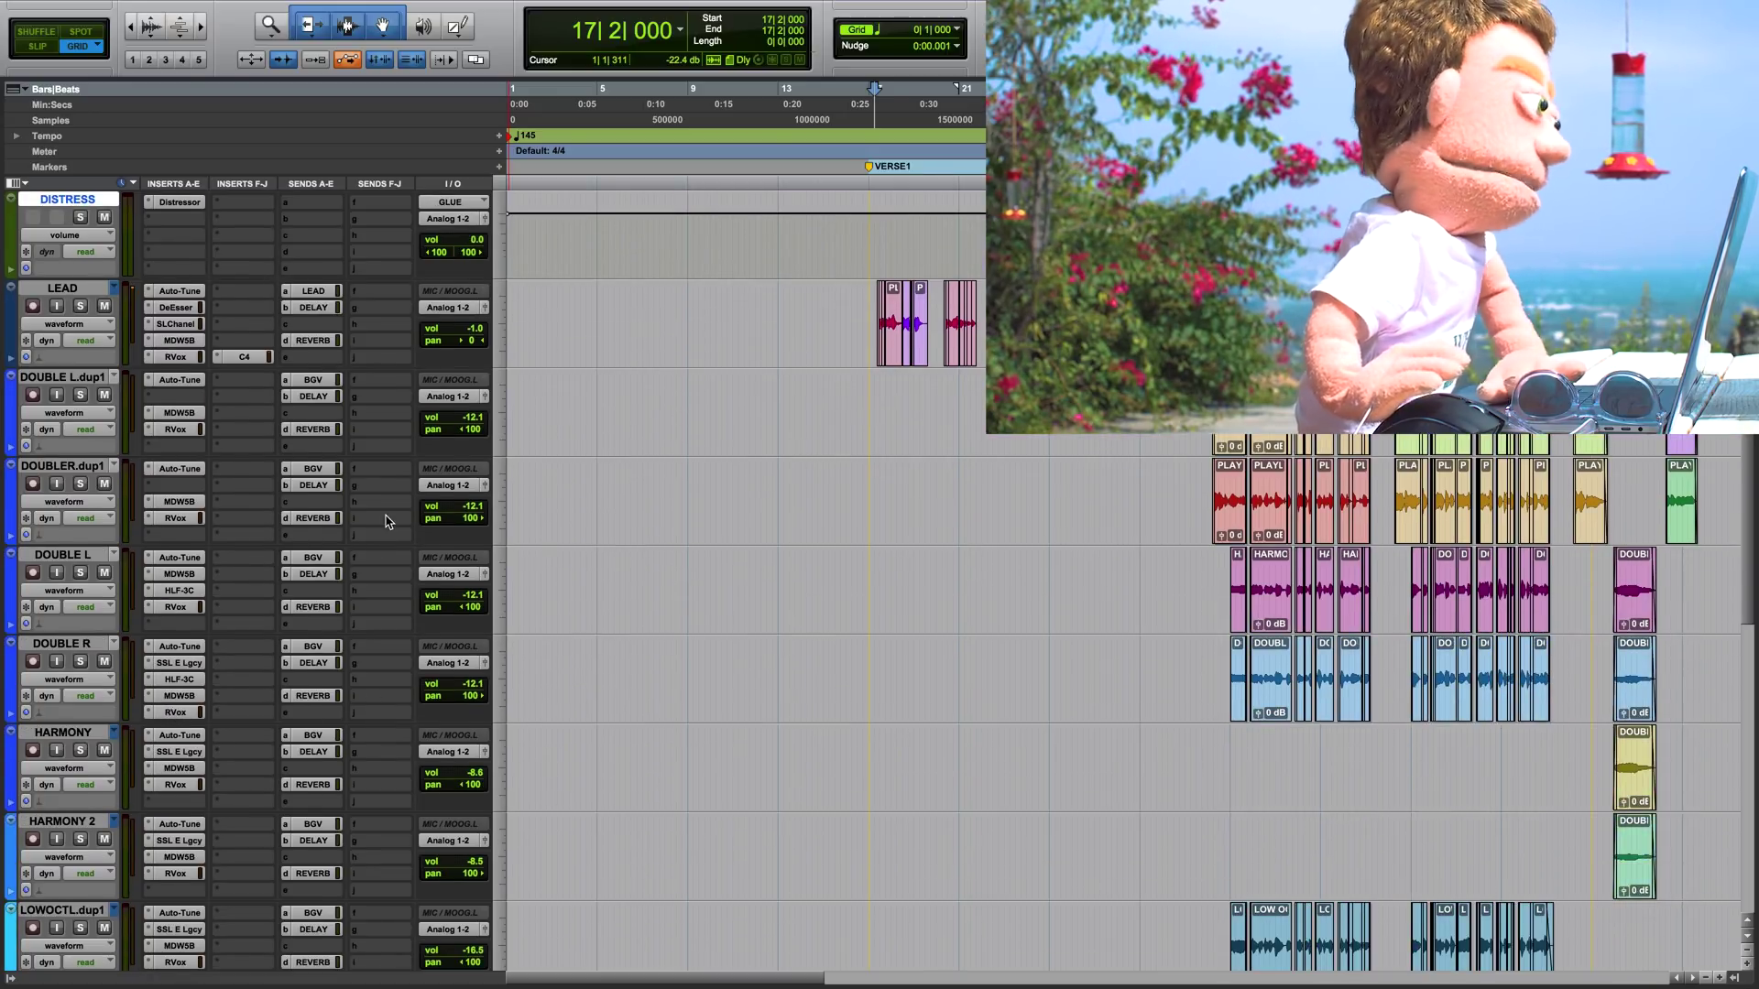
pyautogui.scroll(2, 386, 521)
pyautogui.click(327, 308)
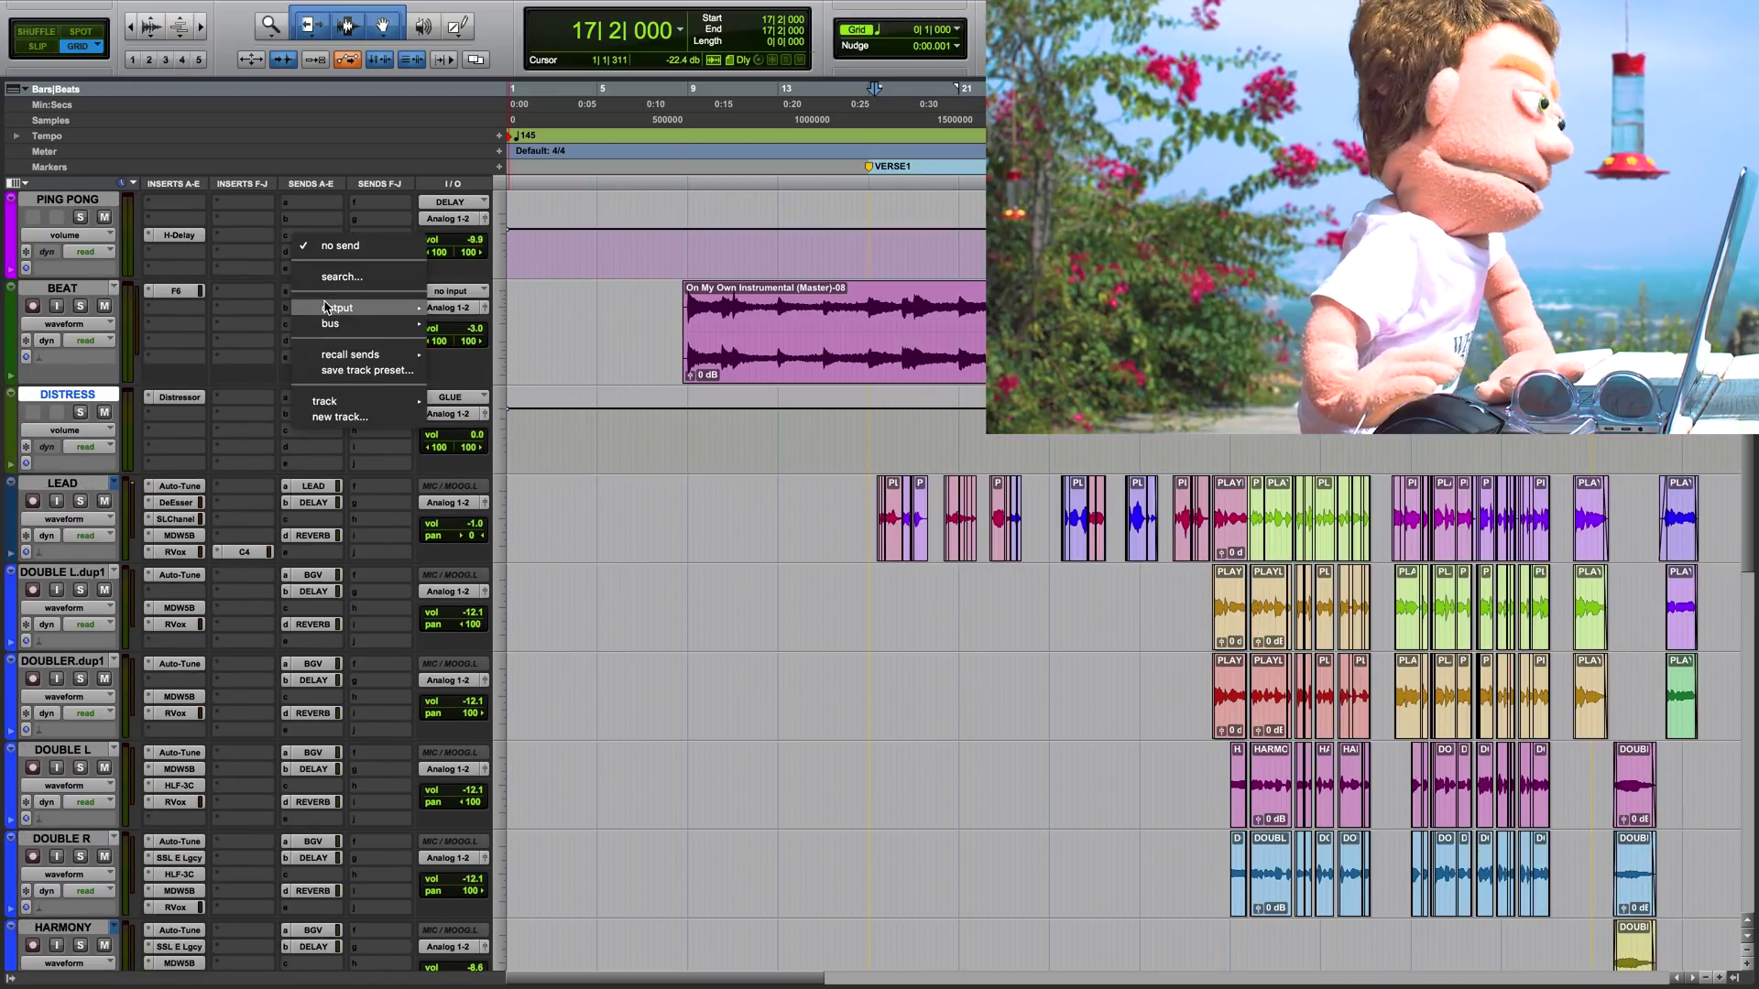
pyautogui.moveTo(339, 308)
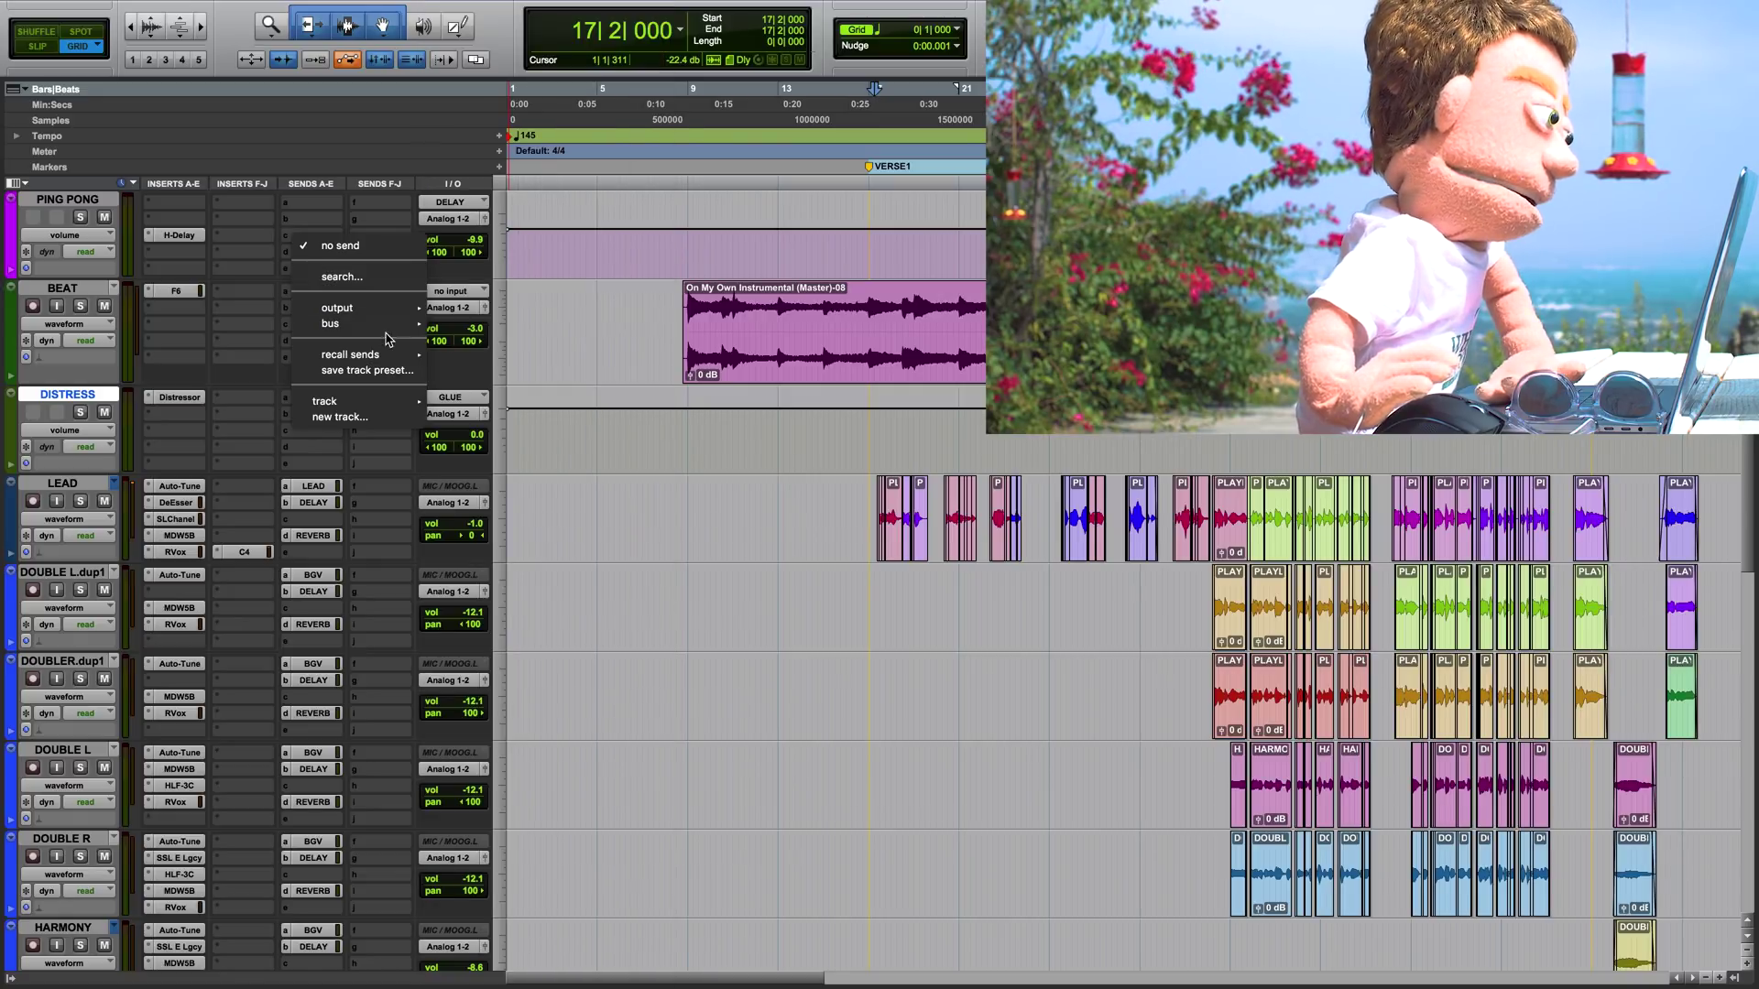
pyautogui.moveTo(403, 324)
pyautogui.moveTo(550, 329)
pyautogui.click(629, 159)
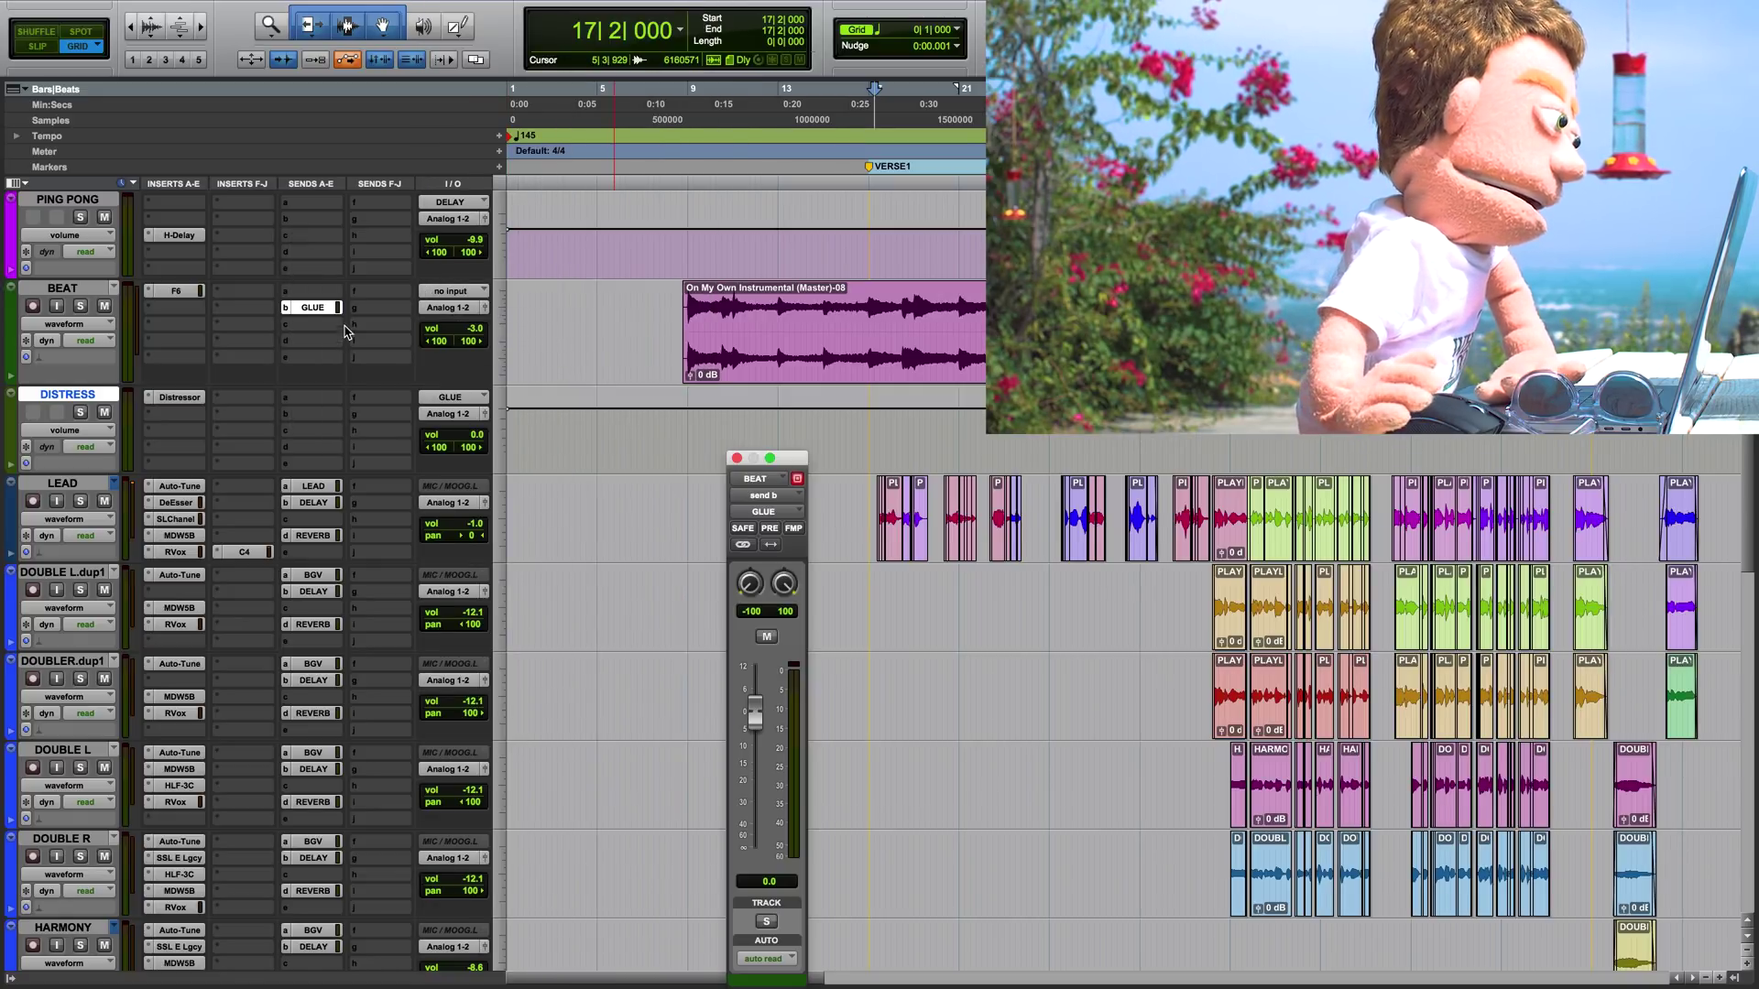
# Copy the GLUE send onto the vocal tracks, DOUBLE L.dup1 and PING PONG
pyautogui.moveTo(312, 310); pyautogui.dragTo(376, 509)
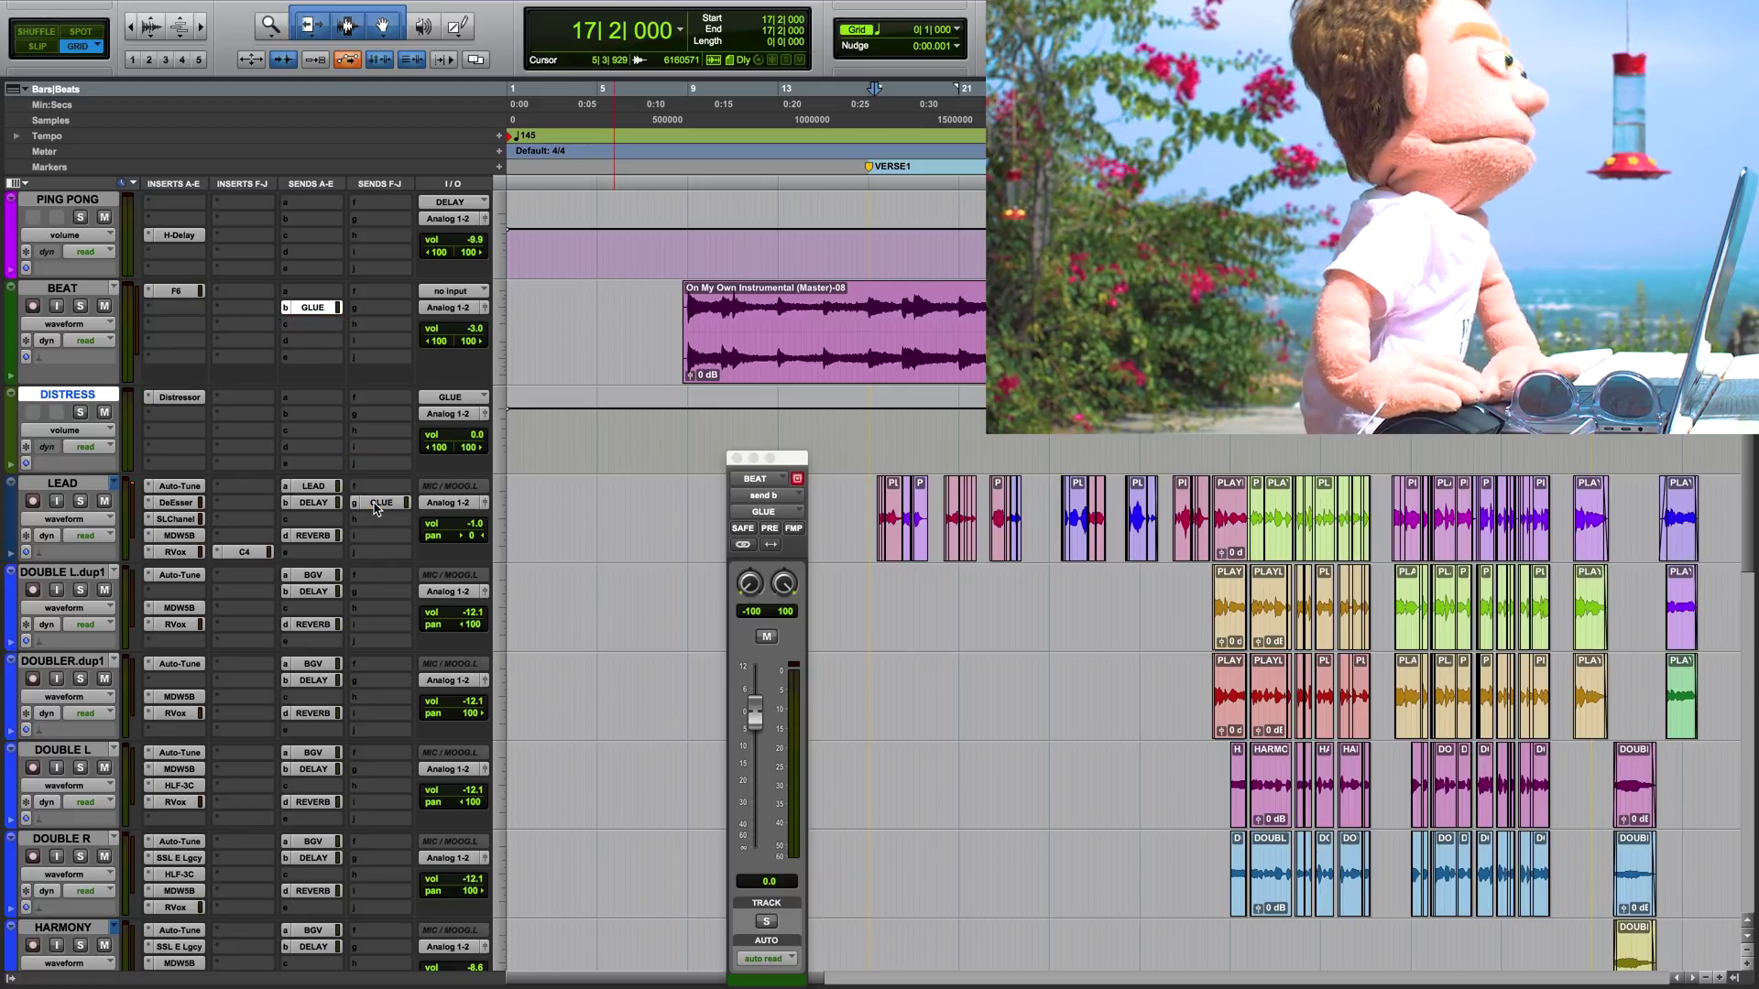
pyautogui.moveTo(385, 580); pyautogui.dragTo(387, 686)
pyautogui.scroll(2, 390, 732)
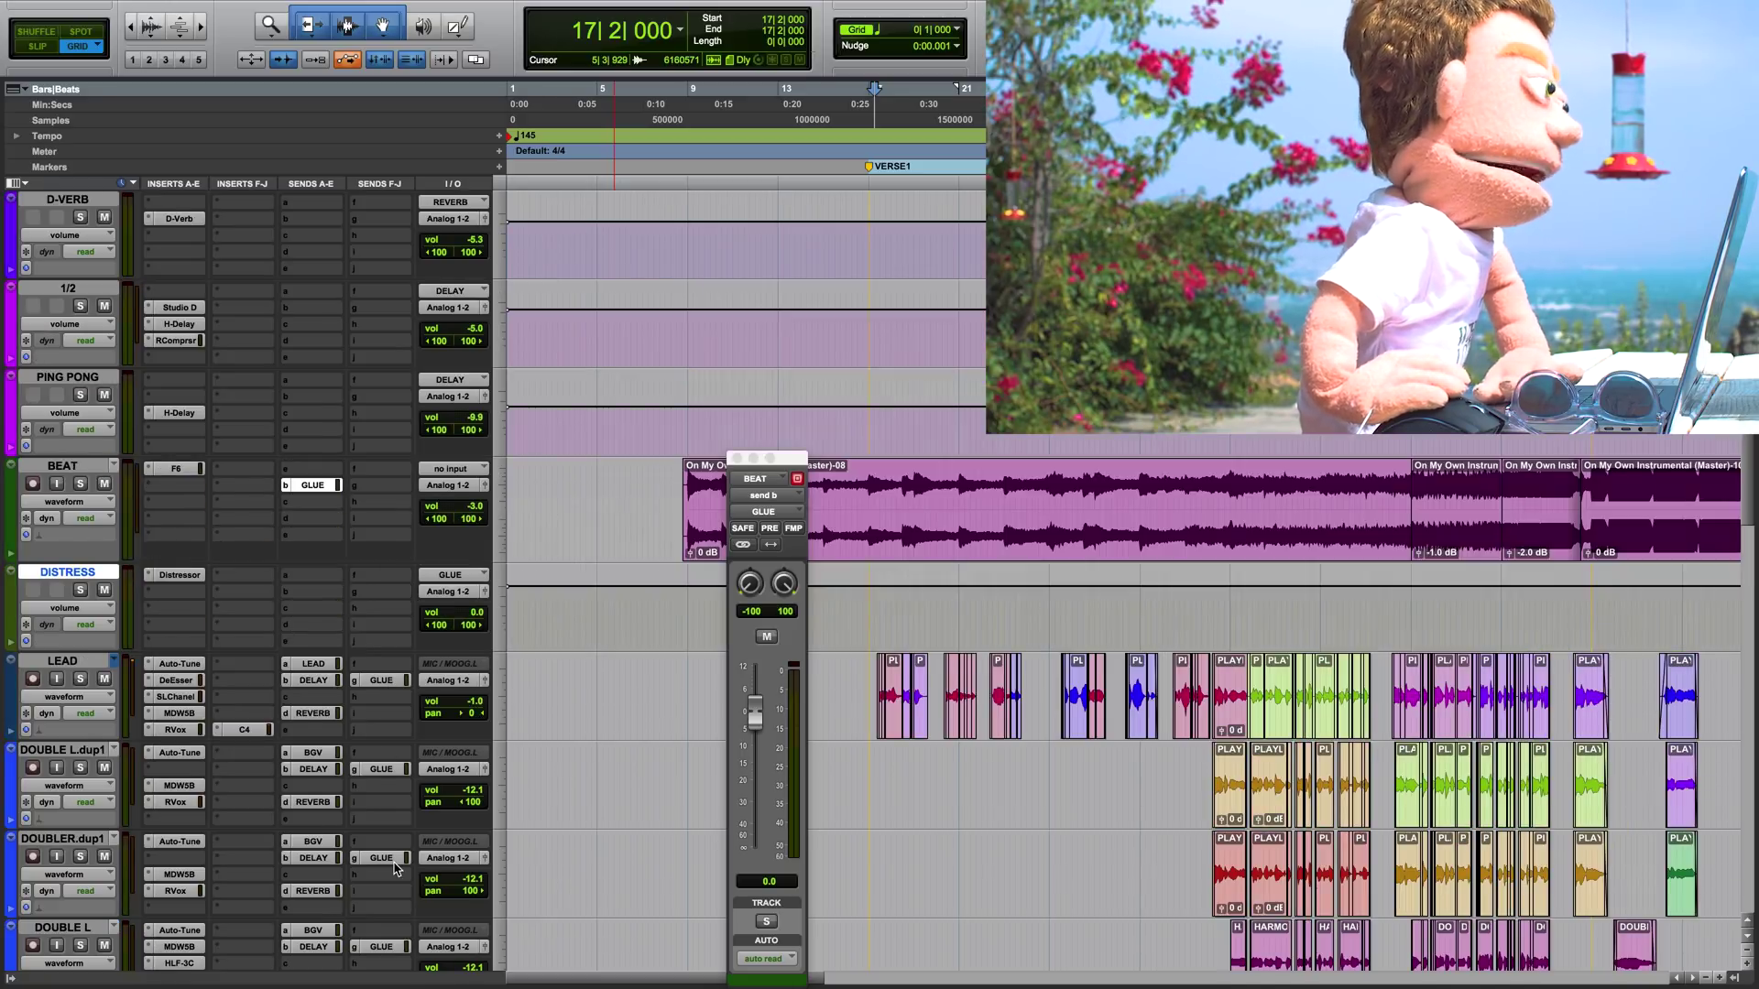
pyautogui.scroll(3, 395, 869)
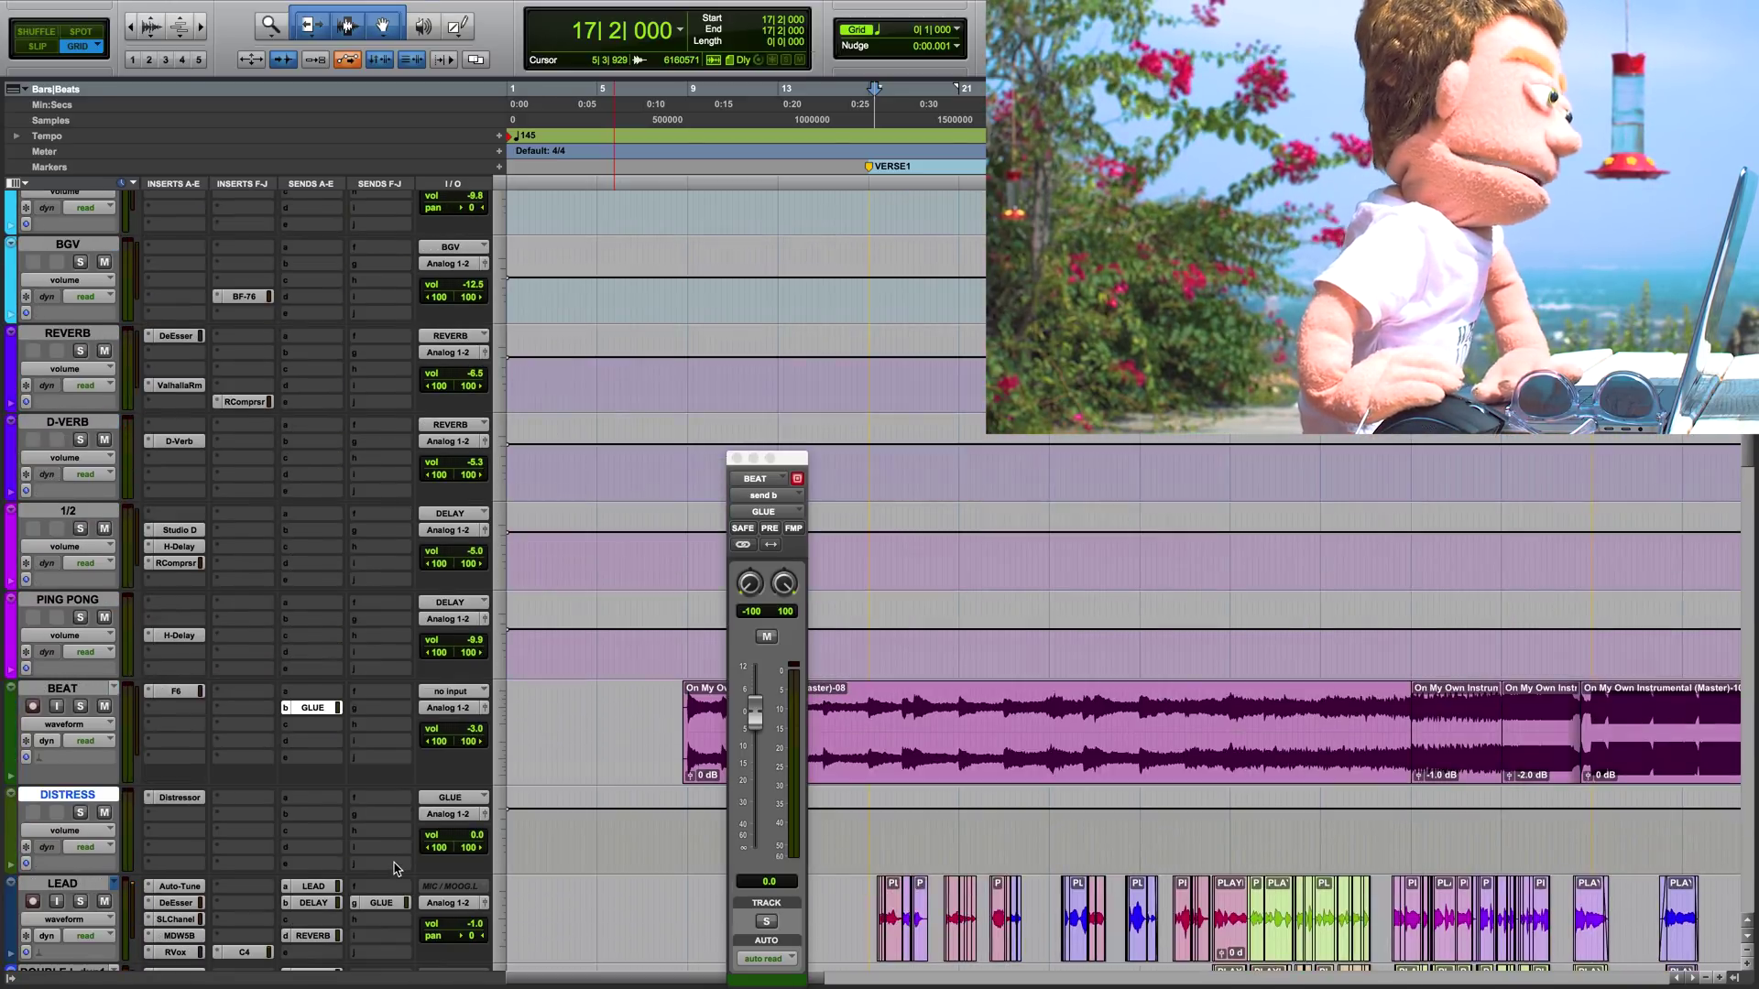
pyautogui.scroll(-2, 396, 869)
pyautogui.moveTo(384, 772); pyautogui.dragTo(382, 238)
pyautogui.scroll(2, 382, 238)
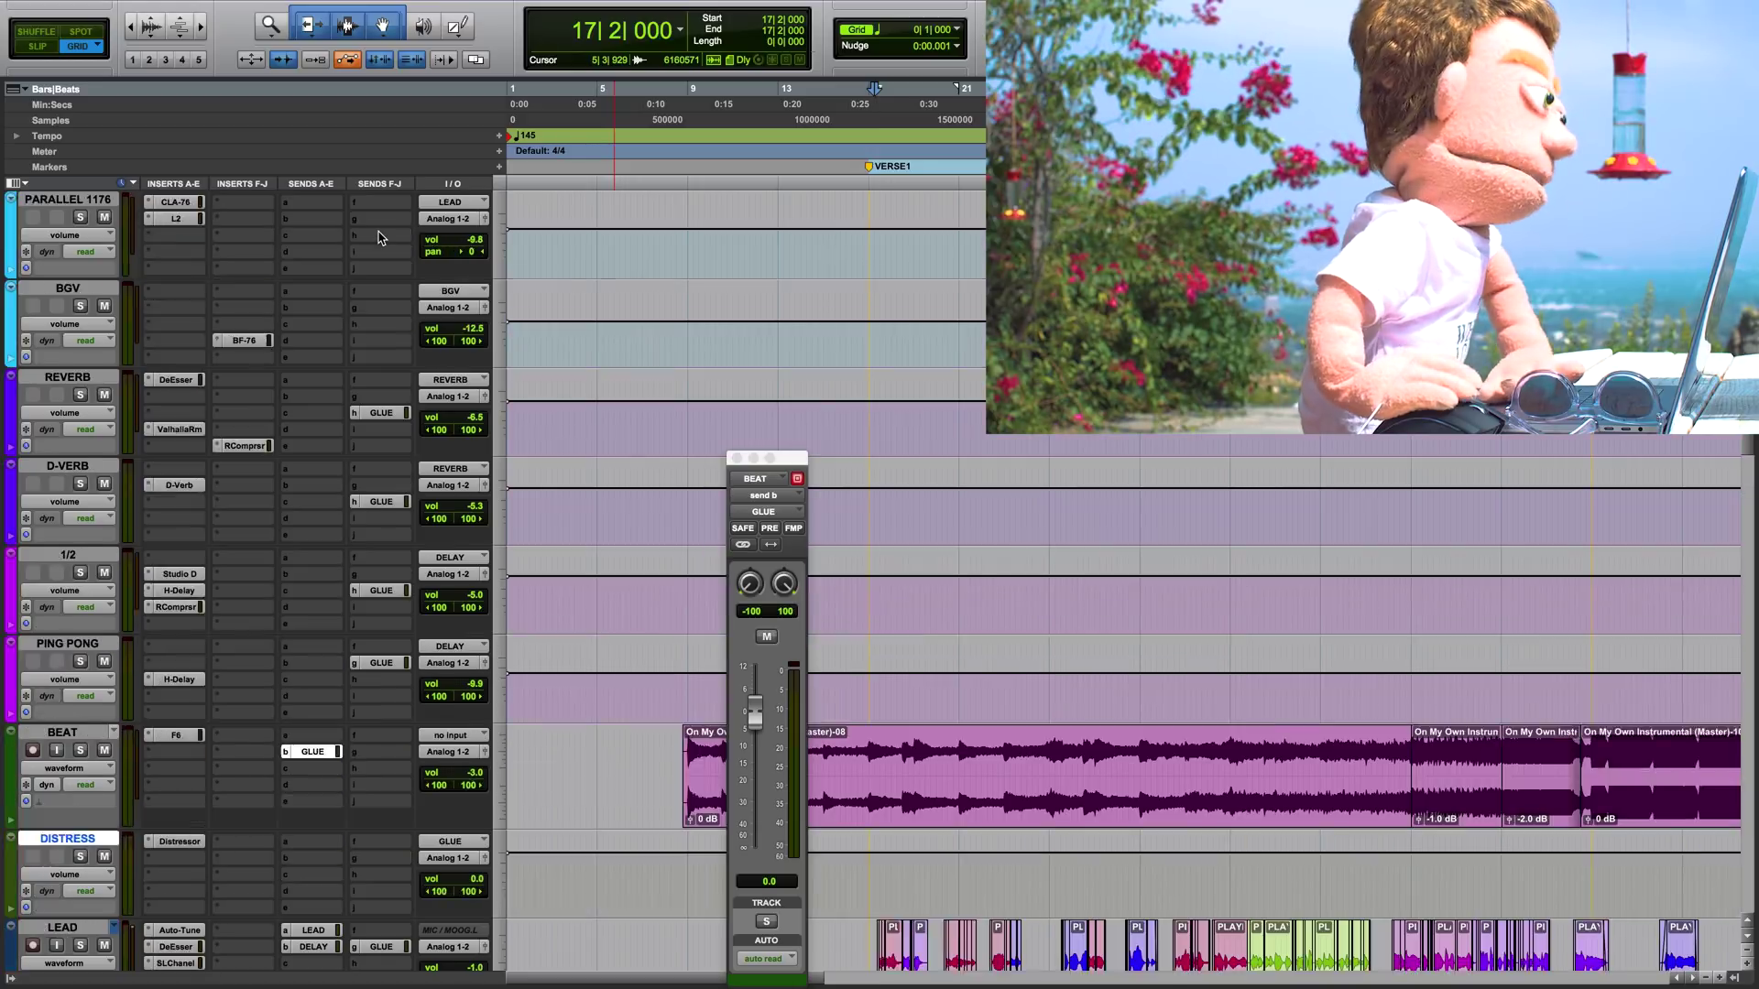
pyautogui.scroll(1, 382, 237)
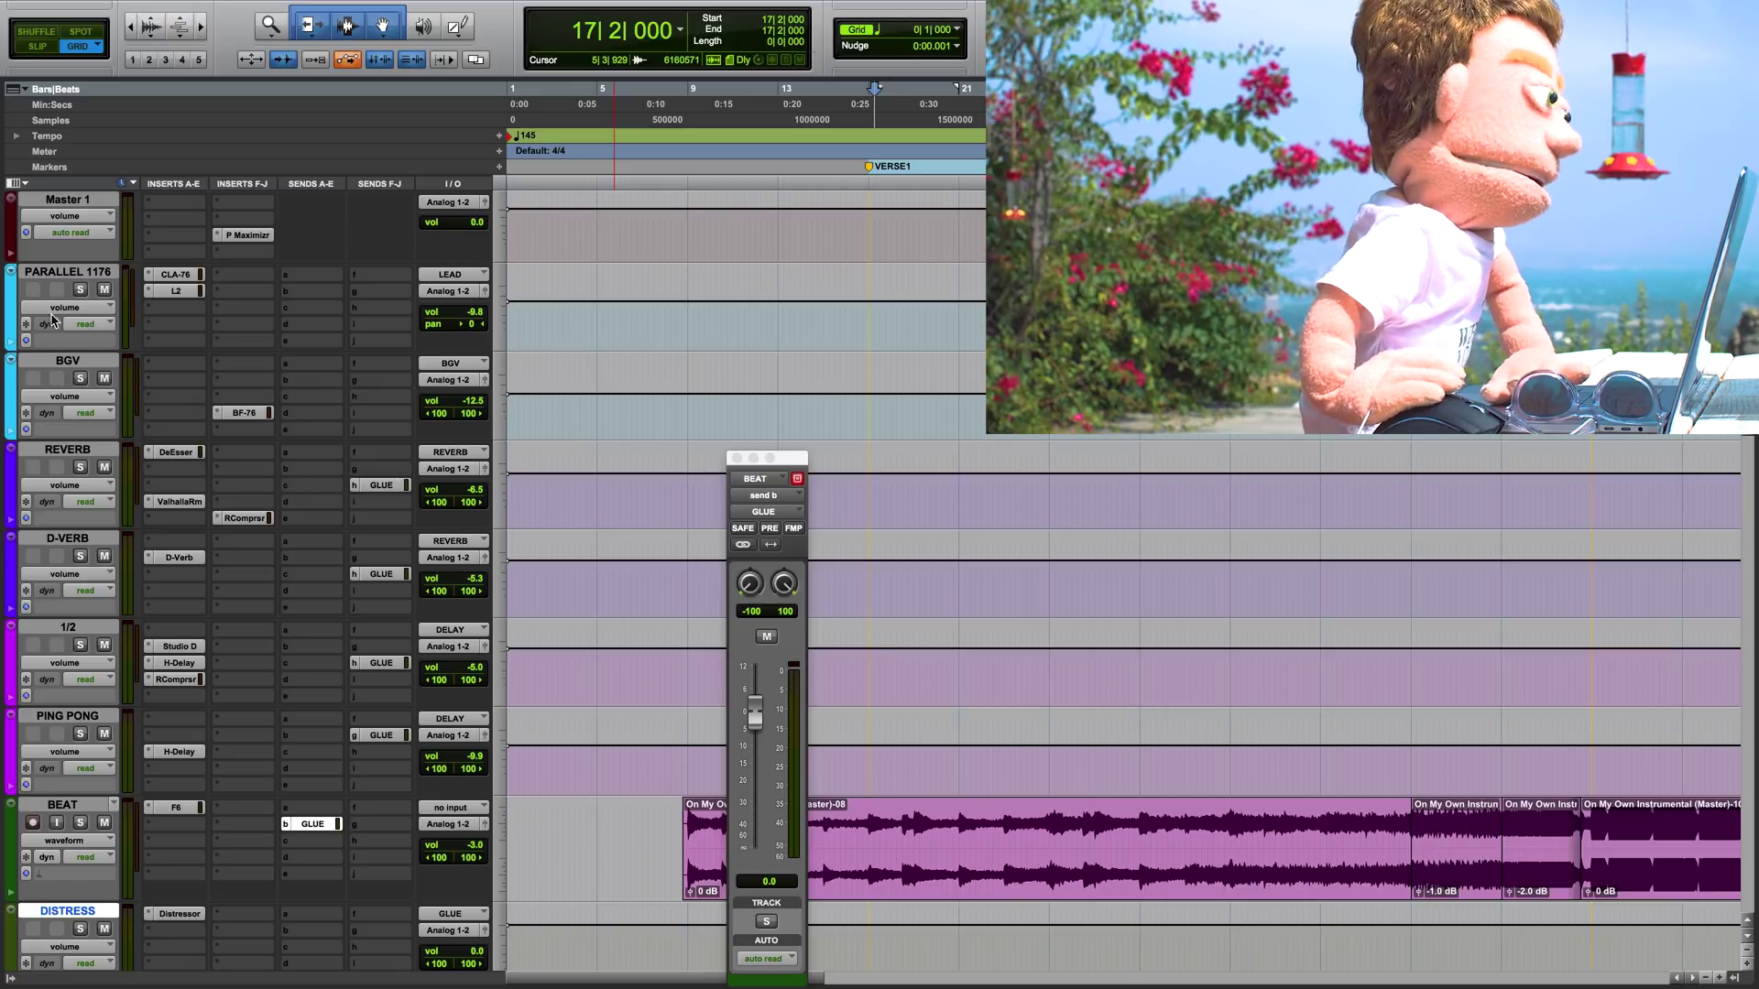
pyautogui.scroll(-15, 352, 410)
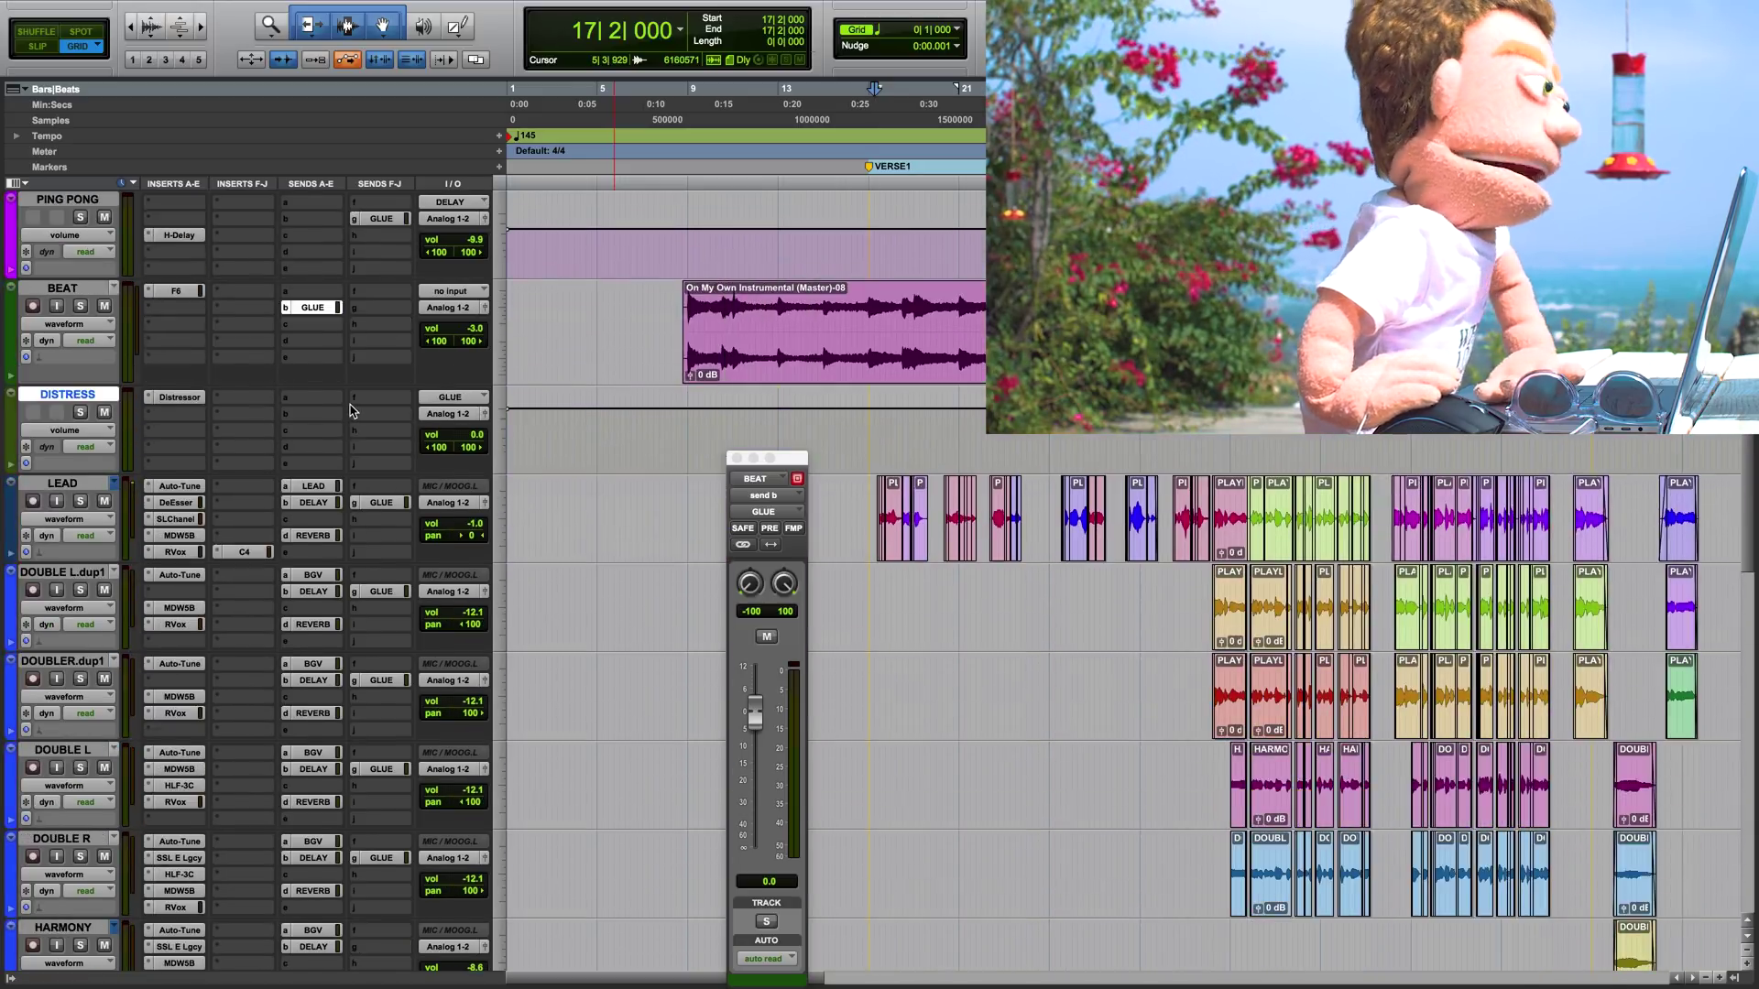
pyautogui.scroll(3, 370, 367)
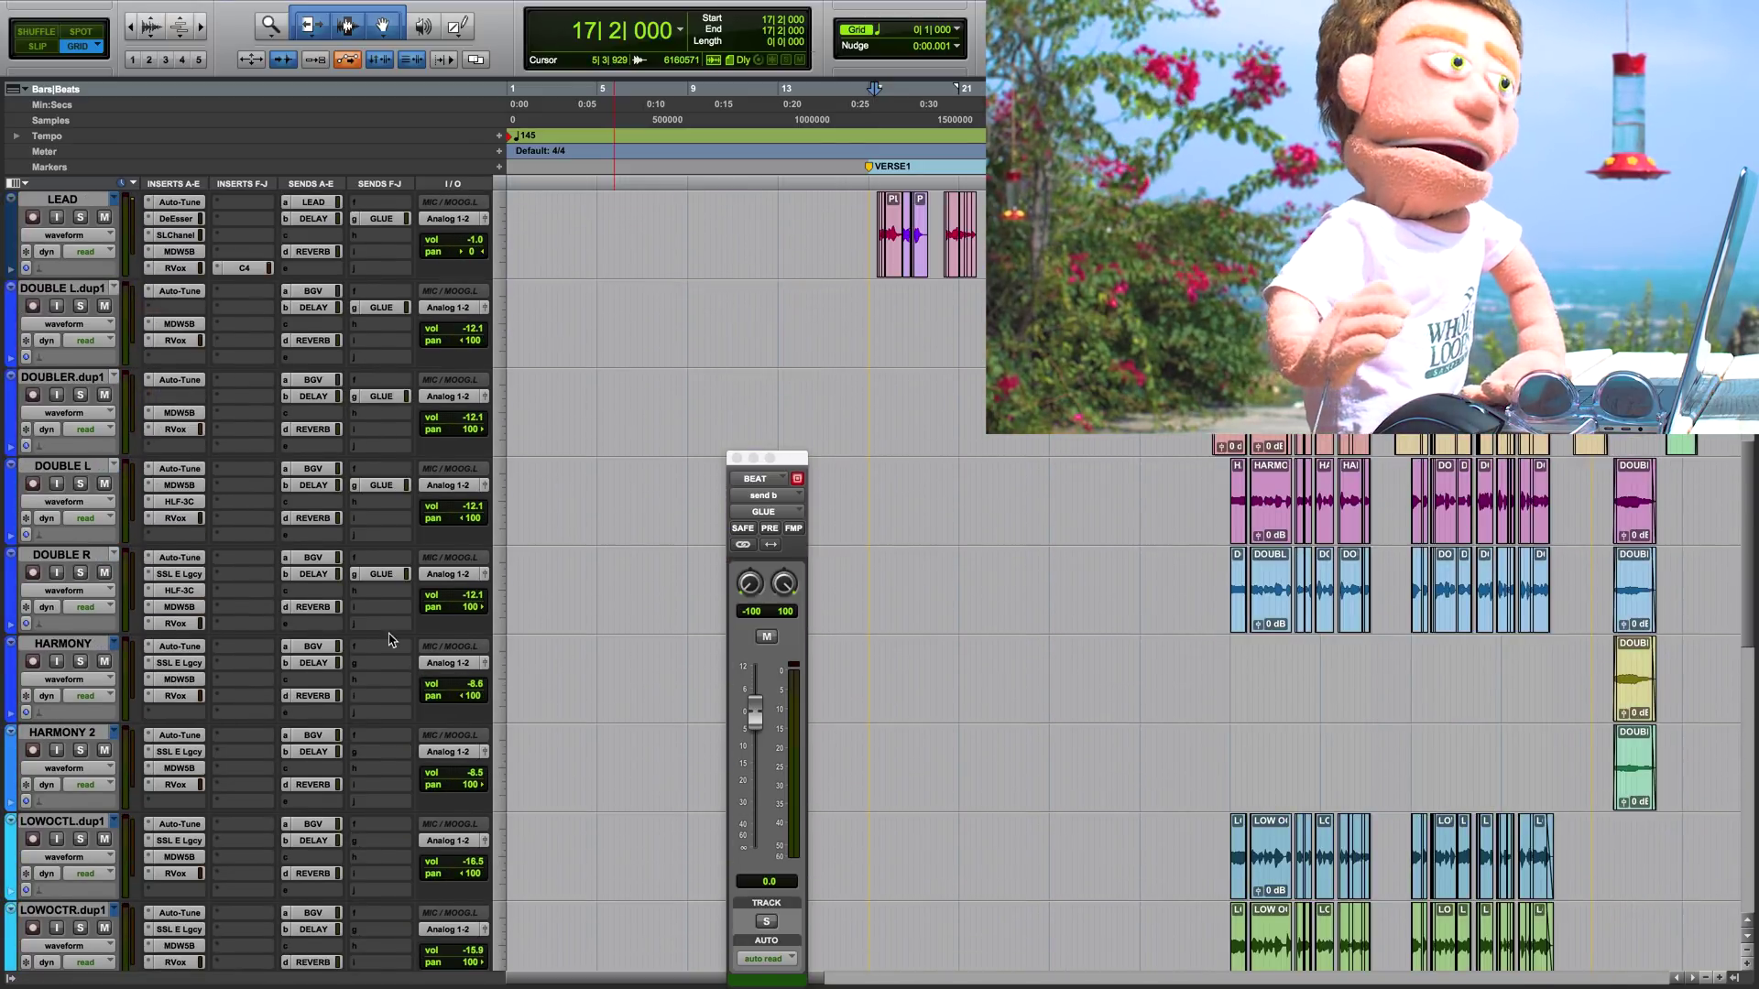
# Copy the GLUE send onto HARMONY and lower BEAT's GLUE send to -5.7 dB
pyautogui.moveTo(379, 578); pyautogui.dragTo(383, 753)
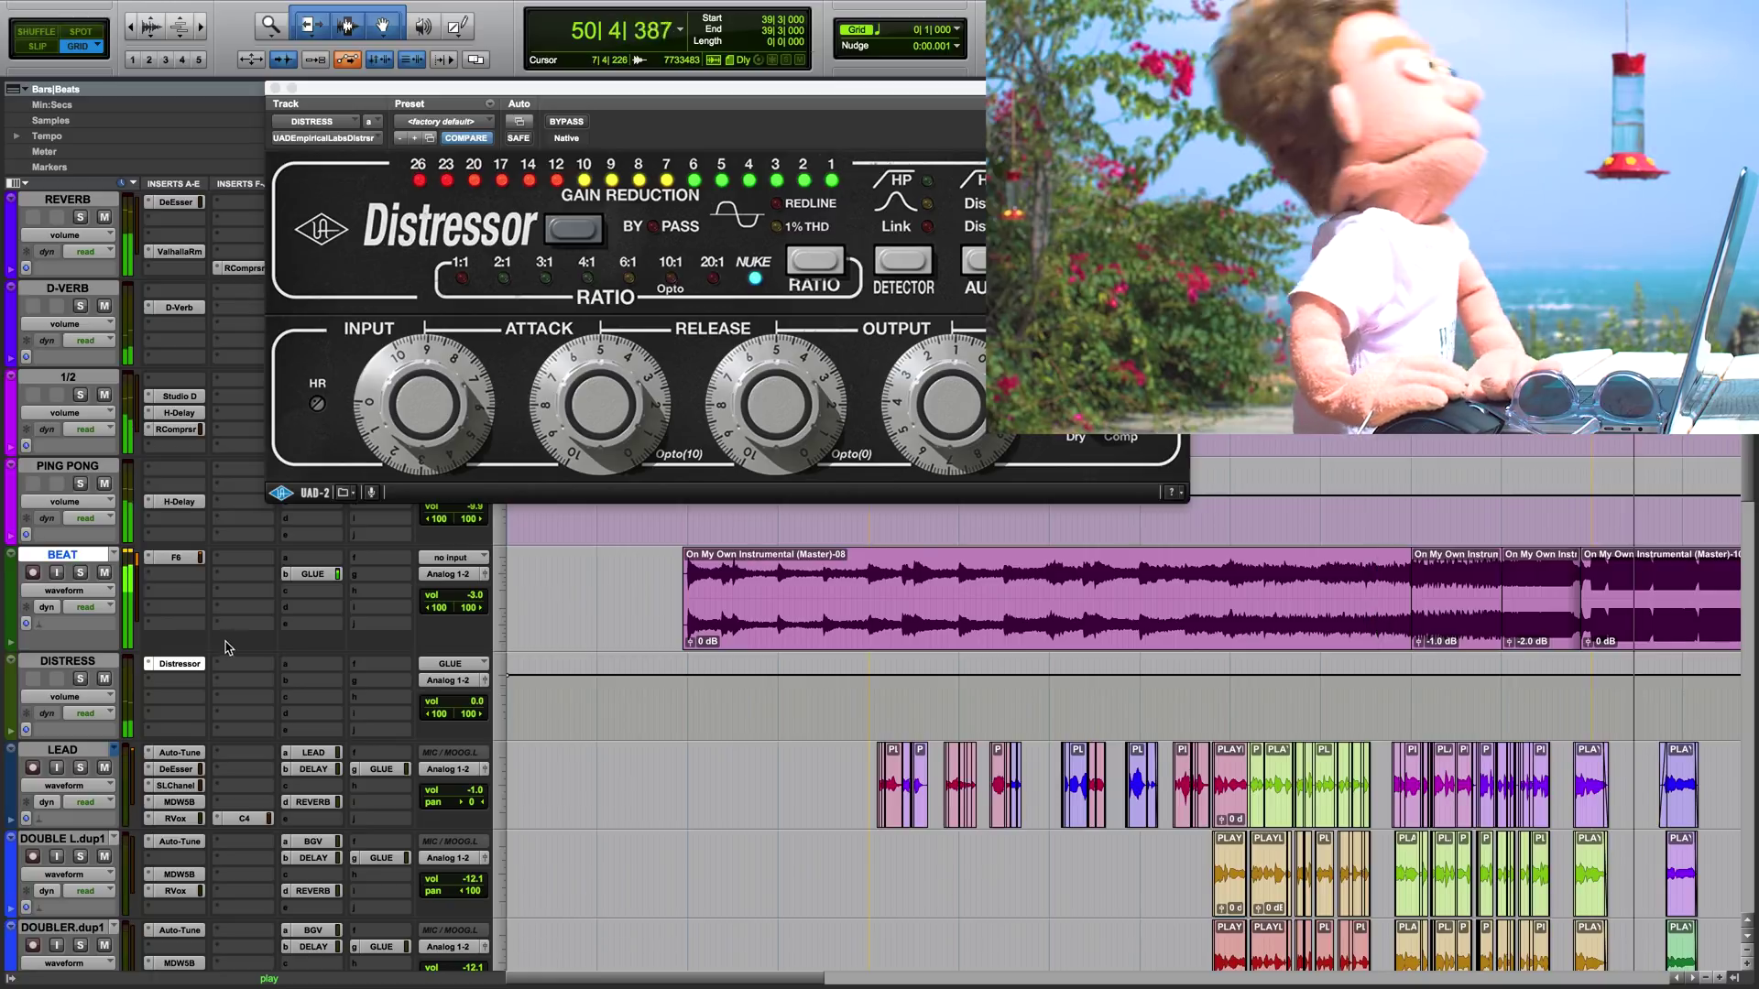
pyautogui.press('space')
pyautogui.click(313, 574)
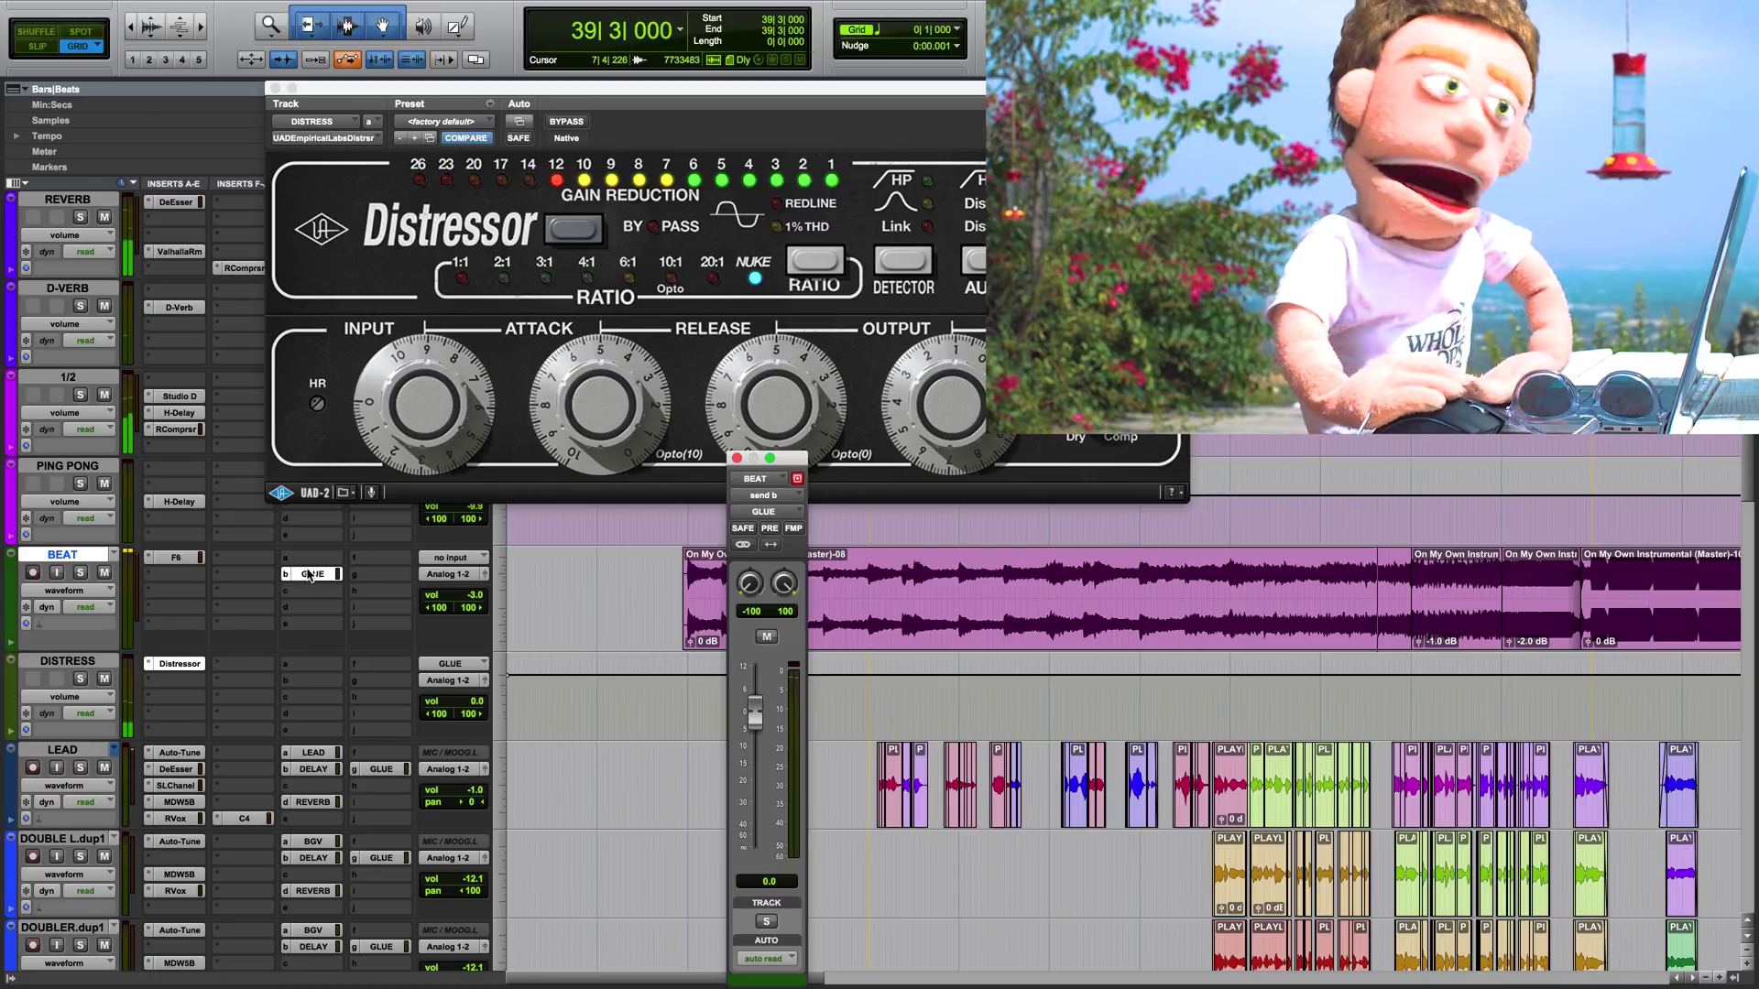
pyautogui.moveTo(763, 730); pyautogui.dragTo(757, 742)
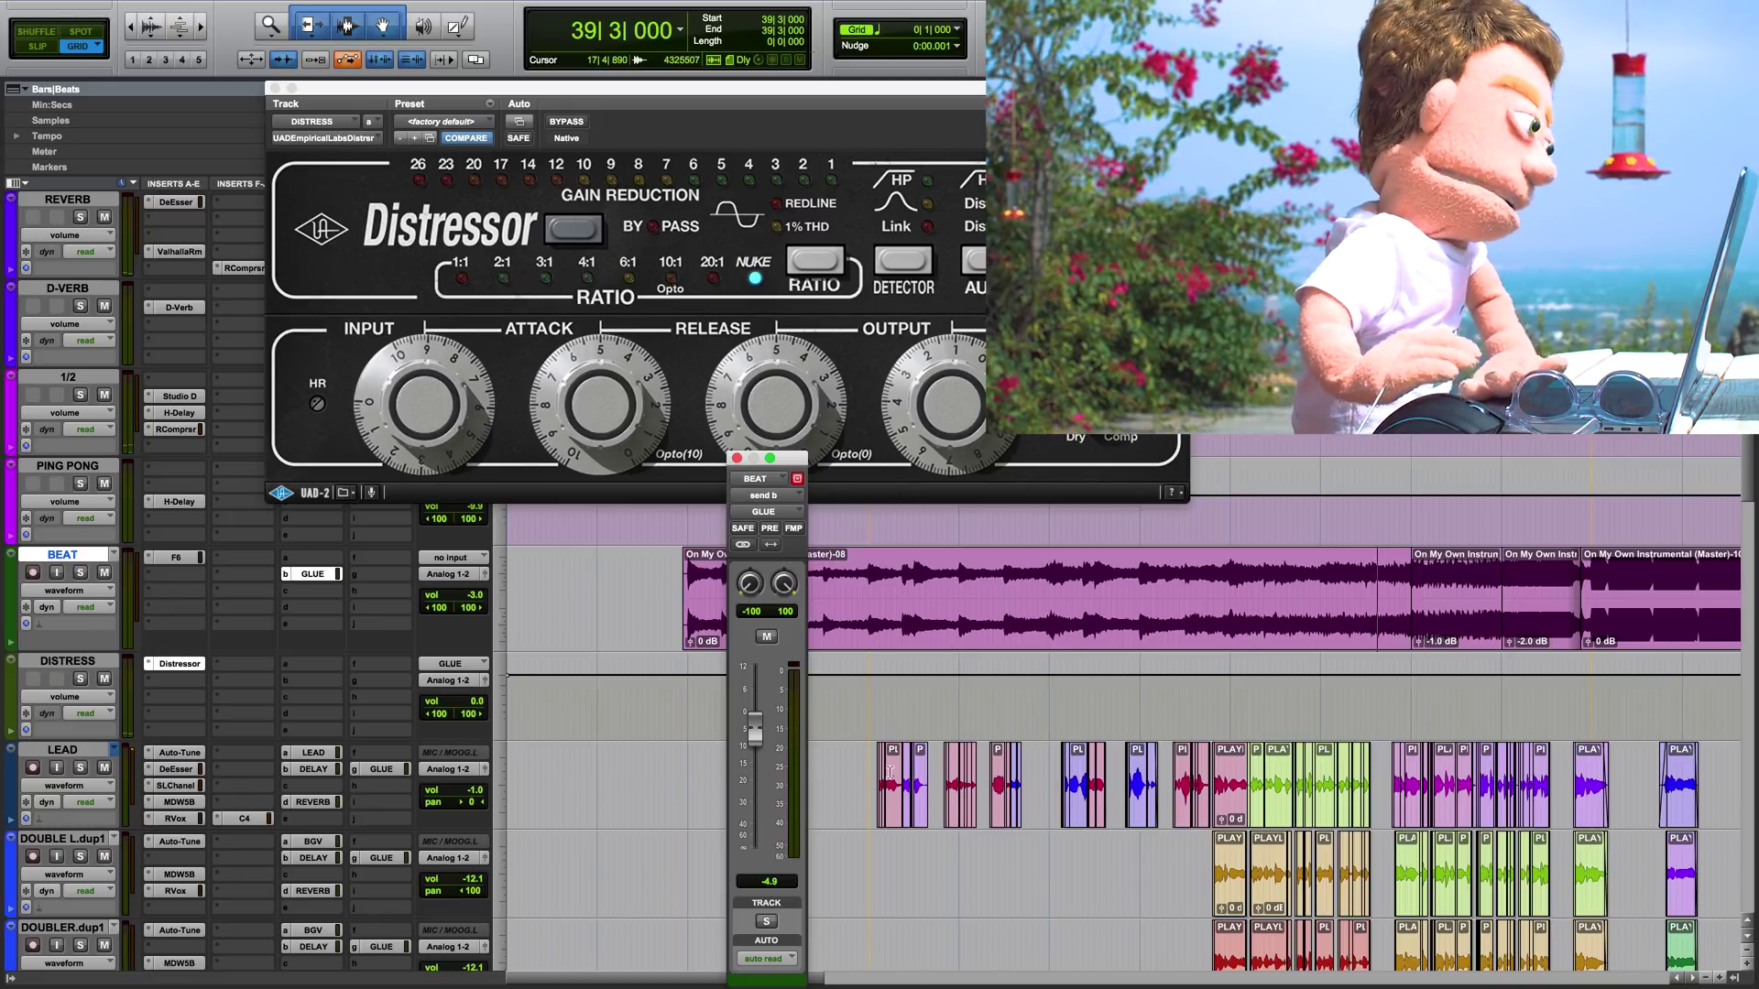
# Audition from bars 17 and 48 with DISTRESS muted and unmuted, then close the Distressor
pyautogui.click(870, 772)
pyautogui.press('space')
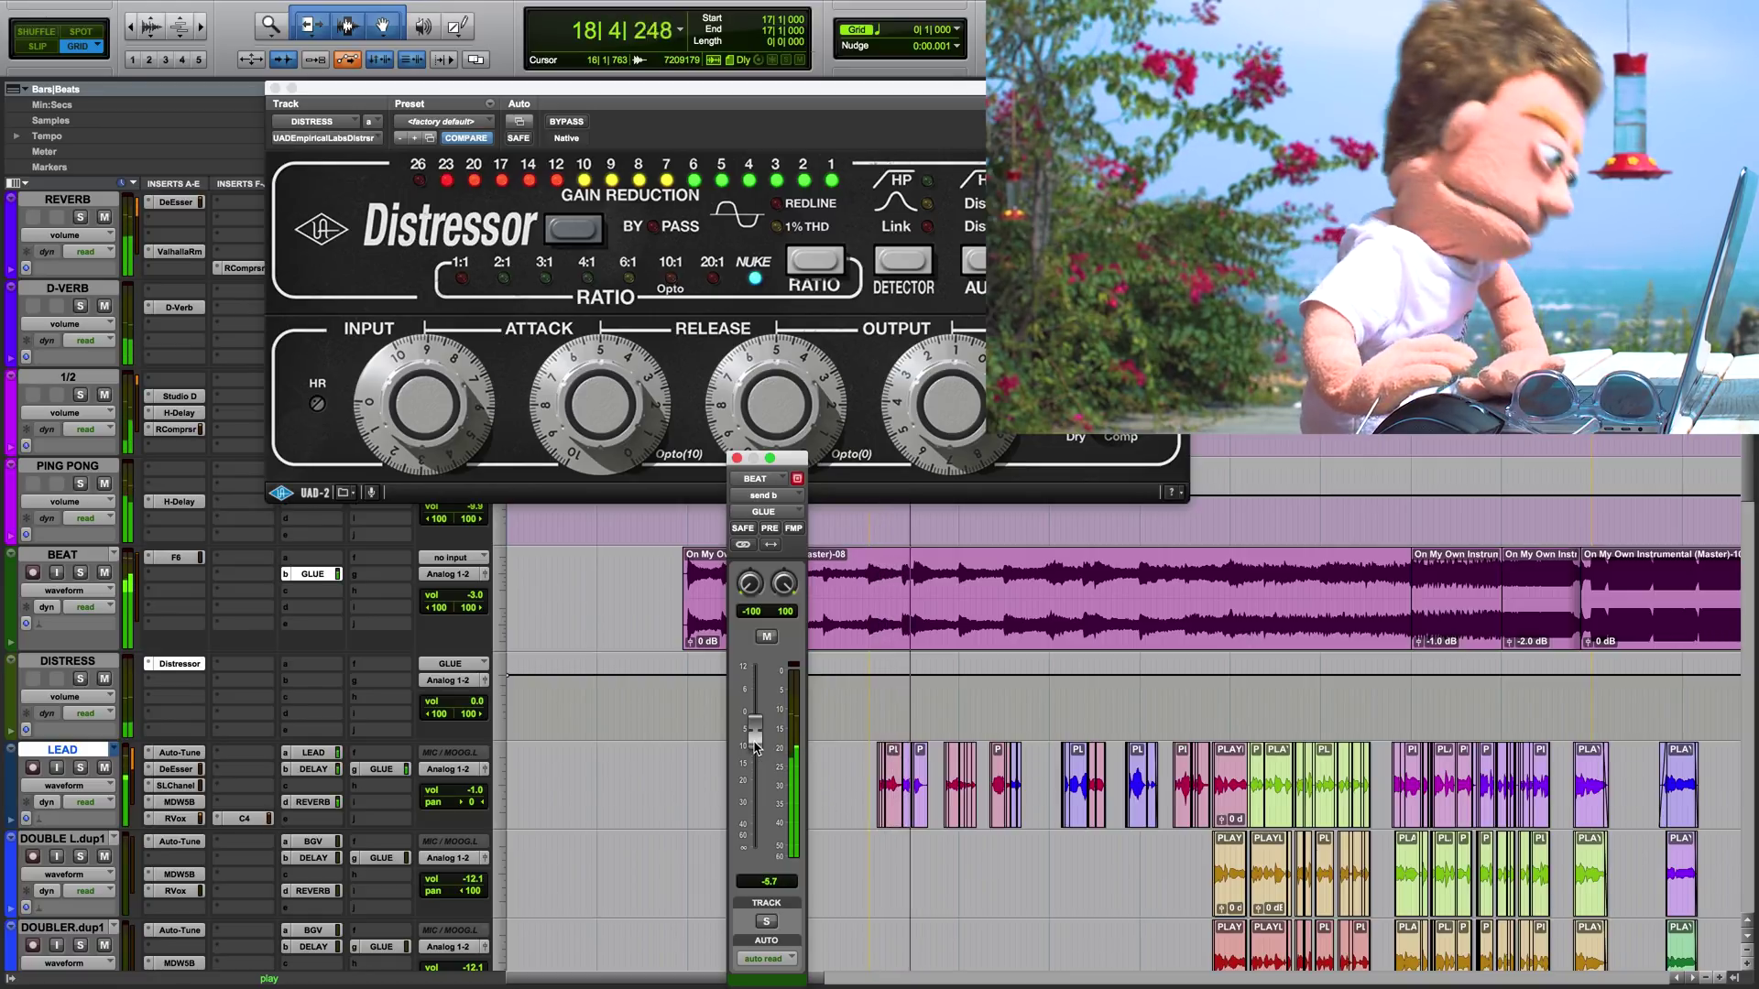
pyautogui.press('space')
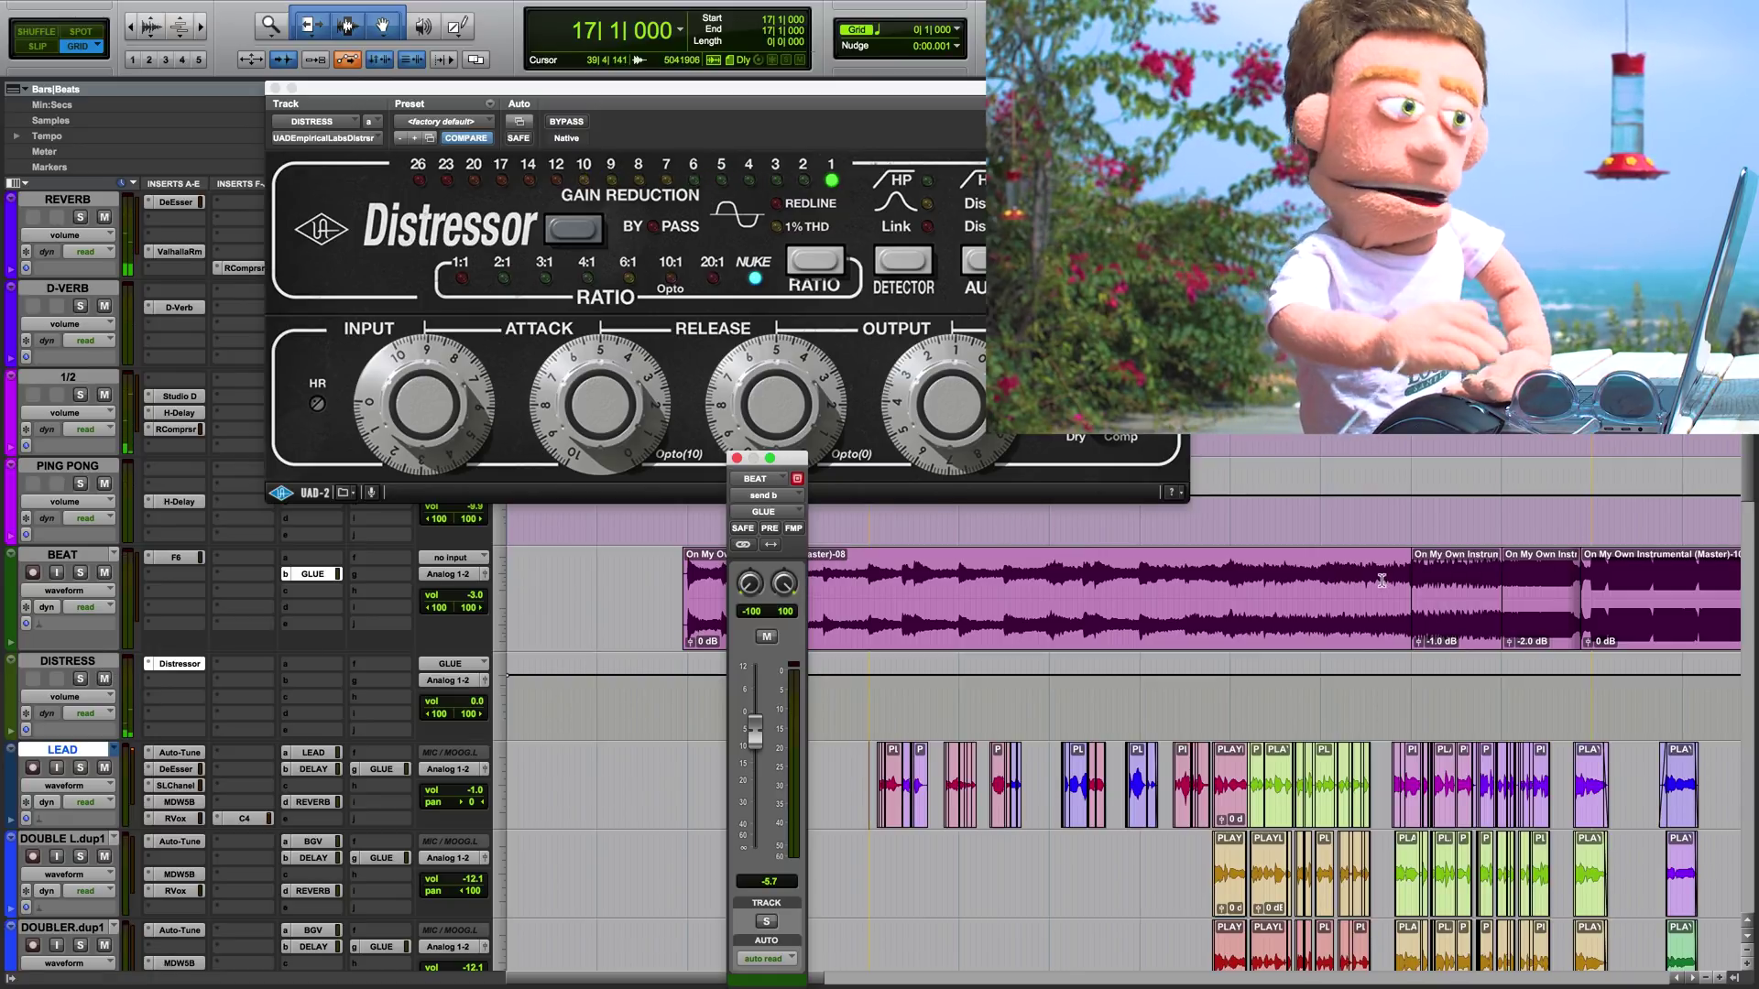
pyautogui.click(1556, 573)
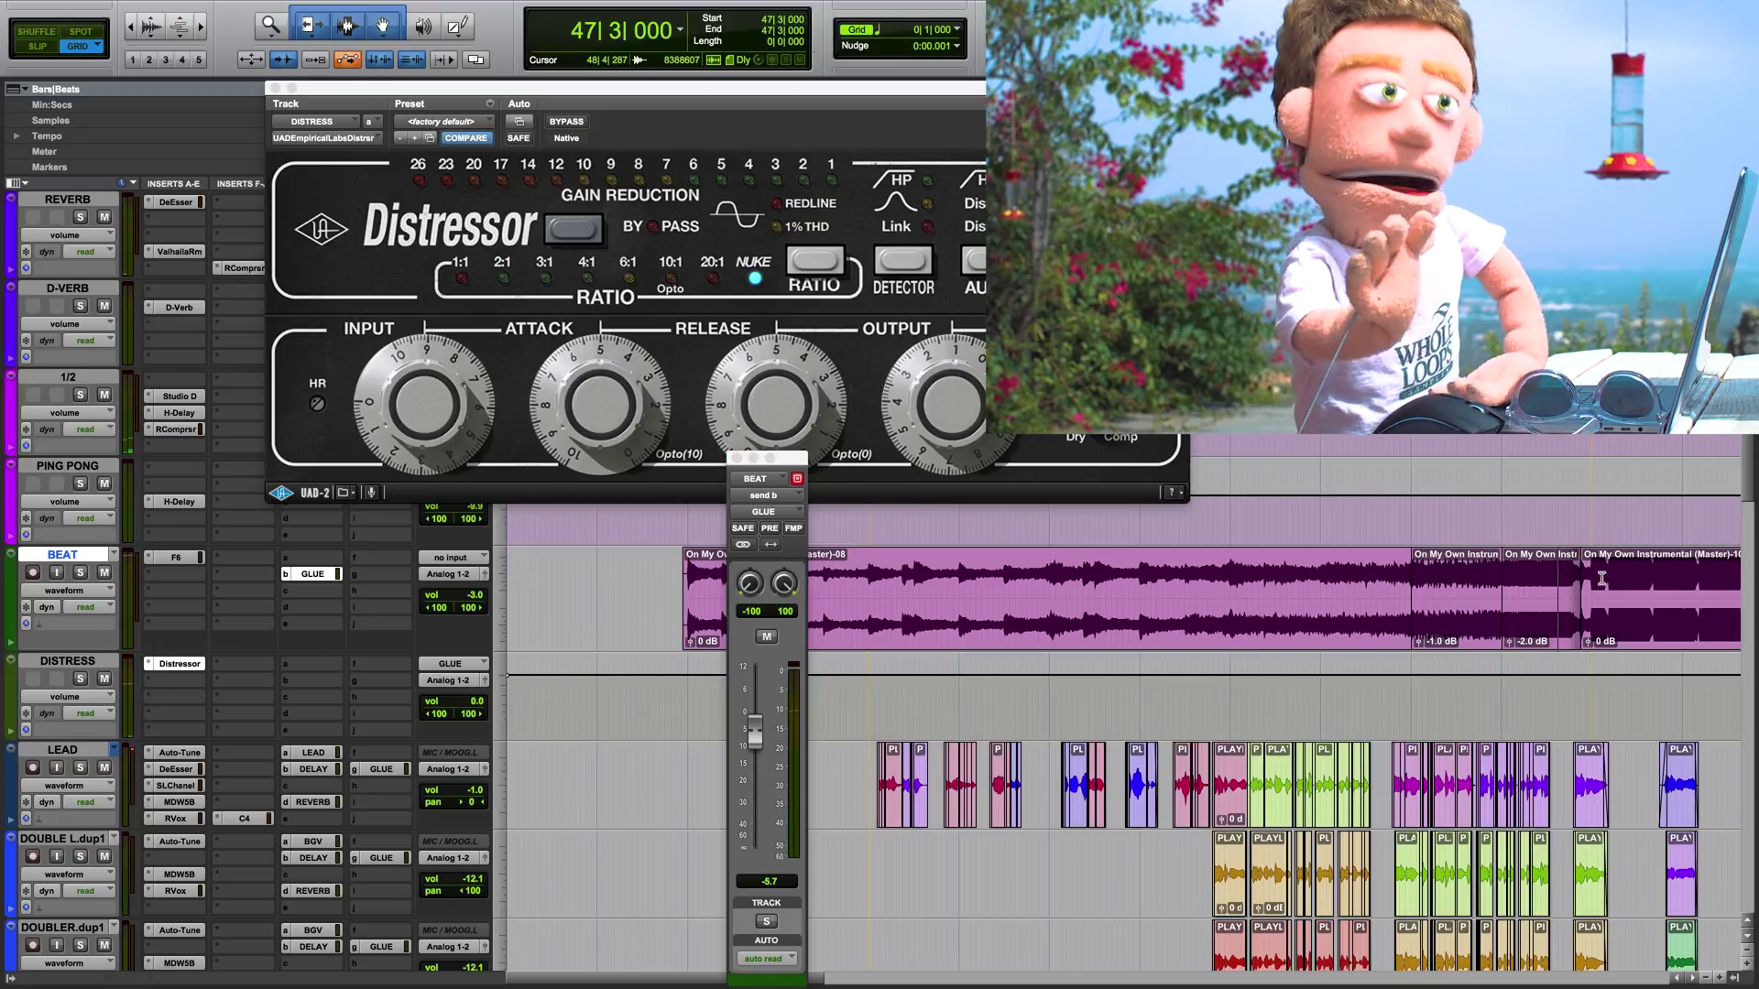
pyautogui.click(1583, 486)
pyautogui.press('space')
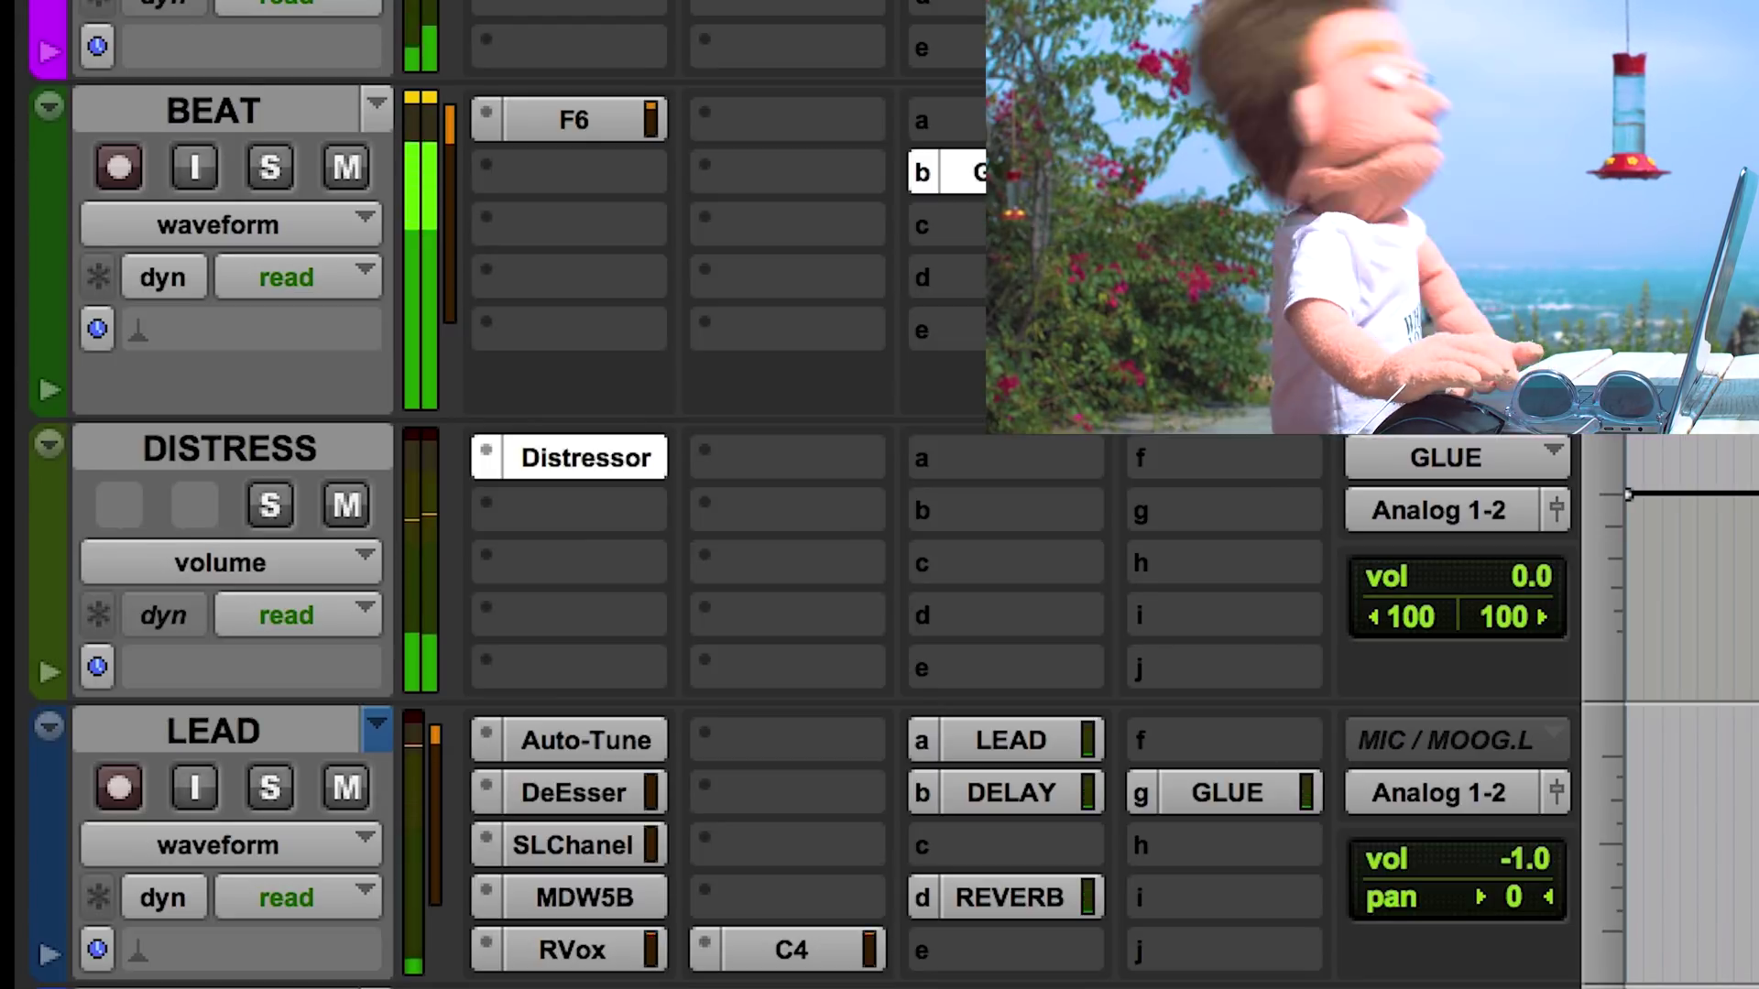
pyautogui.click(340, 508)
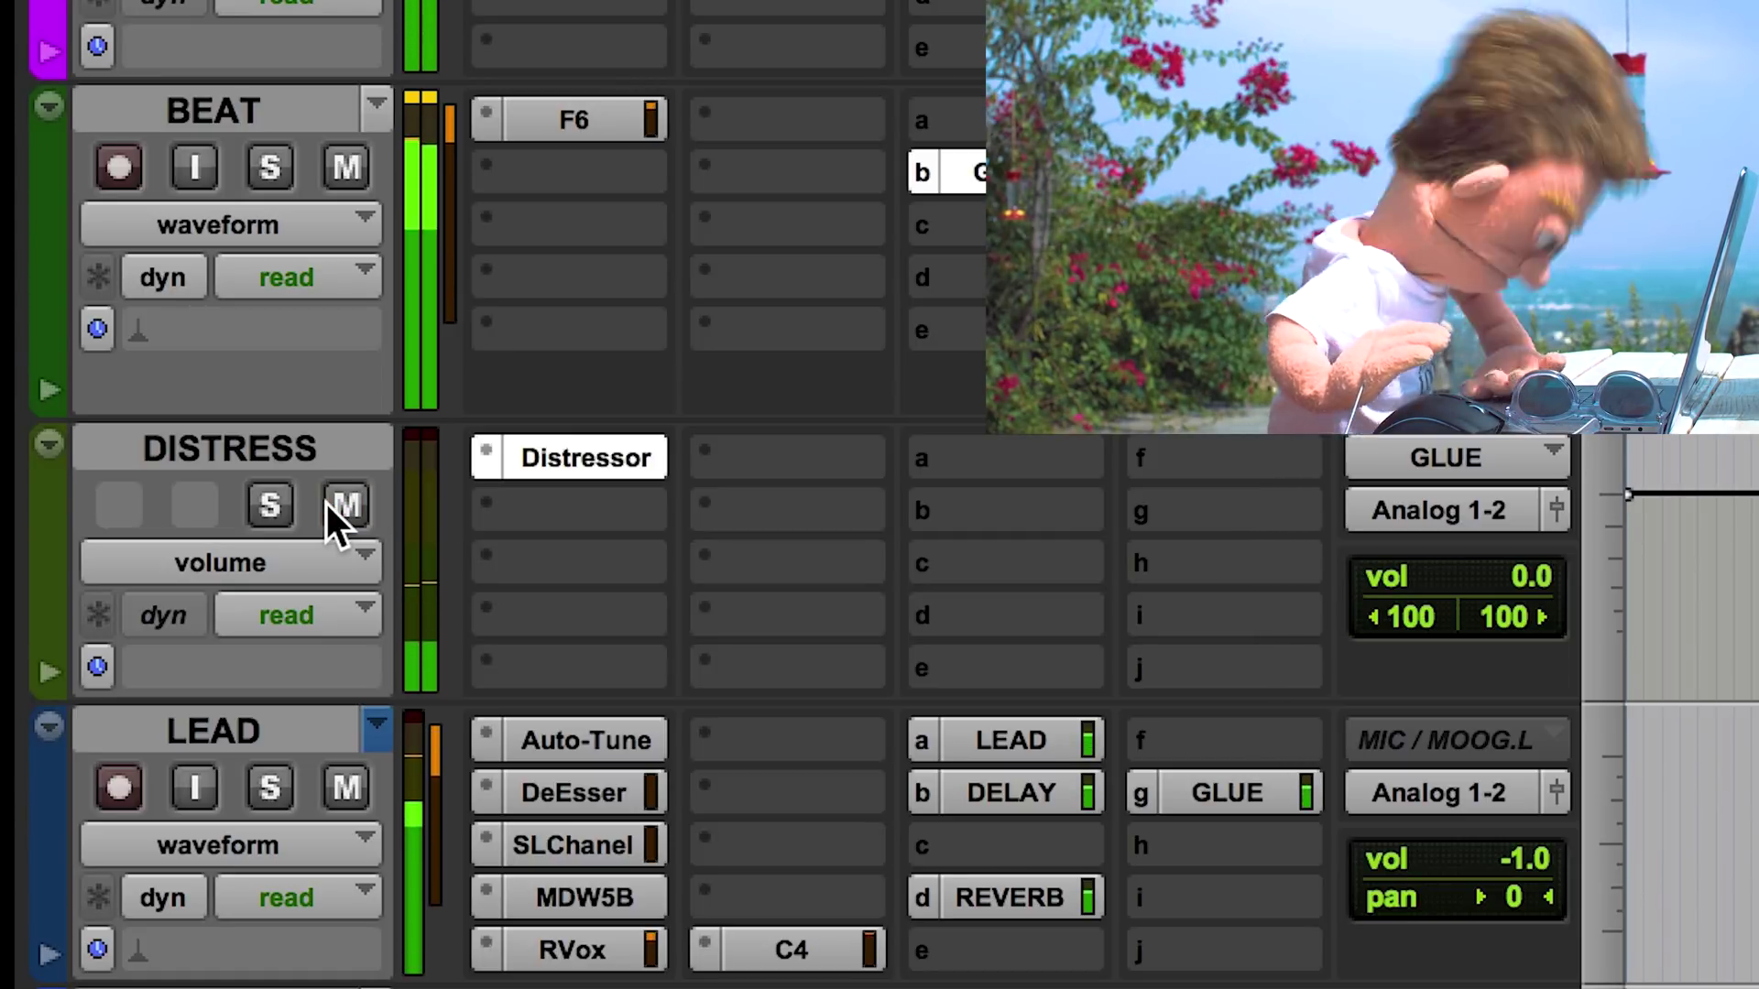
pyautogui.click(323, 503)
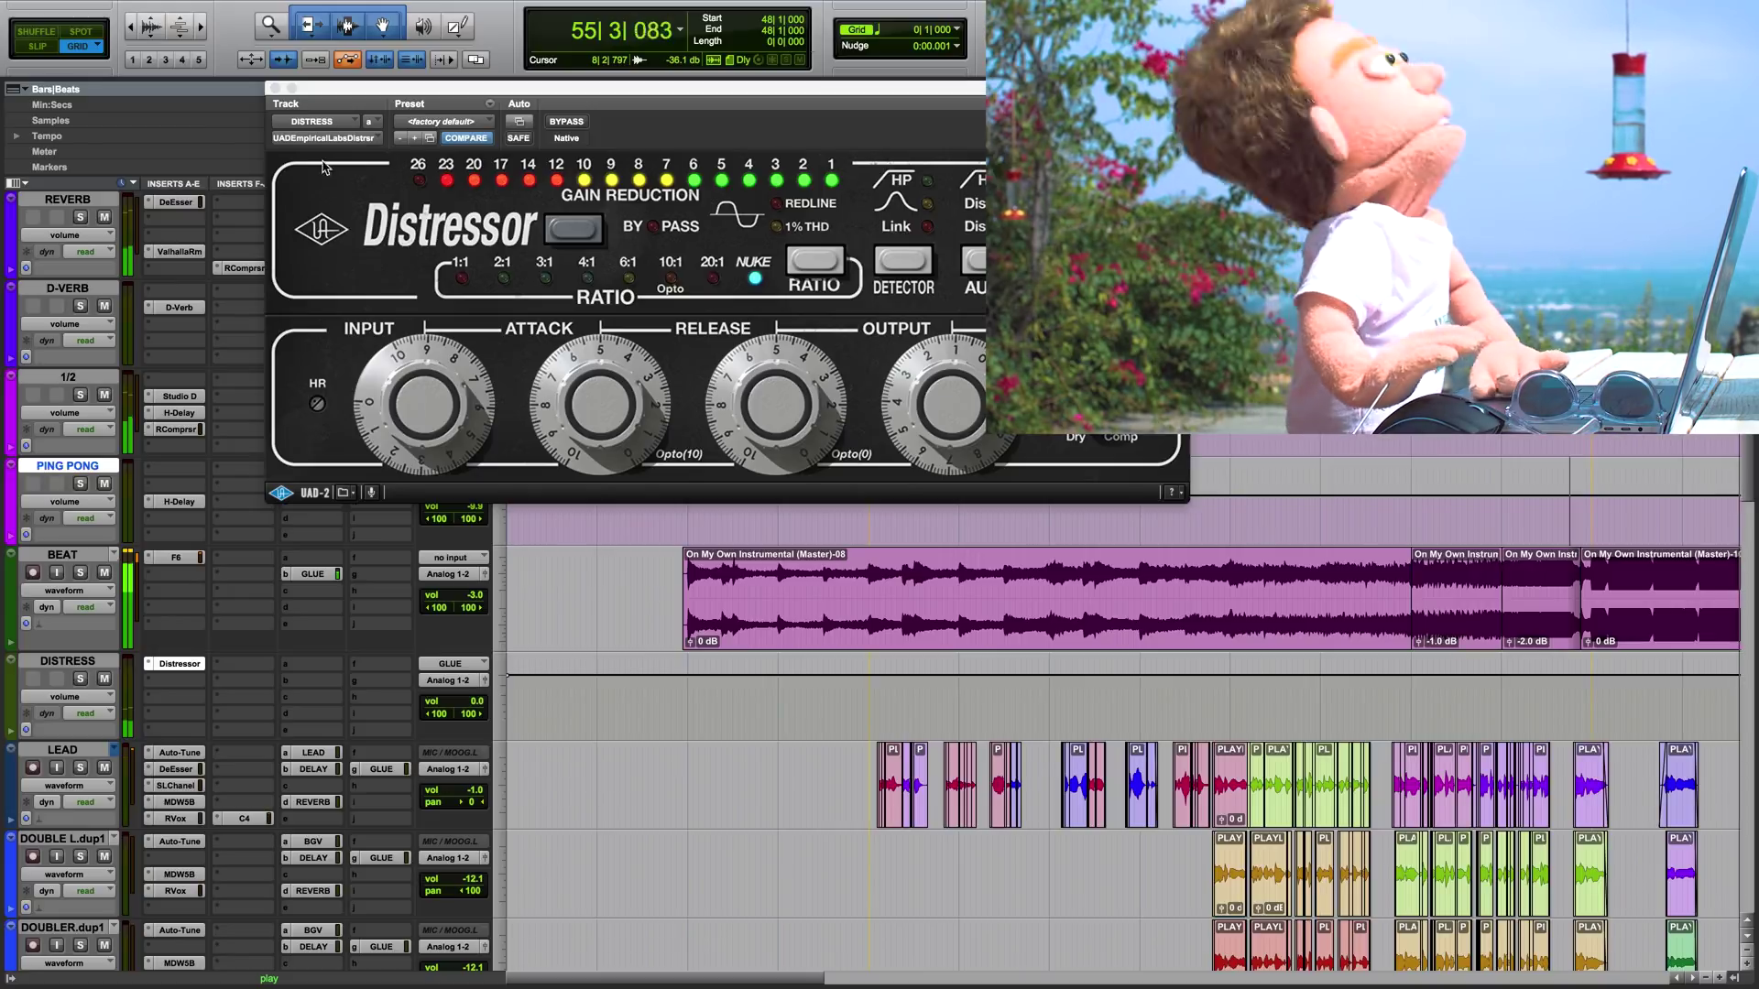
pyautogui.click(274, 87)
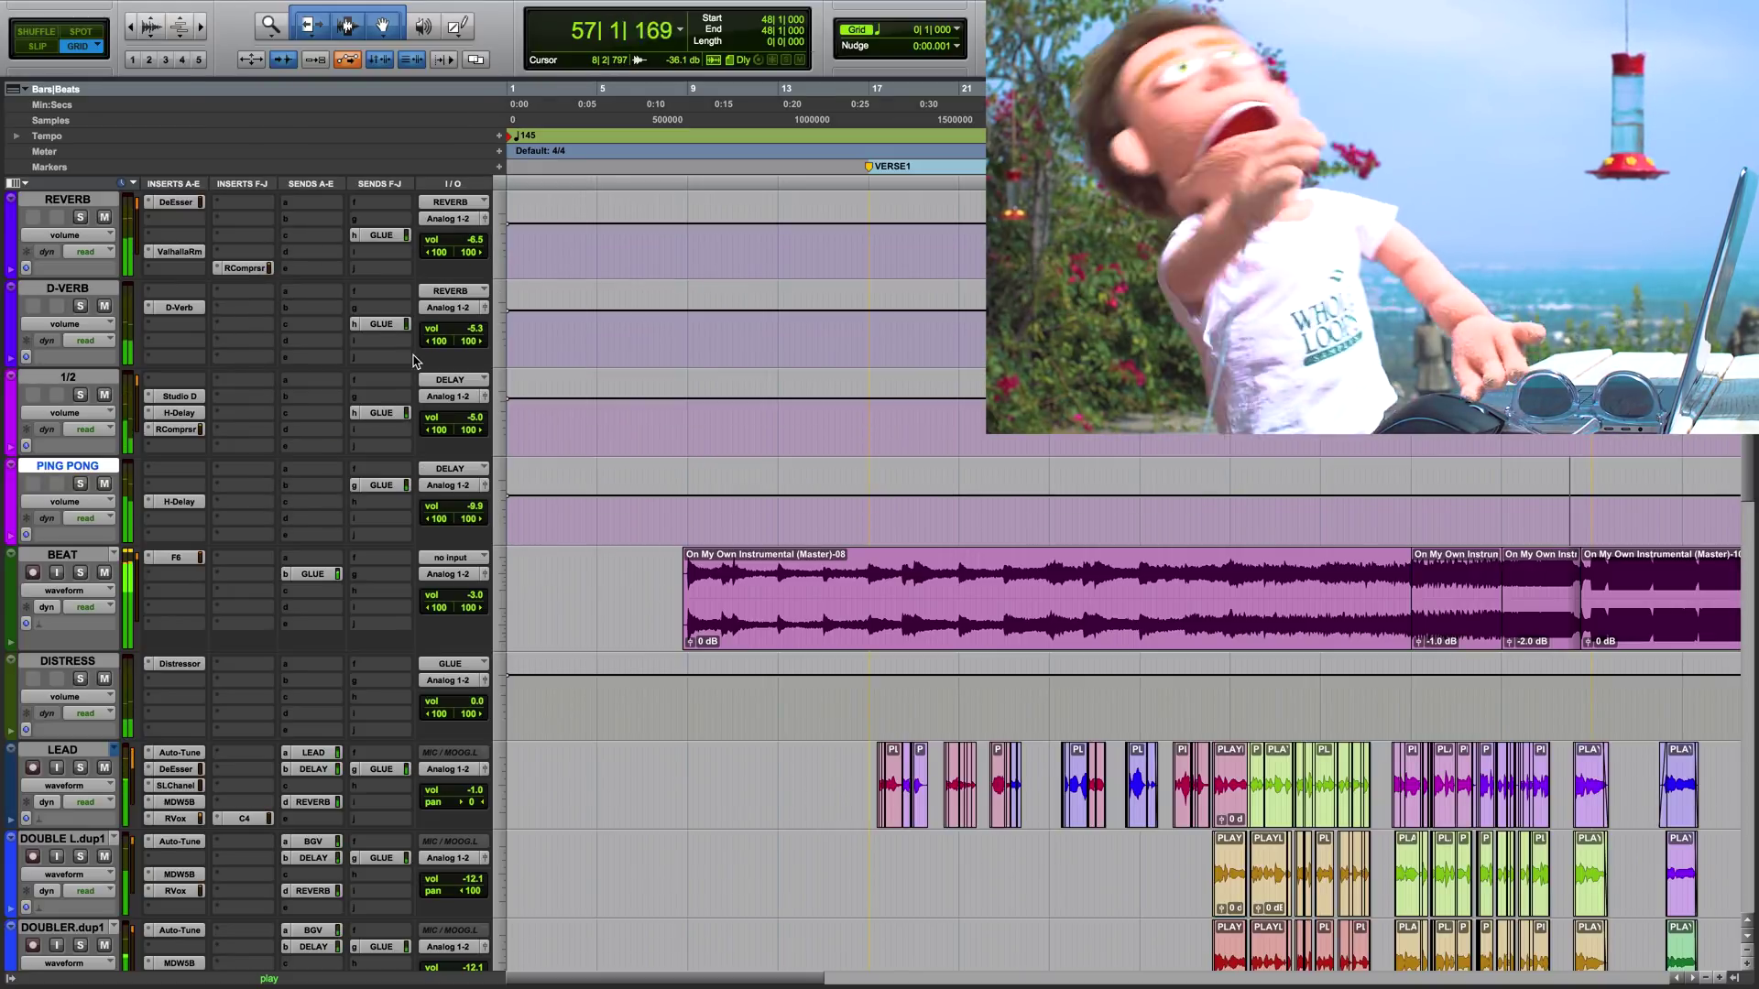
# Stop playback and open Master 1's Precision Maximizer (1.20 dB input, 100% mix, −2.04 dB output)
pyautogui.press('space')
pyautogui.scroll(-1, 414, 361)
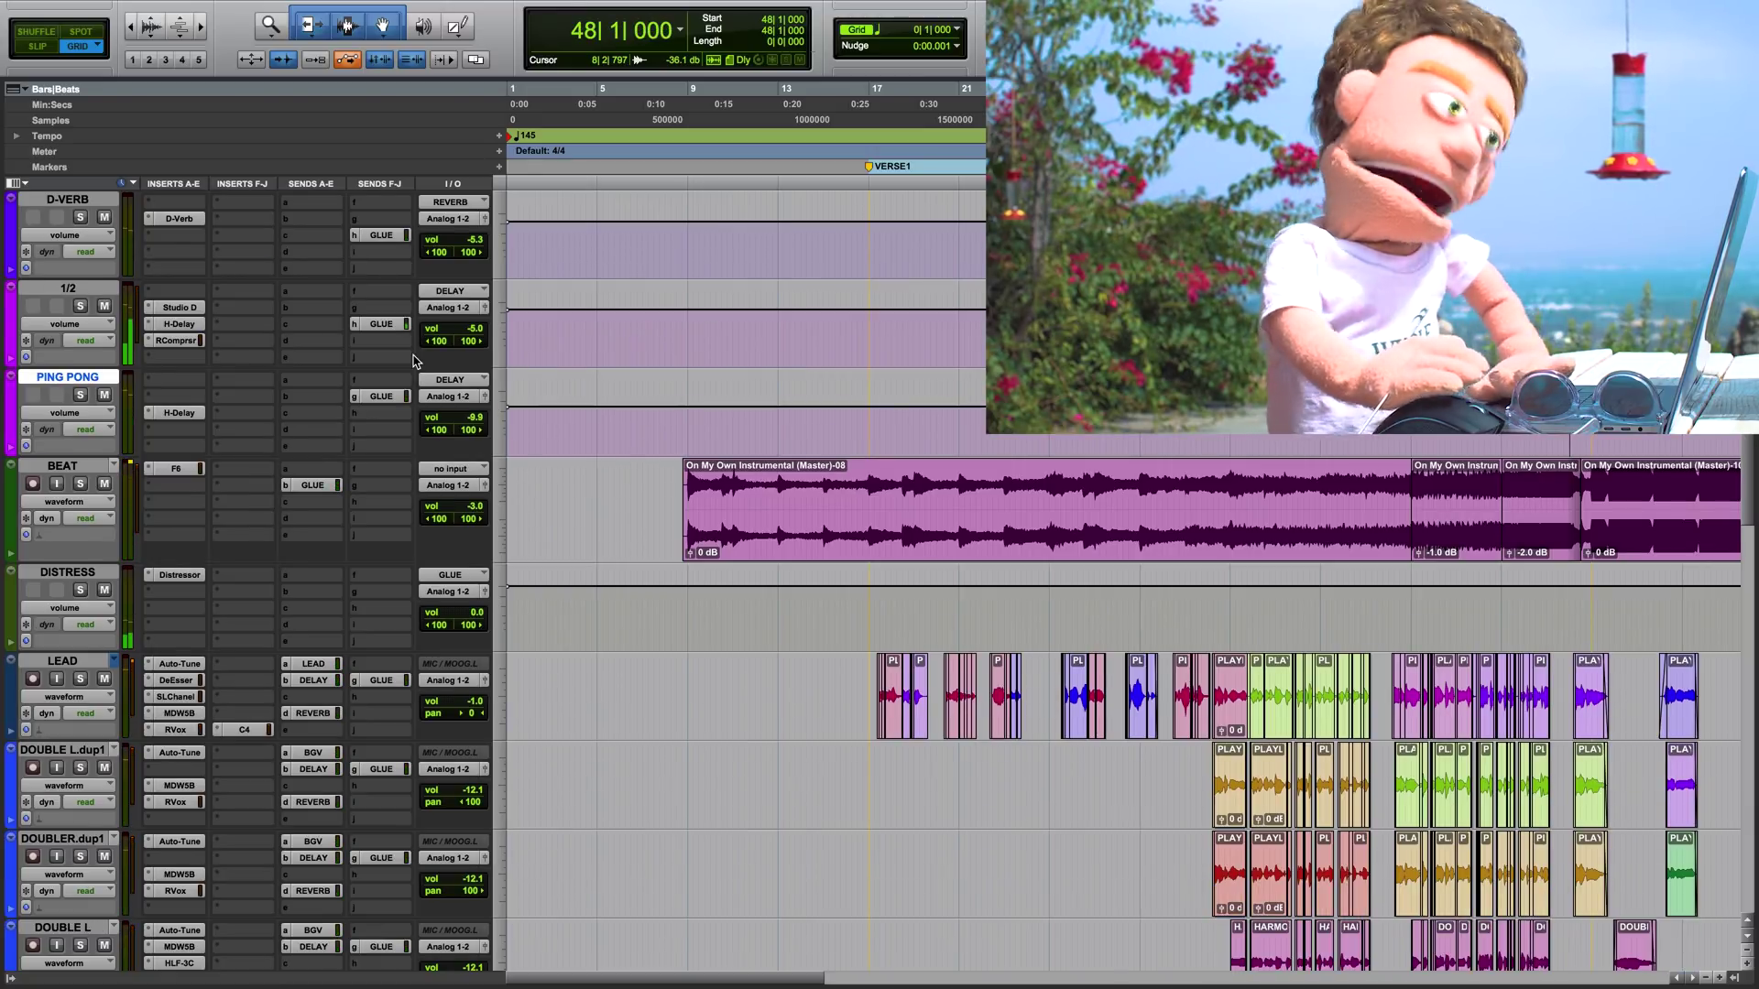
pyautogui.scroll(4, 414, 361)
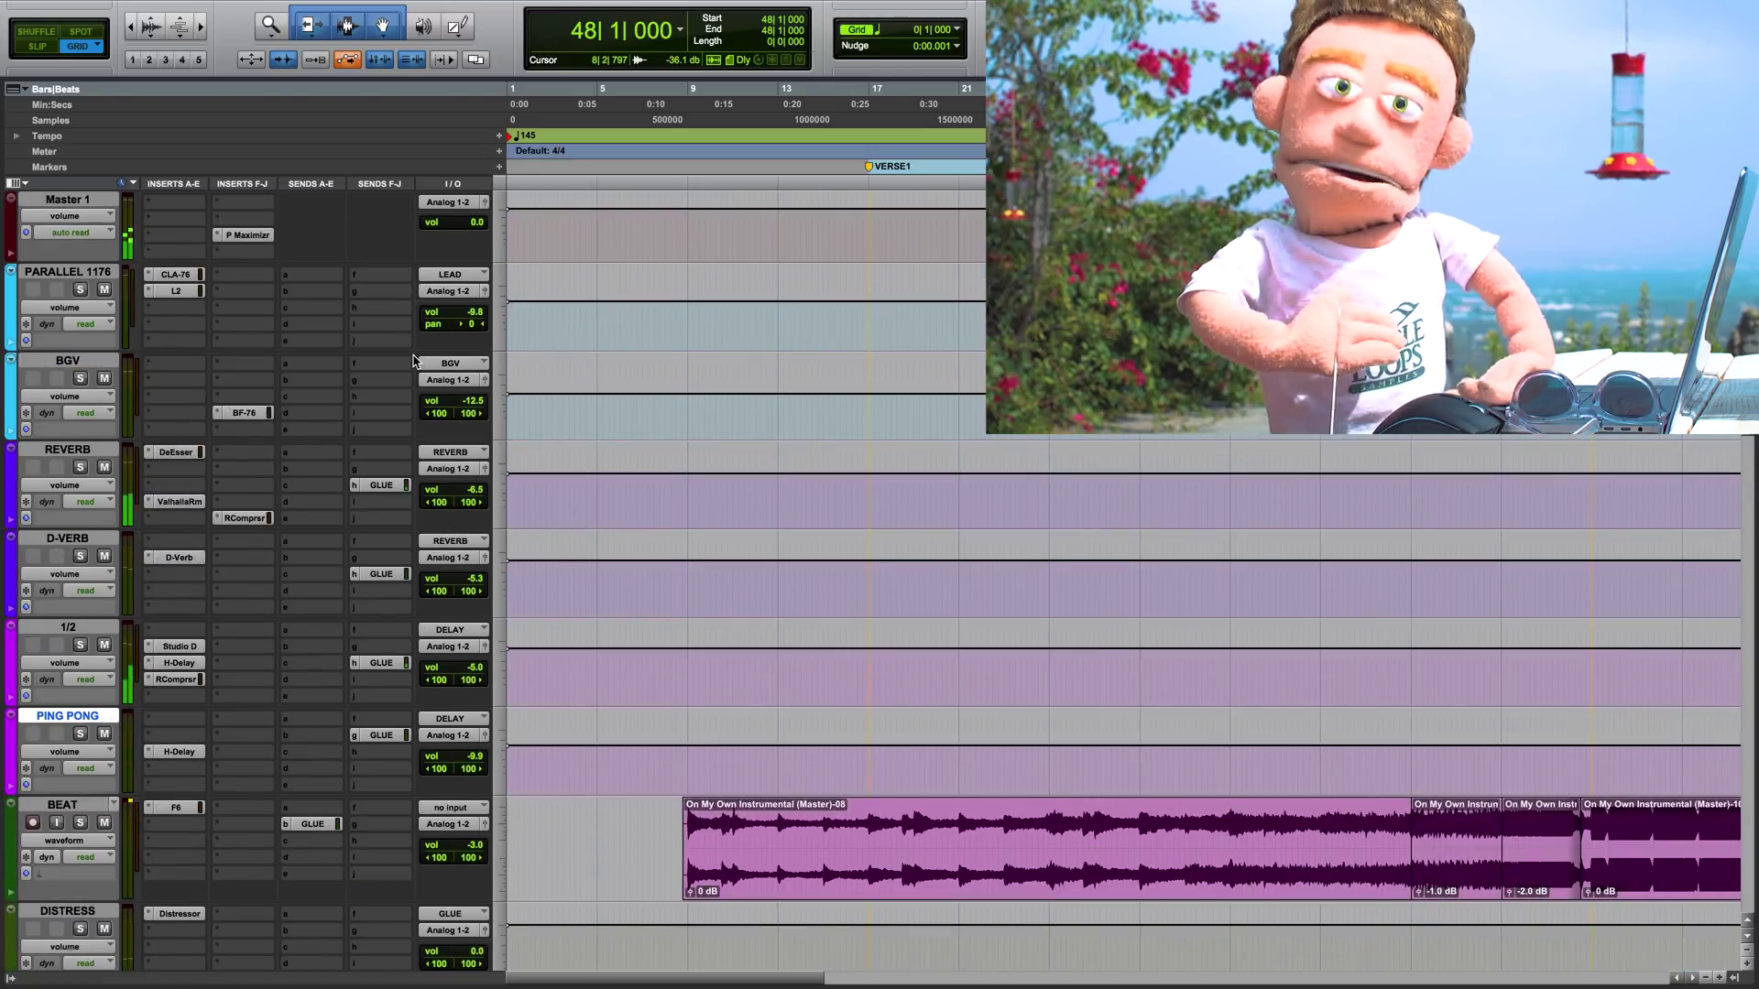
pyautogui.click(257, 236)
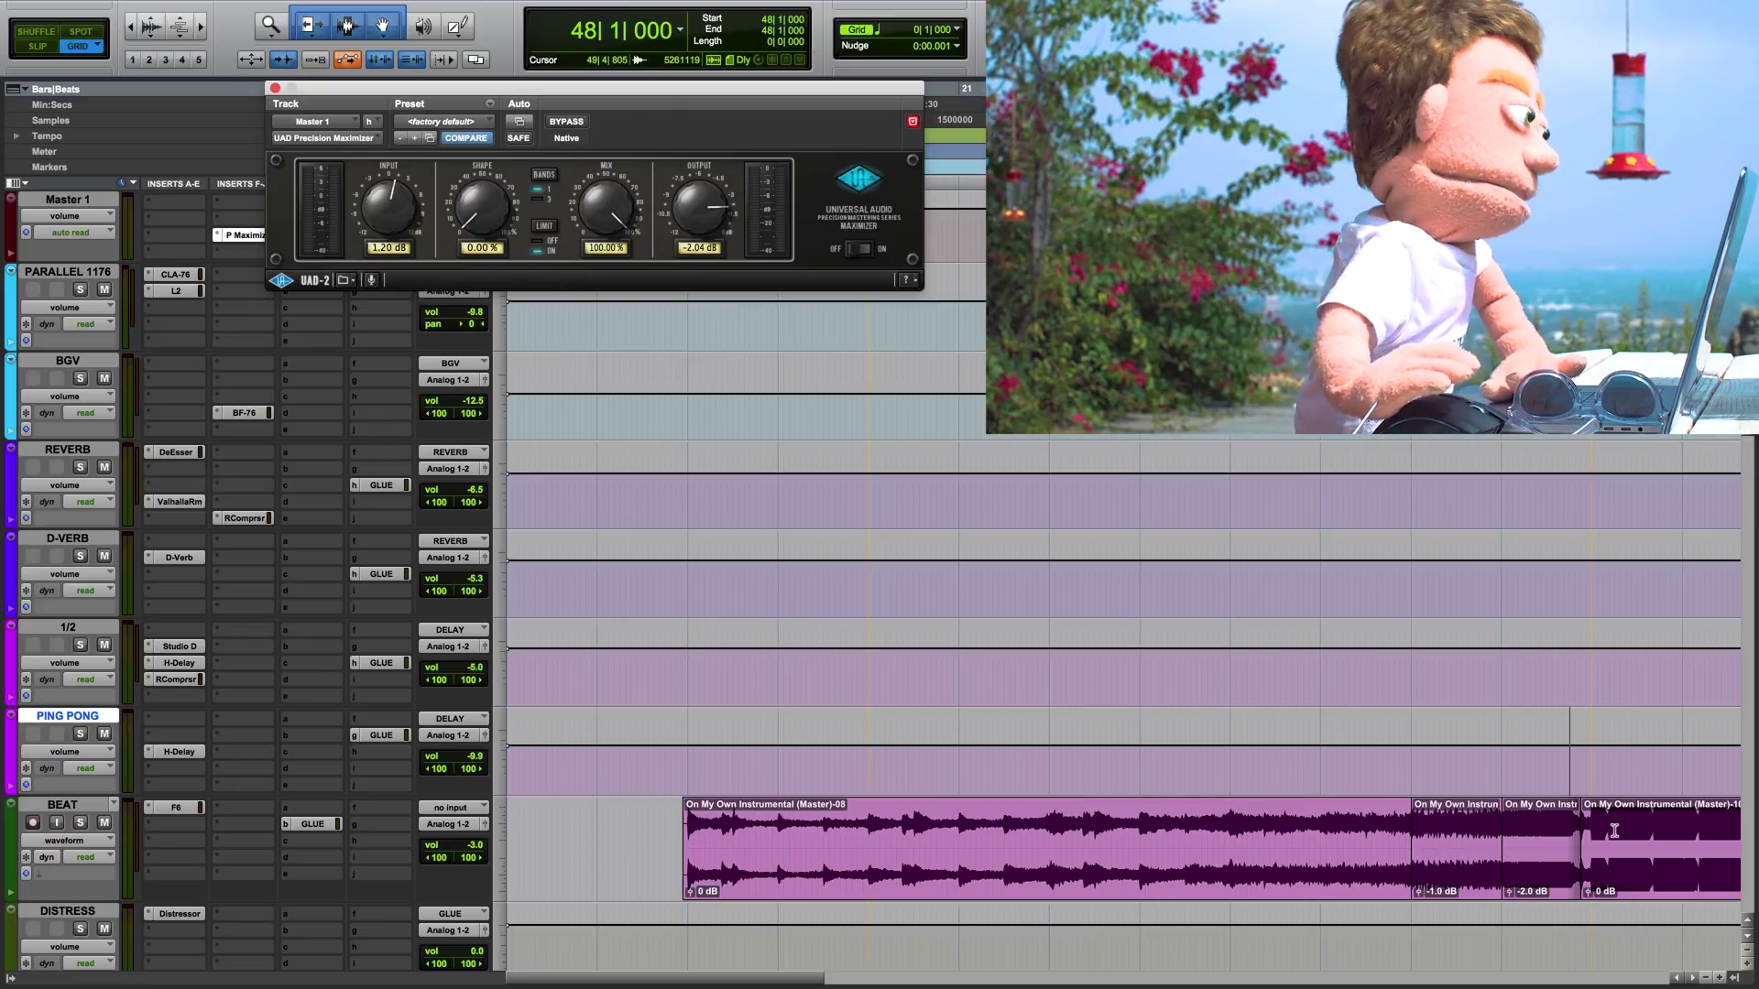
# Check the tracks, then close the Precision Maximizer window, leaving it on Master 1
pyautogui.scroll(-5, 1636, 849)
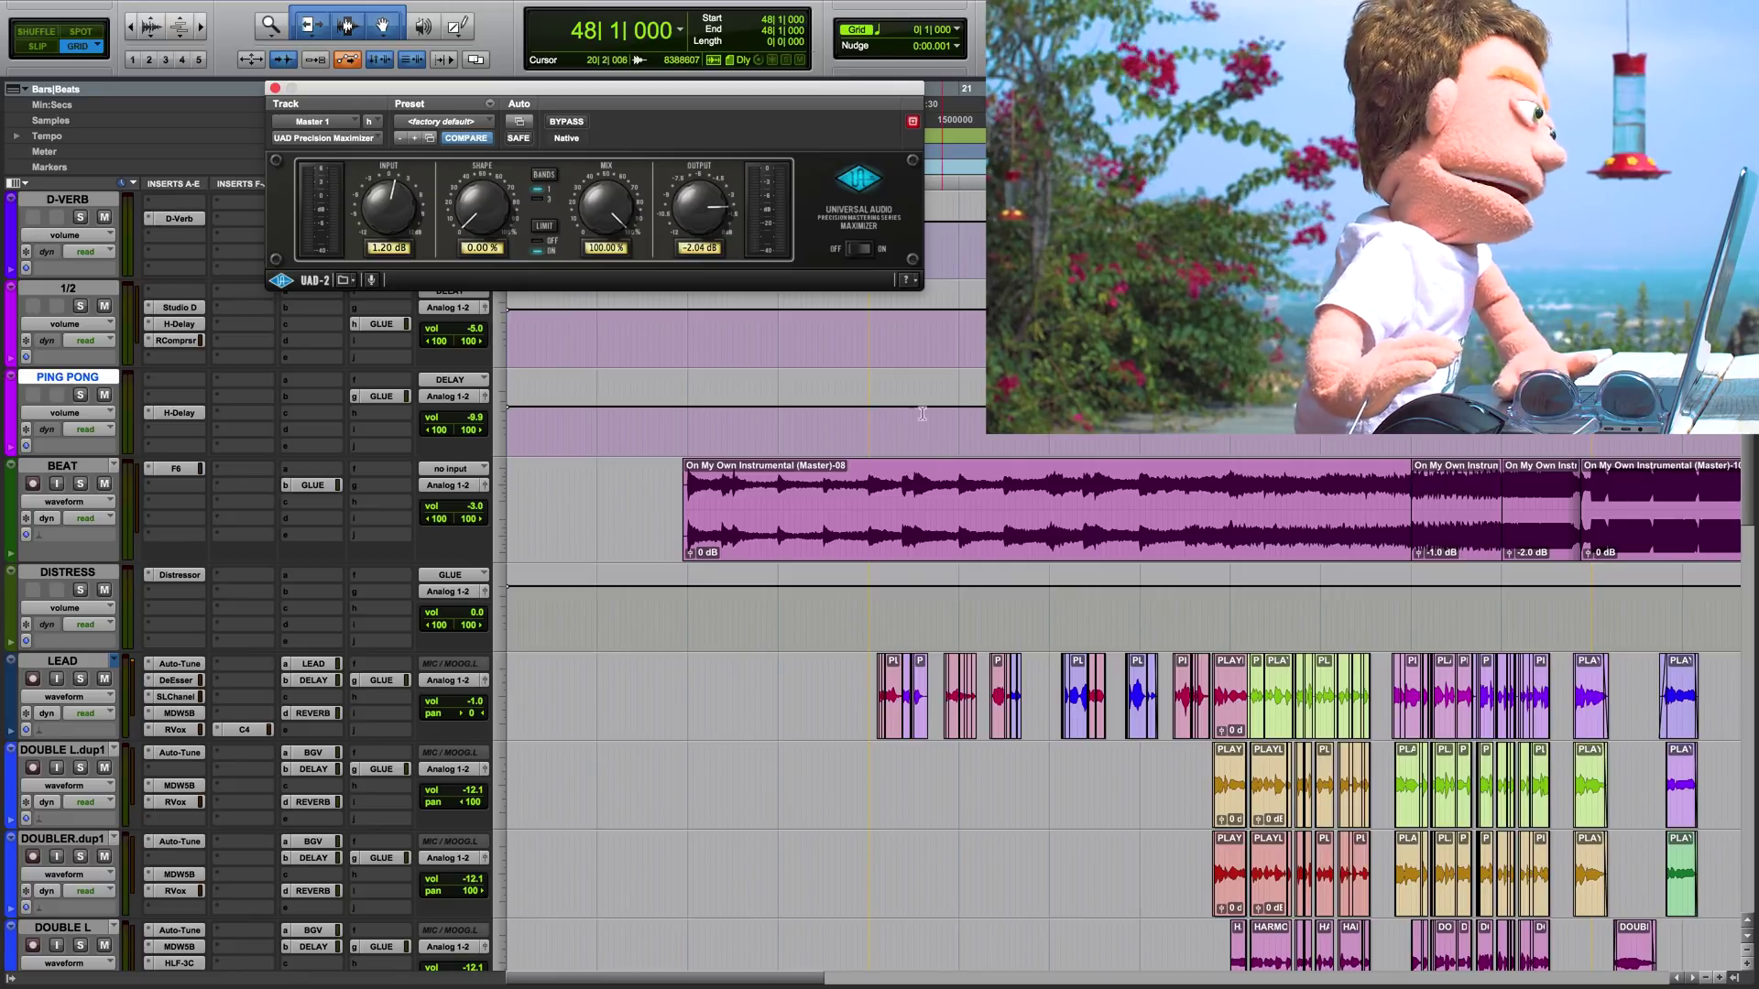
pyautogui.scroll(5, 797, 367)
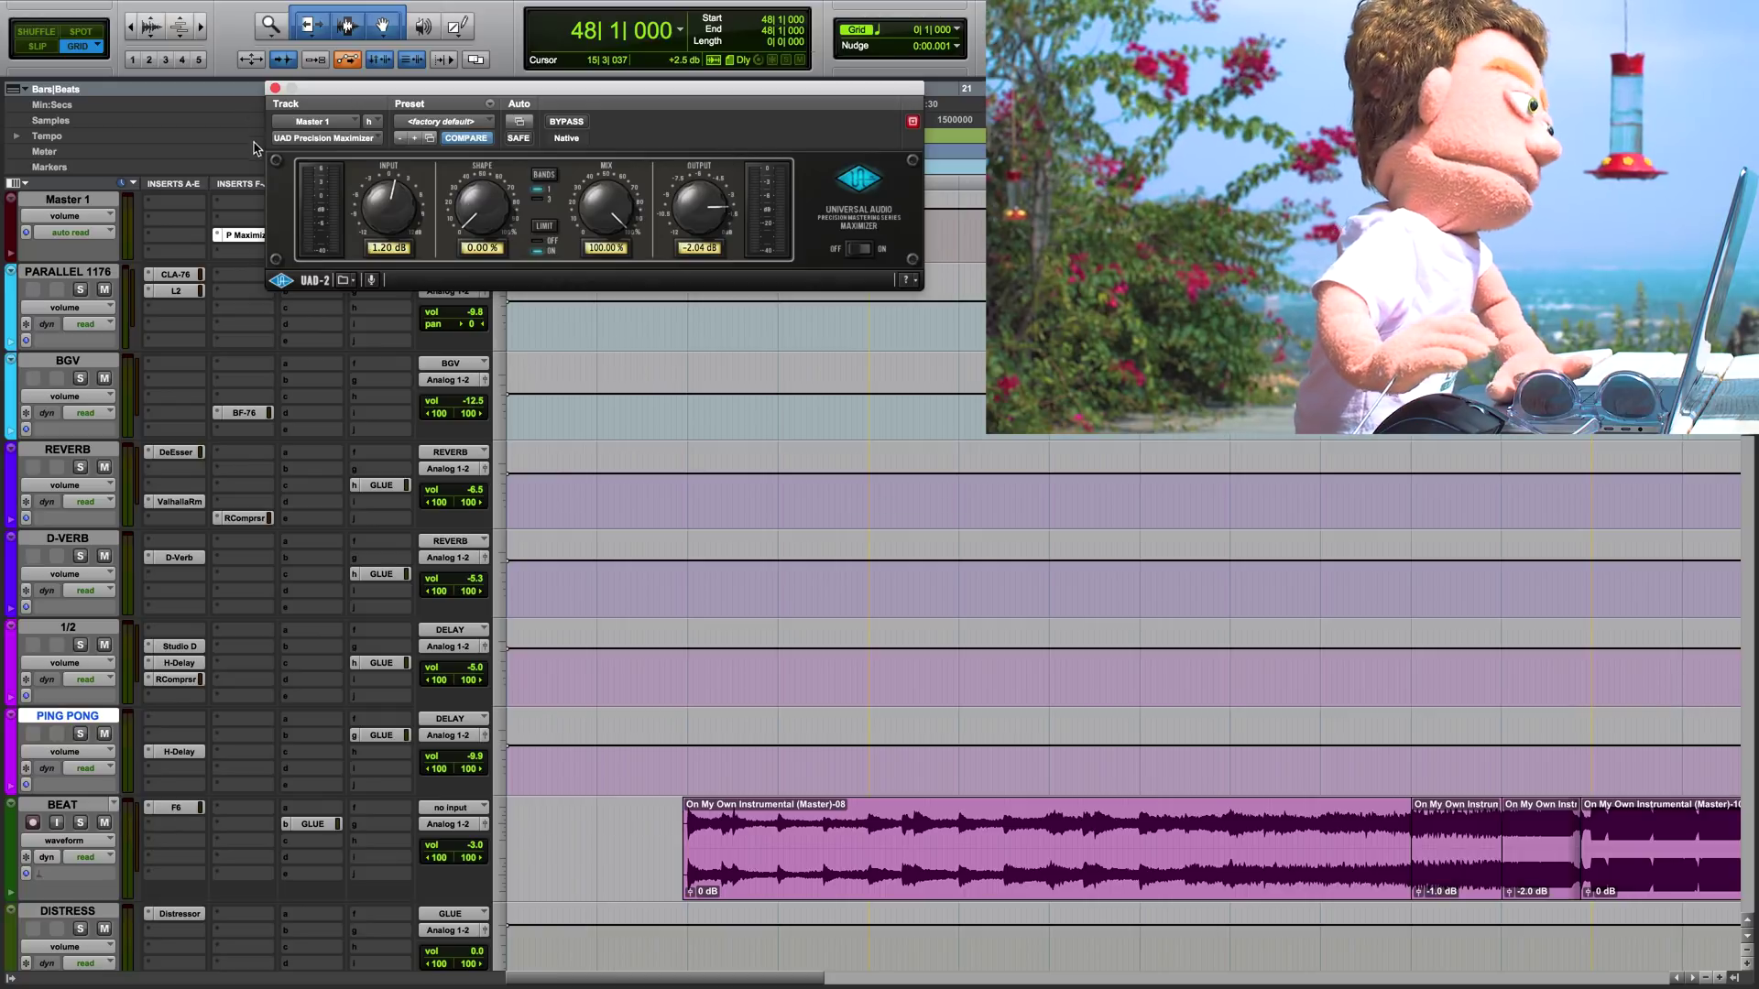
pyautogui.click(274, 89)
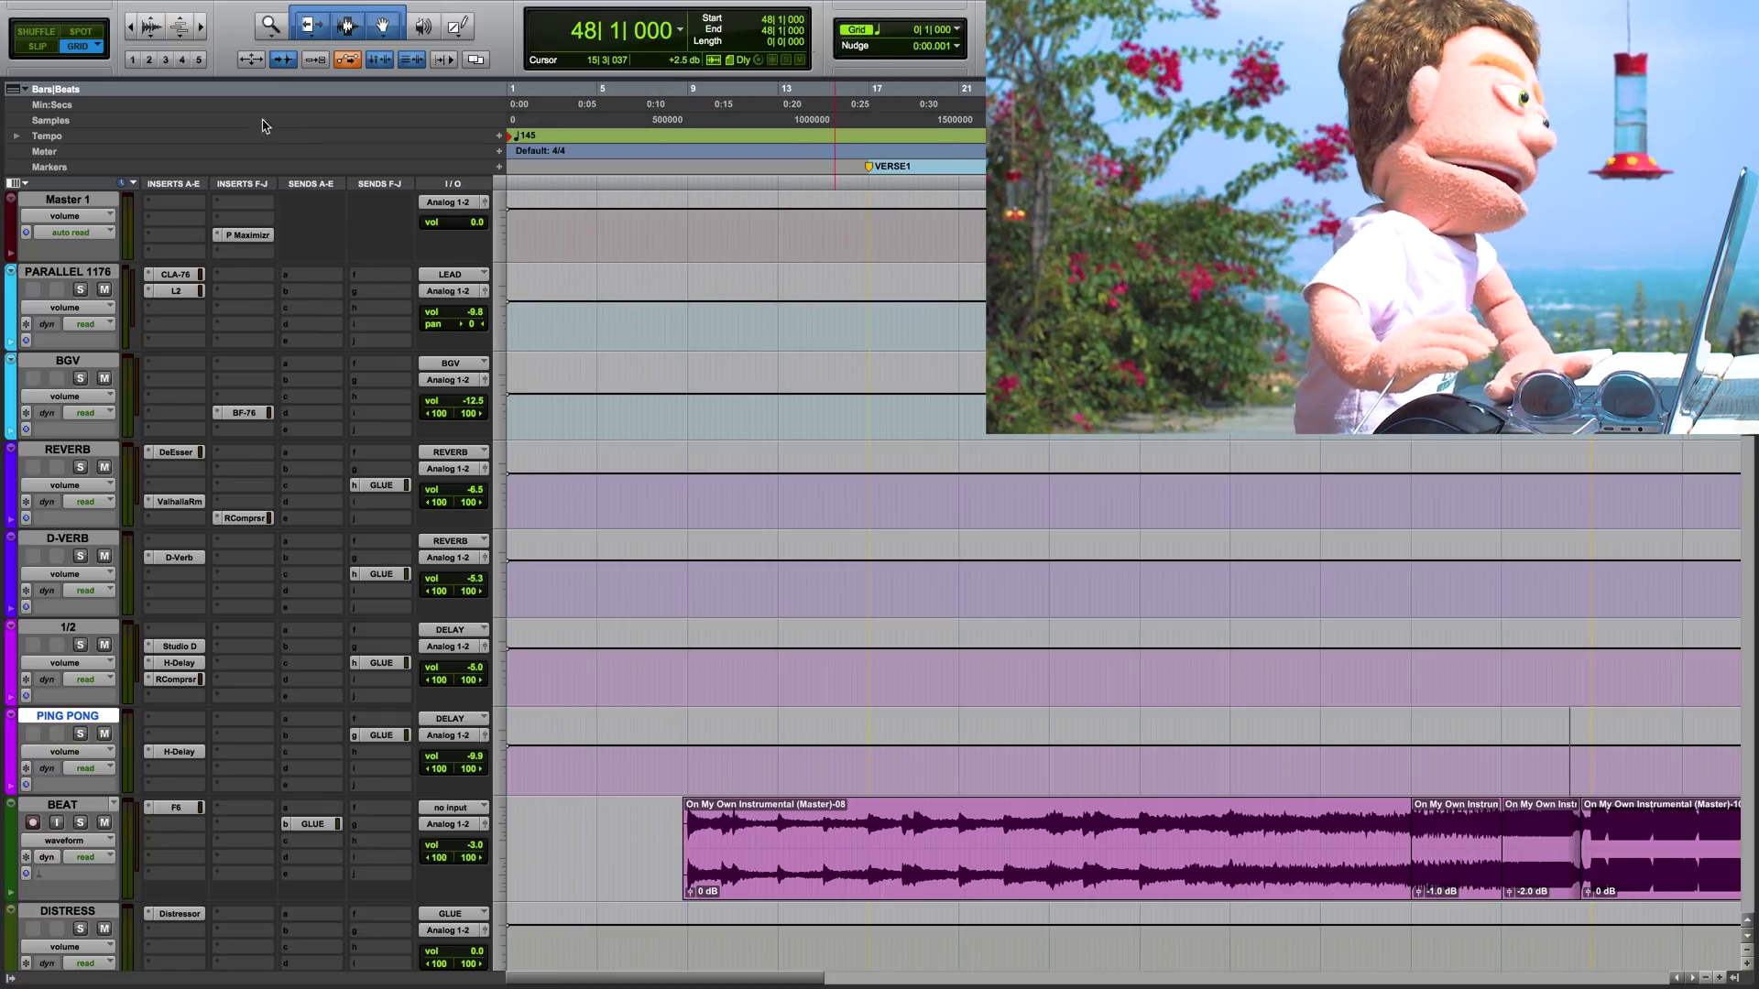
# Insert the multi-mono Dynamics L2007 limiter on Master 1 below the Precision Maximizer
pyautogui.click(244, 256)
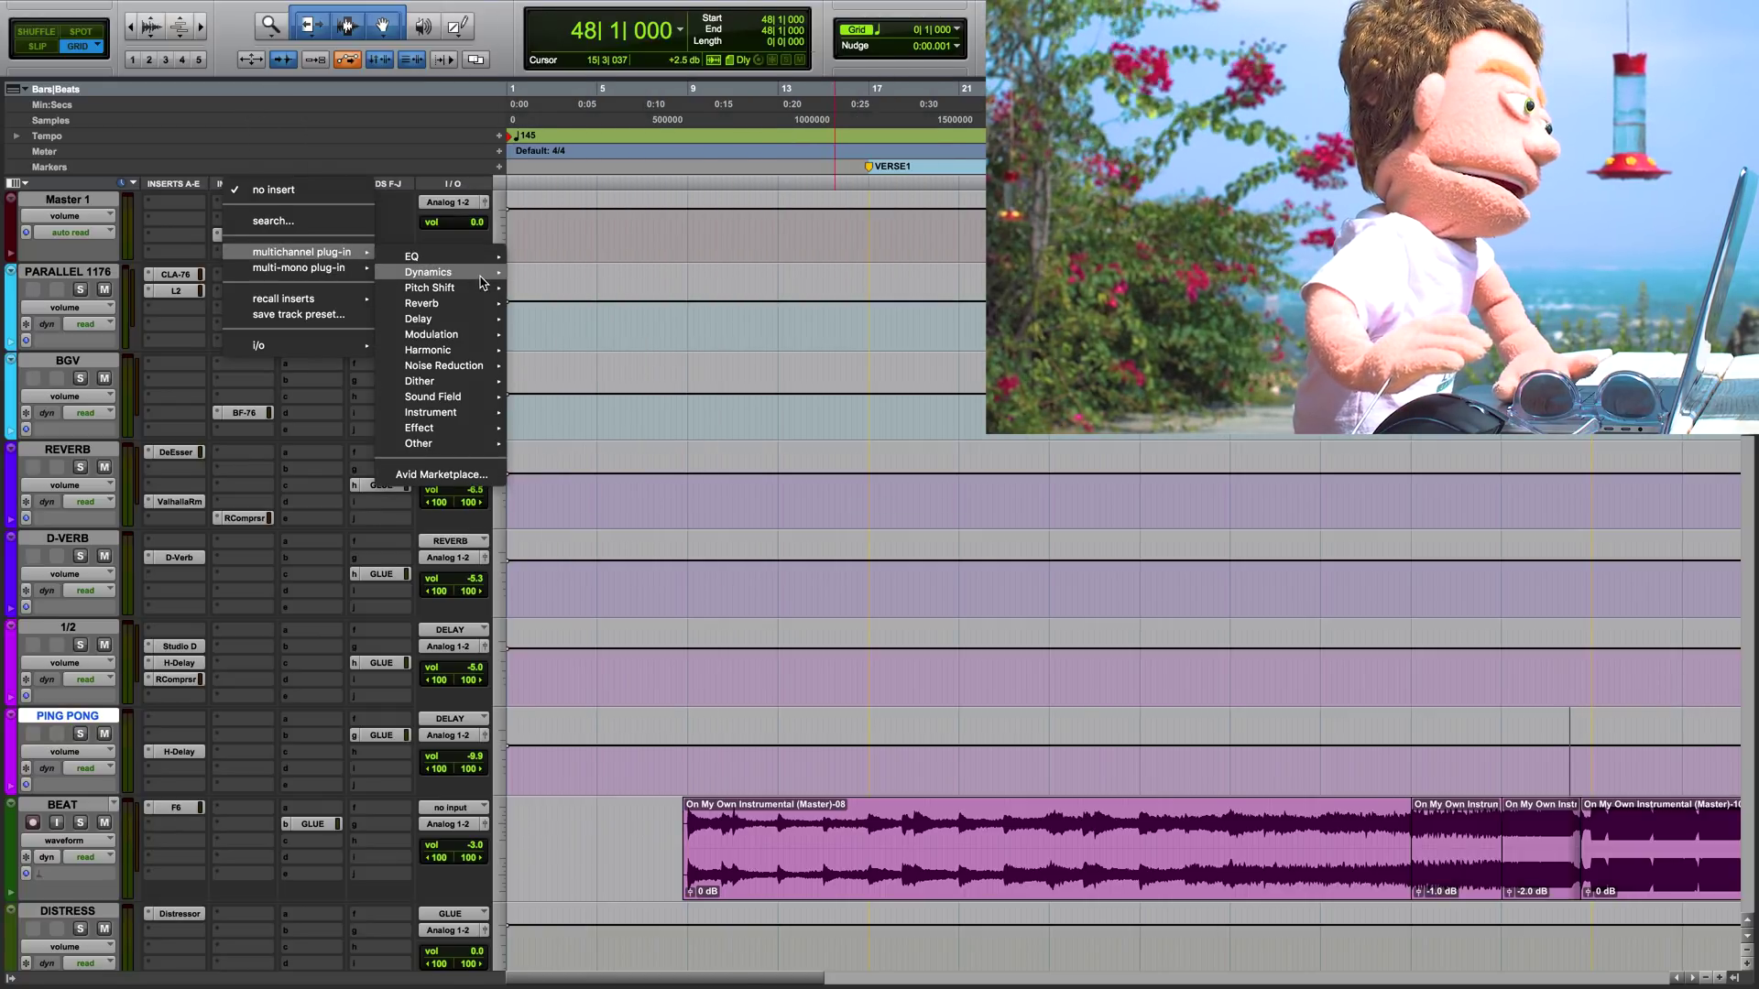
pyautogui.moveTo(449, 272)
pyautogui.click(604, 502)
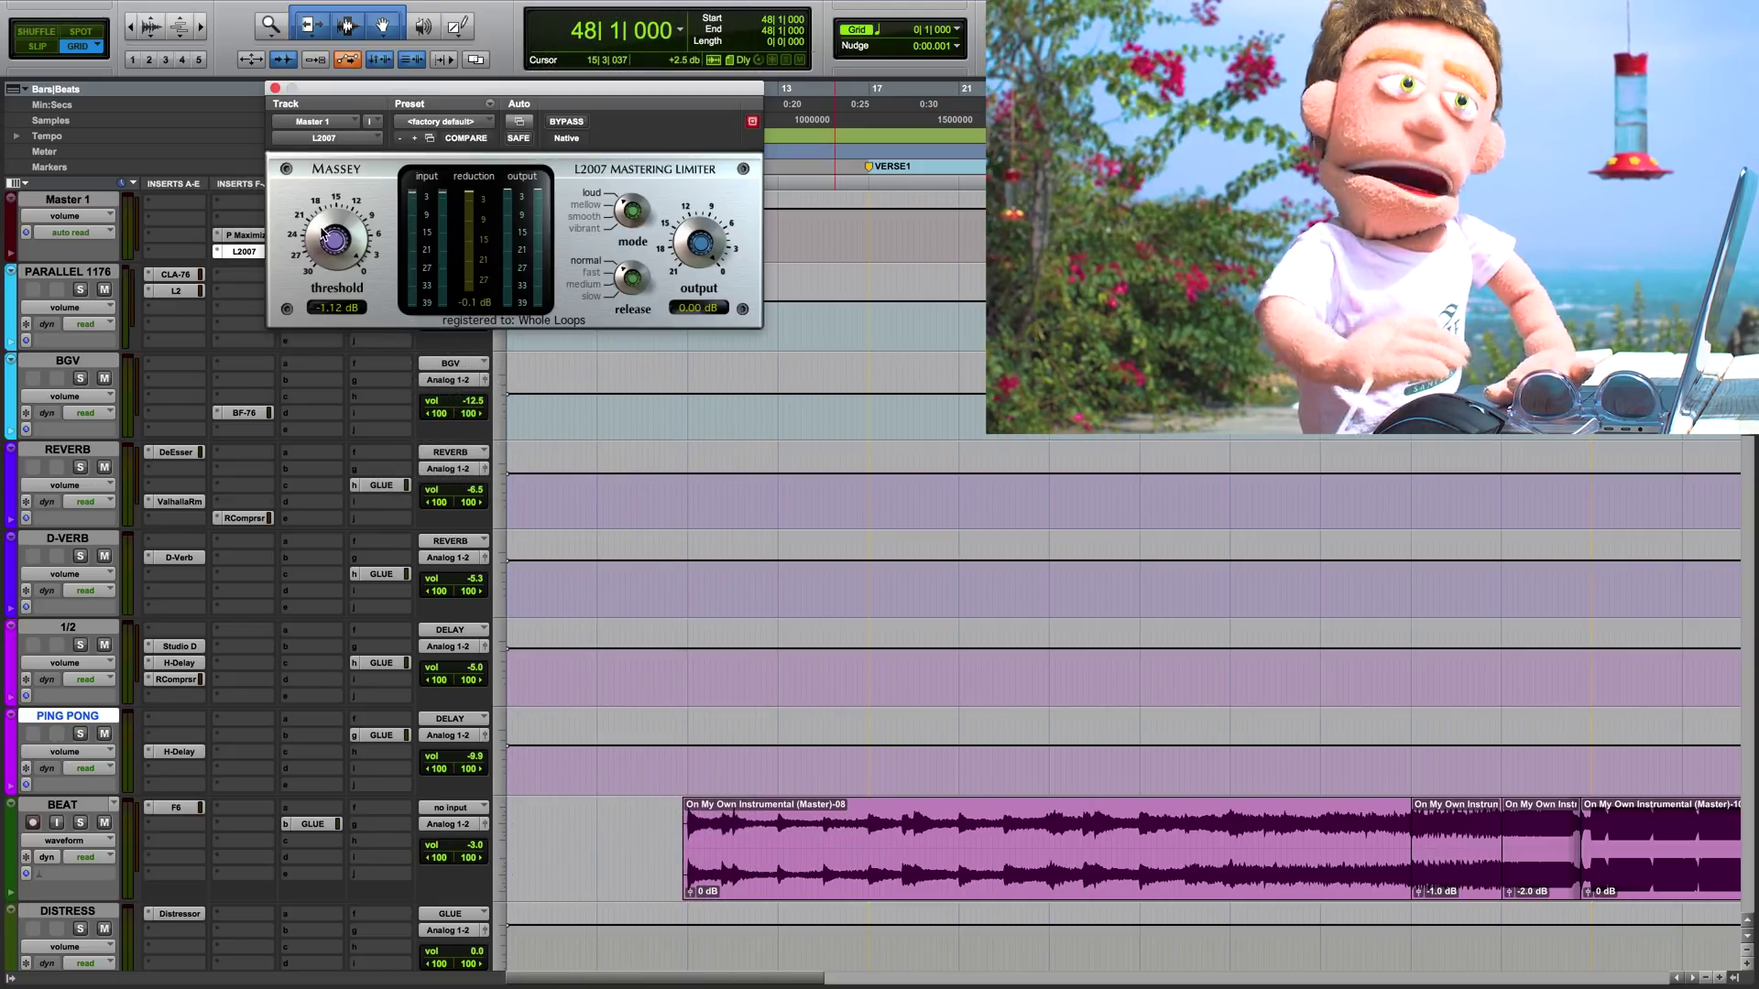
# Set the L2007 threshold to −2.00 dB, raise its output, and move its window aside
pyautogui.moveTo(323, 235); pyautogui.dragTo(322, 237)
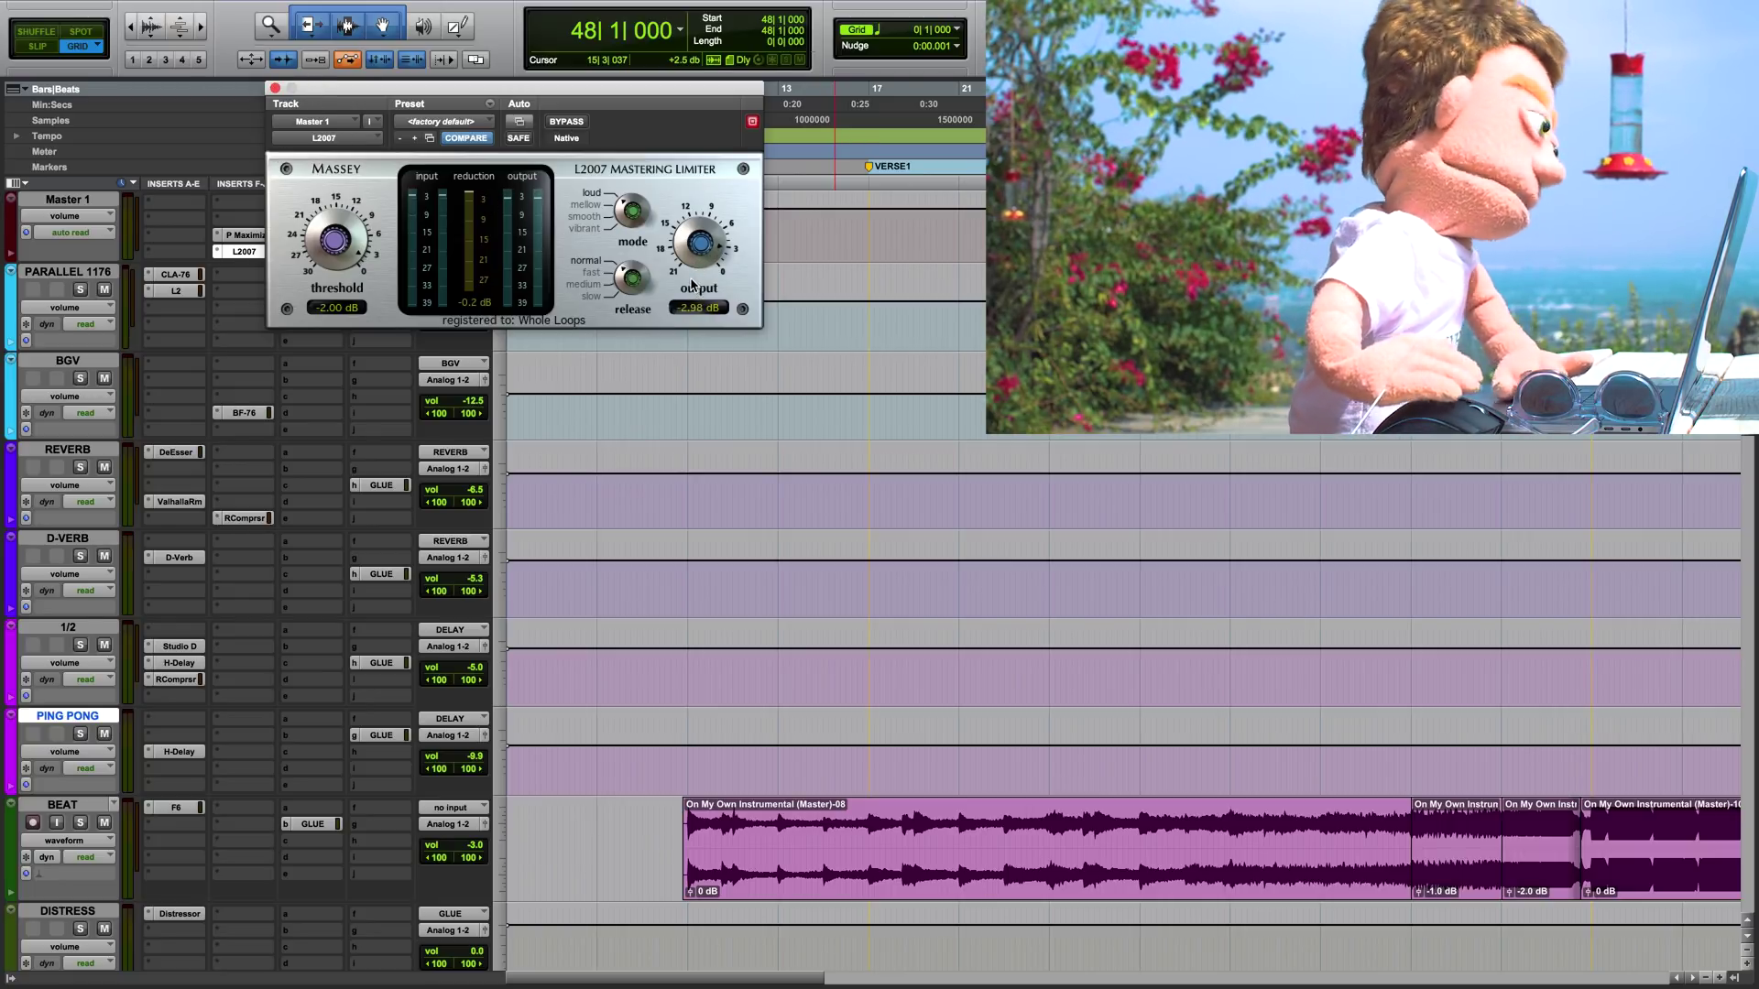
pyautogui.moveTo(692, 285); pyautogui.dragTo(693, 279)
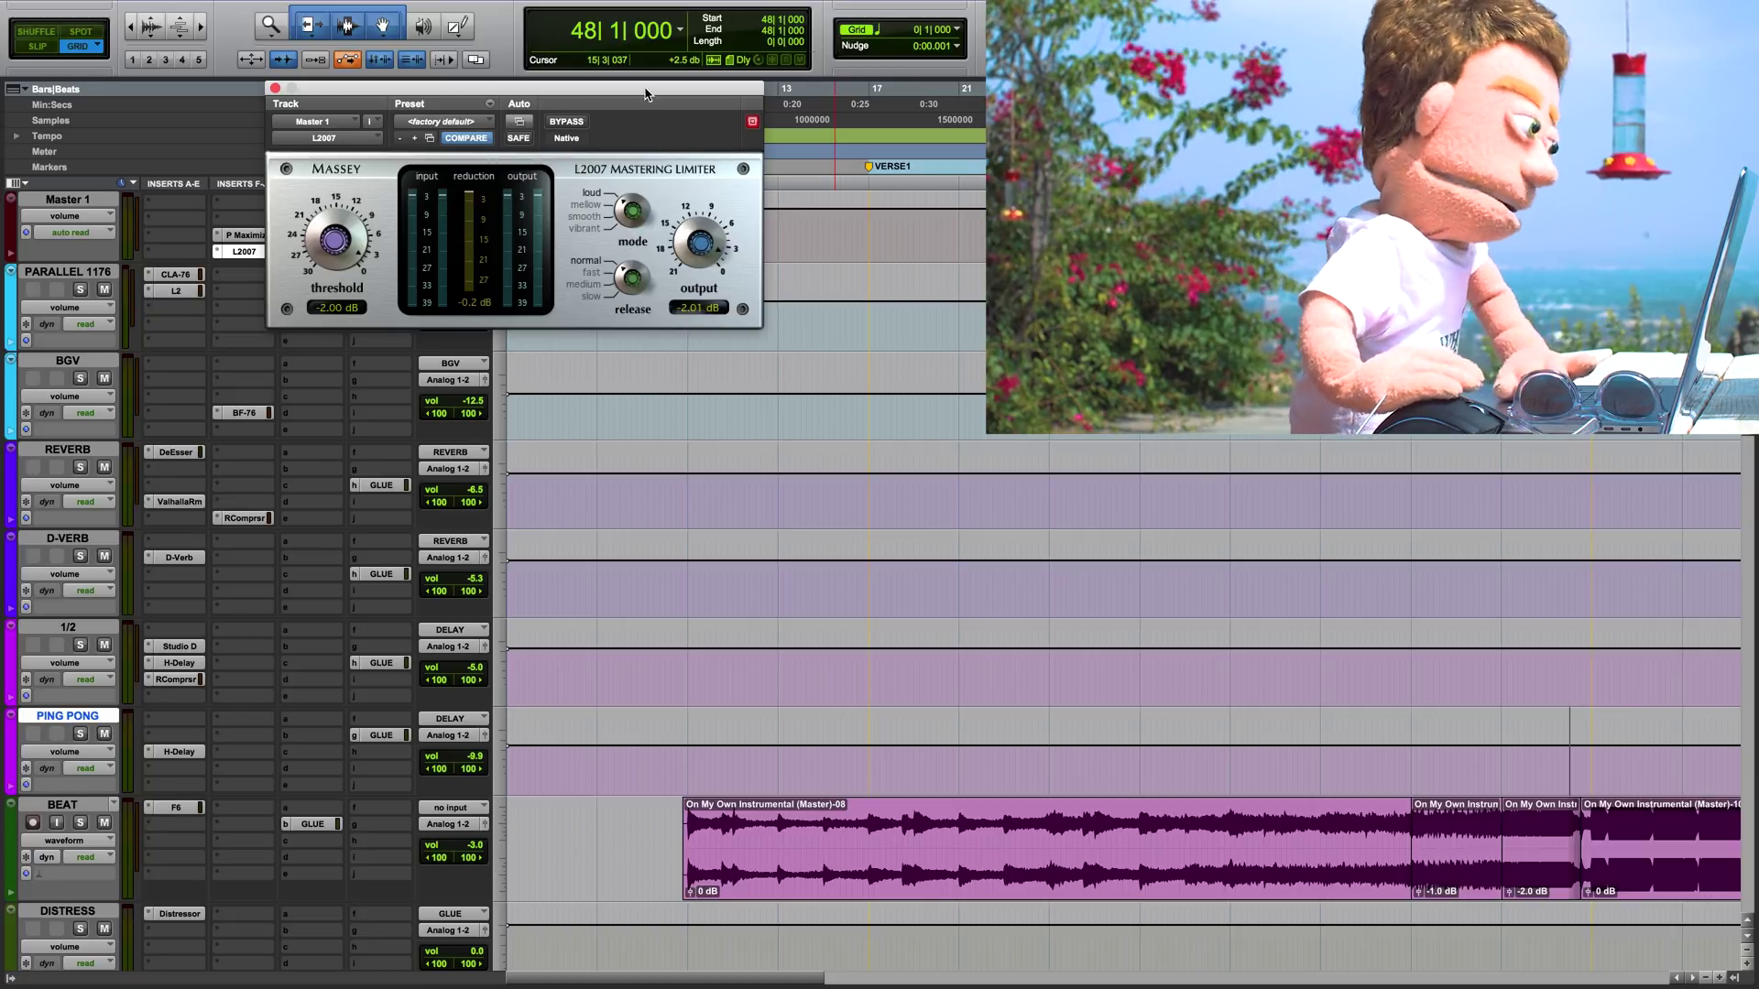
pyautogui.moveTo(646, 92); pyautogui.dragTo(1035, 104)
# Play from bar 48, A/B Precision Maximizer against L2007, ending with L2007 bypassed
pyautogui.hscroll(10, 1524, 561)
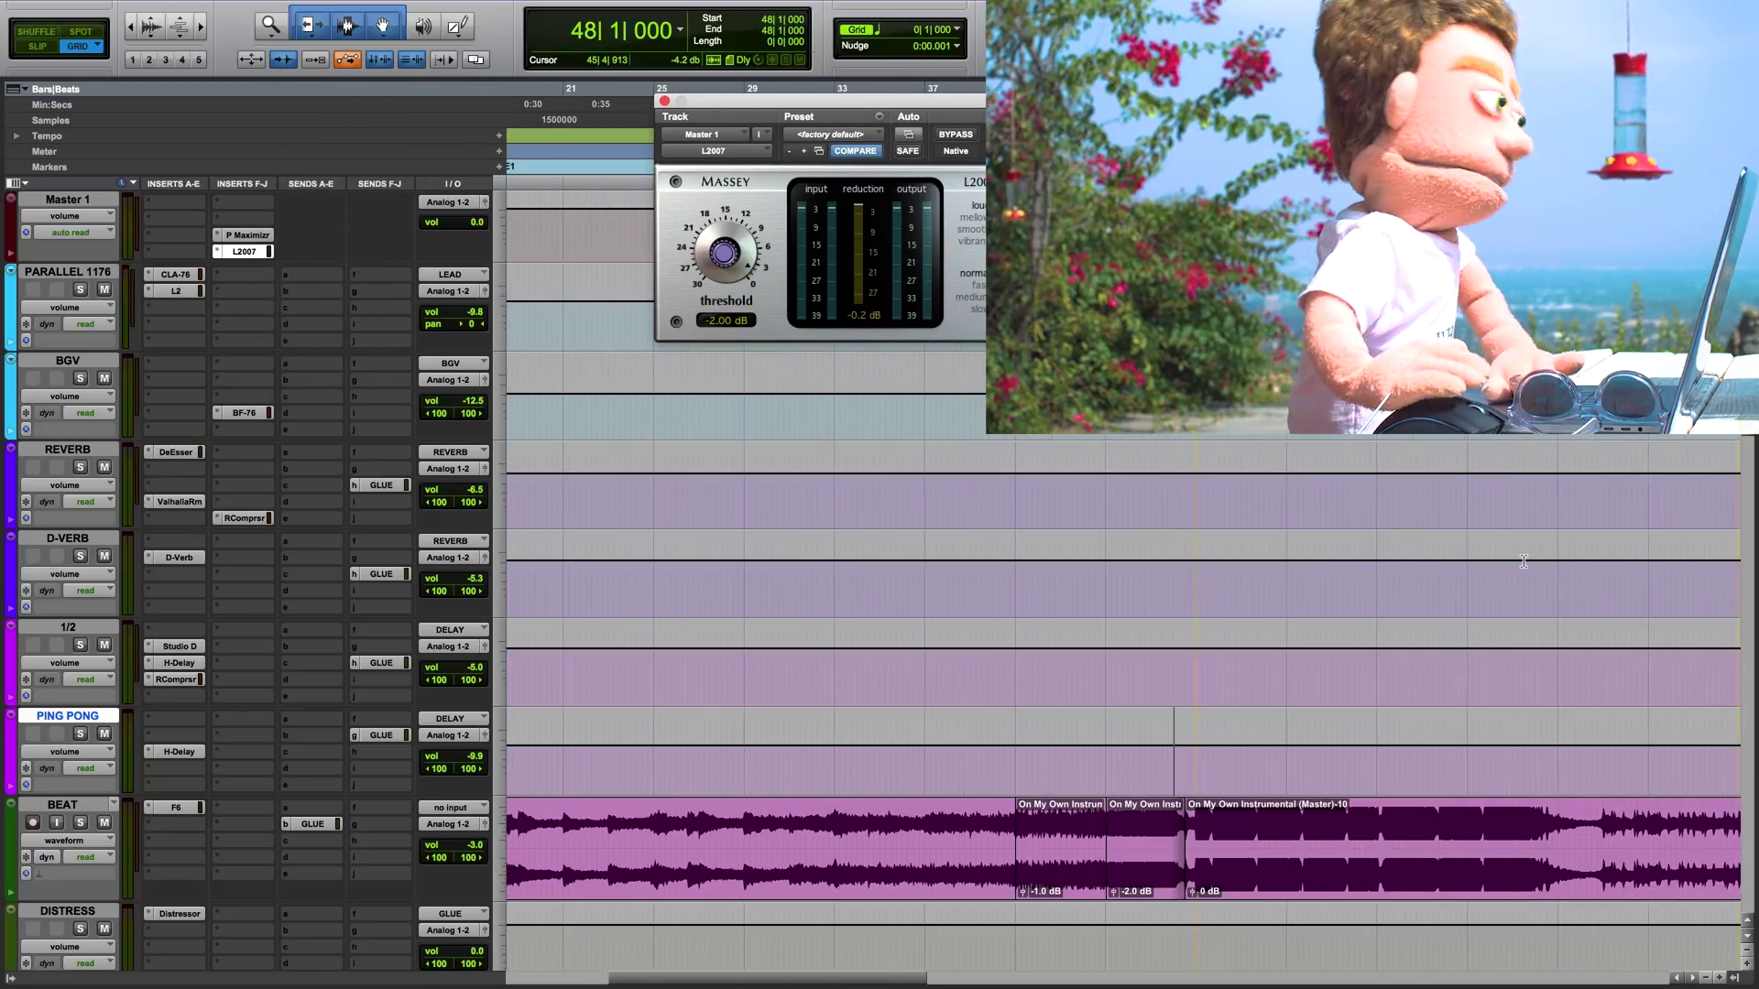
pyautogui.hscroll(10, 1419, 609)
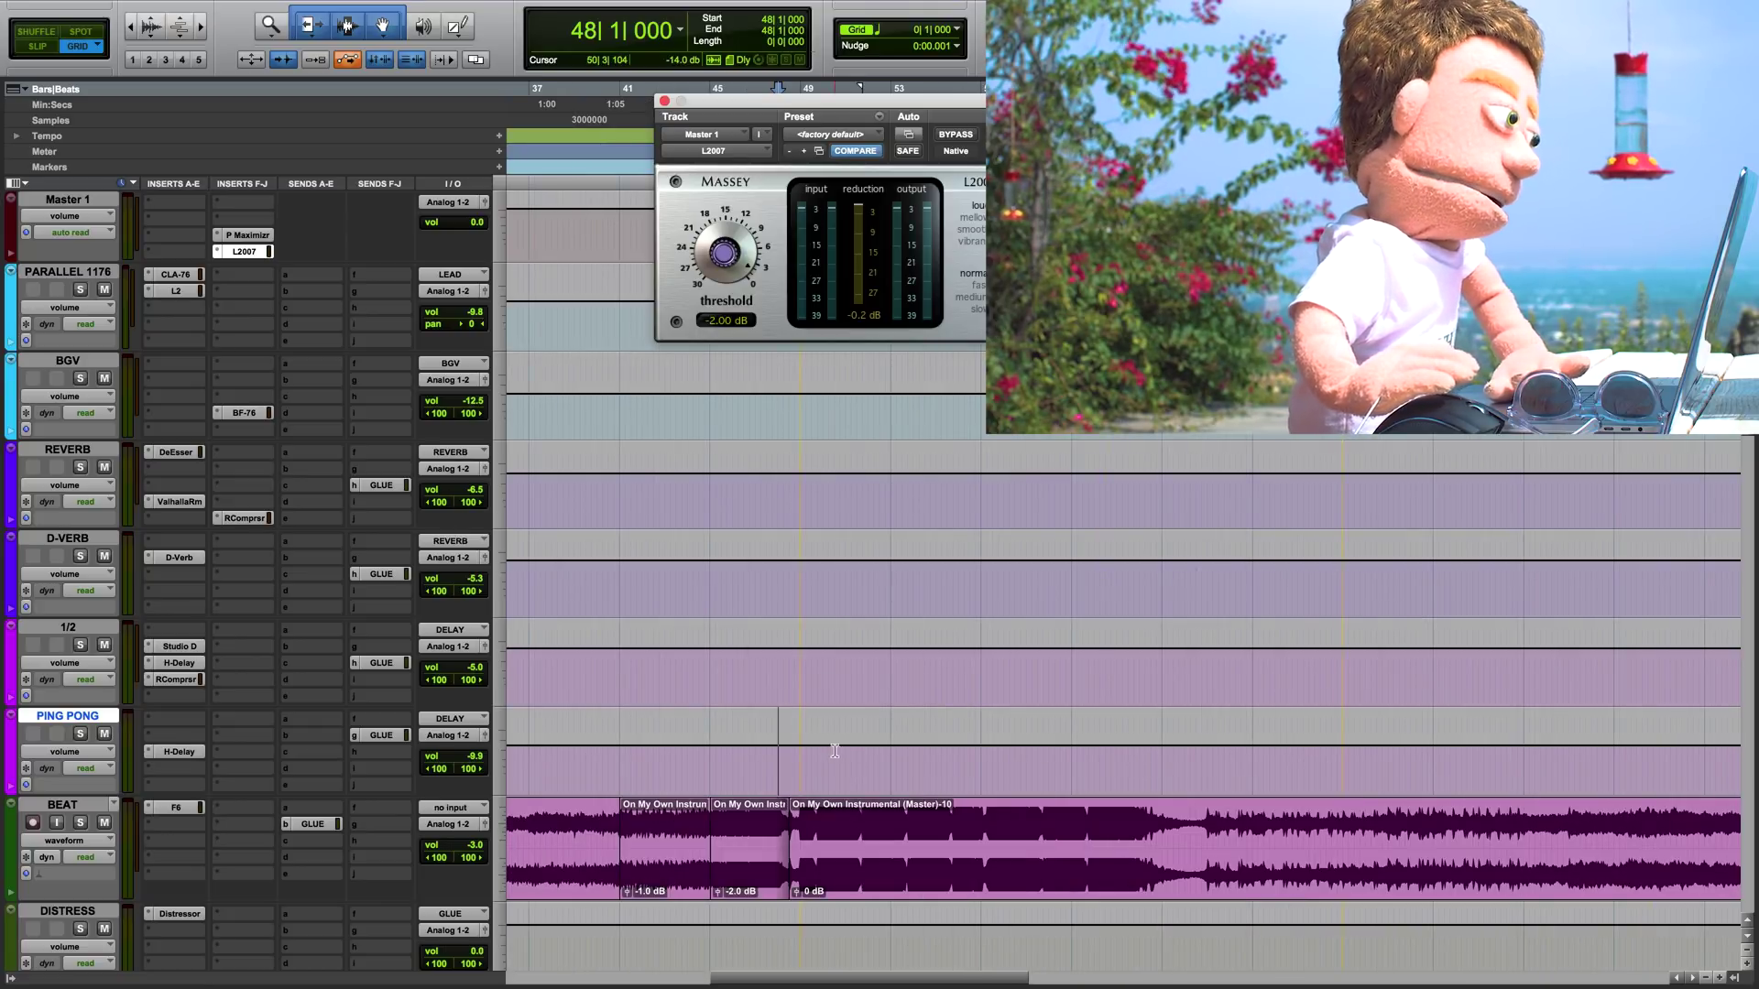
pyautogui.press('space')
pyautogui.press('space')
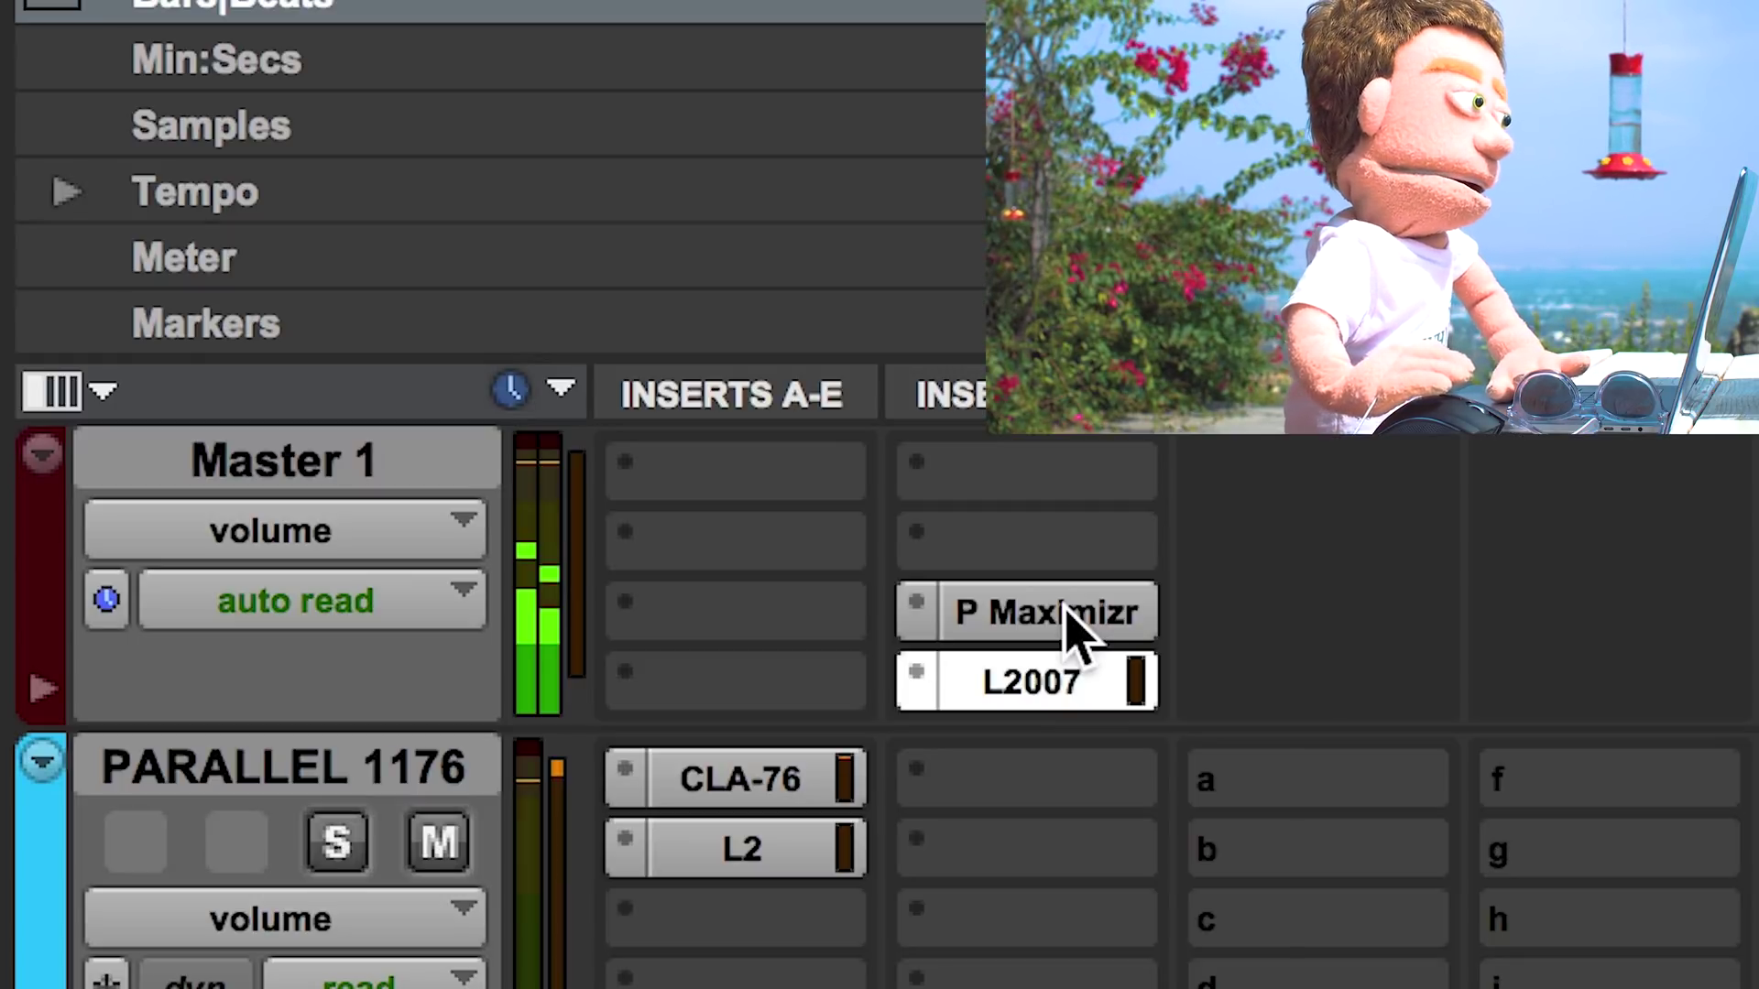
pyautogui.click(1072, 623)
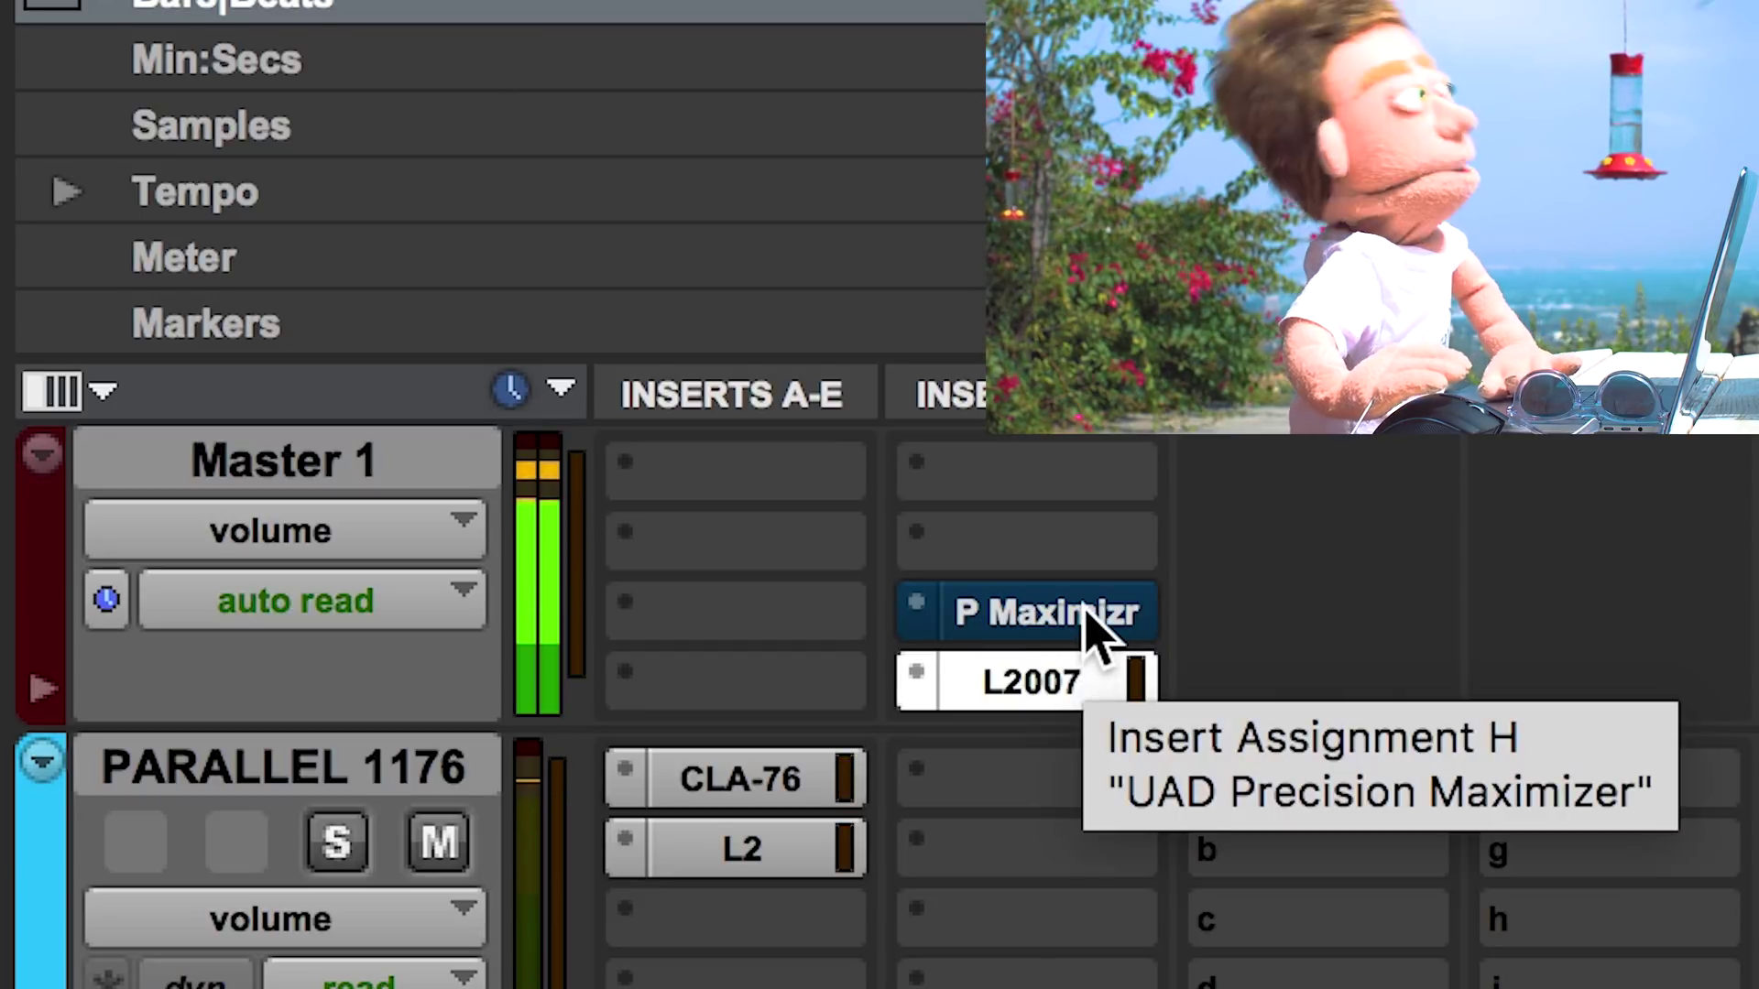
pyautogui.click(1099, 687)
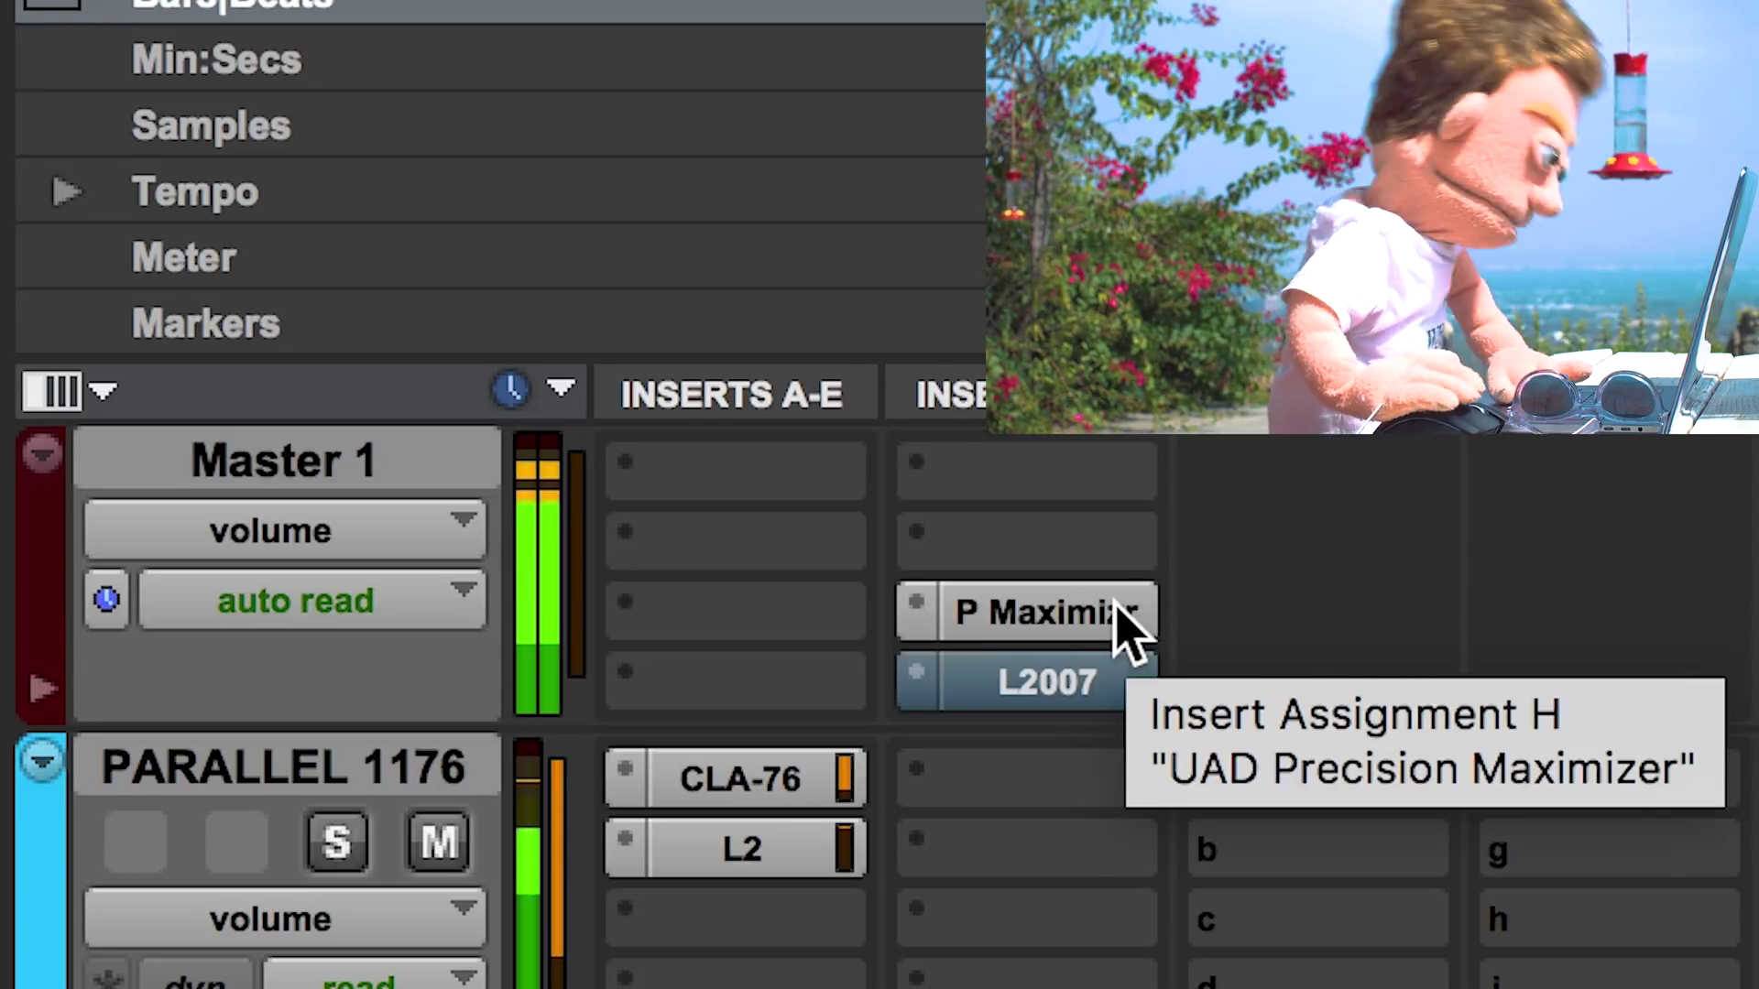
pyautogui.moveTo(1111, 628); pyautogui.dragTo(1105, 675)
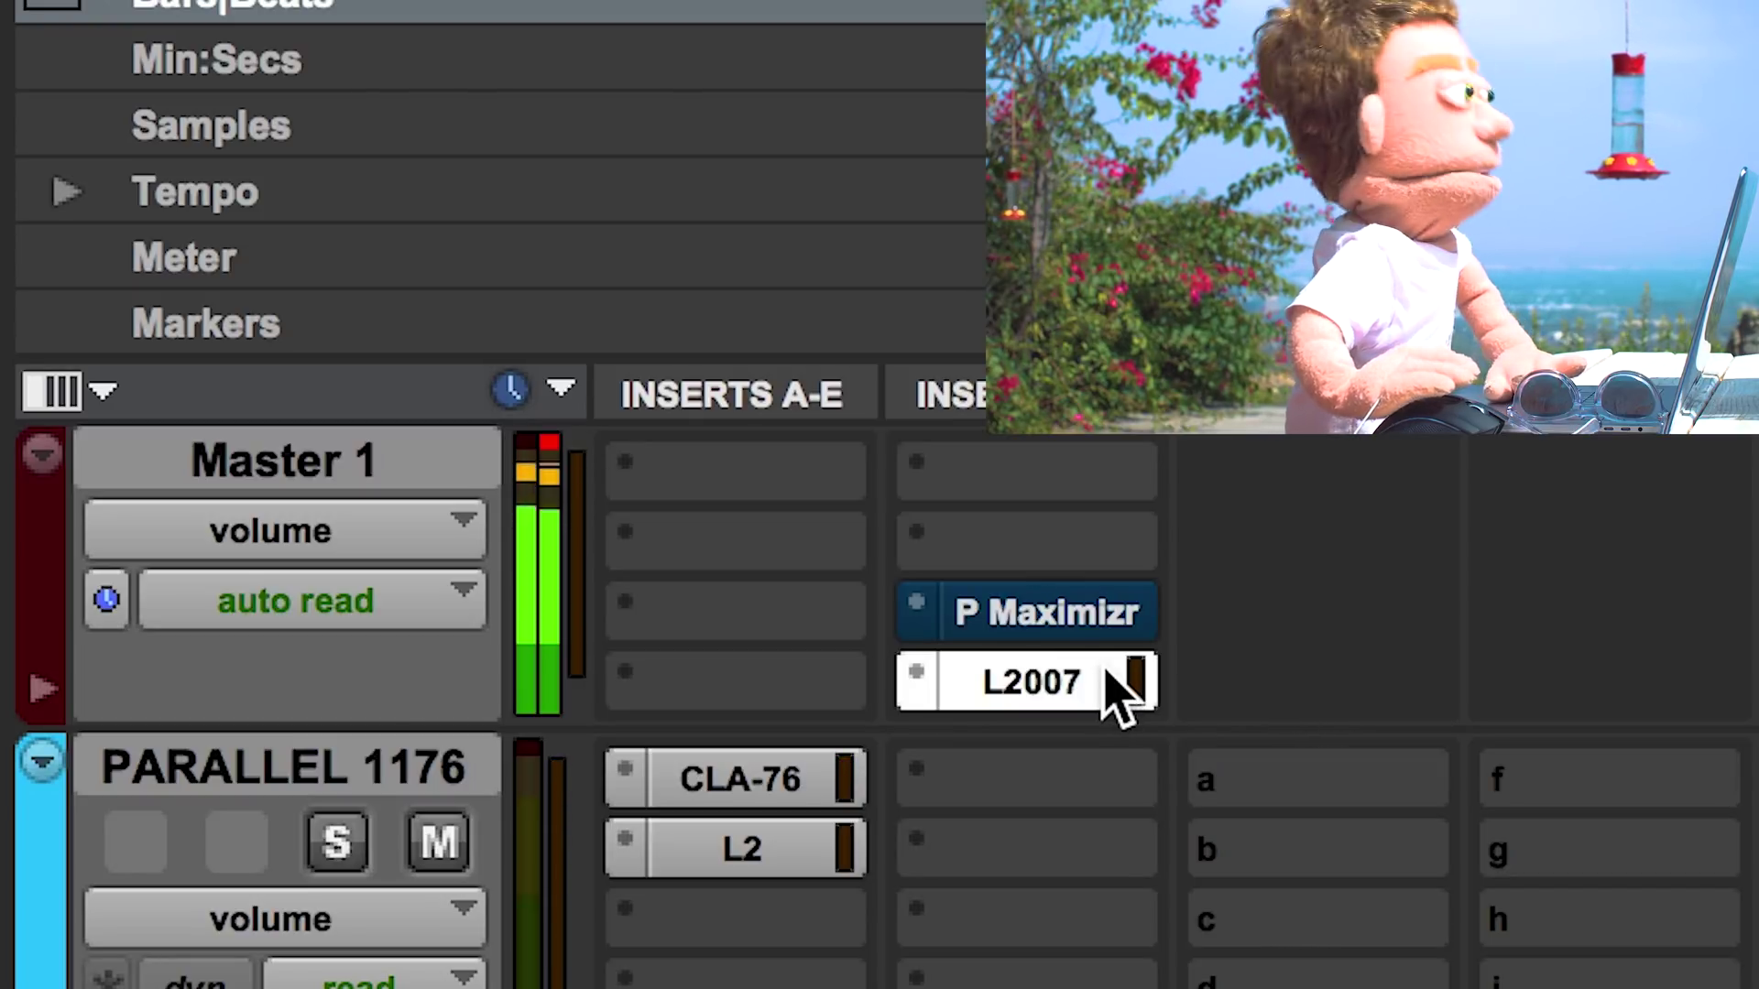
pyautogui.click(1100, 632)
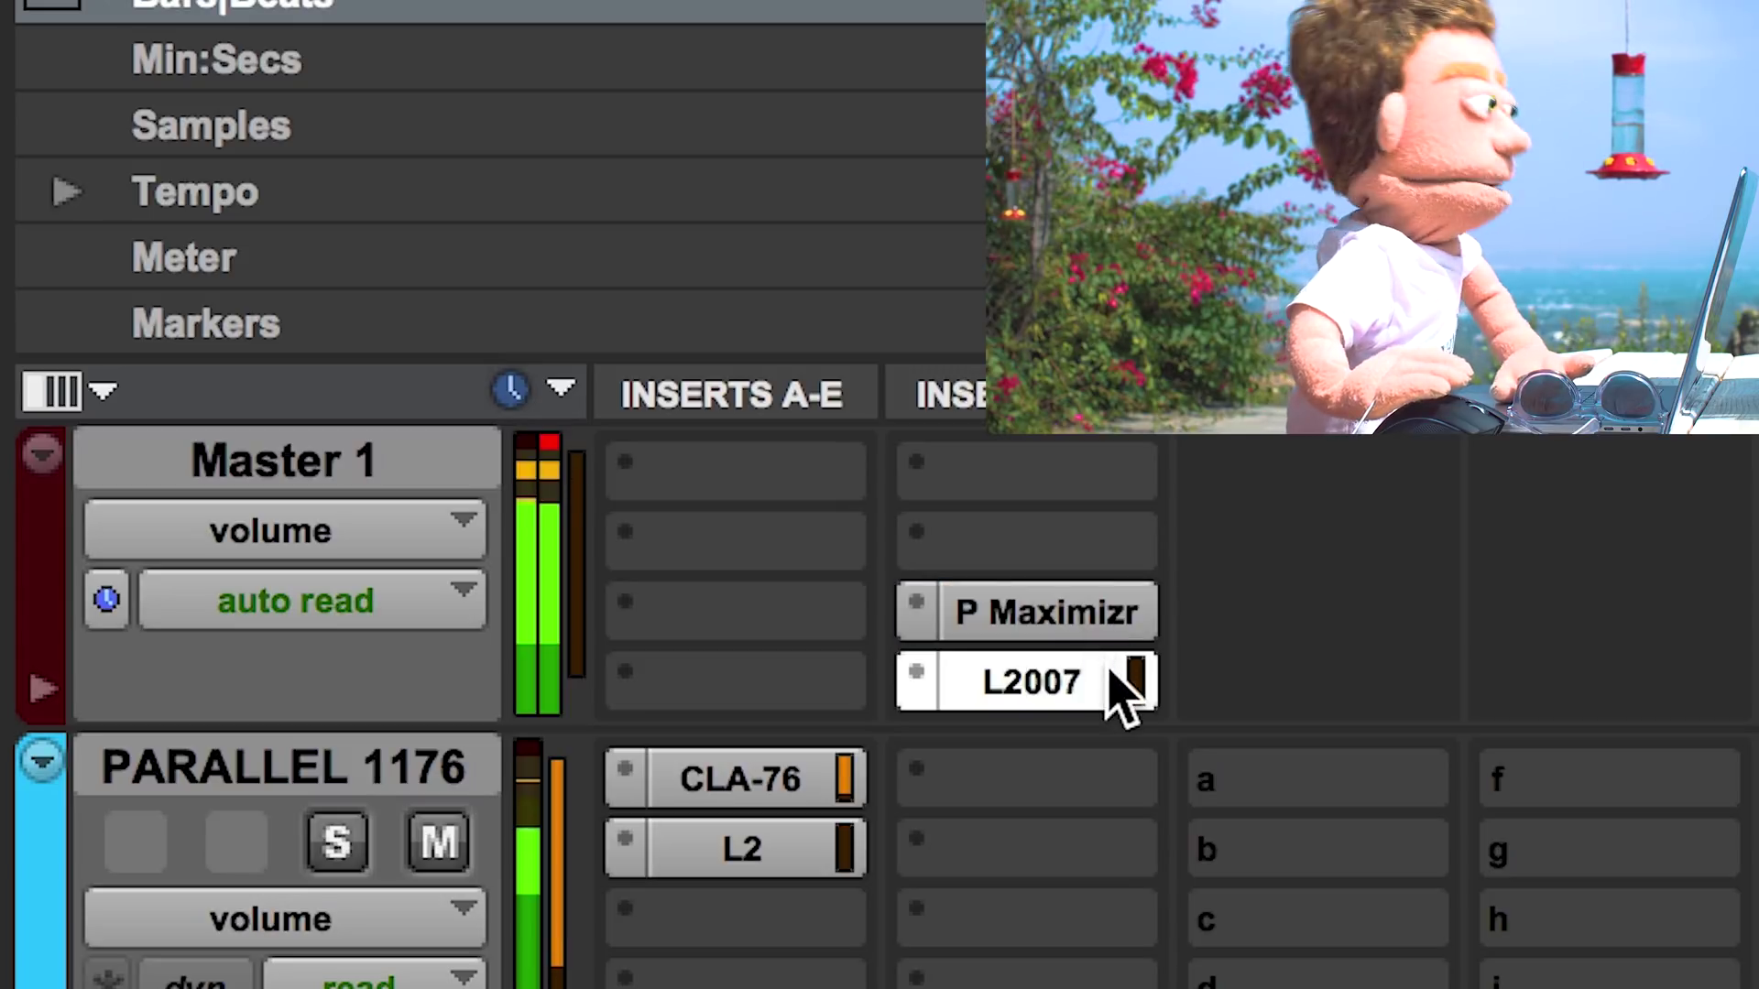
pyautogui.click(1122, 687)
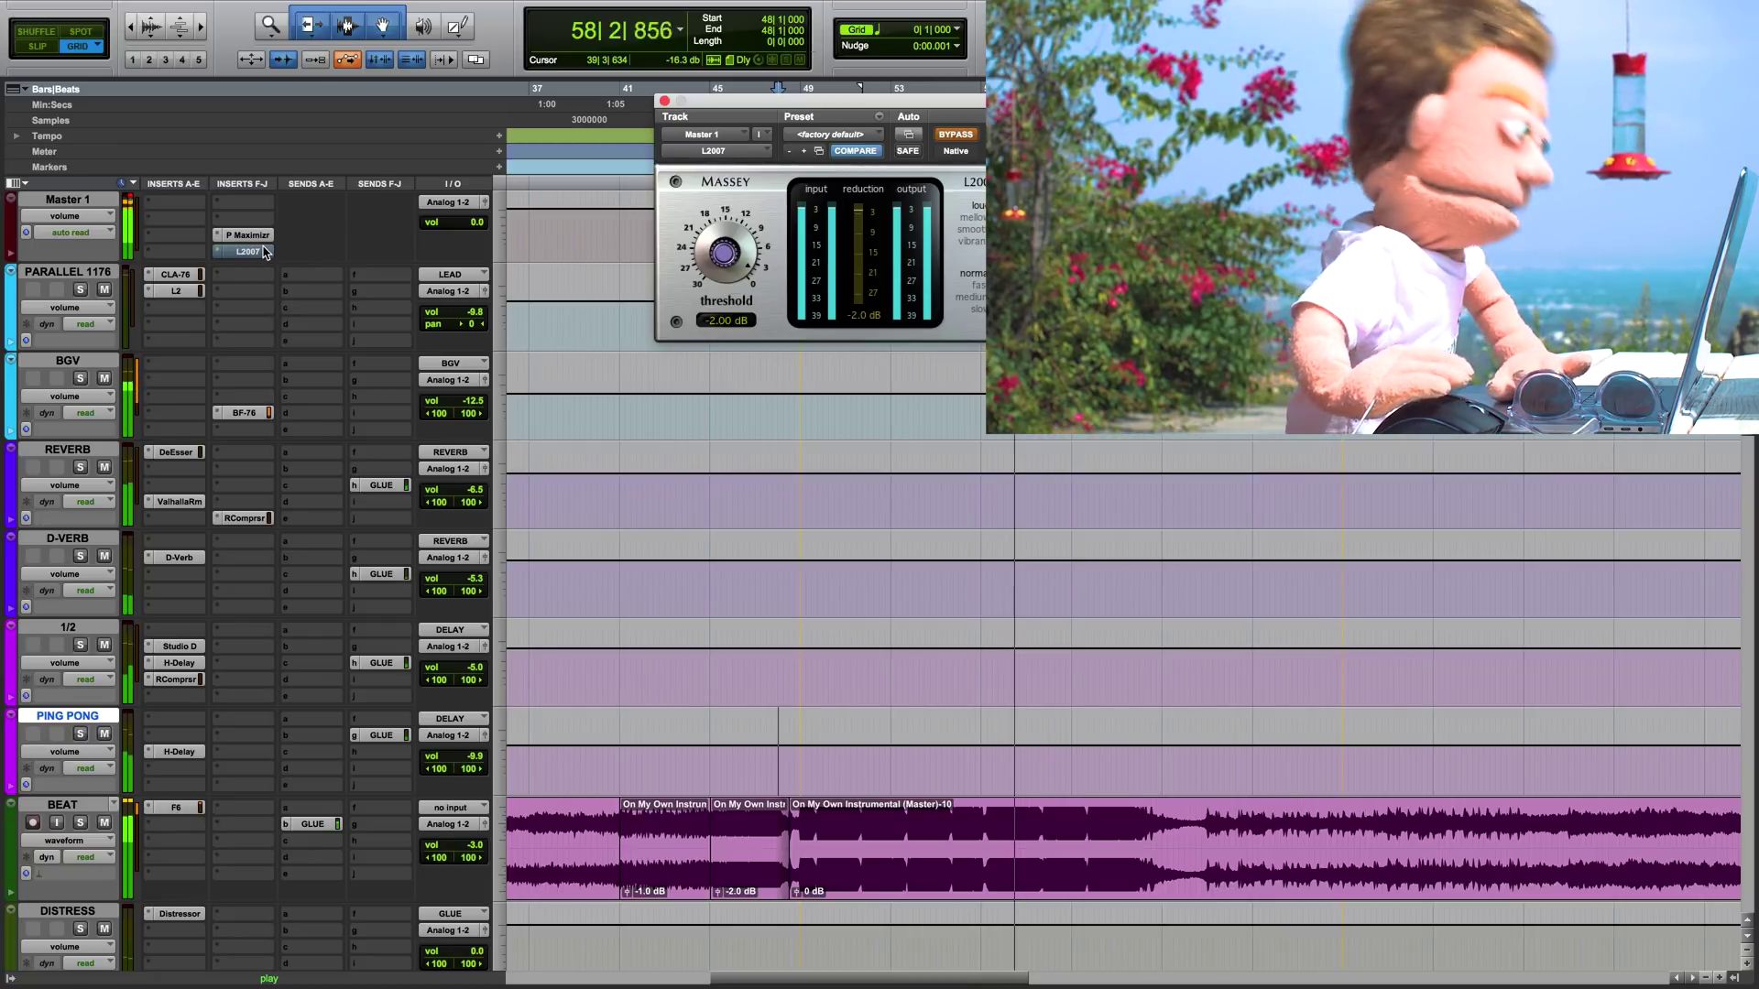
pyautogui.press('space')
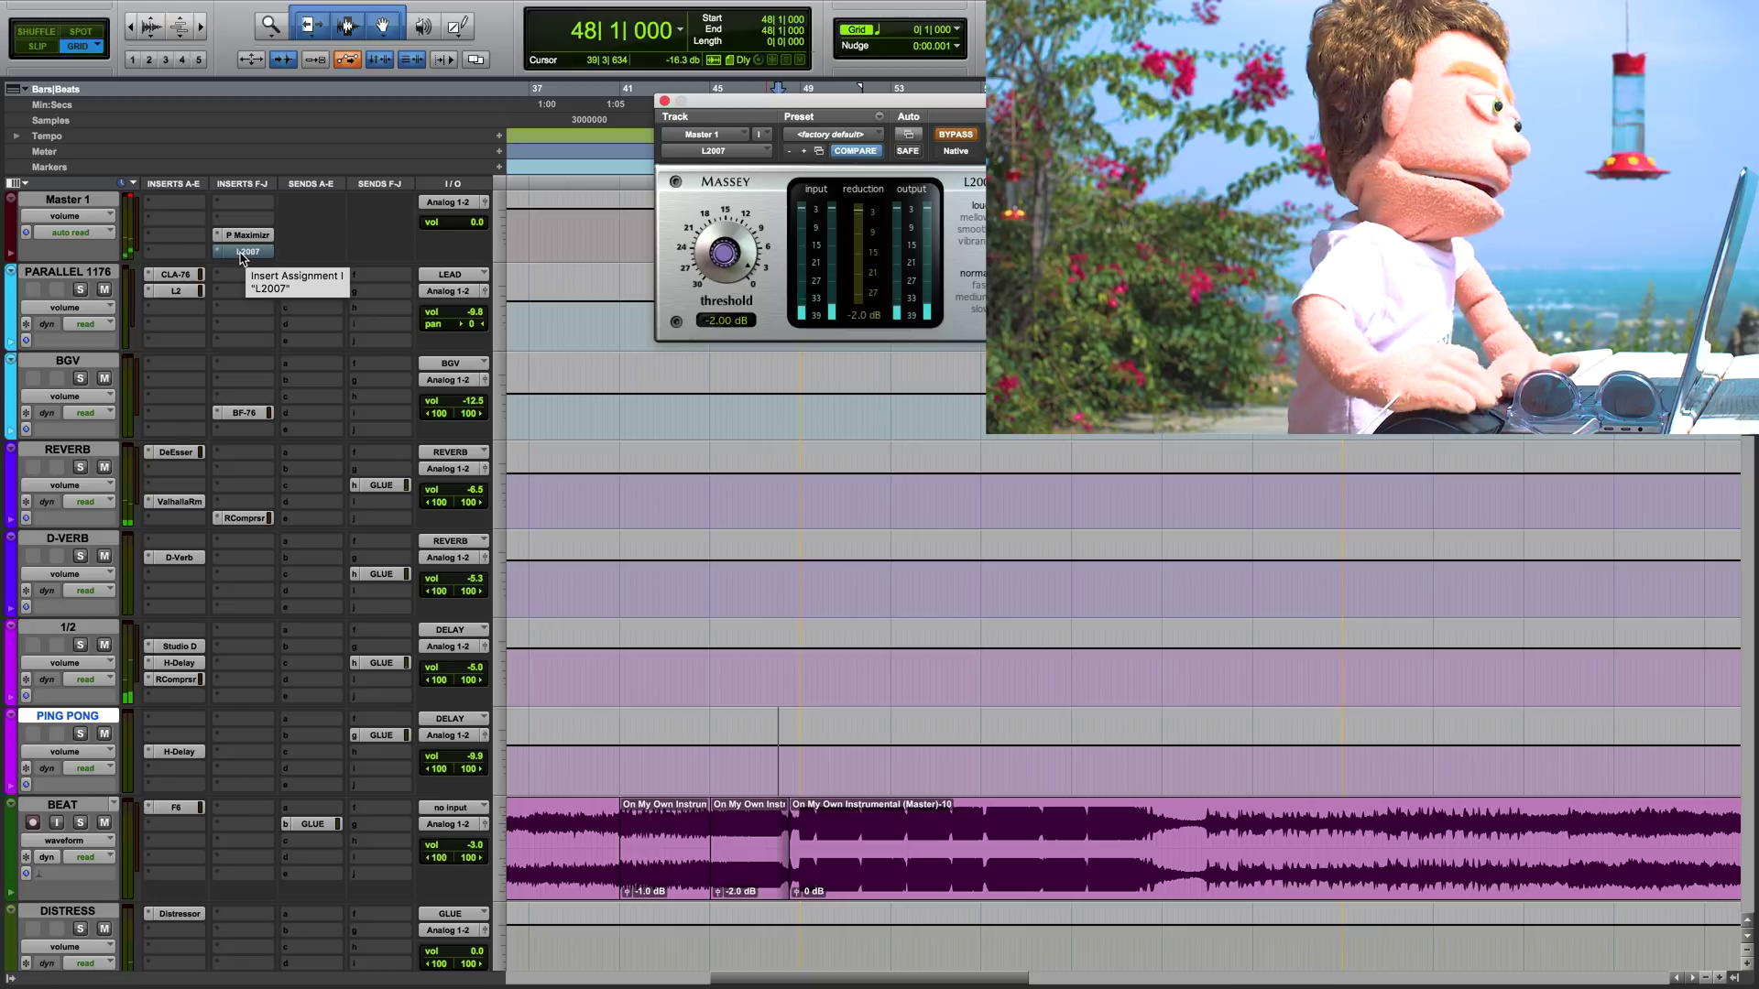
# Remove L2007 from Master 1 and insert the multichannel Dynamics StandardCLIP in its place
pyautogui.click(236, 251)
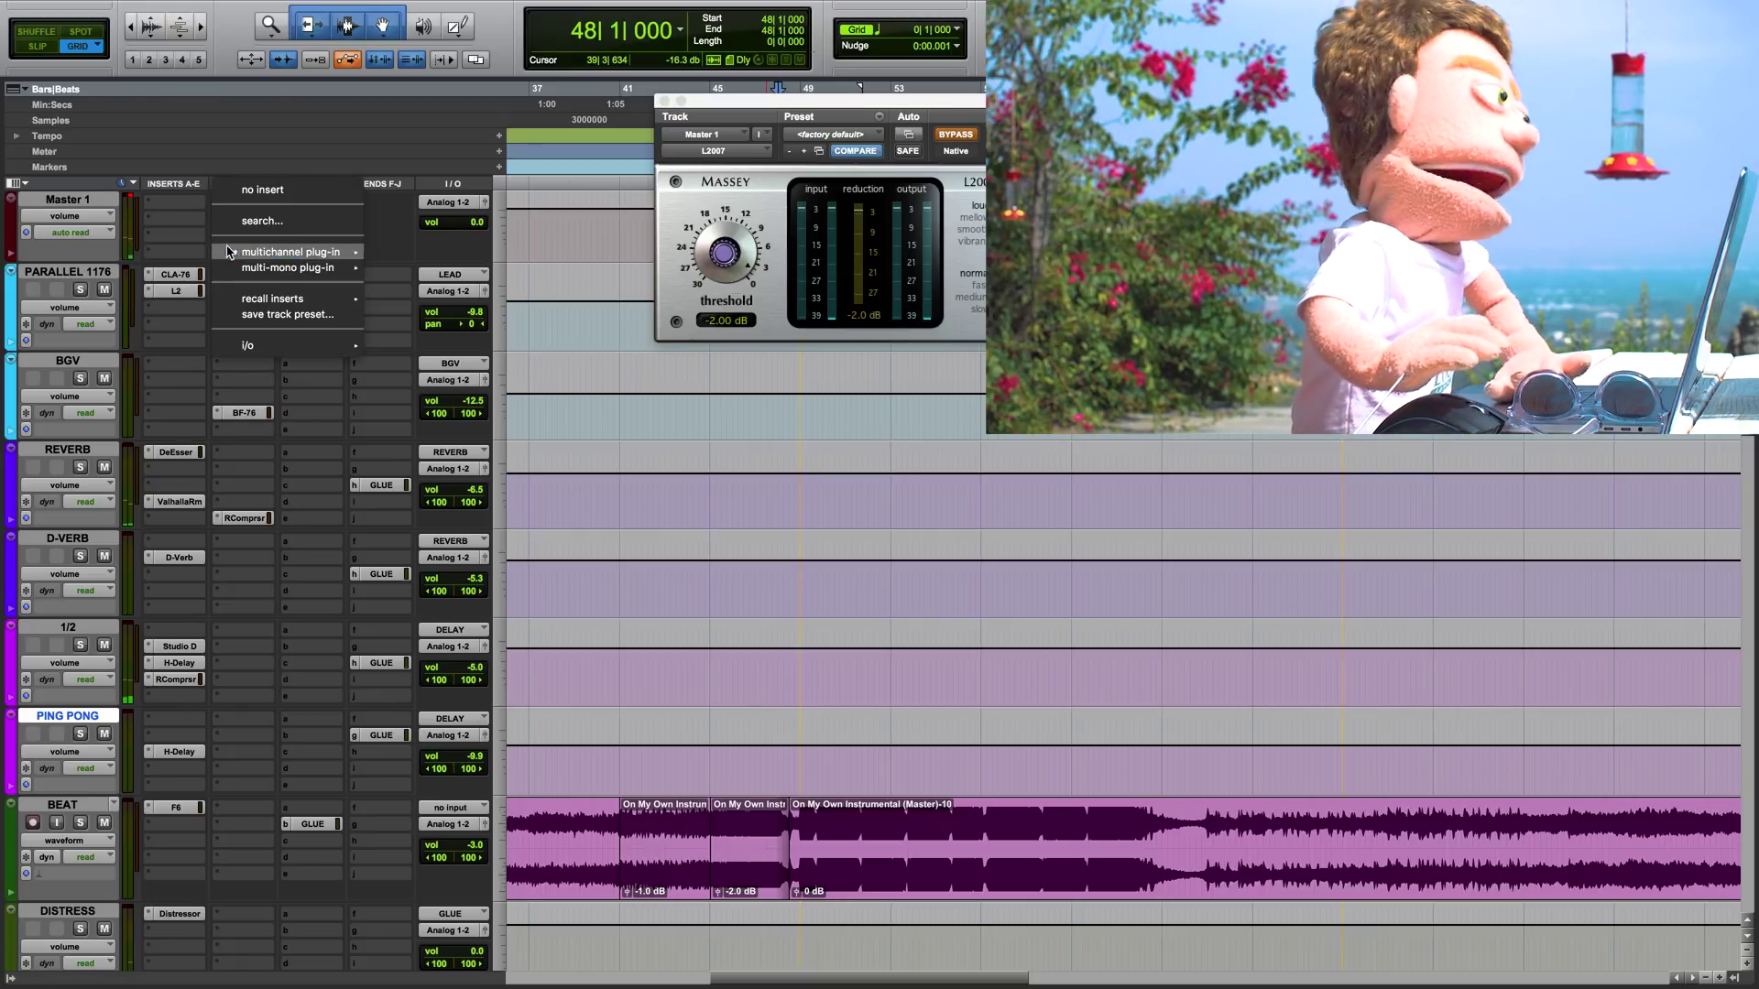
pyautogui.click(269, 191)
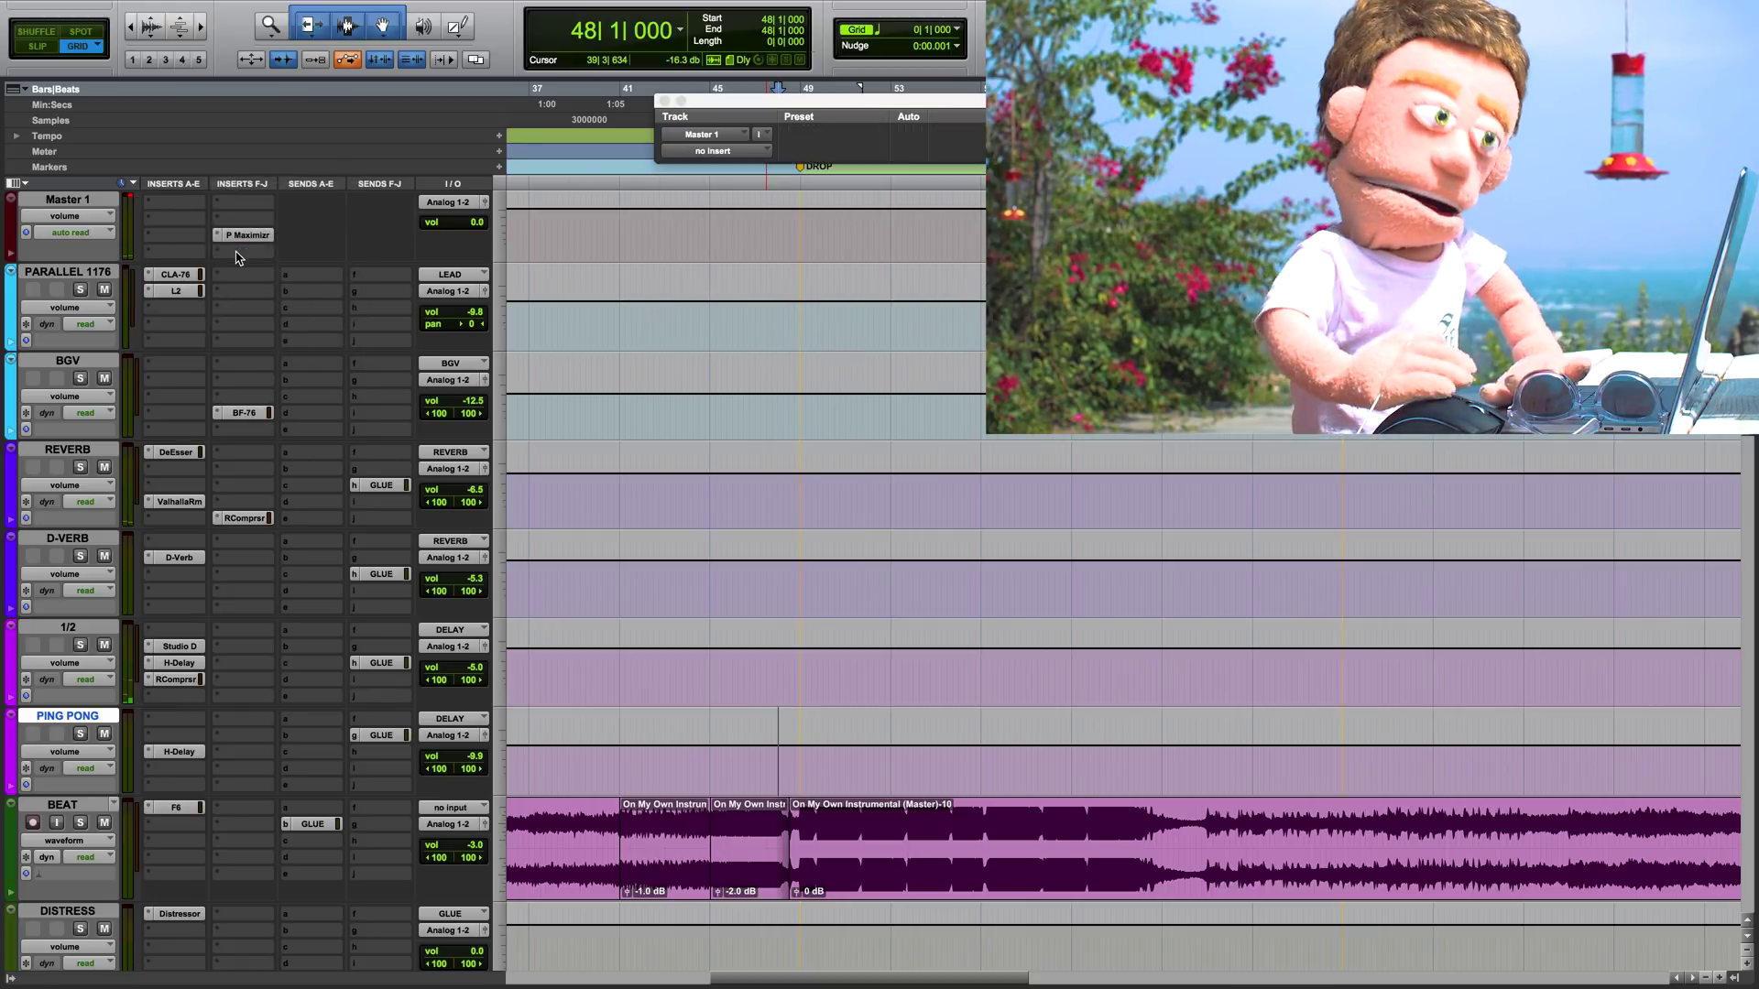
pyautogui.click(218, 253)
pyautogui.moveTo(294, 252)
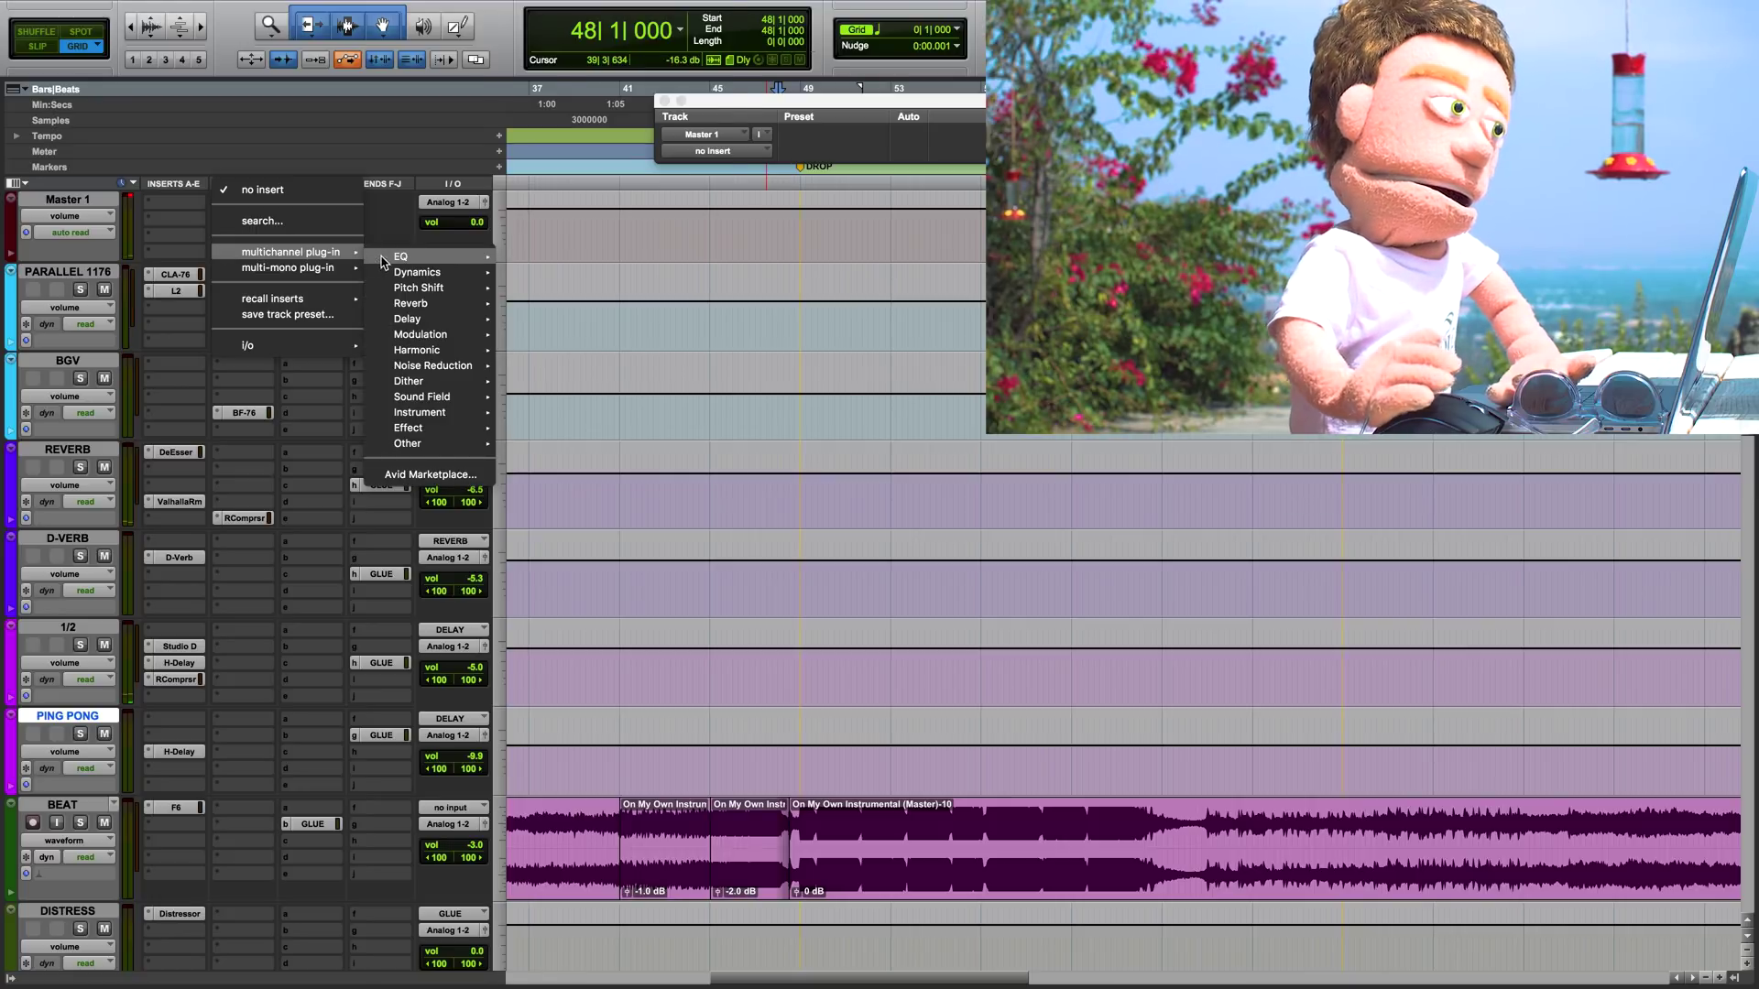
pyautogui.moveTo(421, 272)
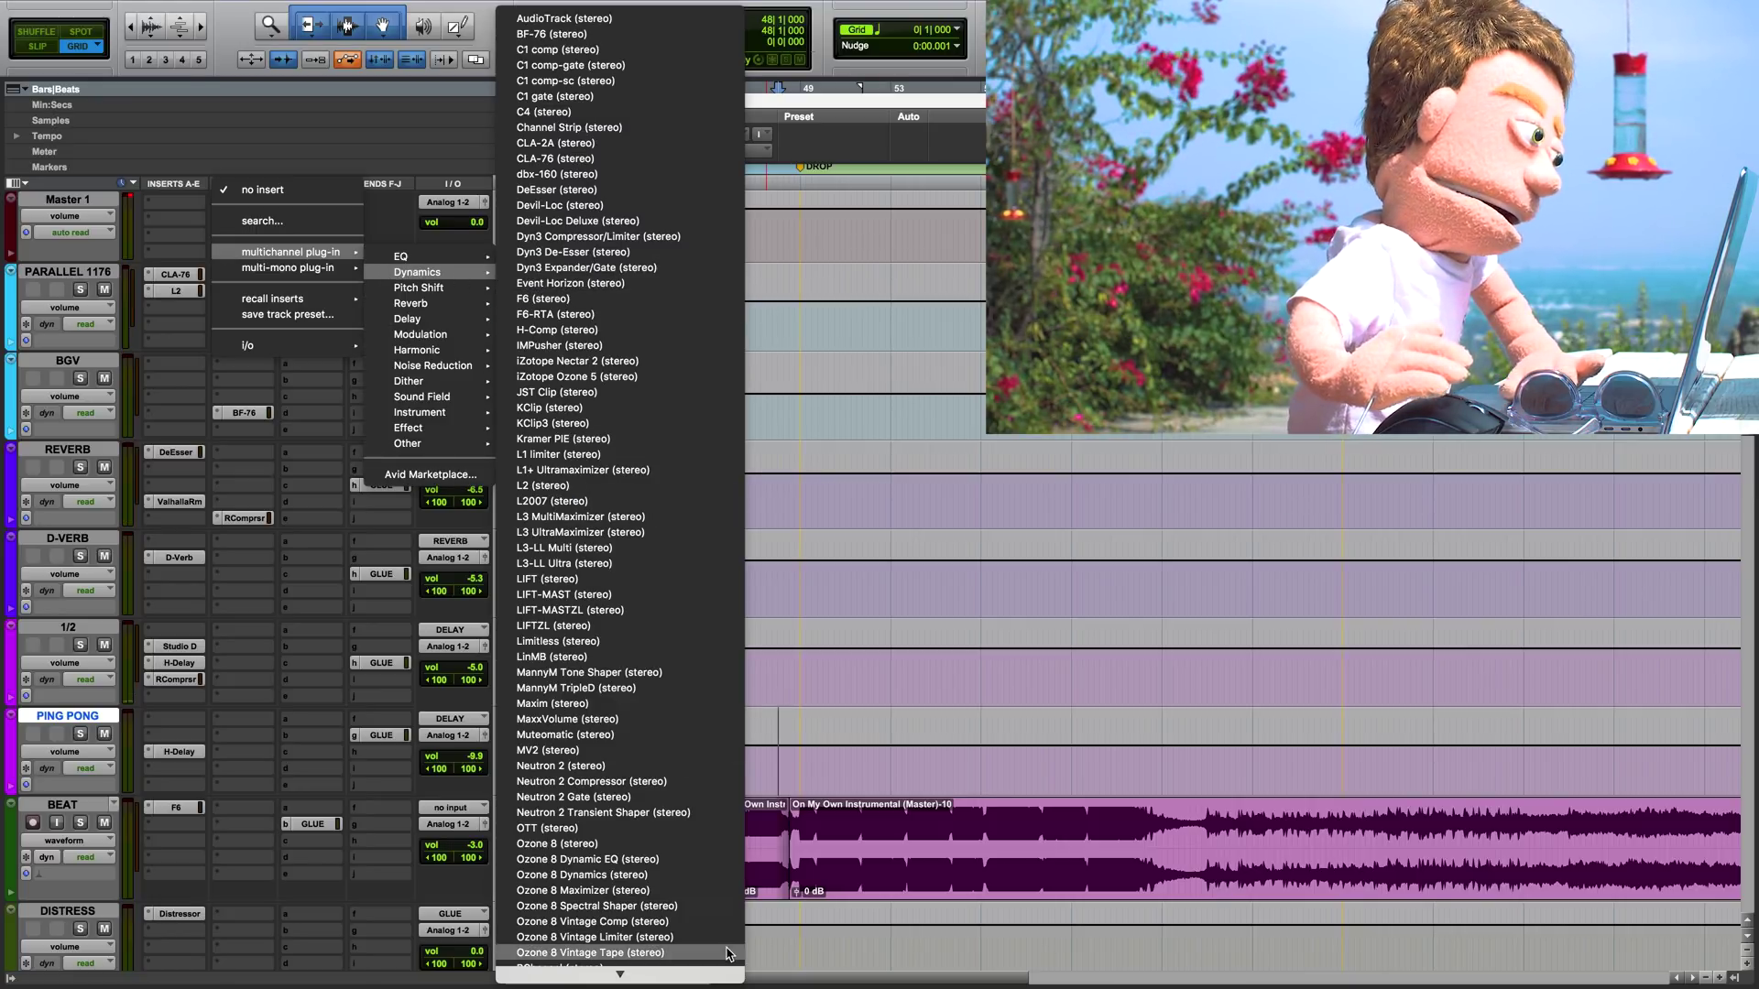
pyautogui.scroll(-5, 641, 861)
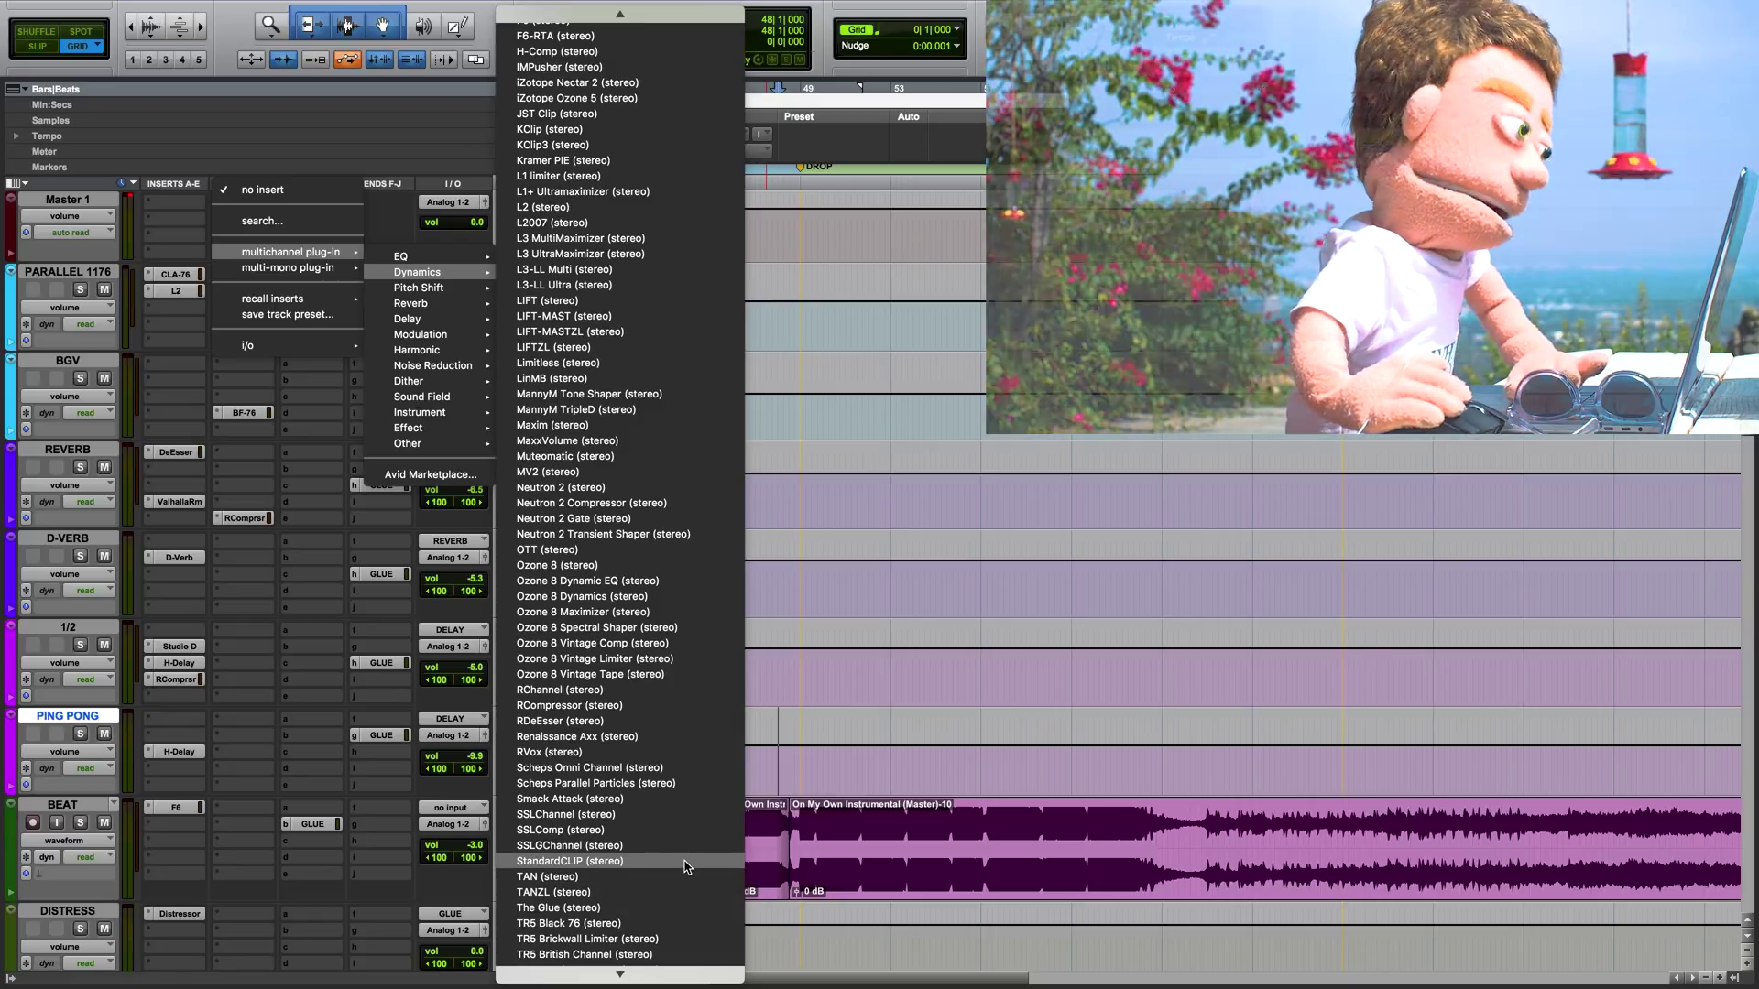
pyautogui.press('Escape')
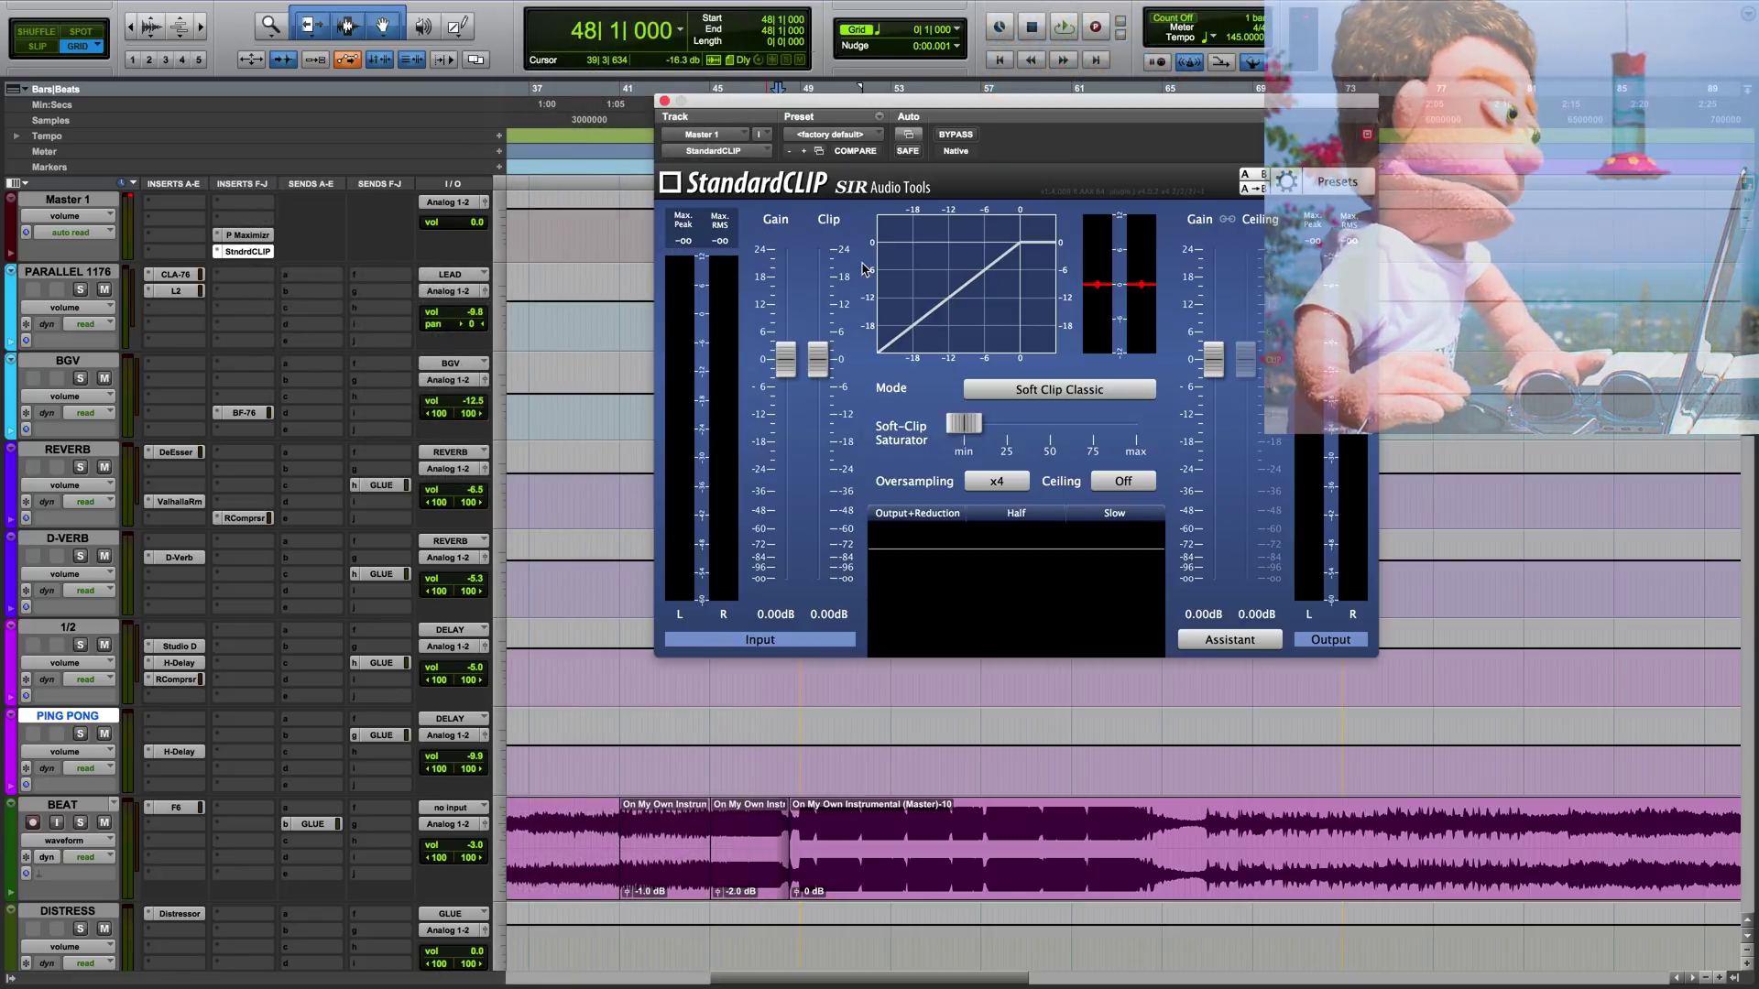
# Set StandardCLIP to Soft Clip Pro mode, 19% saturation and x32 oversampling
pyautogui.click(974, 389)
pyautogui.click(1026, 423)
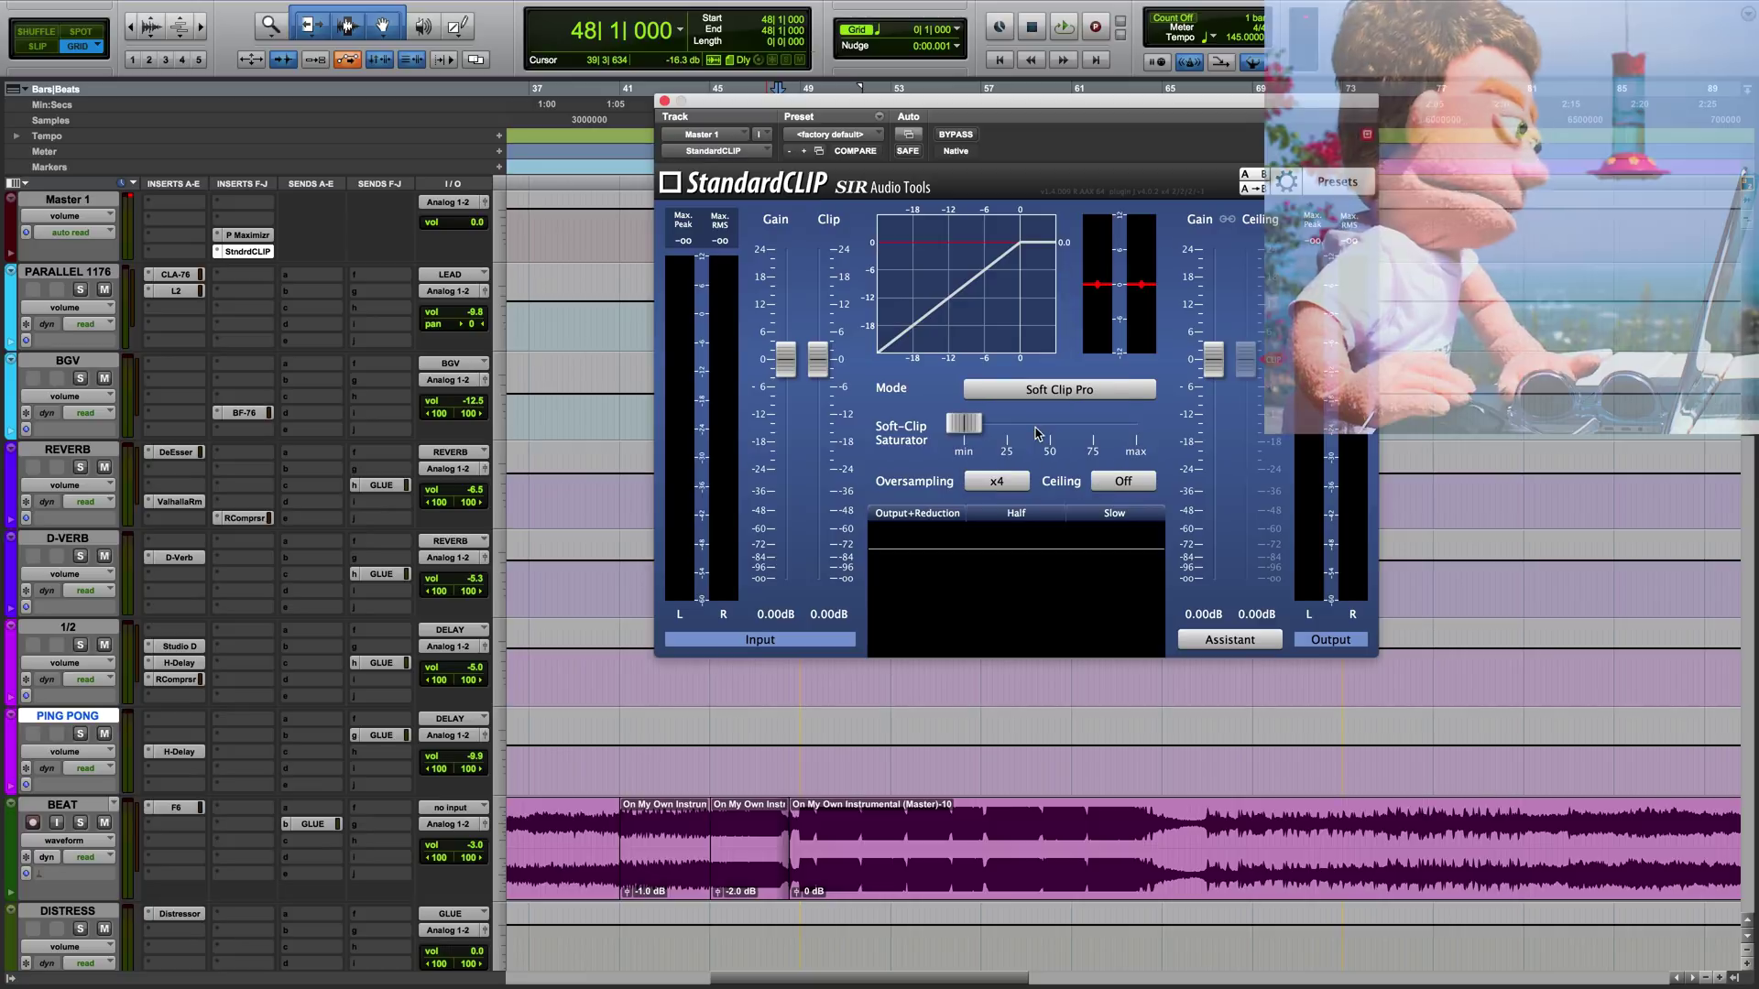
pyautogui.moveTo(956, 422); pyautogui.dragTo(999, 426)
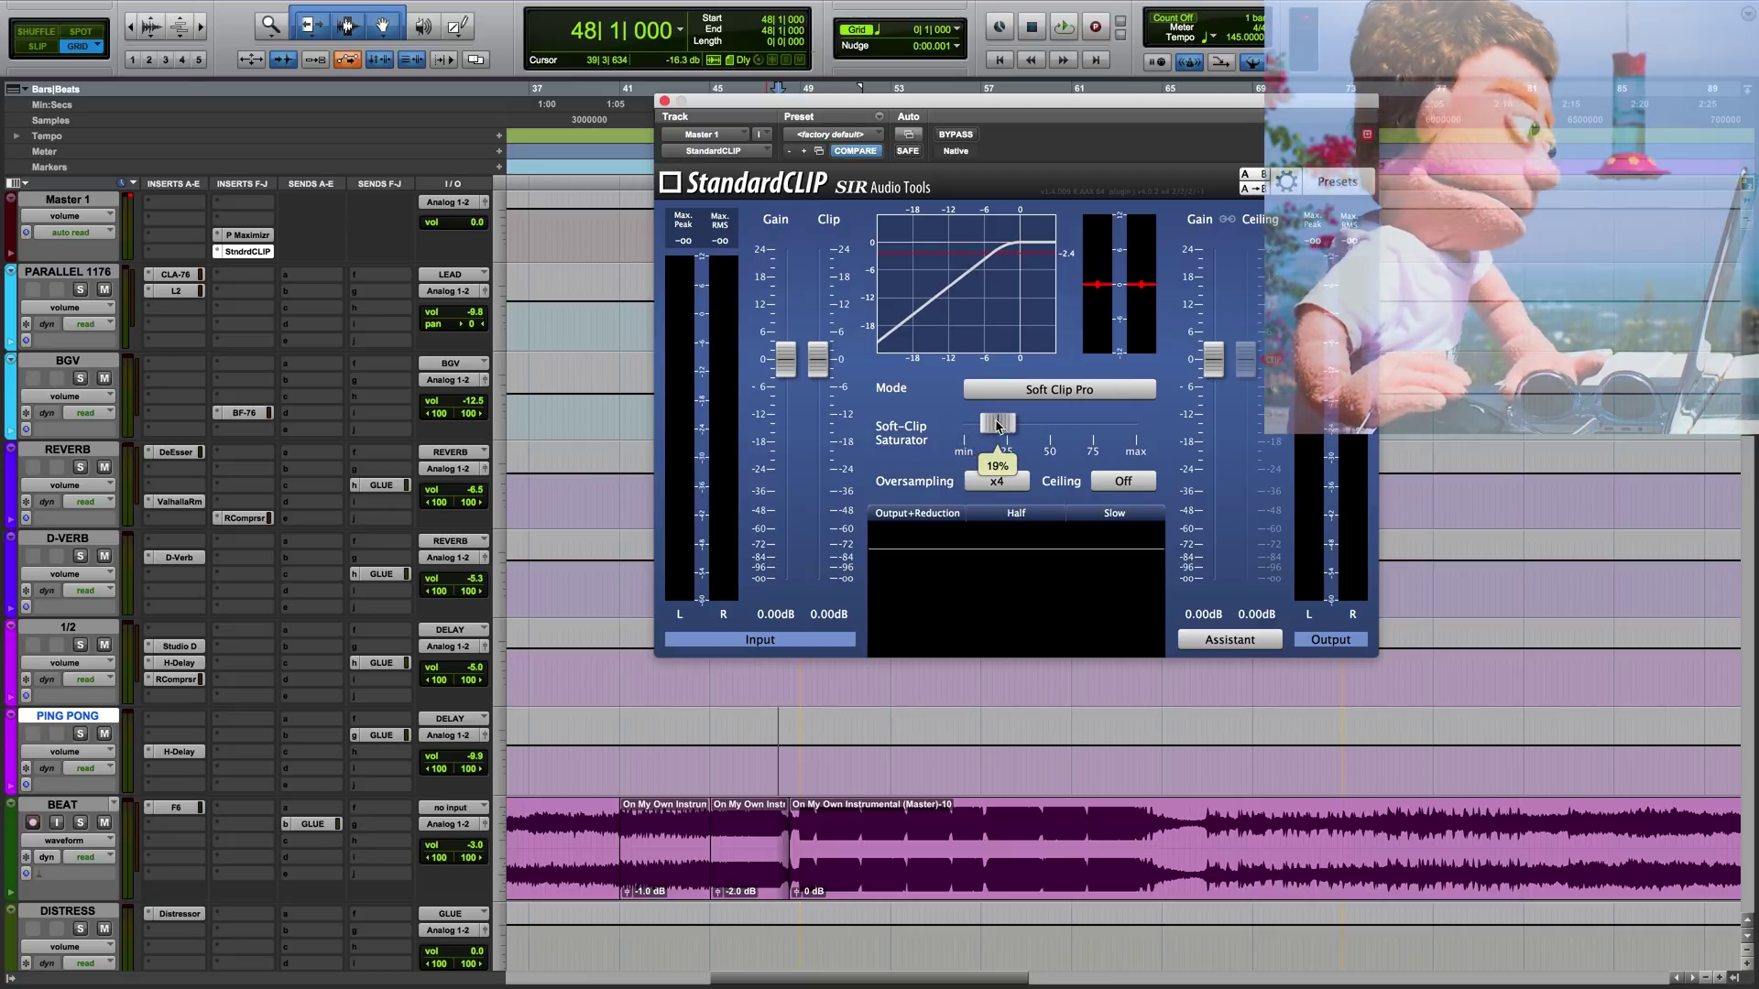
pyautogui.click(1005, 485)
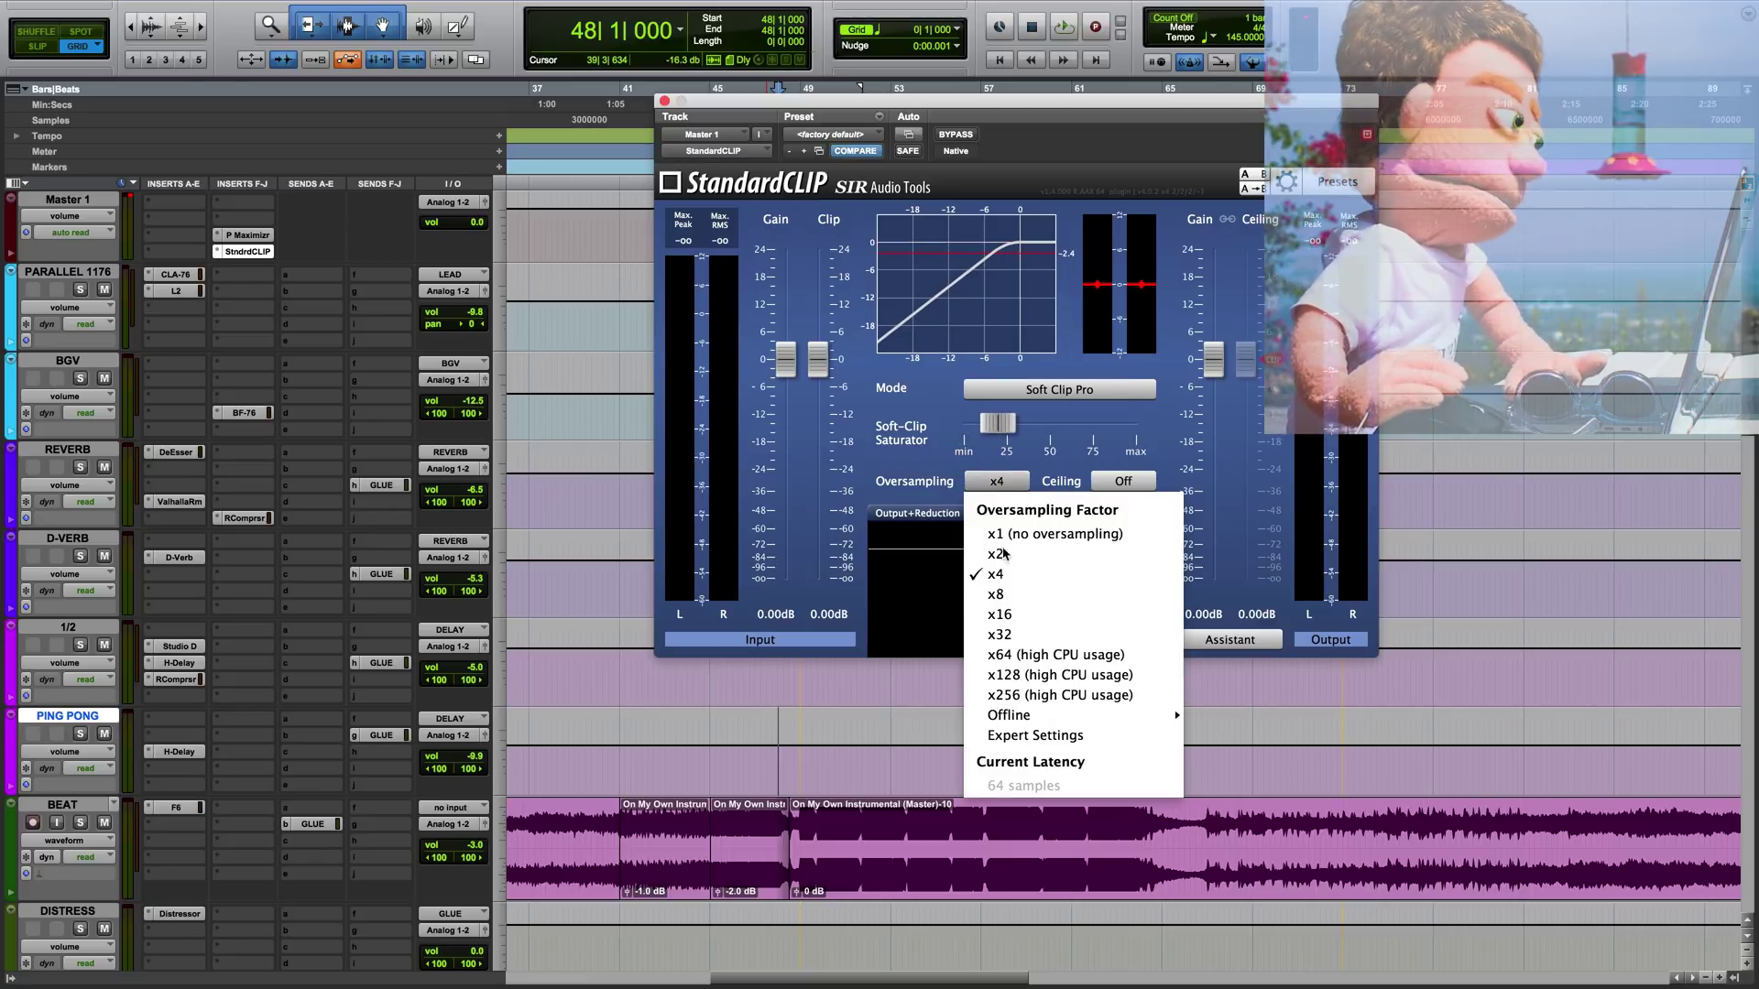
pyautogui.click(1007, 634)
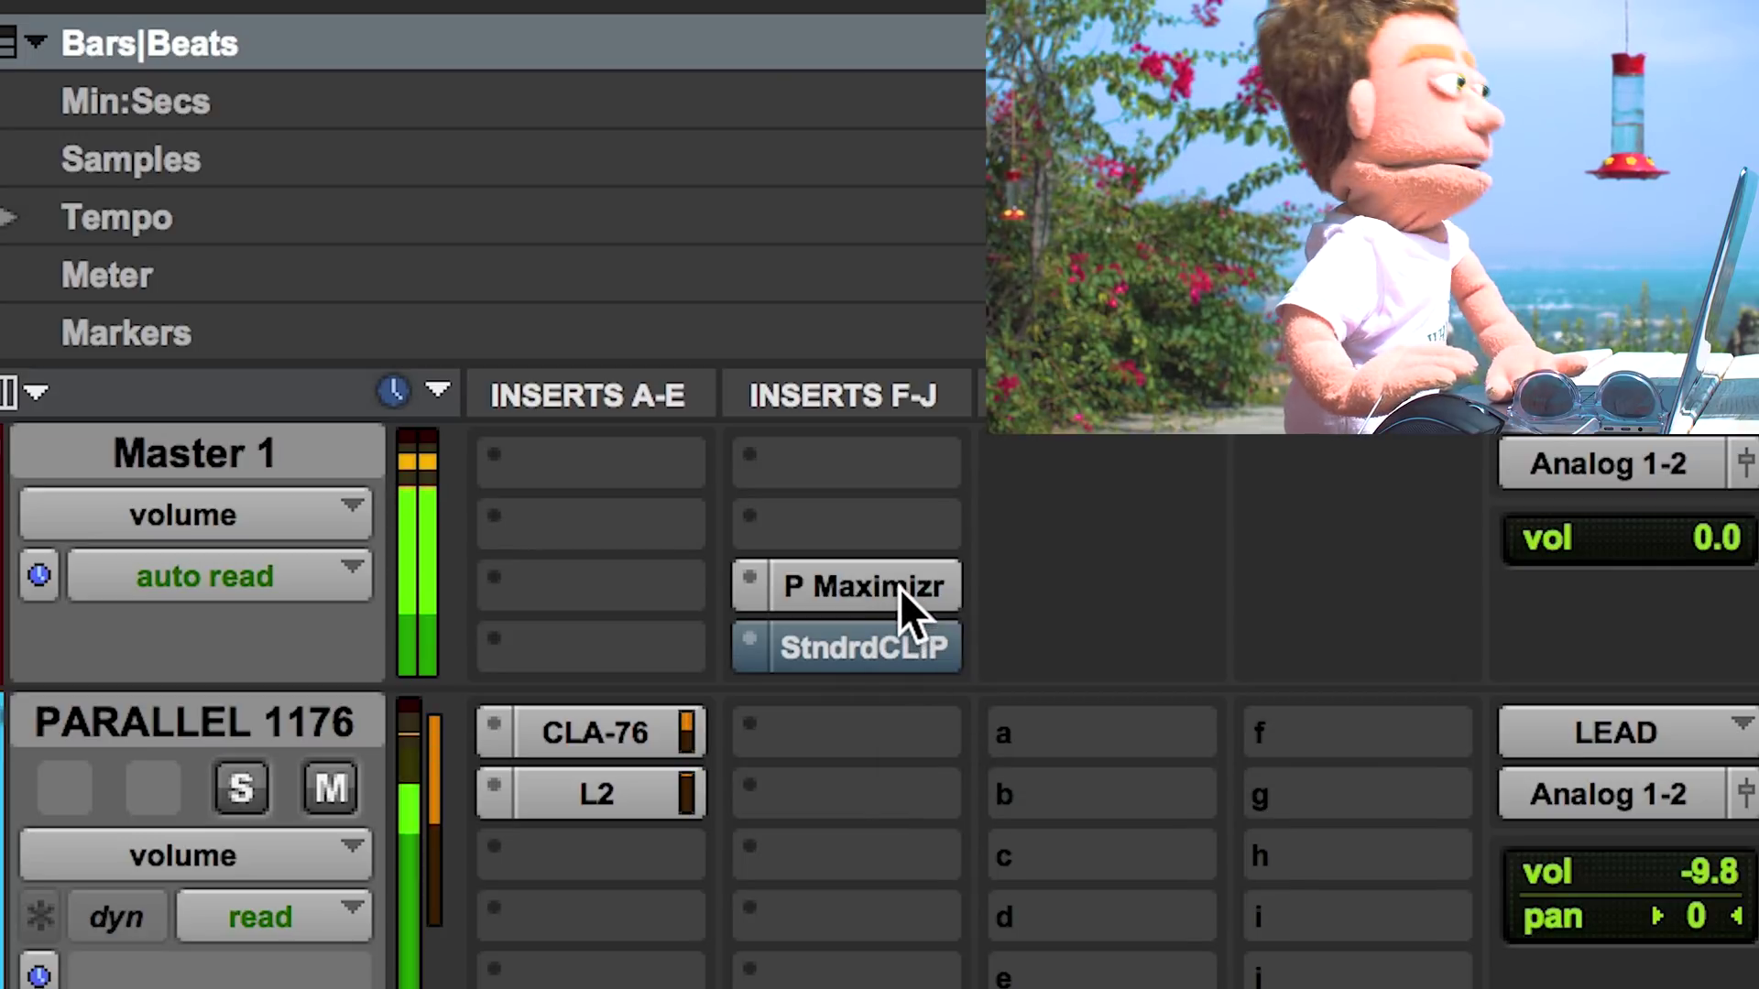
# Bypass the Maximizer, enable StandardCLIP, and lower its soft-clip saturation to 11%
pyautogui.keyDown('super'); pyautogui.click(900, 588); pyautogui.keyUp('super')
pyautogui.keyDown('super'); pyautogui.click(896, 647); pyautogui.keyUp('super')
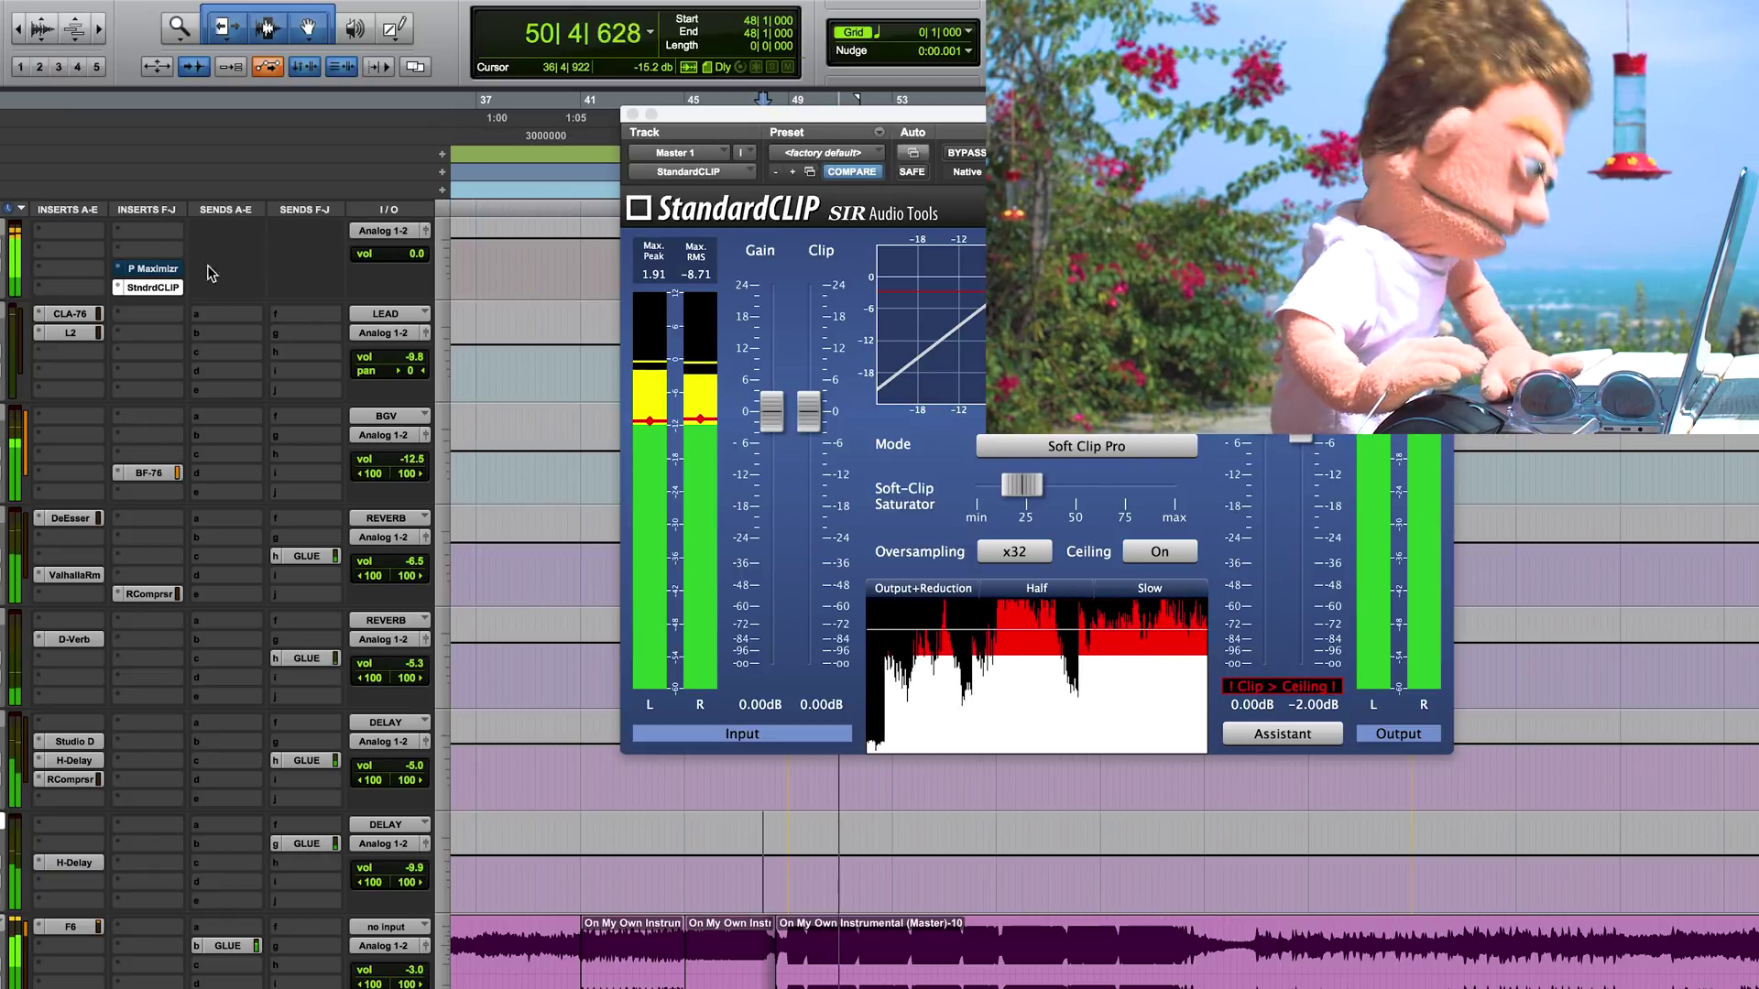
pyautogui.moveTo(1024, 484)
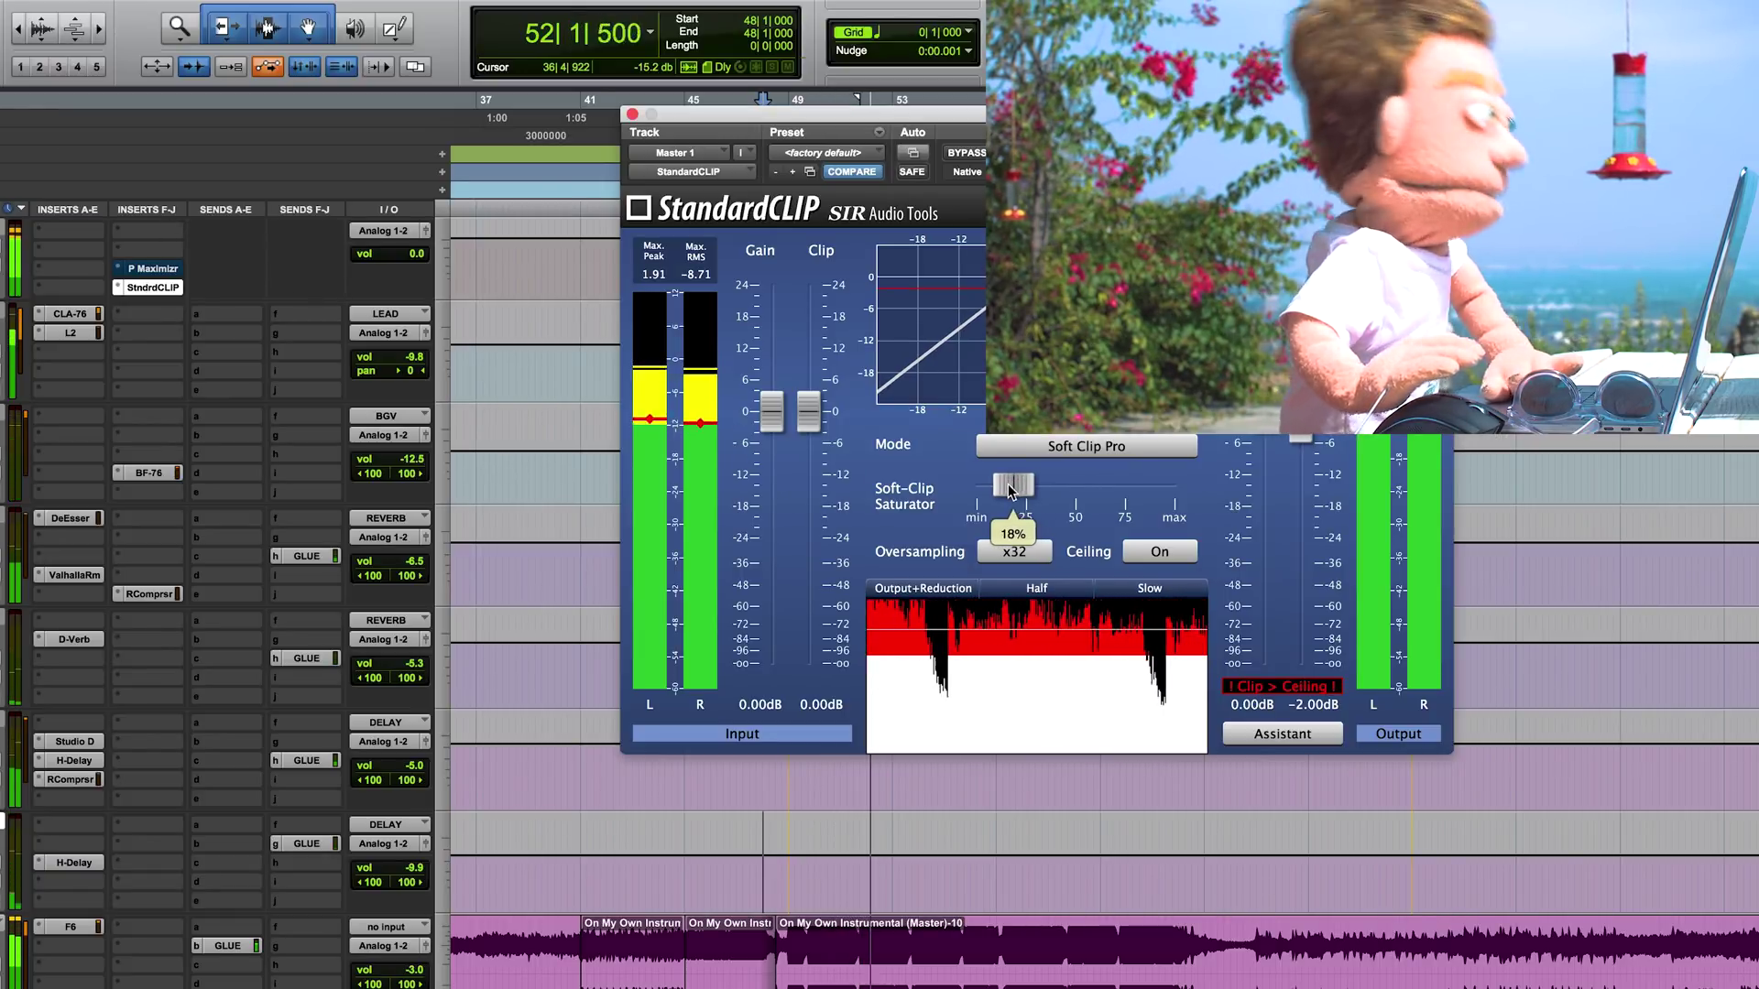
pyautogui.moveTo(1023, 484); pyautogui.dragTo(998, 488)
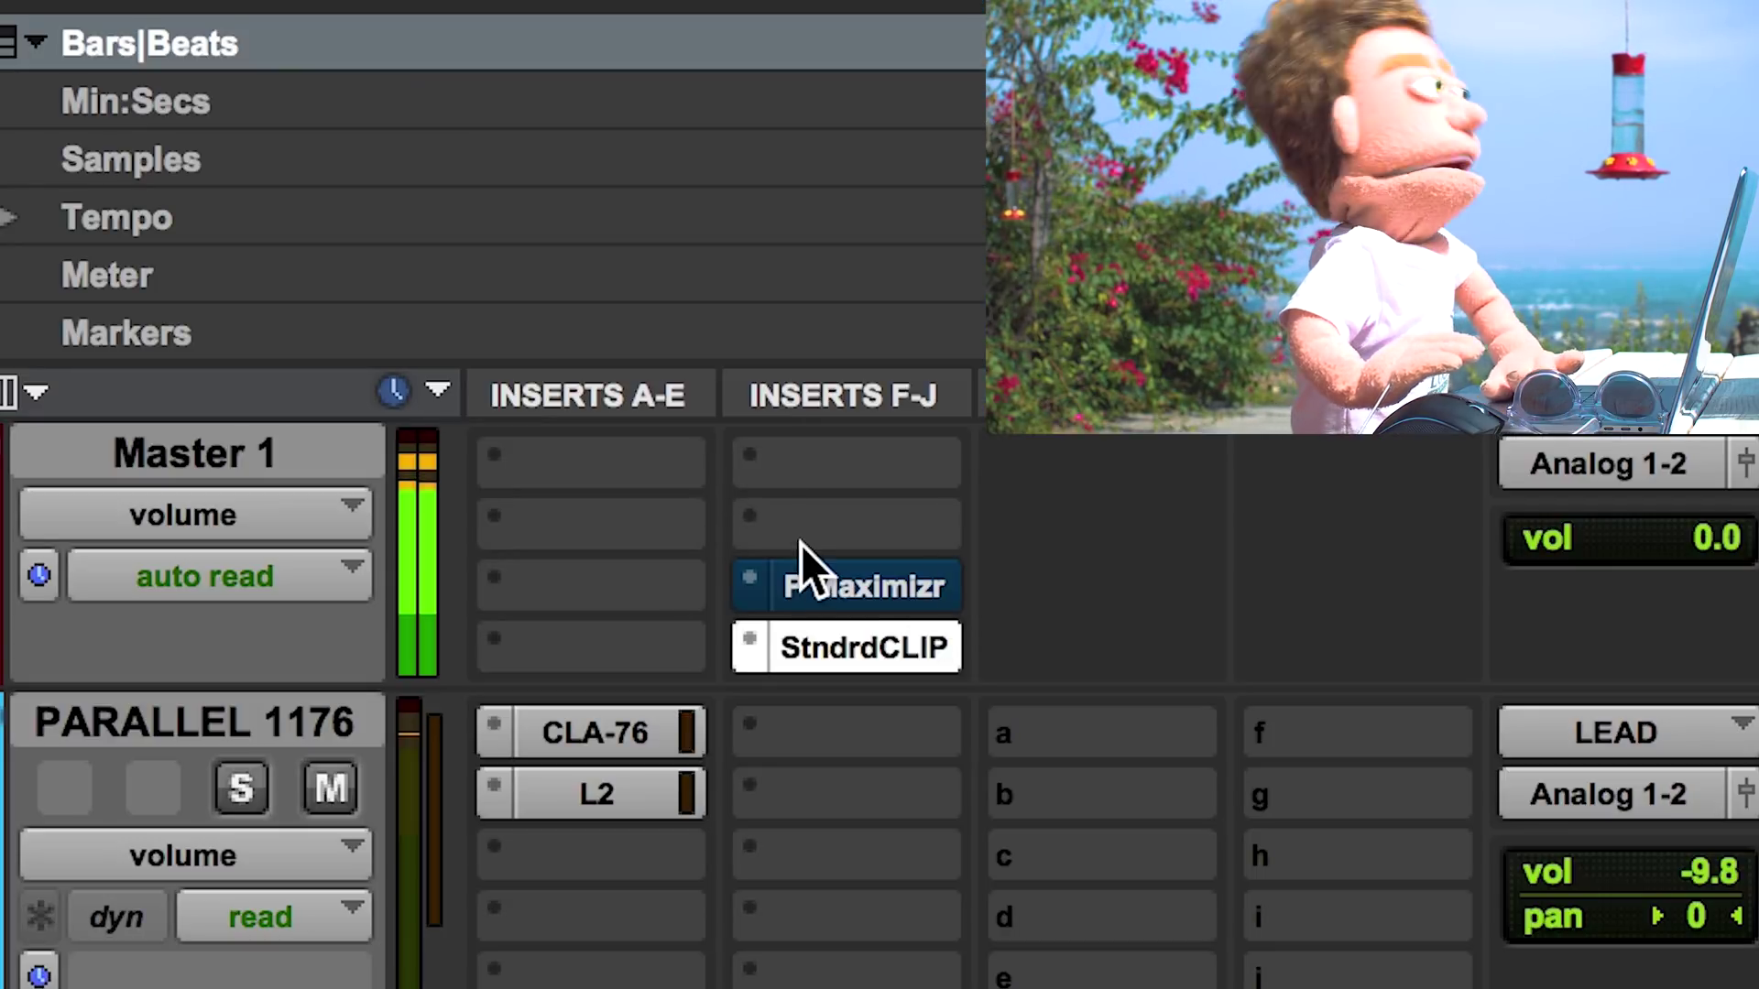
# A/B StandardCLIP against the Maximizer, ending with StandardCLIP active and the Maximizer bypassed
pyautogui.keyDown('super'); pyautogui.click(857, 581); pyautogui.keyUp('super')
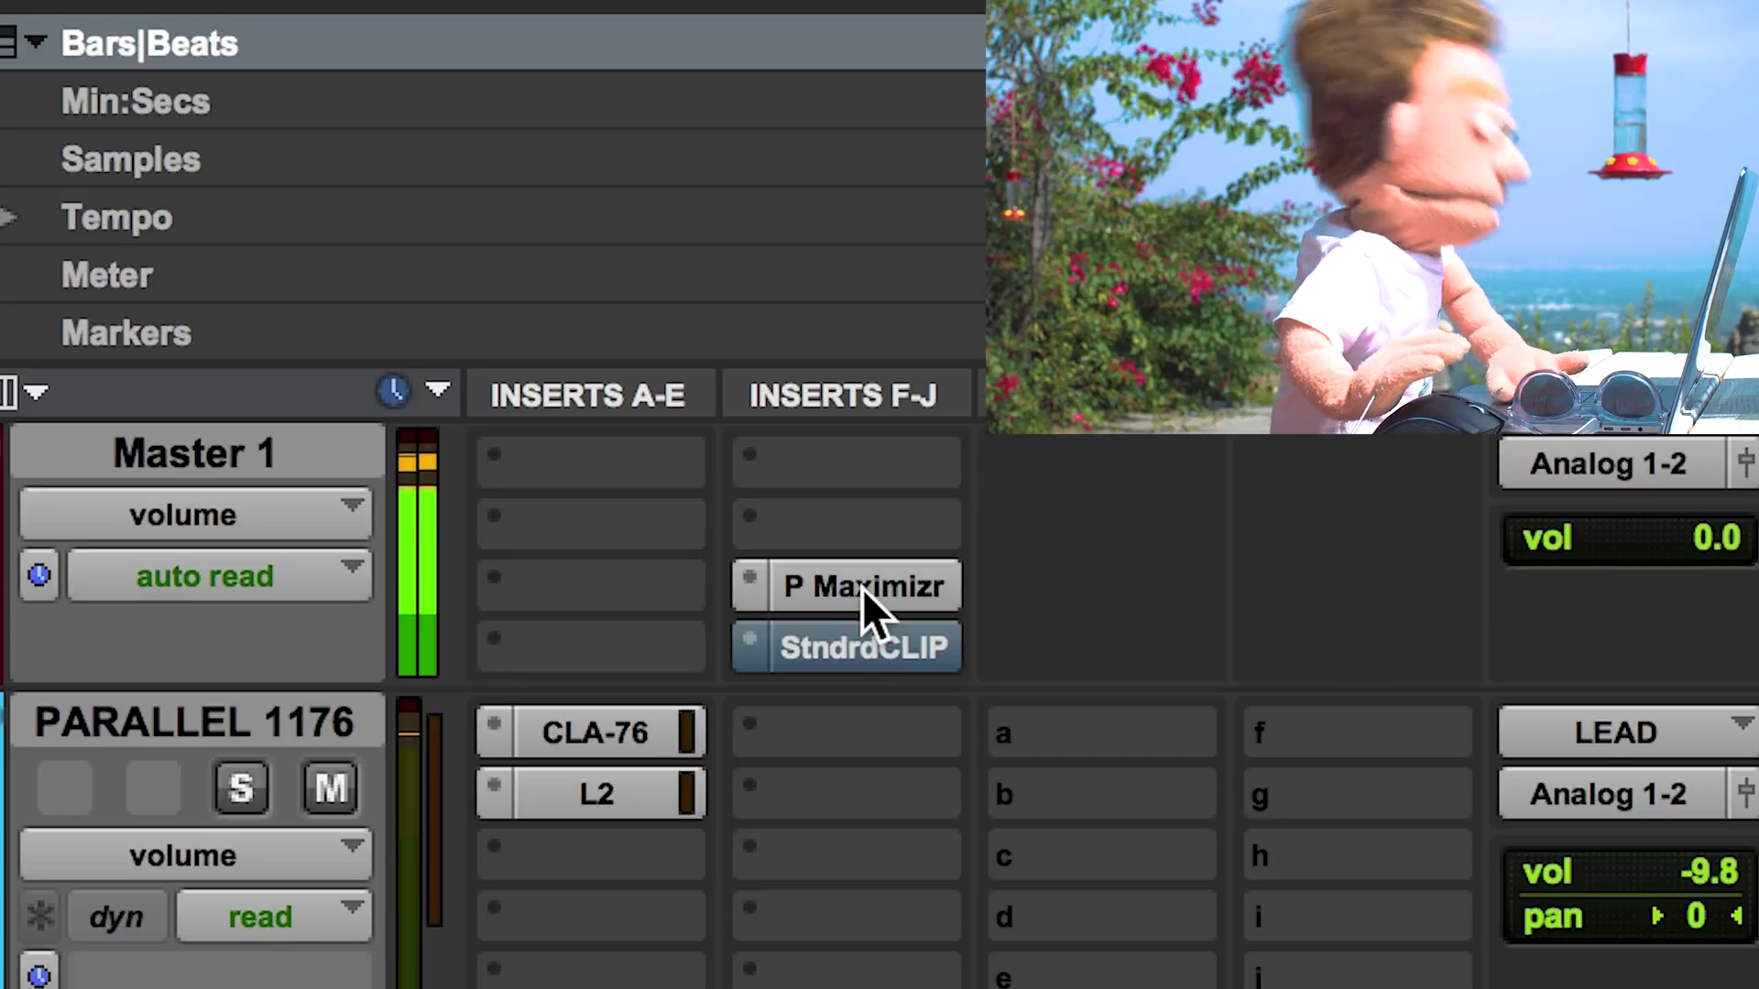
pyautogui.keyDown('super'); pyautogui.click(883, 587); pyautogui.keyUp('super')
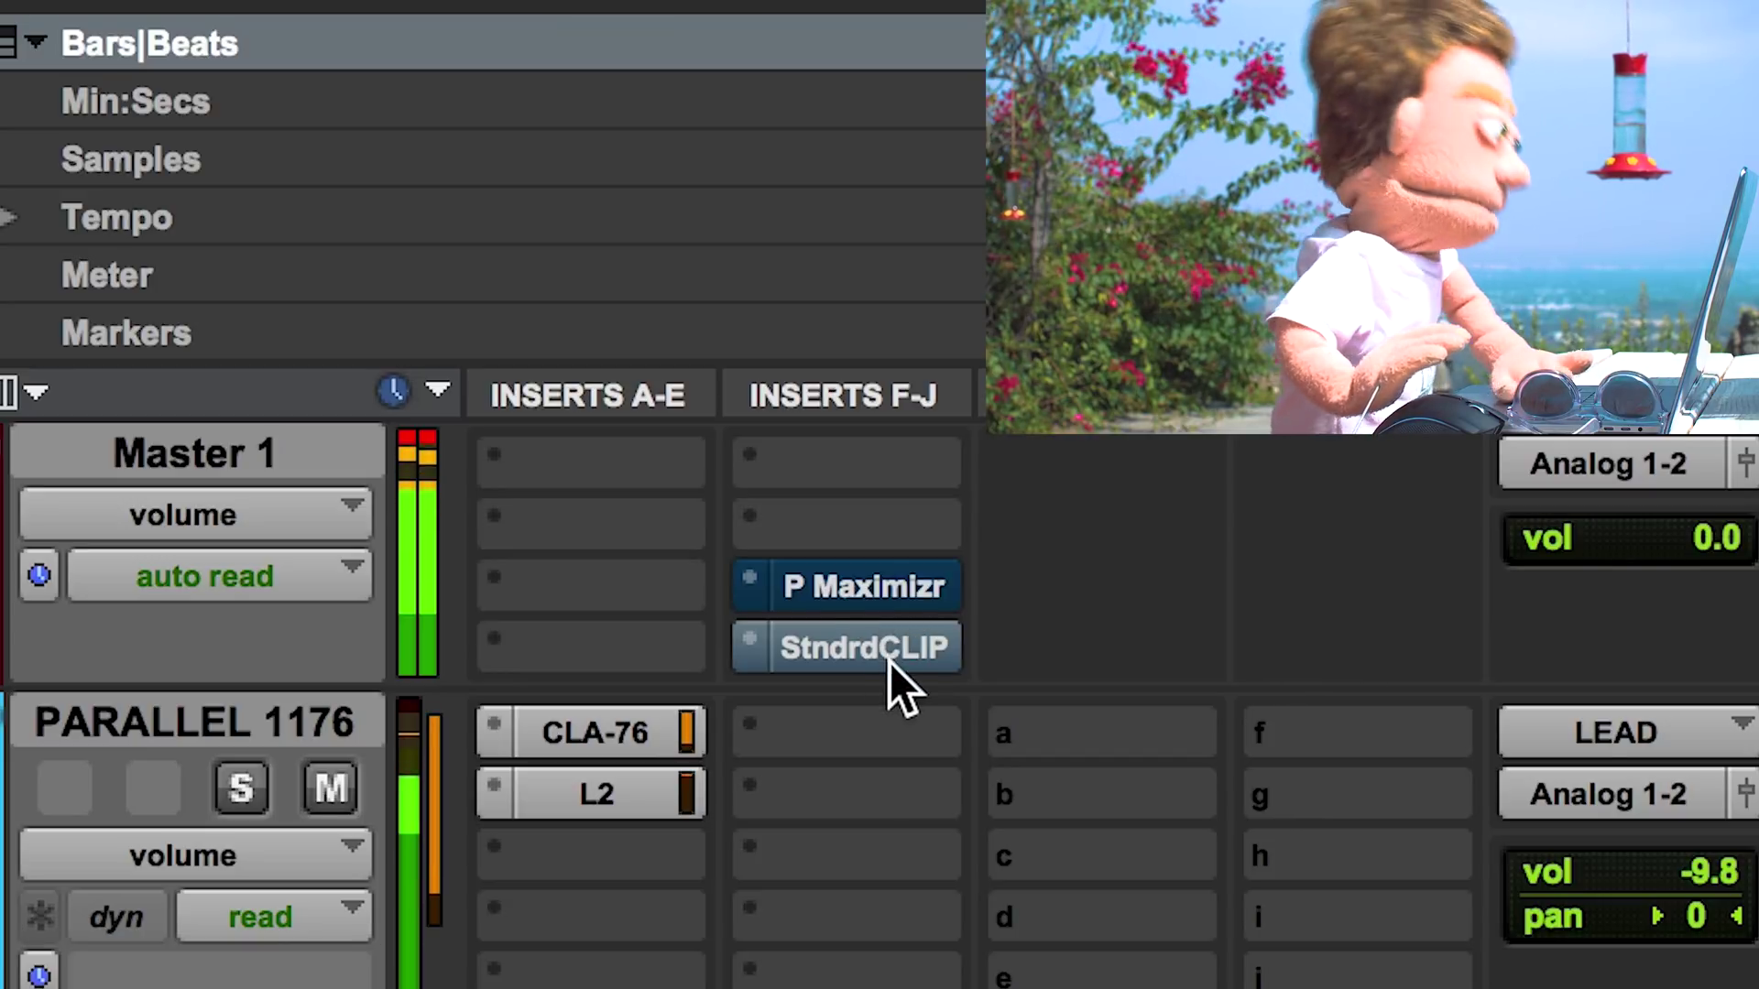
pyautogui.keyDown('super'); pyautogui.click(896, 646); pyautogui.keyUp('super')
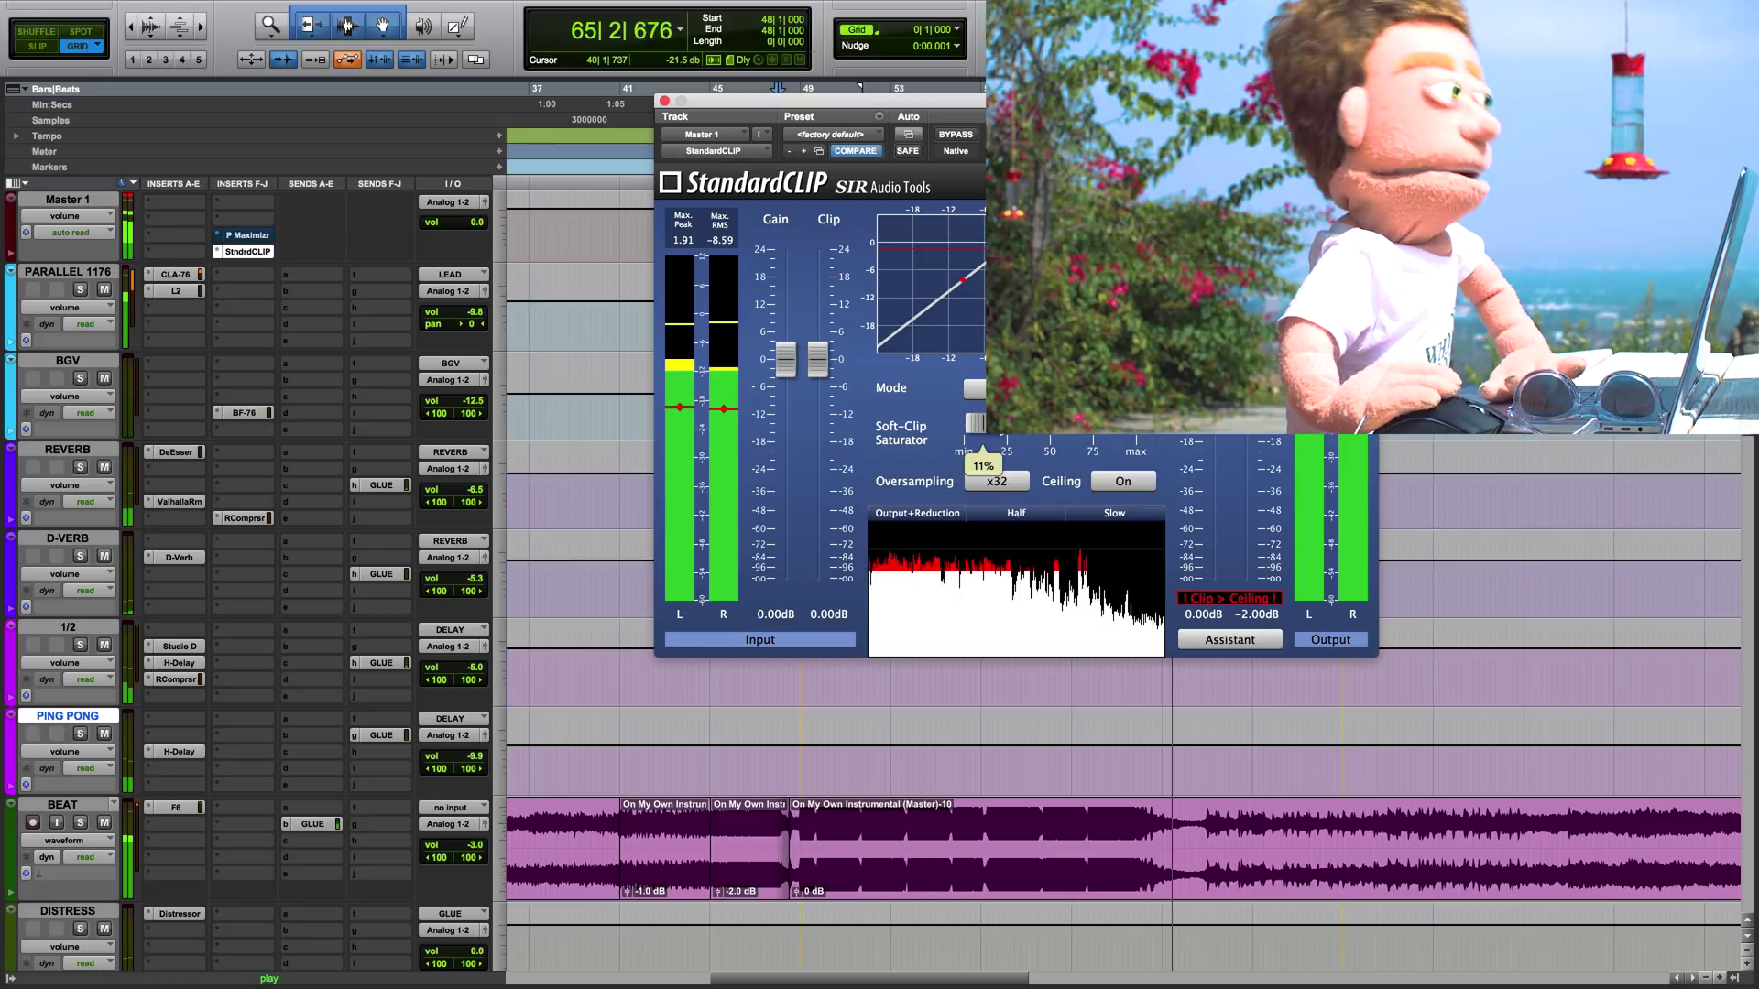
pyautogui.press('space')
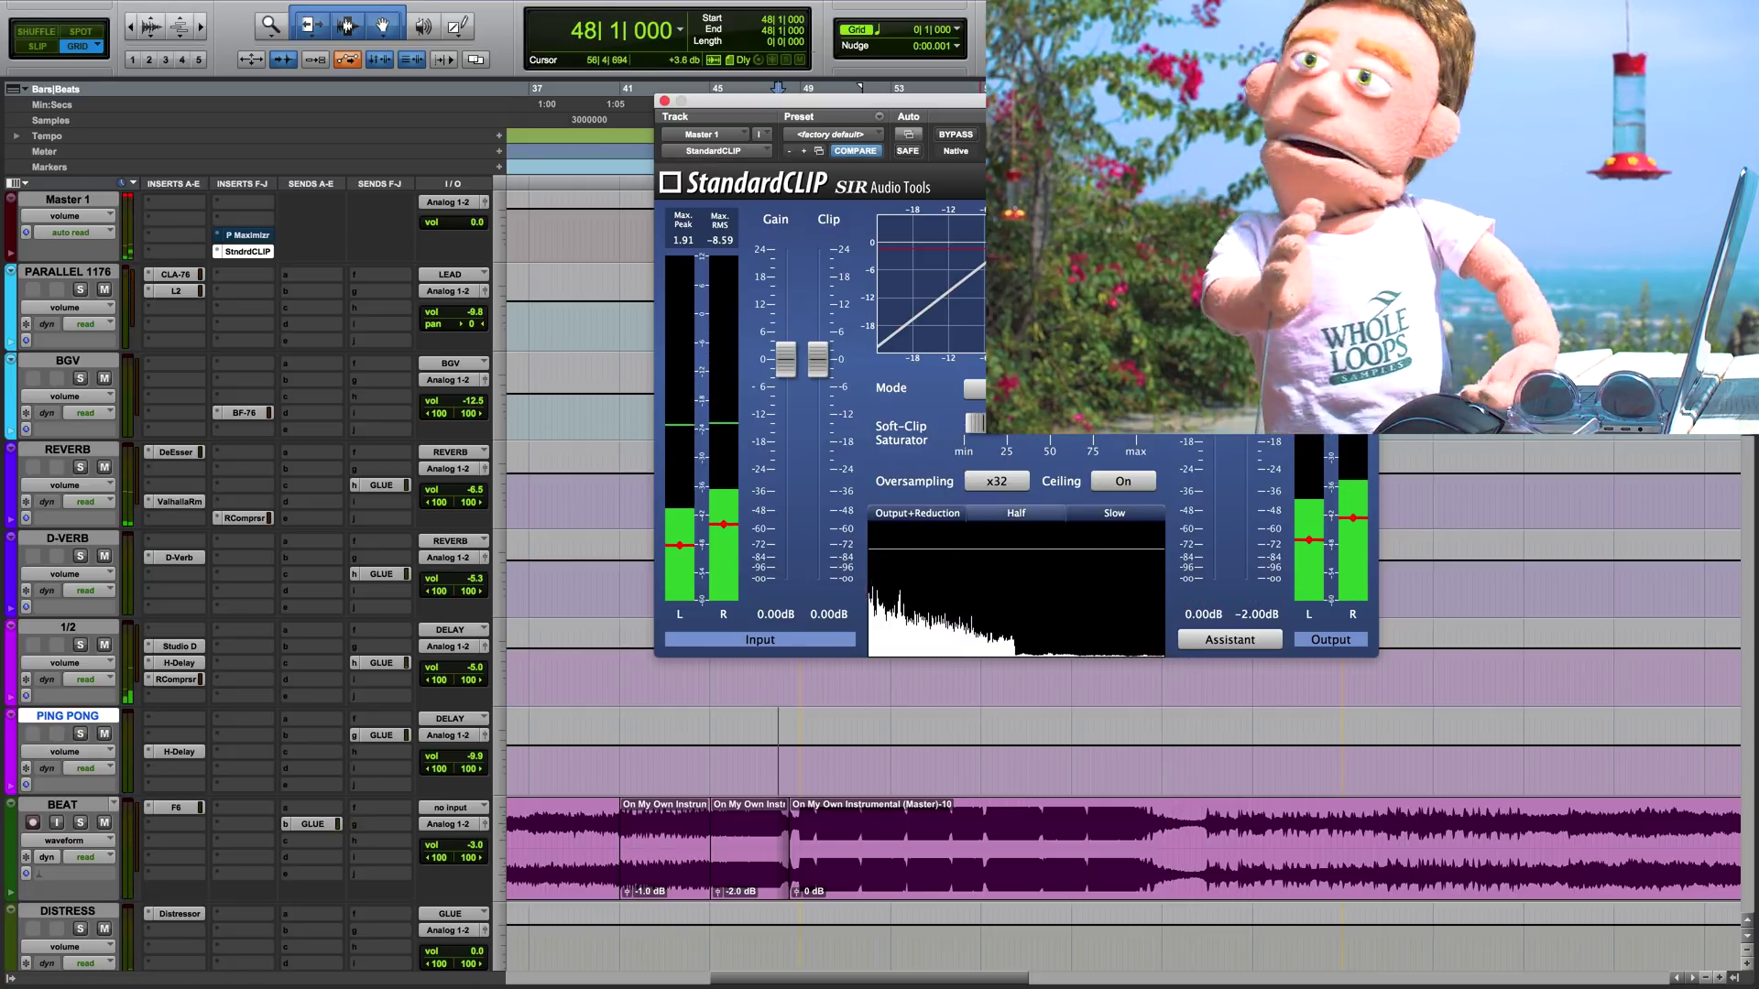
pyautogui.moveTo(976, 423)
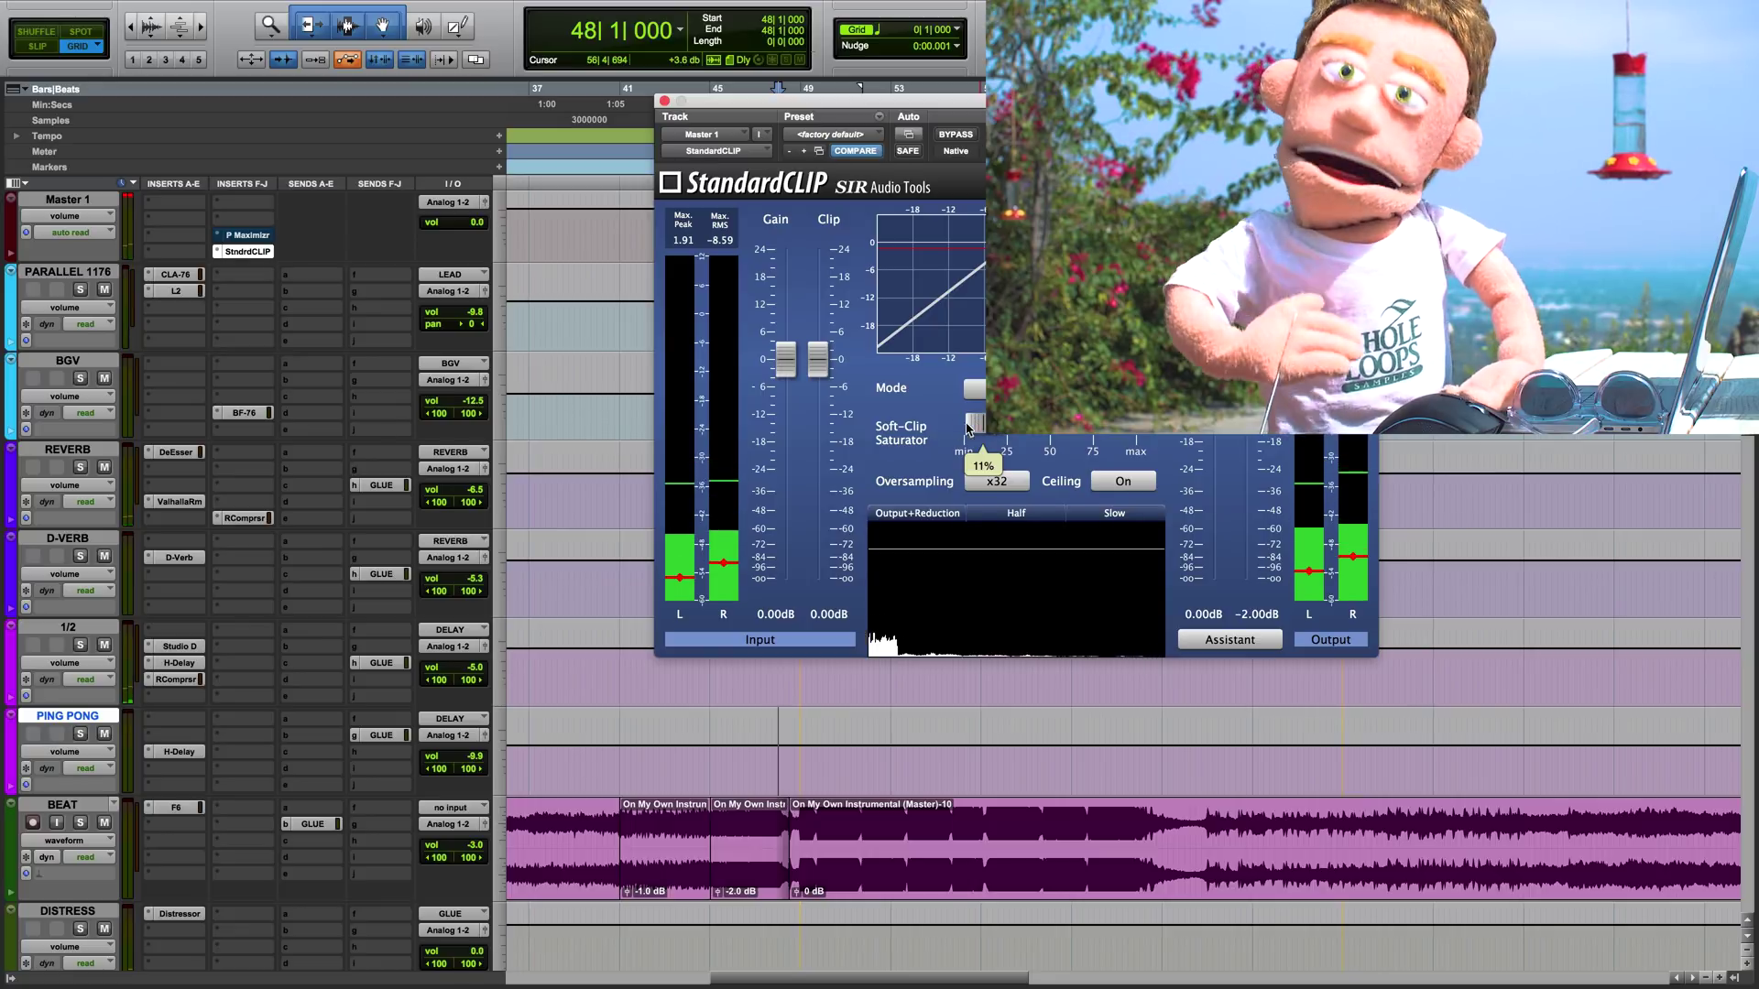